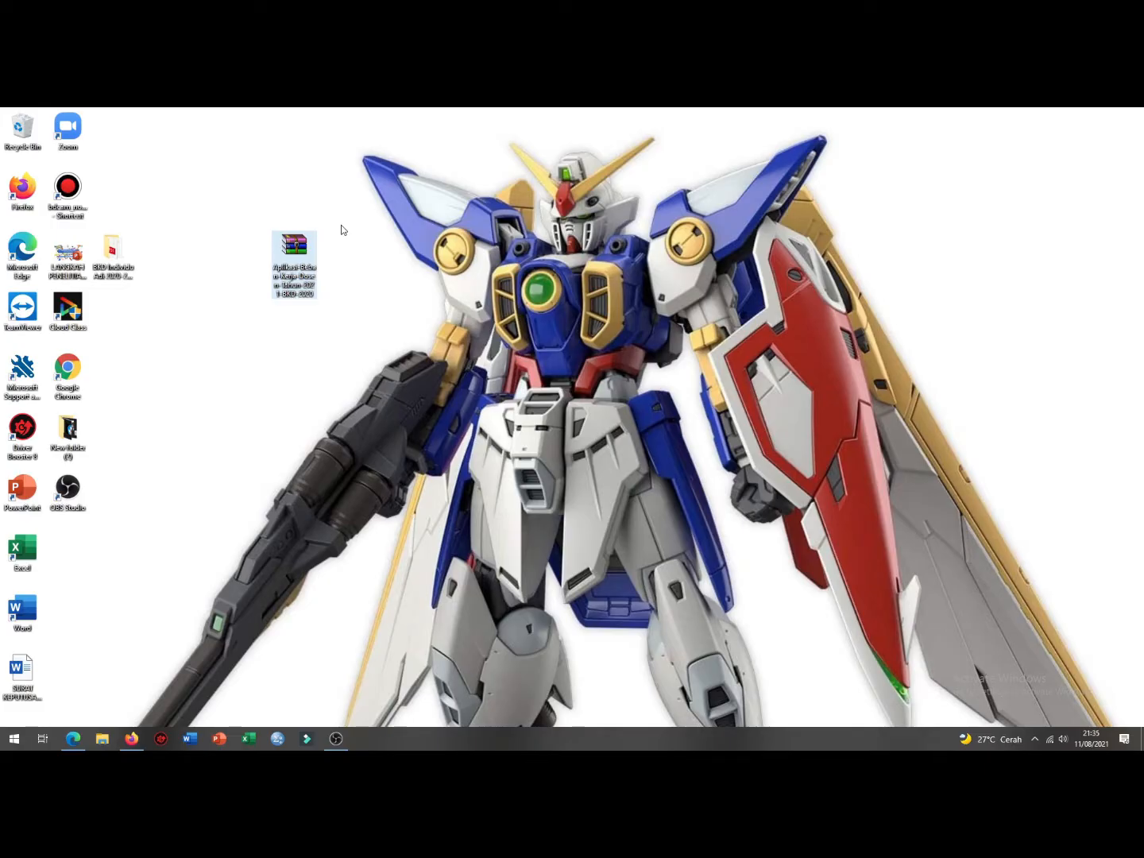
Step: Open the BKD application archive, look inside its 1 BKD Individu folder, and close it
double_click(297, 258)
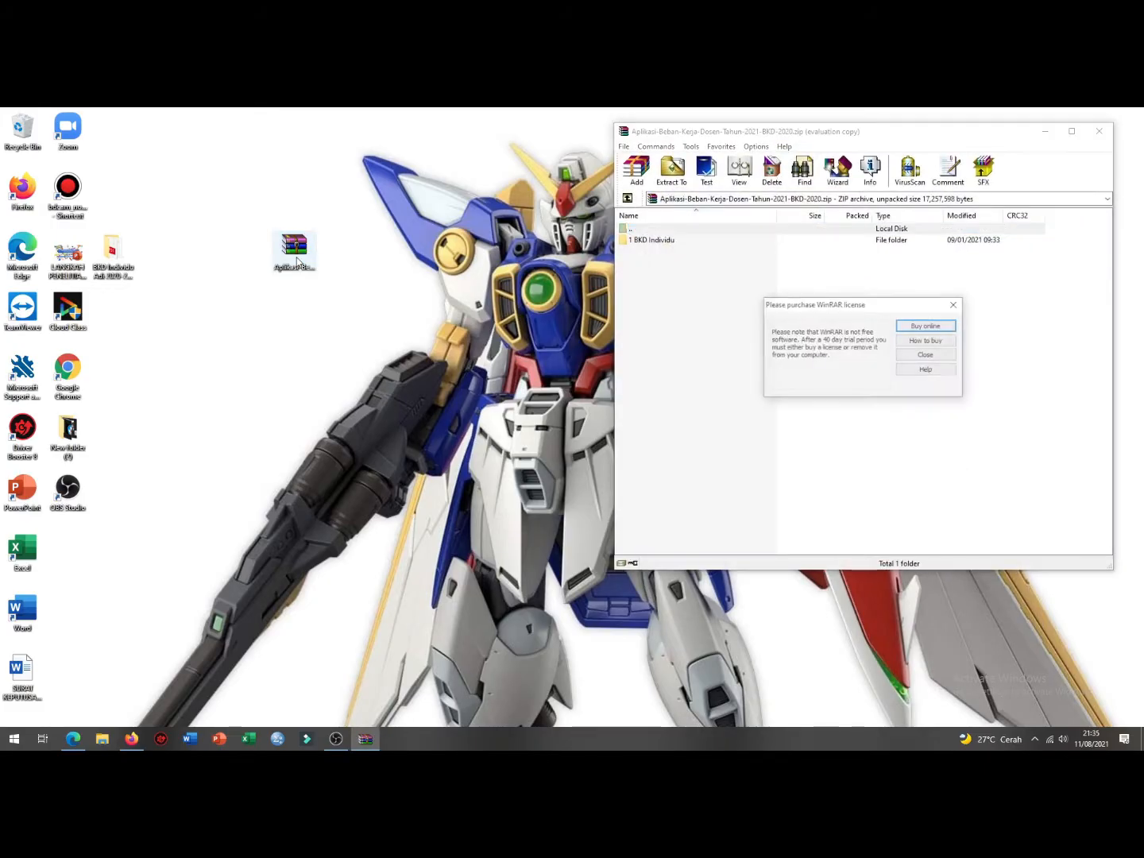
click(953, 305)
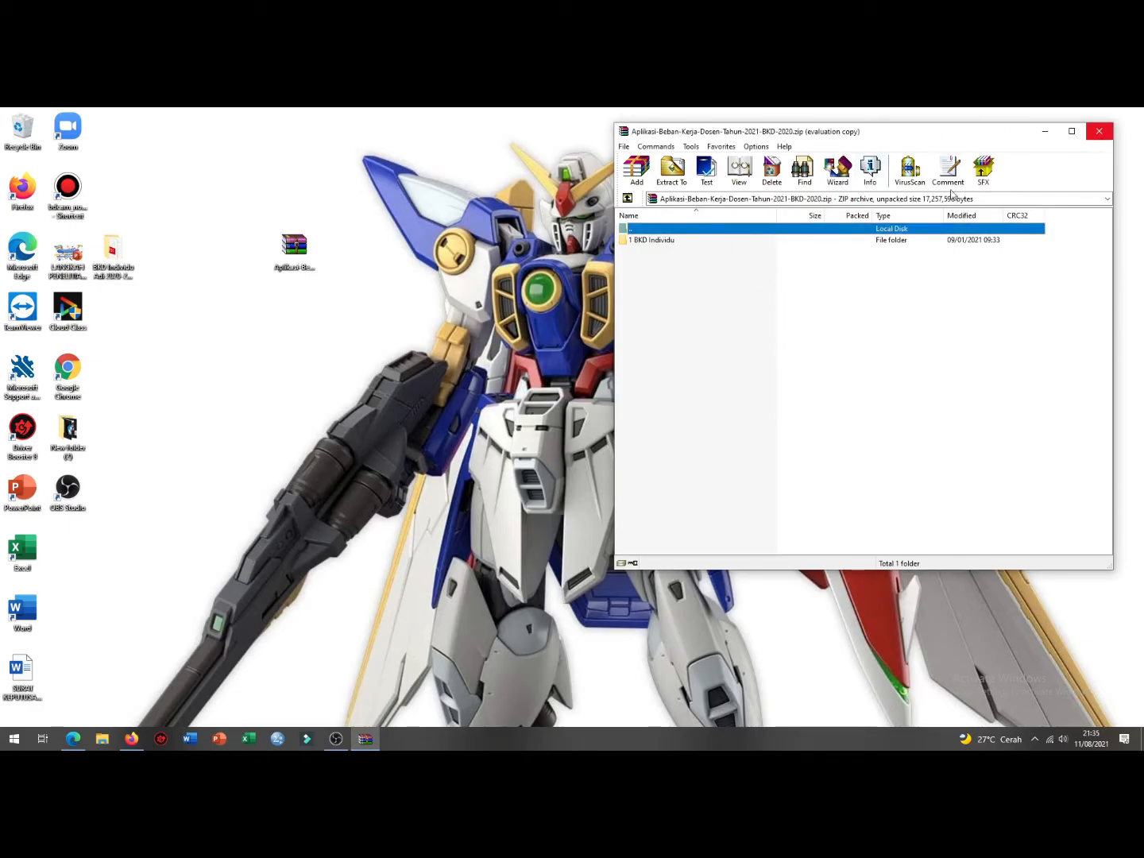
double_click(673, 239)
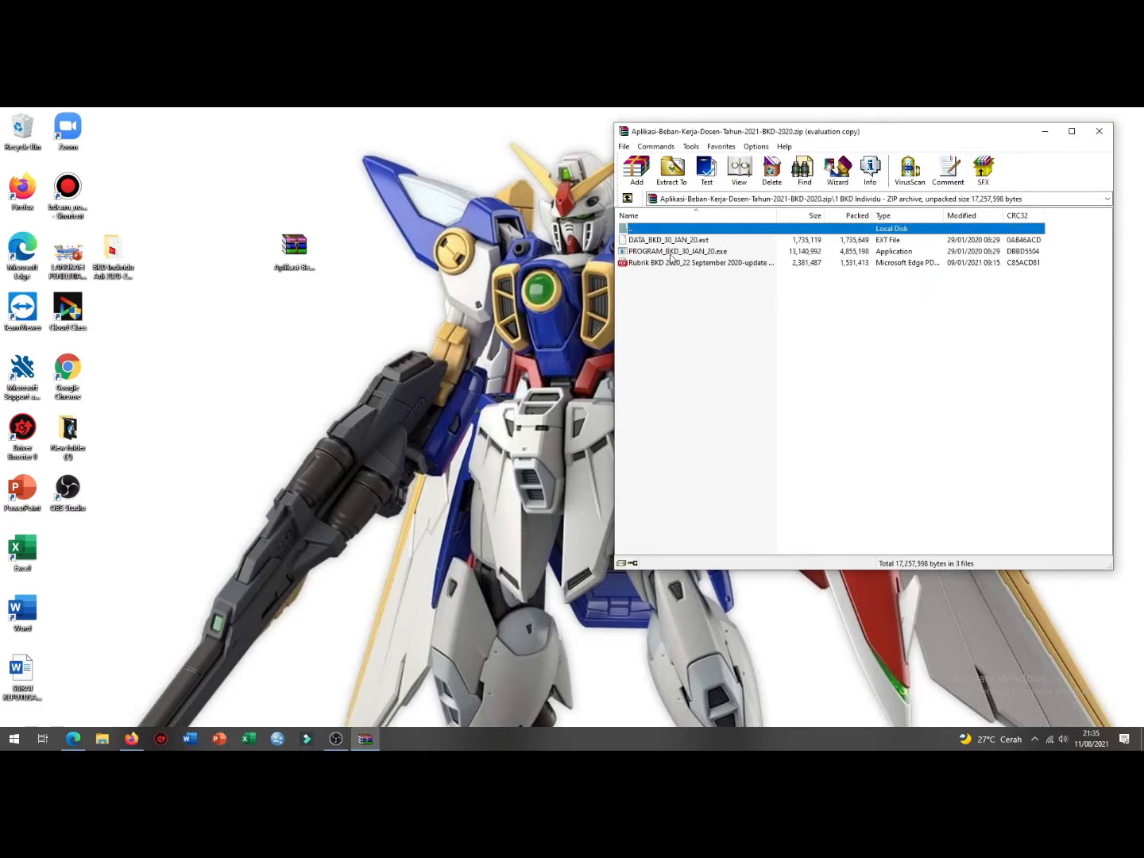
click(1098, 131)
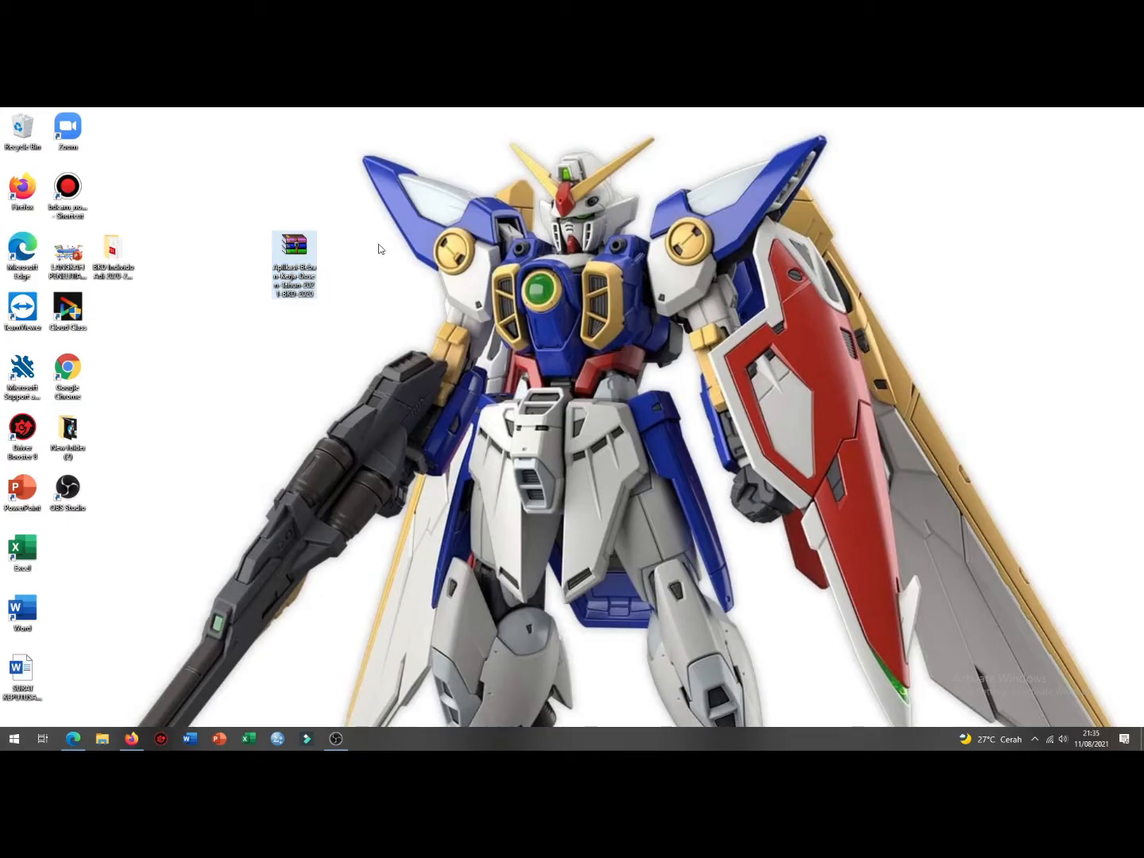
Step: Reopen the archive, browse its file actions without choosing one, and move a desktop document aside
double_click(305, 254)
right_click(305, 252)
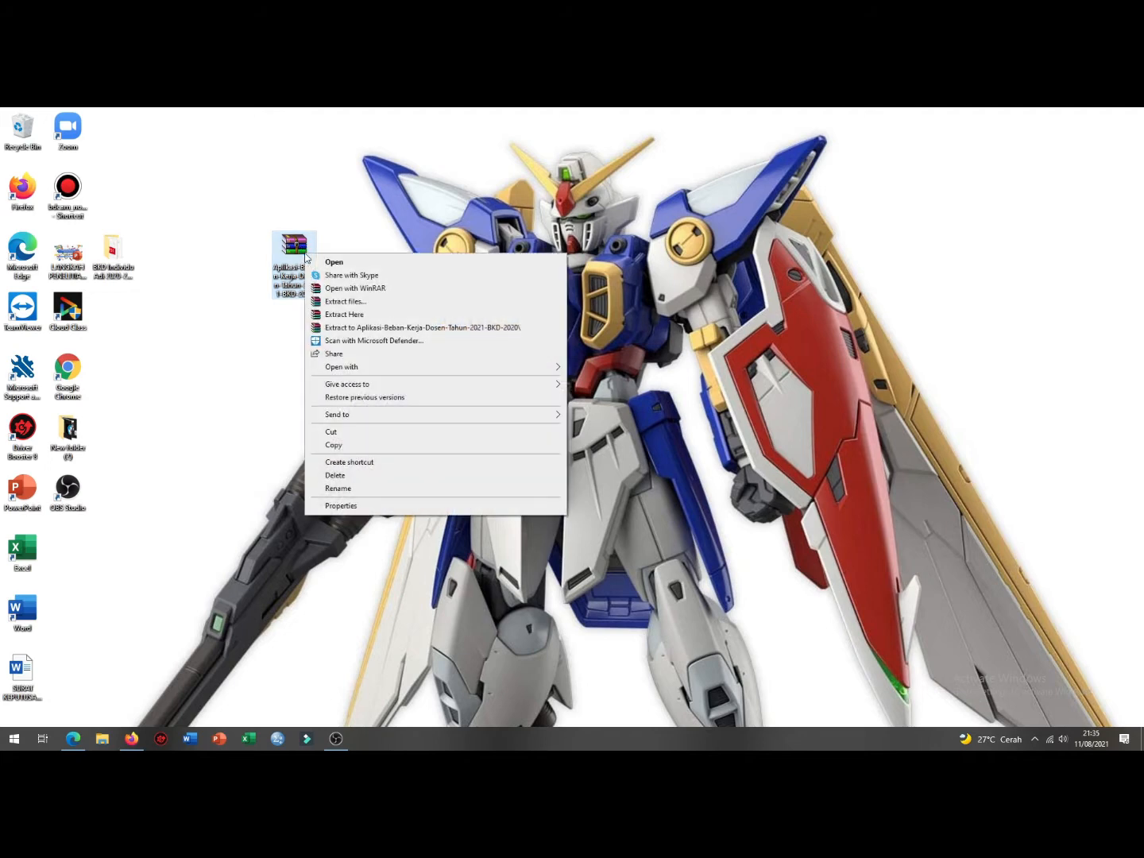
click(372, 241)
right_click(291, 253)
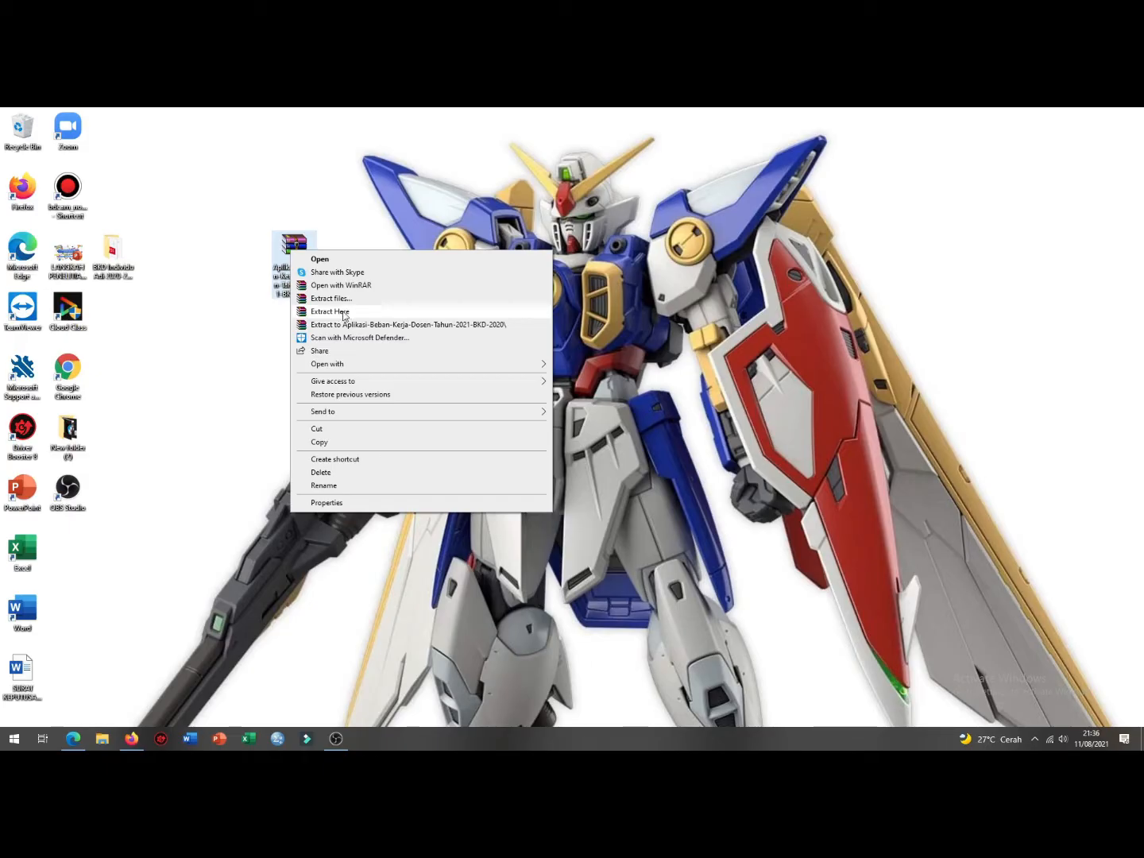
click(360, 227)
drag(113, 252, 159, 270)
Step: Cancel the Extract files settings, then use Extract Here to unpack the archive onto the desktop
click(297, 265)
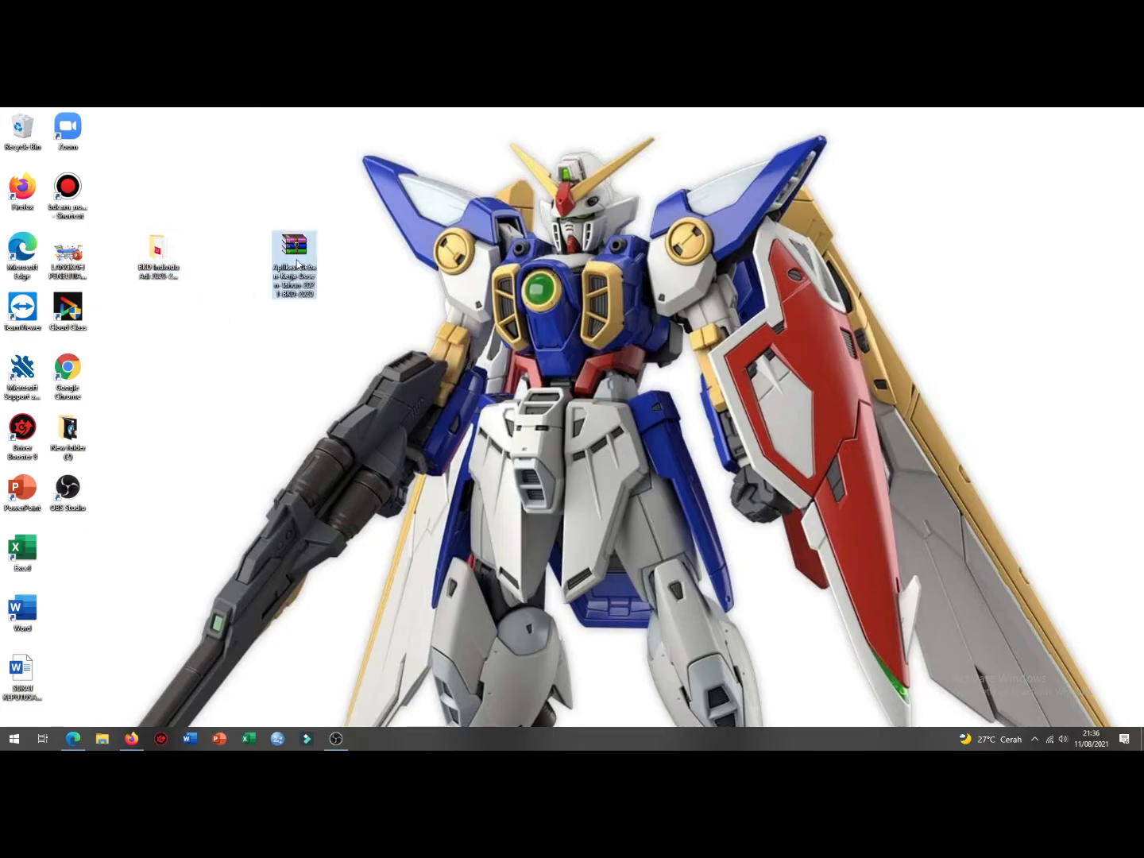
right_click(297, 265)
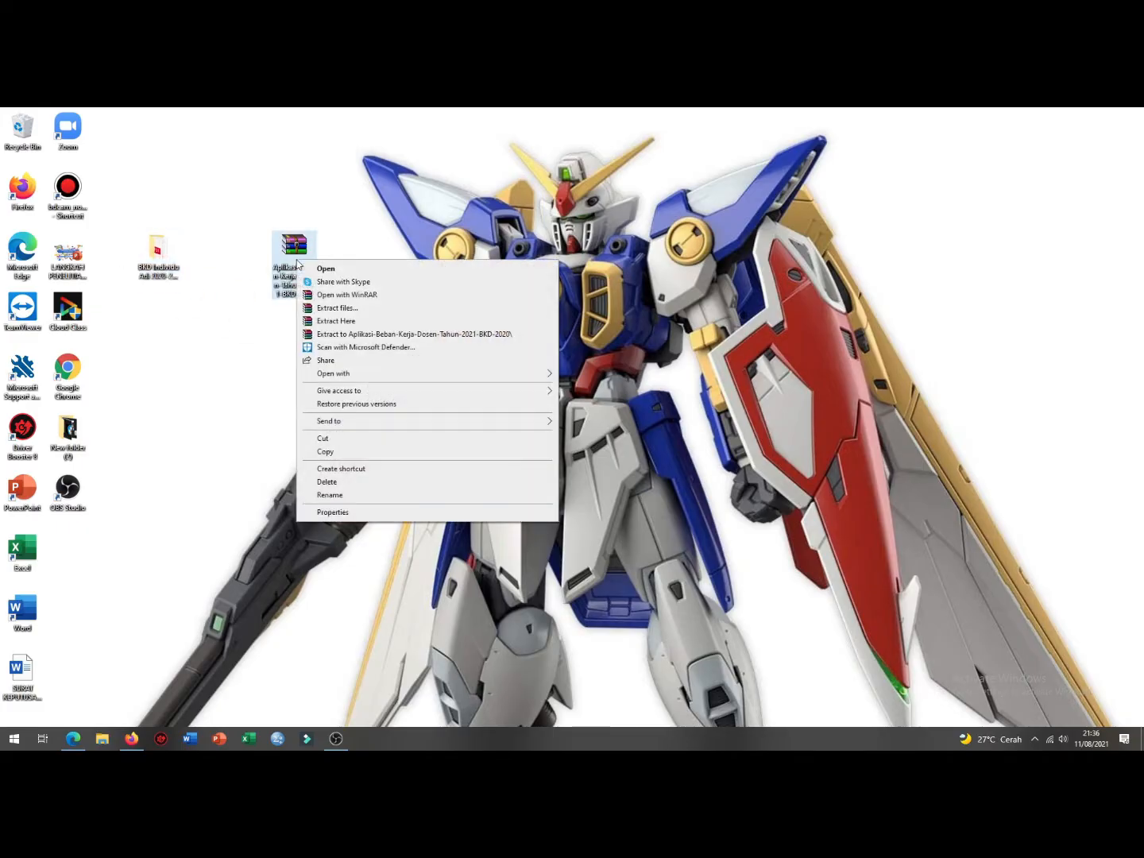
click(379, 309)
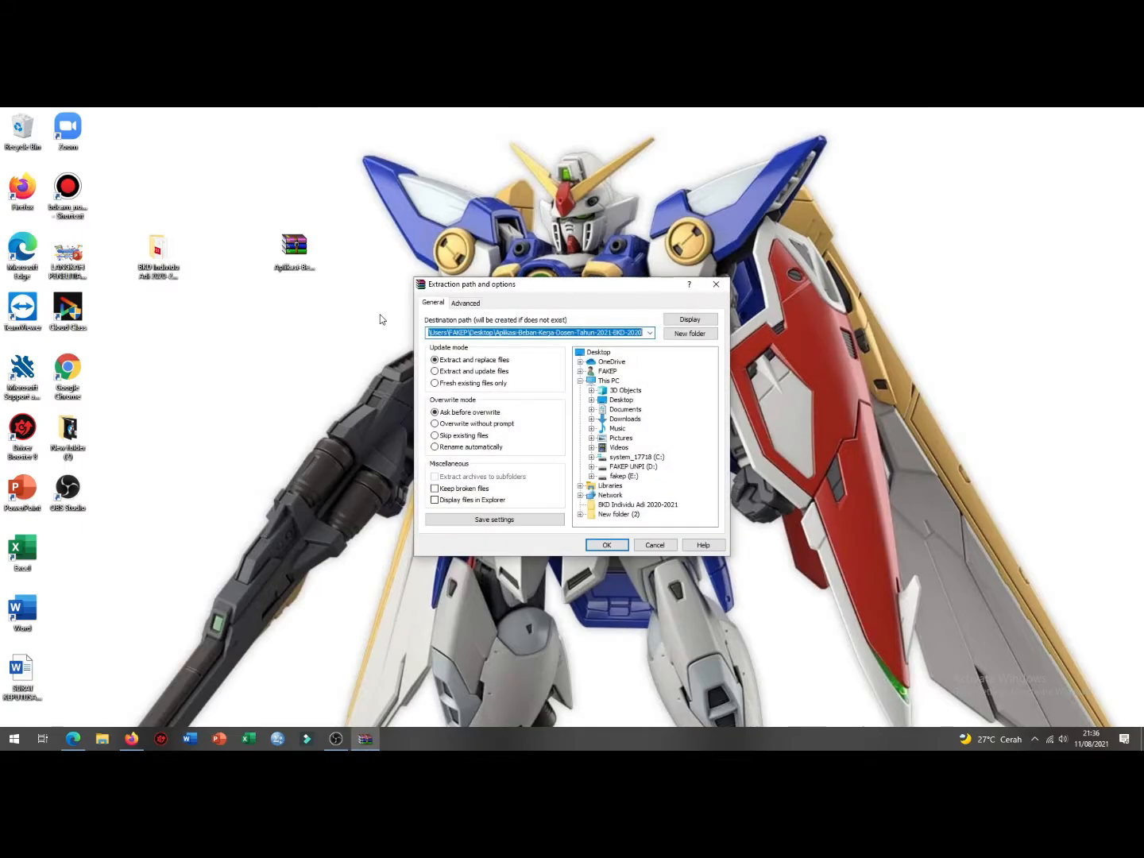
click(711, 287)
right_click(283, 255)
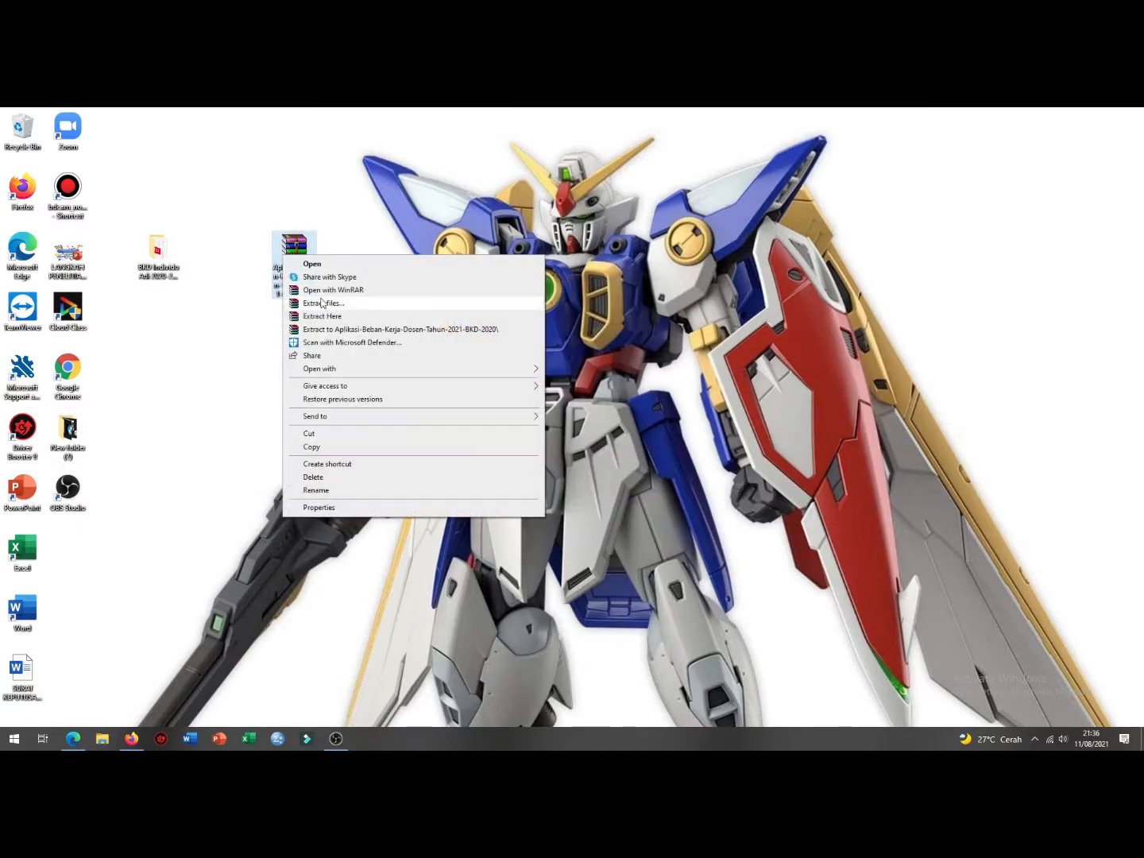
click(337, 318)
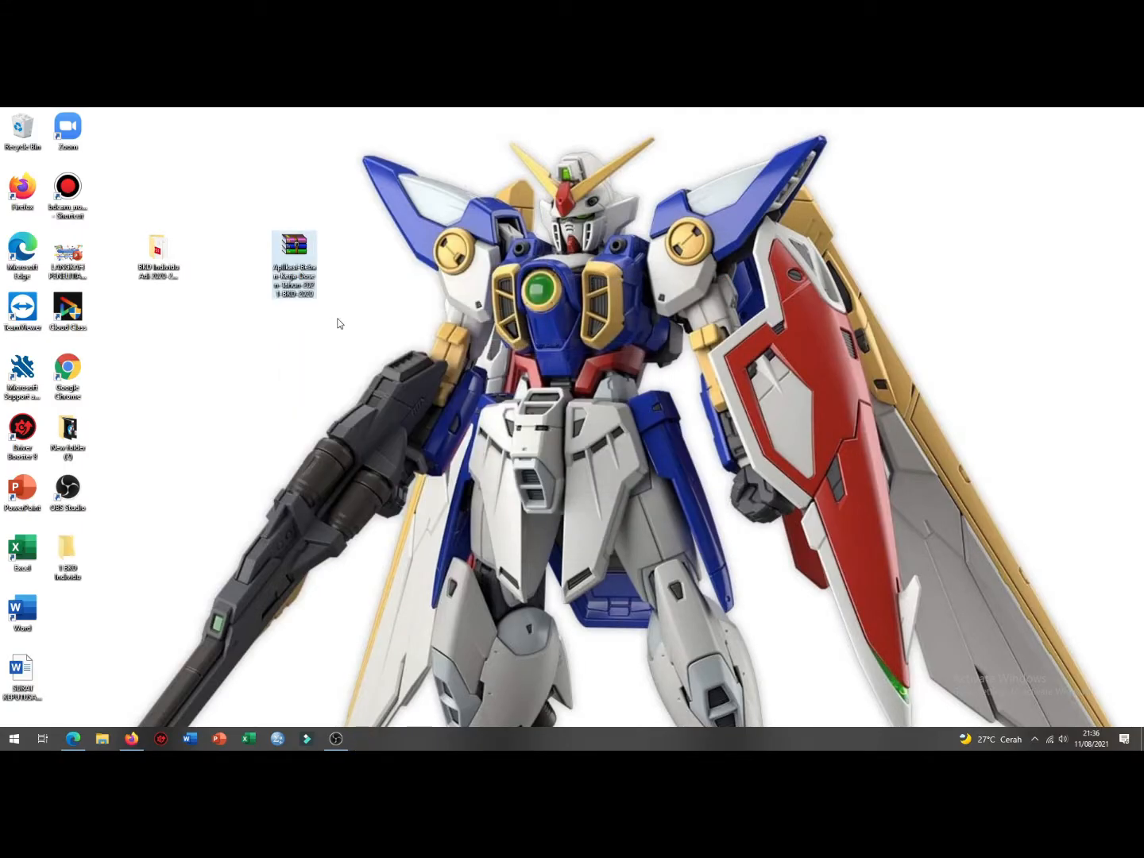
Step: Place the 1 BKD Individu folder beneath the archive on the desktop and briefly open it
drag(68, 552, 306, 340)
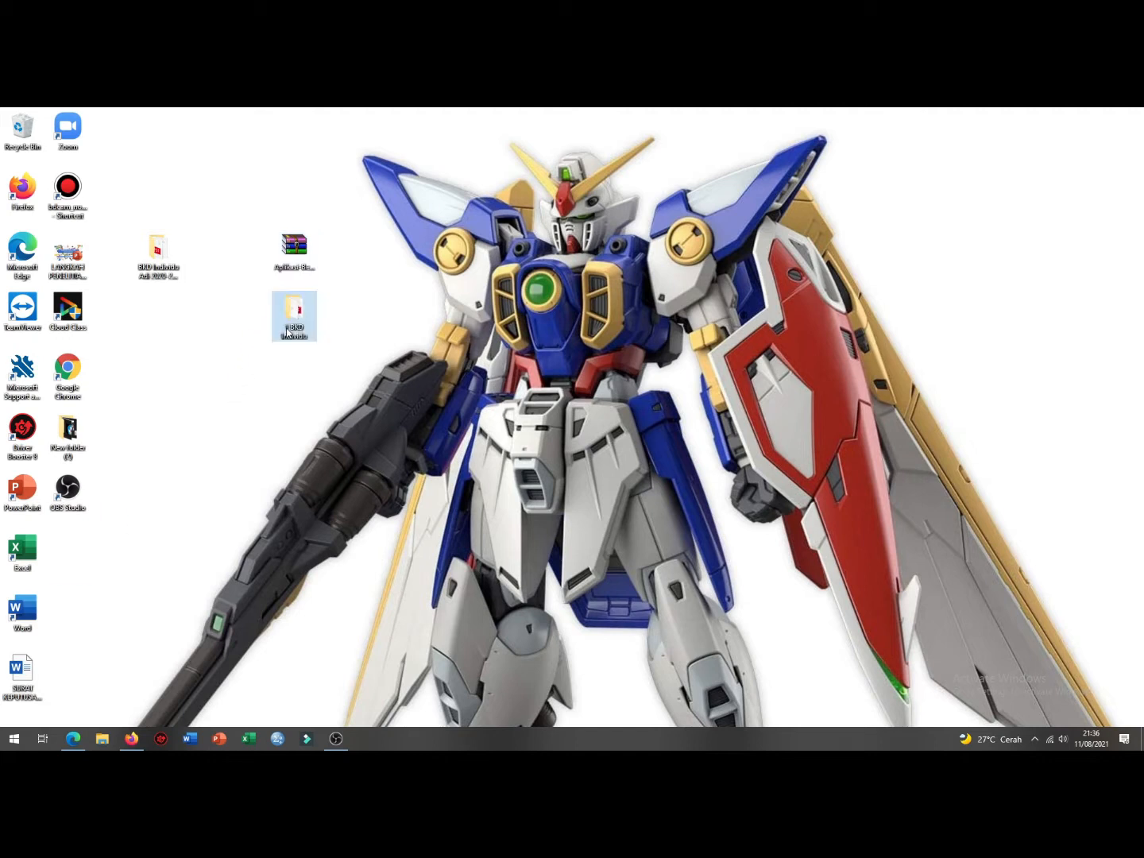
drag(159, 253, 120, 302)
double_click(292, 311)
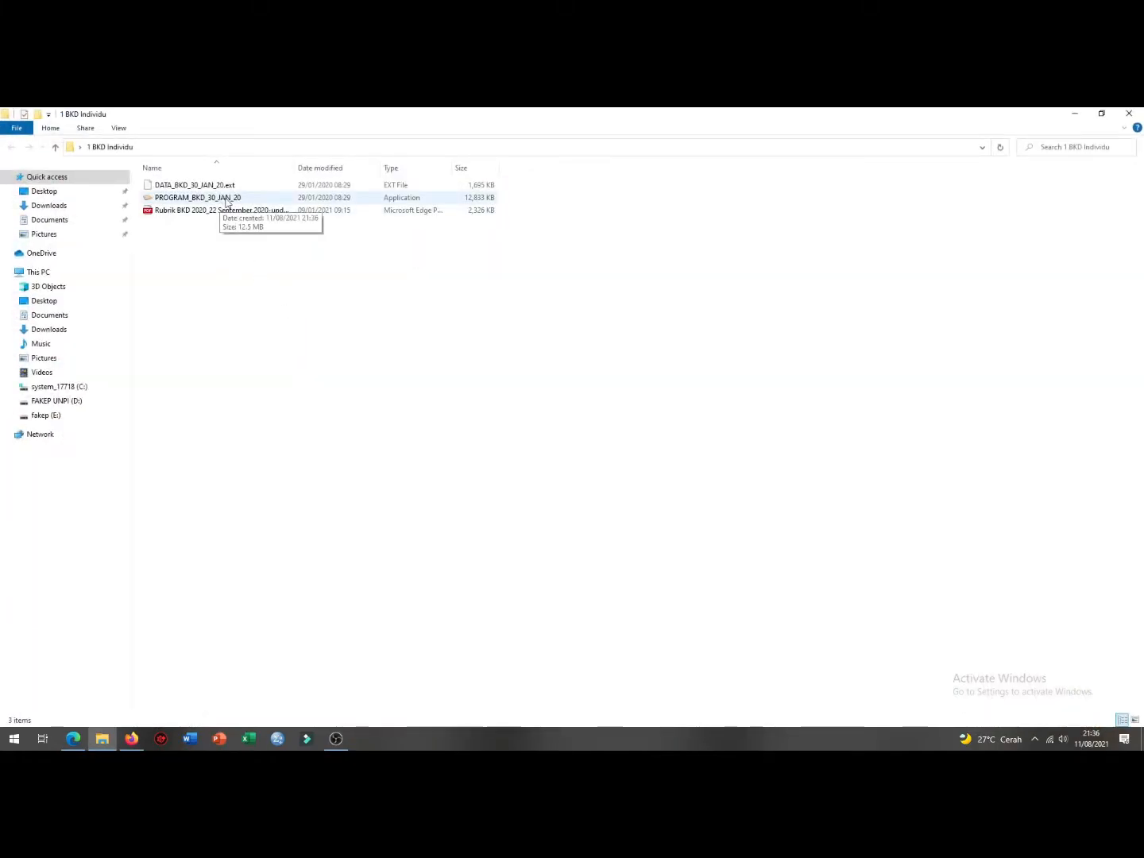
click(1128, 113)
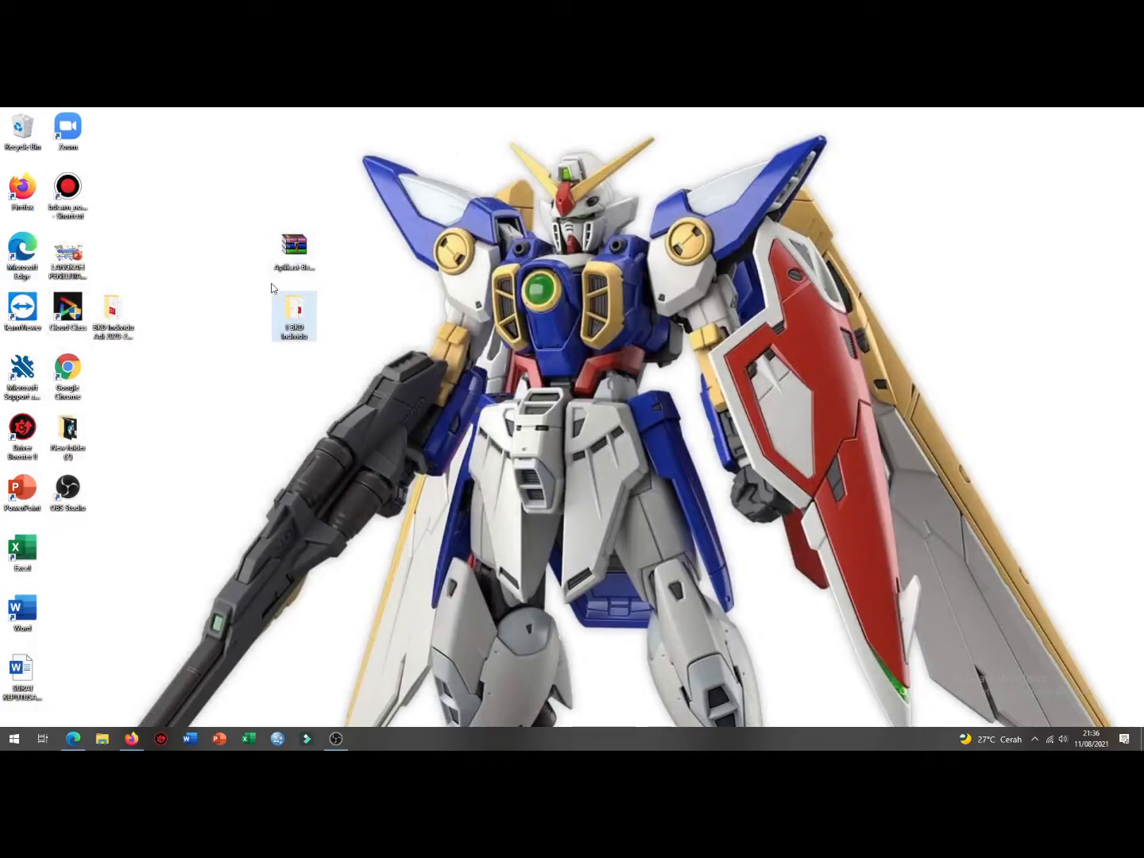
click(296, 317)
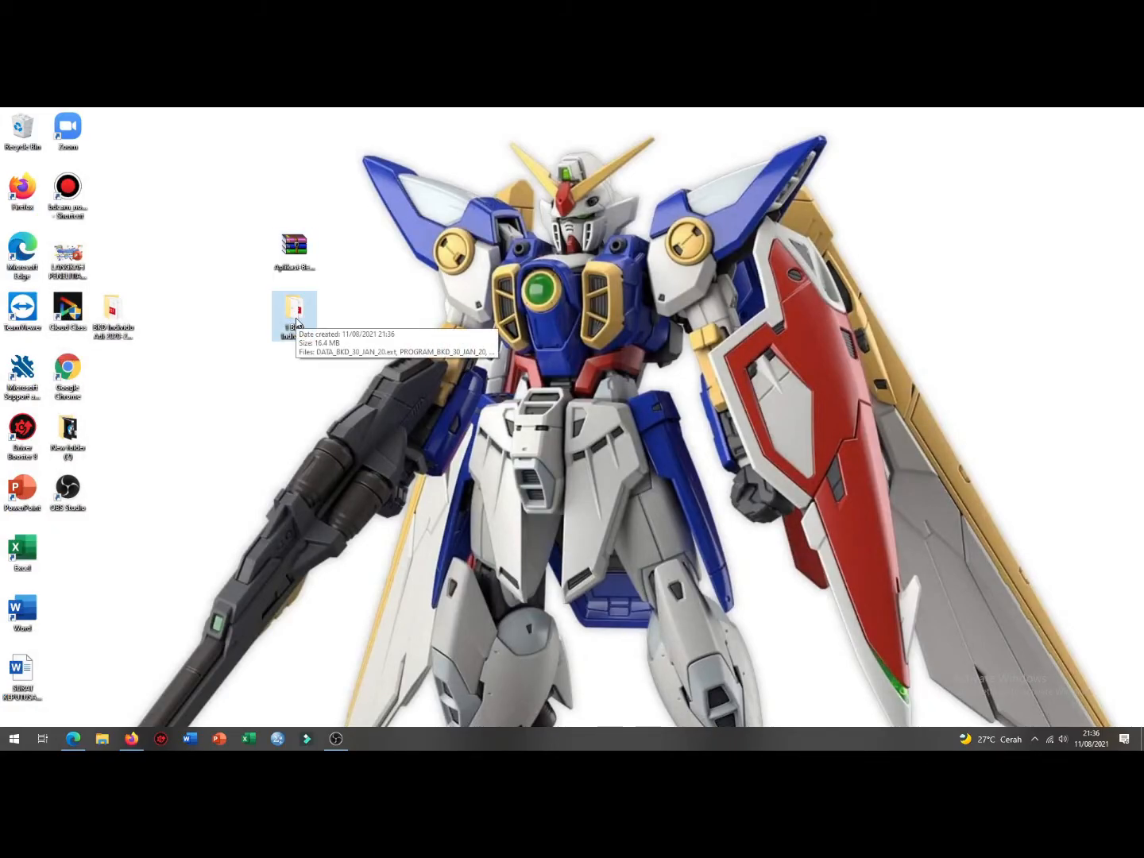
right_click(293, 240)
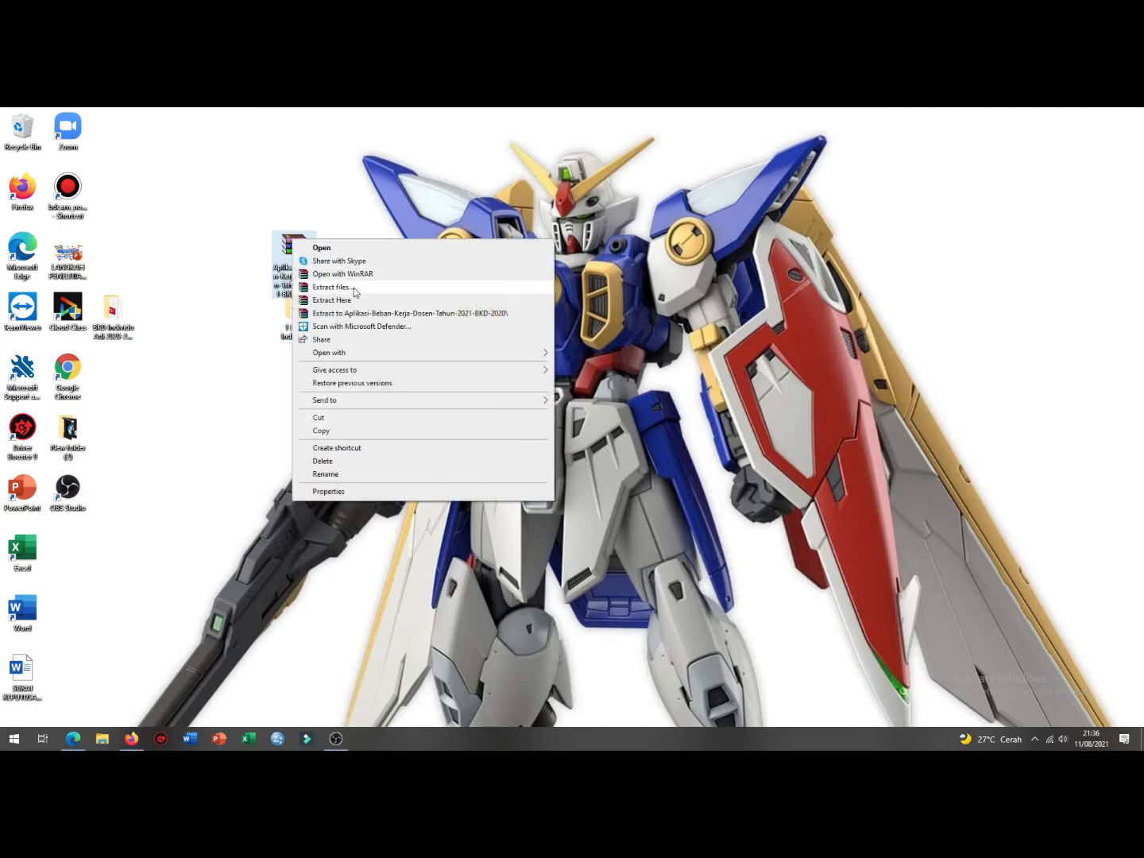
click(256, 328)
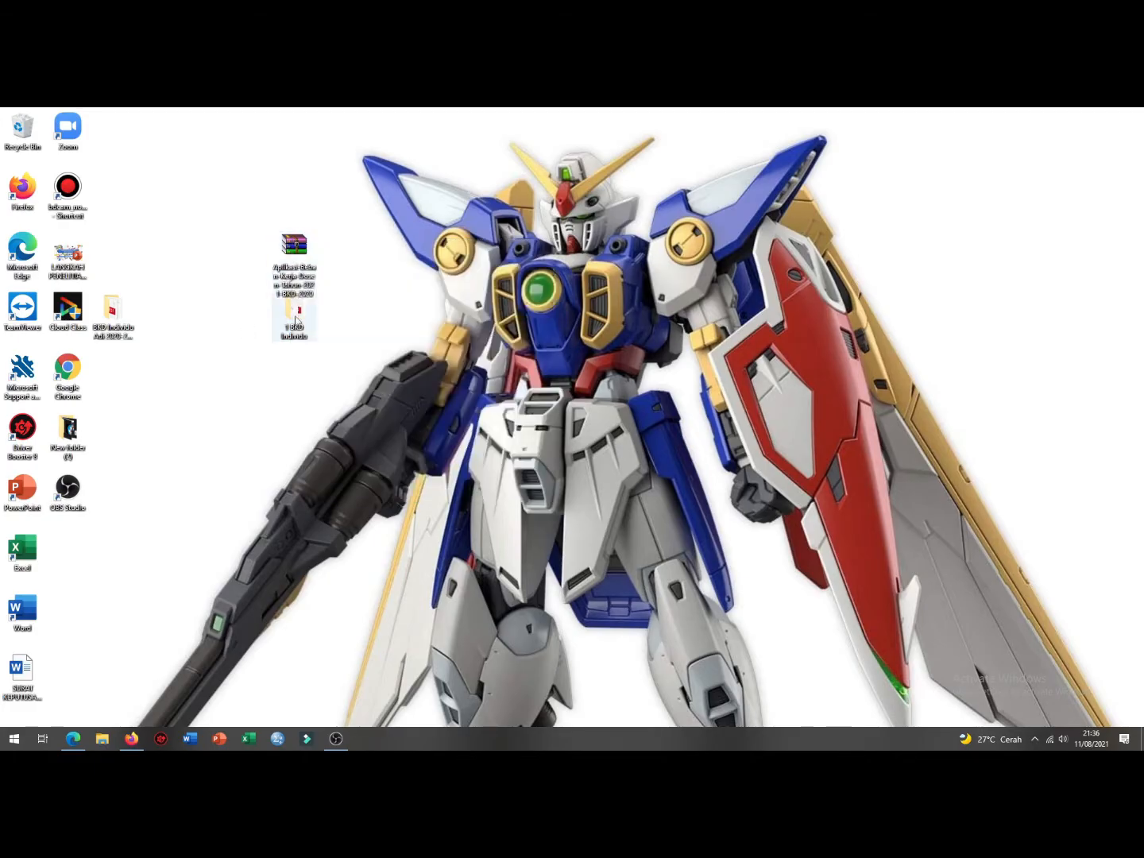
Step: Reopen the 1 BKD Individu folder and select the PROGRAM_BKD_30_JAN_20 application
double_click(297, 318)
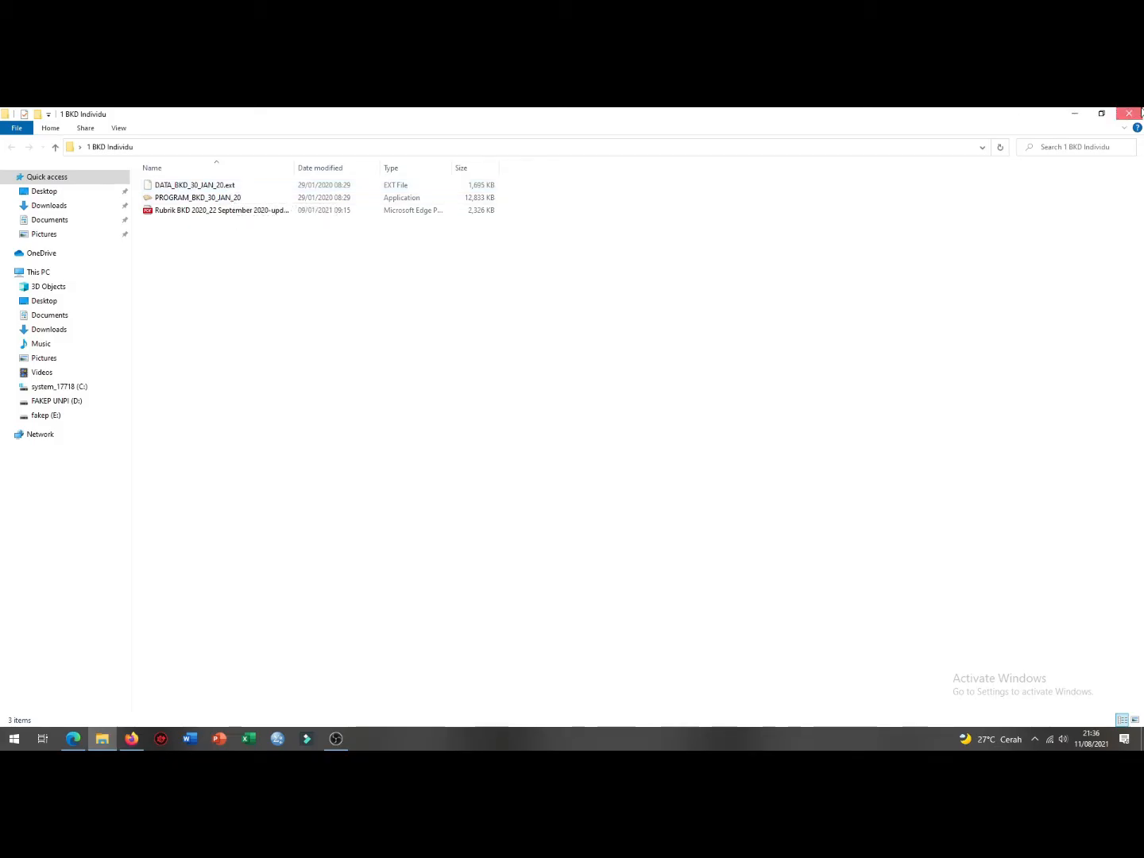
click(1128, 114)
double_click(304, 329)
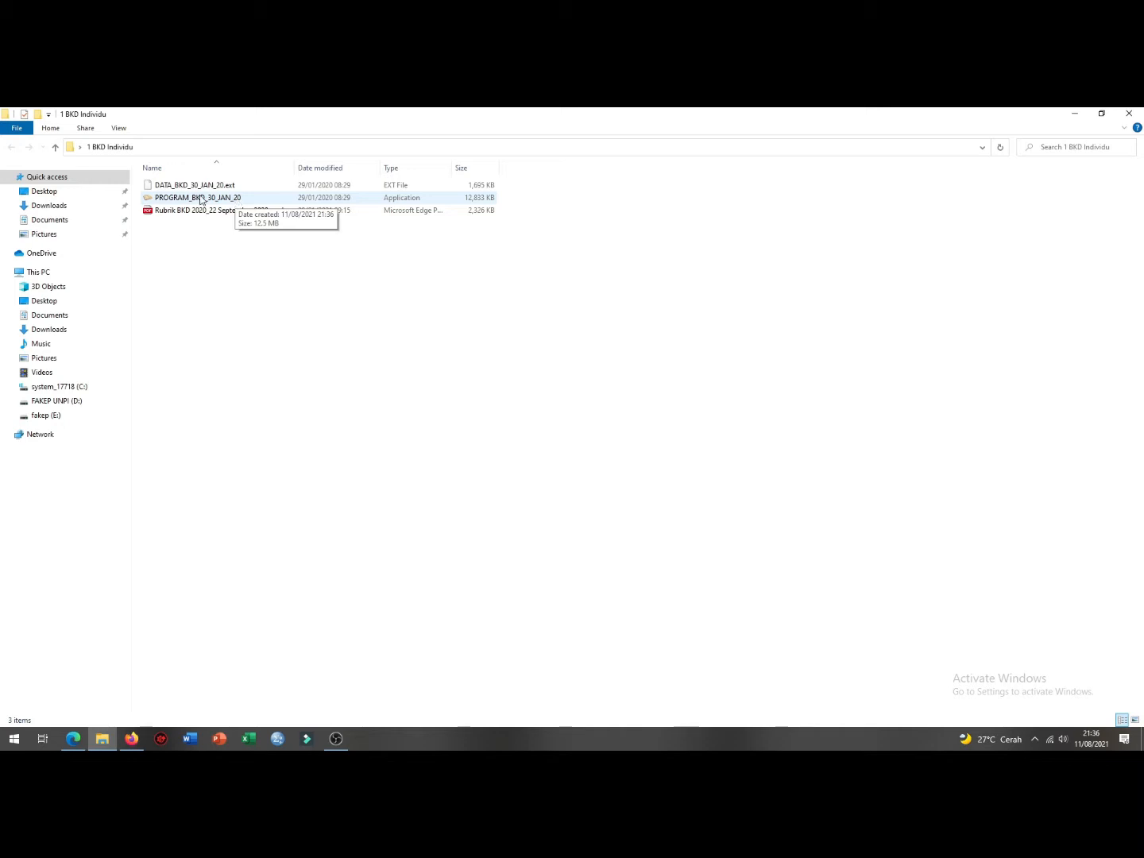
click(201, 197)
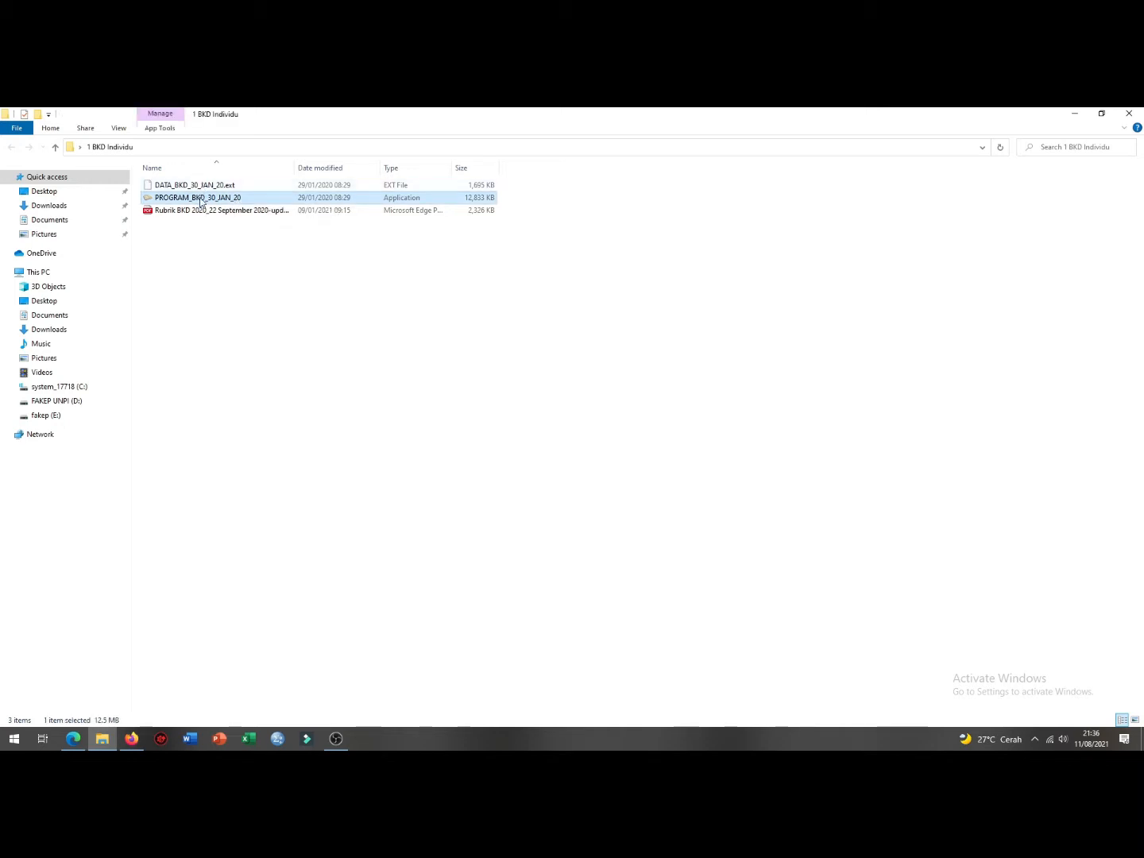
Step: Launch PROGRAM_BKD_30_JAN_20 and log in with the user name and account password
double_click(201, 199)
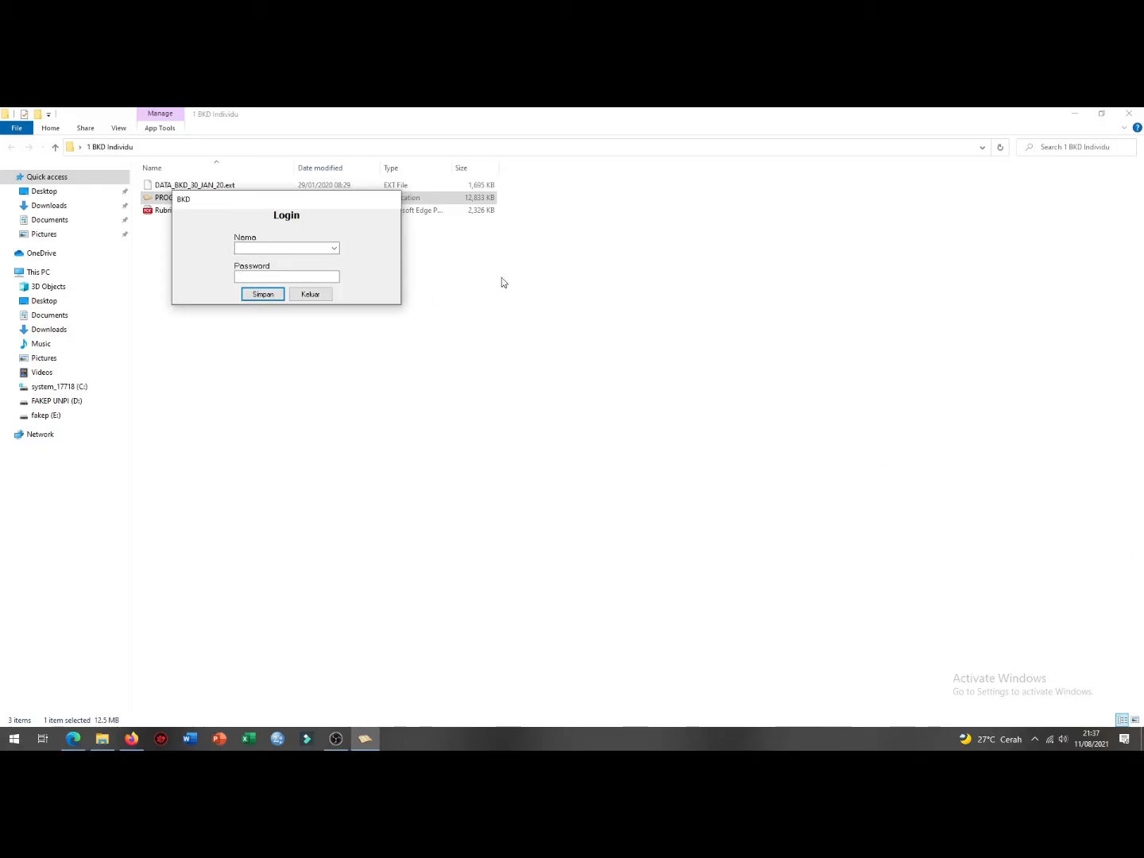
click(258, 250)
click(261, 275)
text(***)
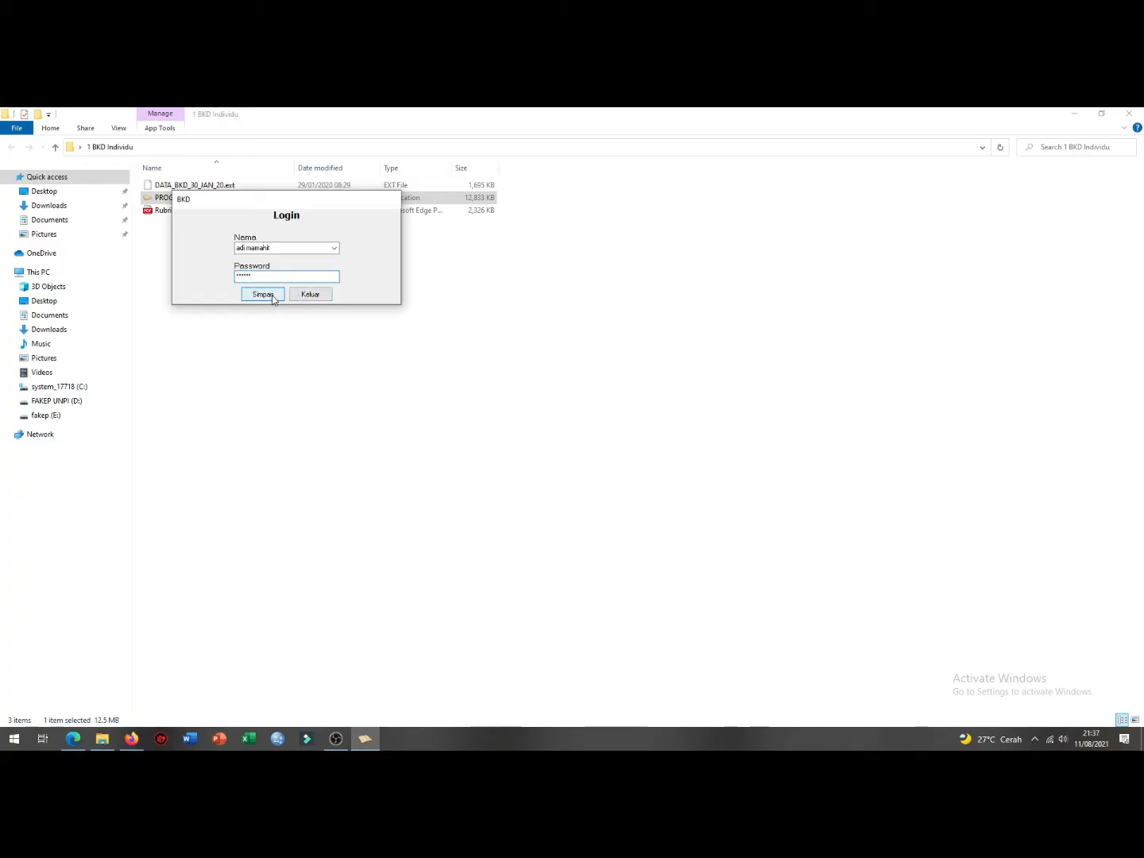
click(272, 297)
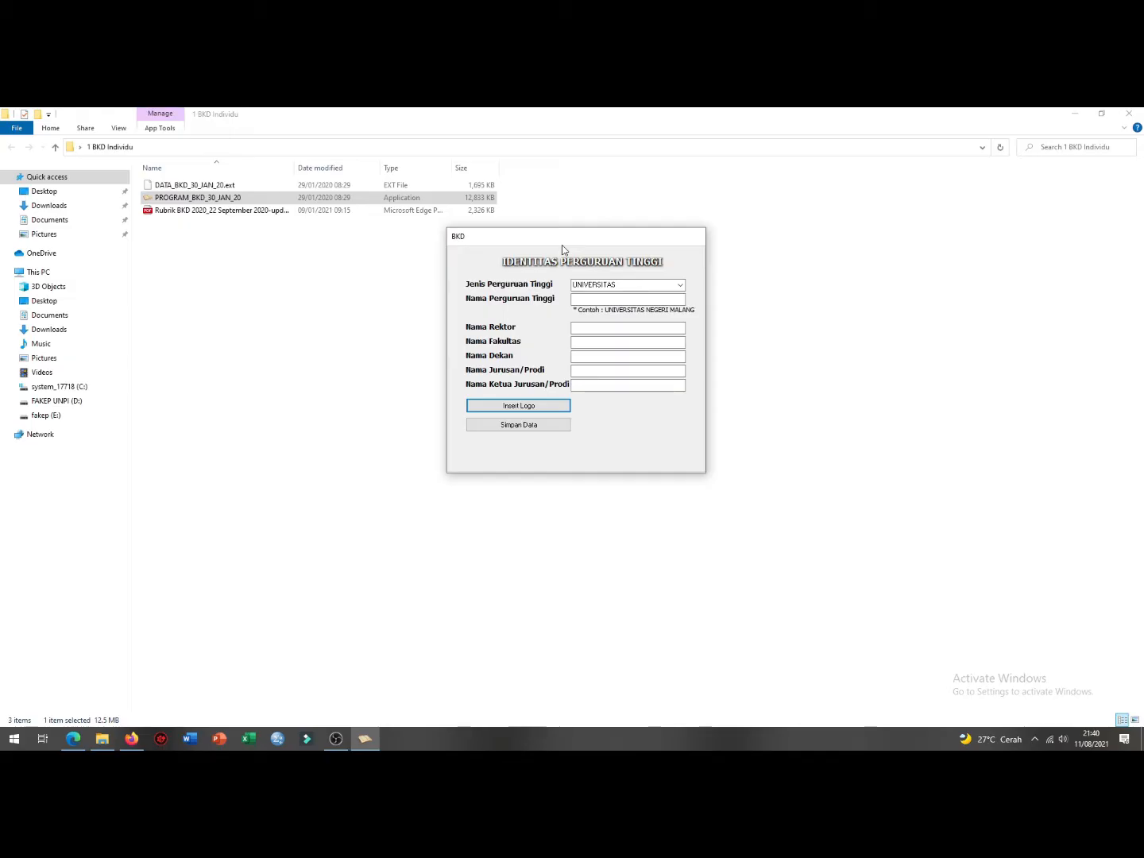
Step: Enter UNIVERSITAS PEMBANGUNAN INDONESIA, faculty KEPERAWATAN, its officials and logo, and click Simpan Data
mouse_move(560, 249)
mouse_down()
mouse_move(540, 282)
mouse_move(574, 251)
mouse_move(554, 242)
mouse_up()
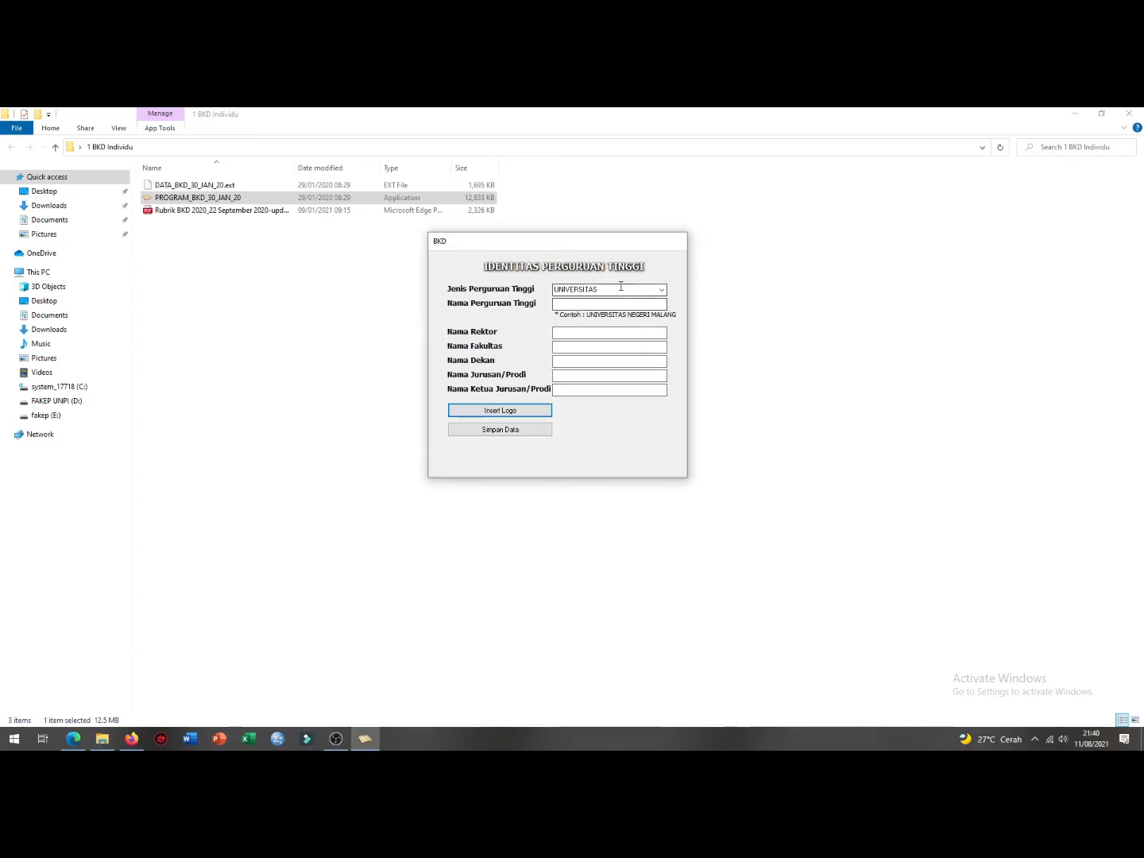
click(661, 289)
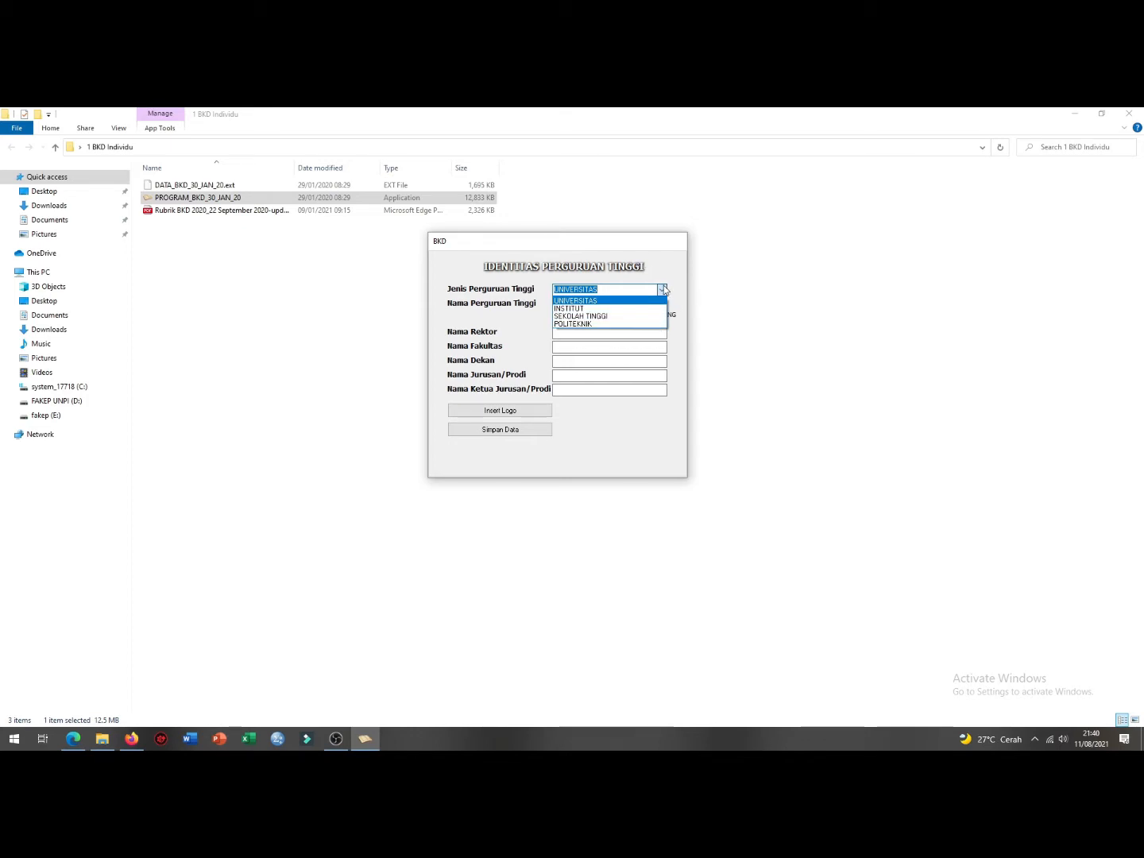
click(662, 289)
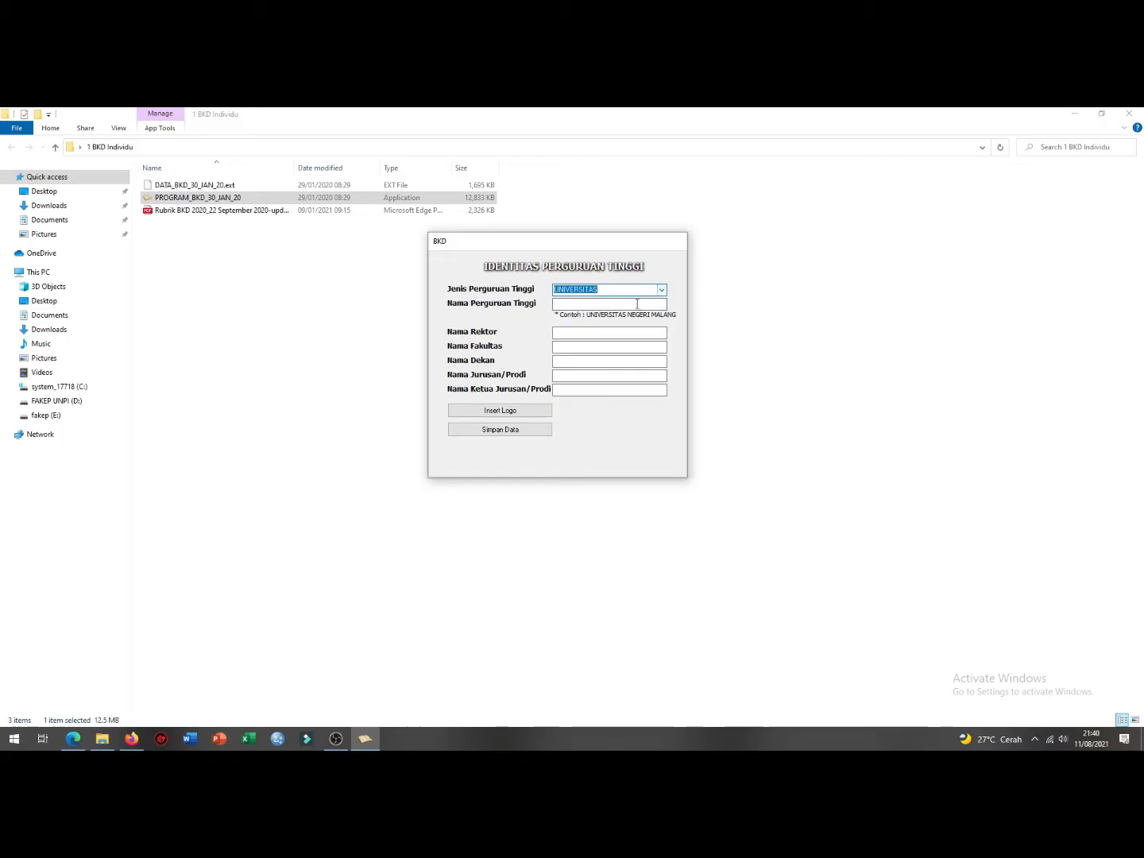
click(598, 302)
click(560, 333)
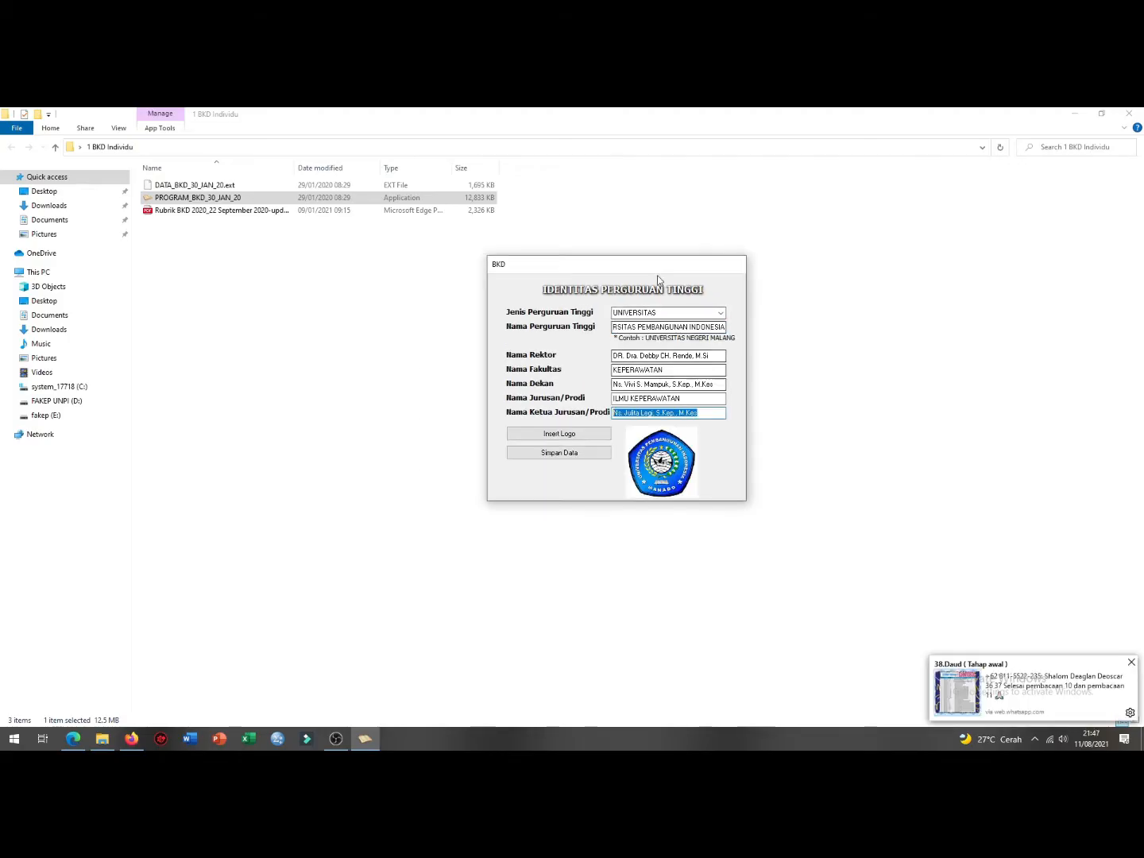
key(Tab)
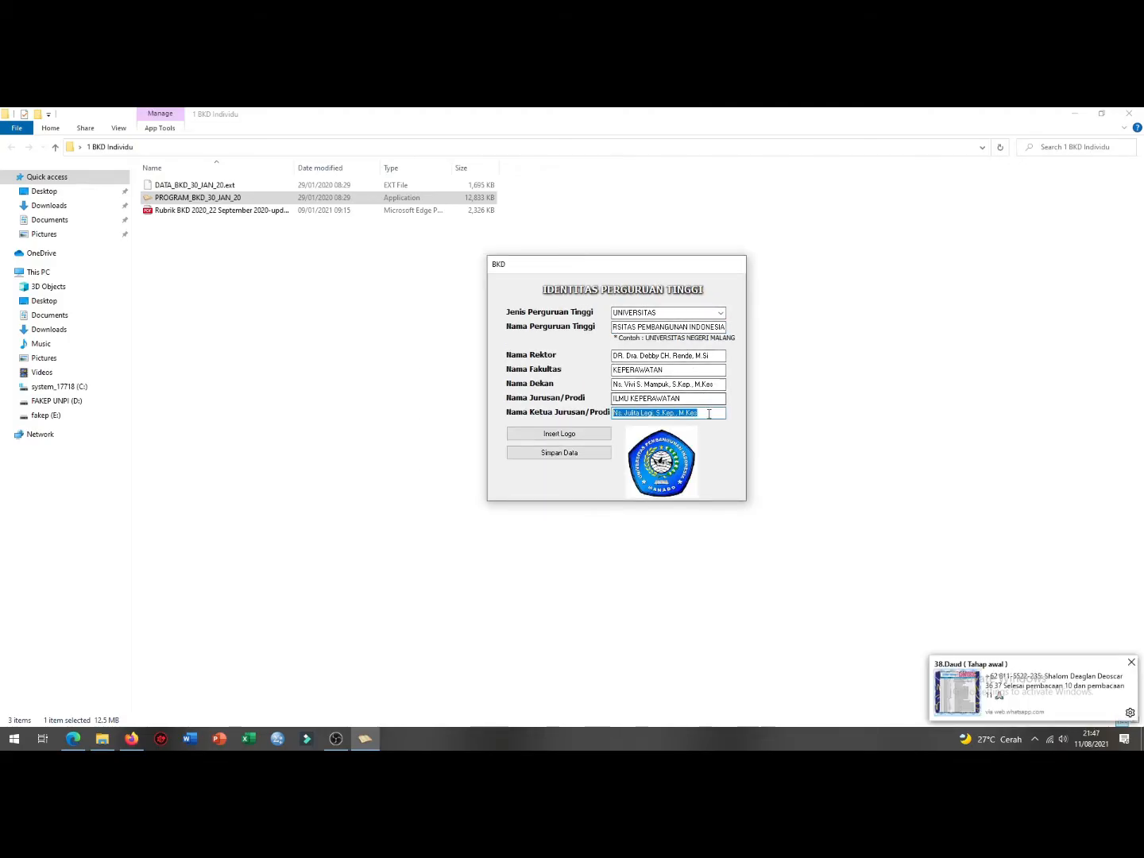
drag(713, 384, 677, 413)
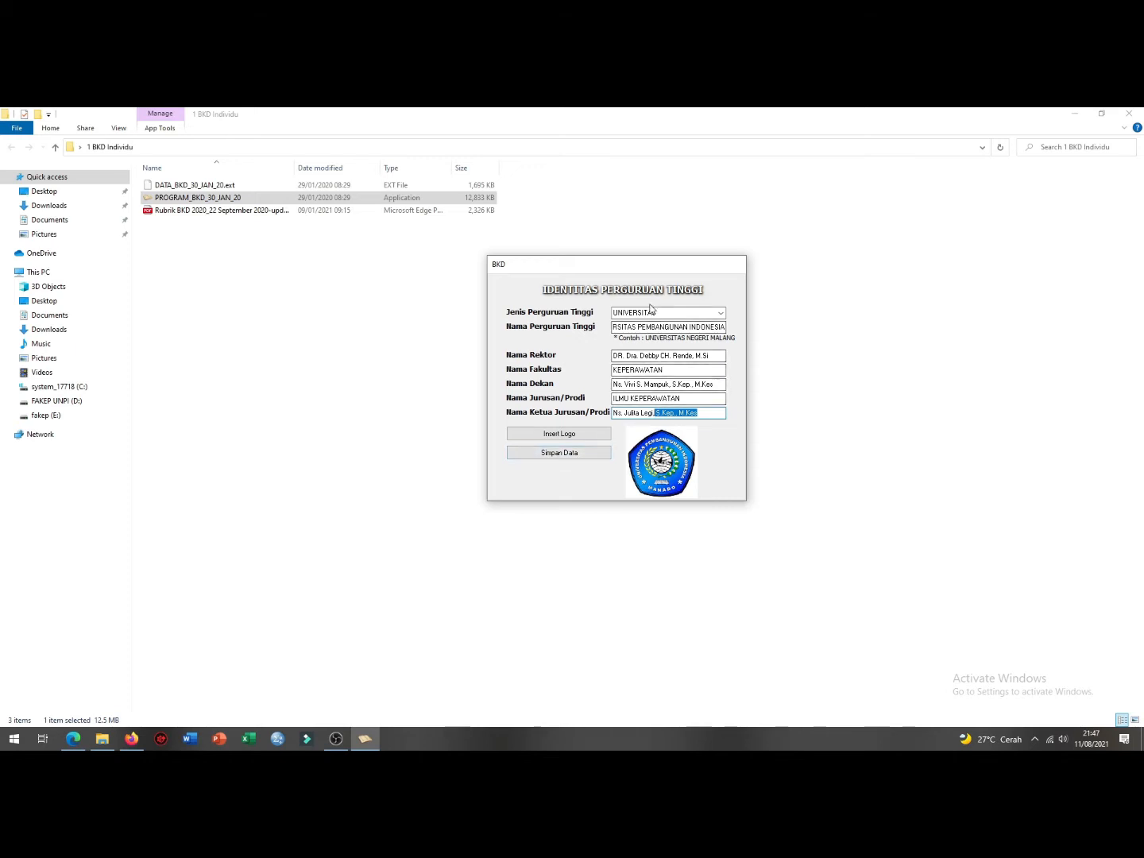
click(569, 453)
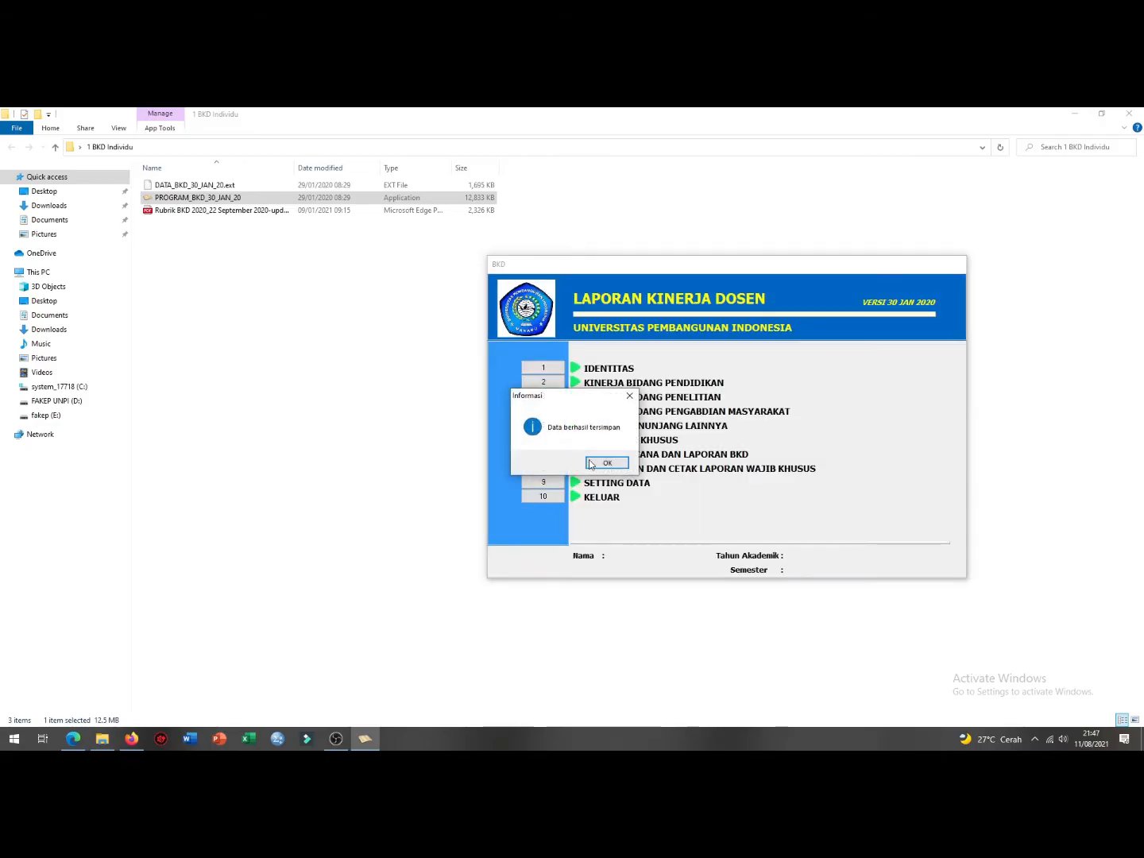
Step: Dismiss 'Data berhasil tersimpan' and open the 1 IDENTITAS lecturer form from the main menu
click(601, 465)
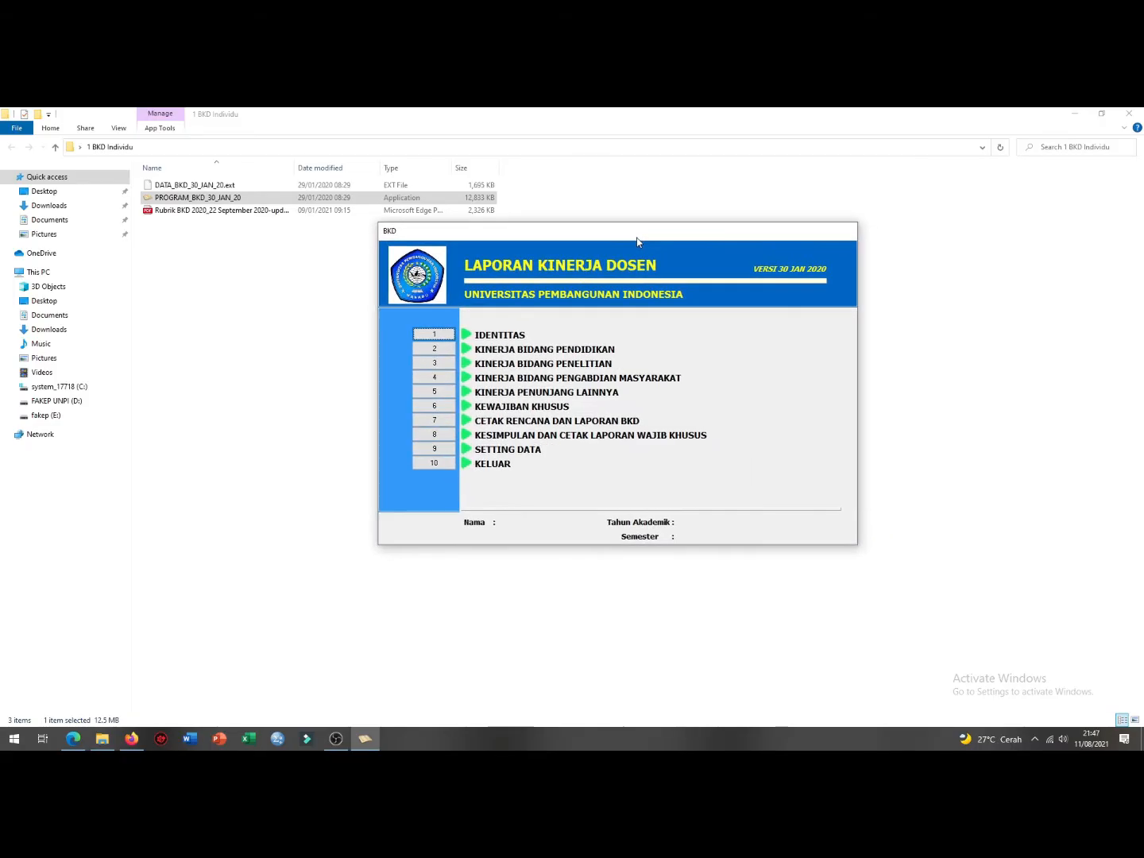
drag(647, 236, 692, 231)
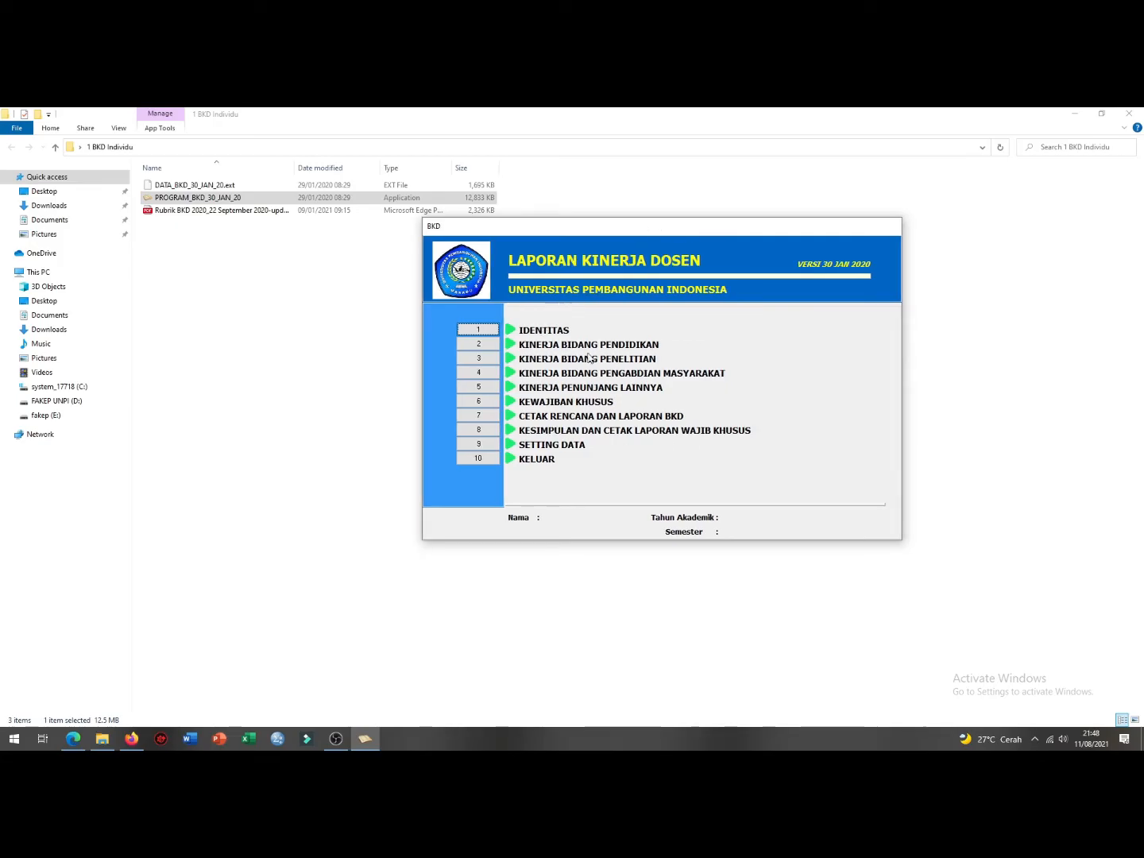
click(477, 330)
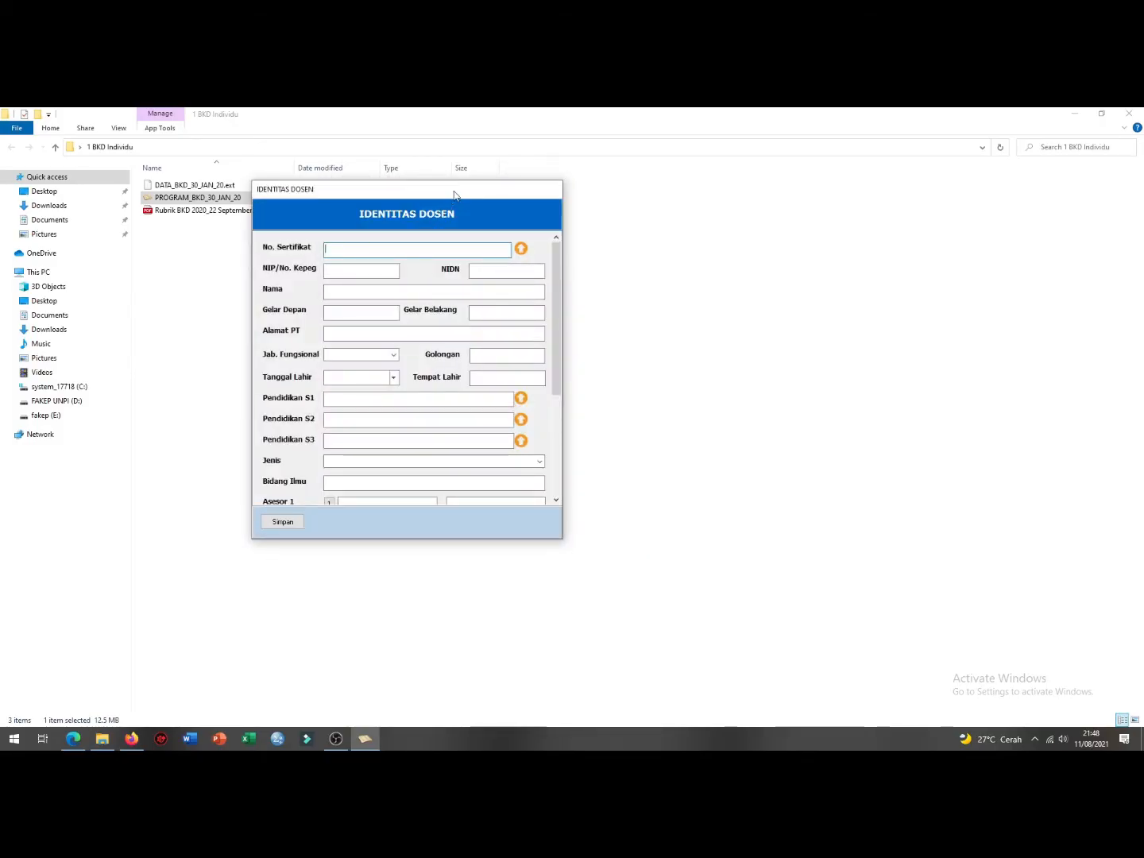
Step: Enter the lecturer's NIDN, full name and trailing titles 'SKM., M.'
drag(453, 193, 701, 274)
drag(593, 272, 588, 261)
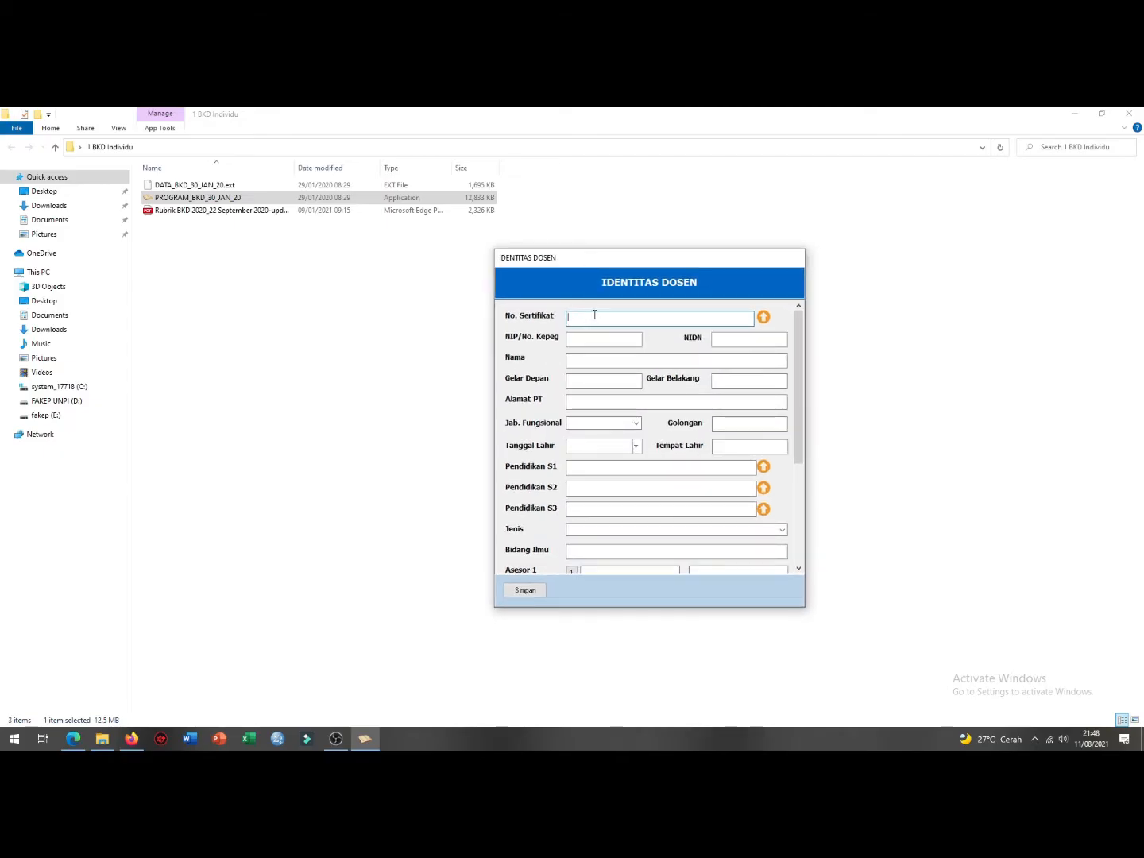
click(583, 339)
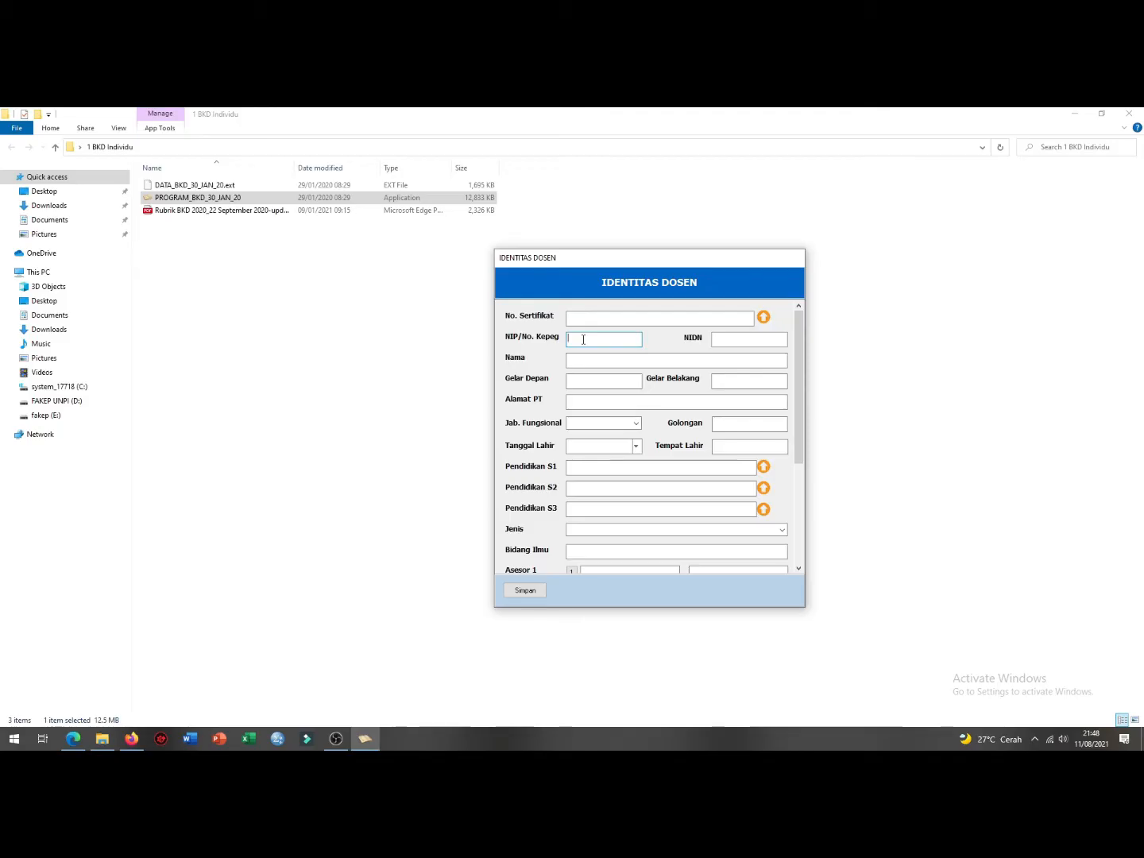
click(716, 338)
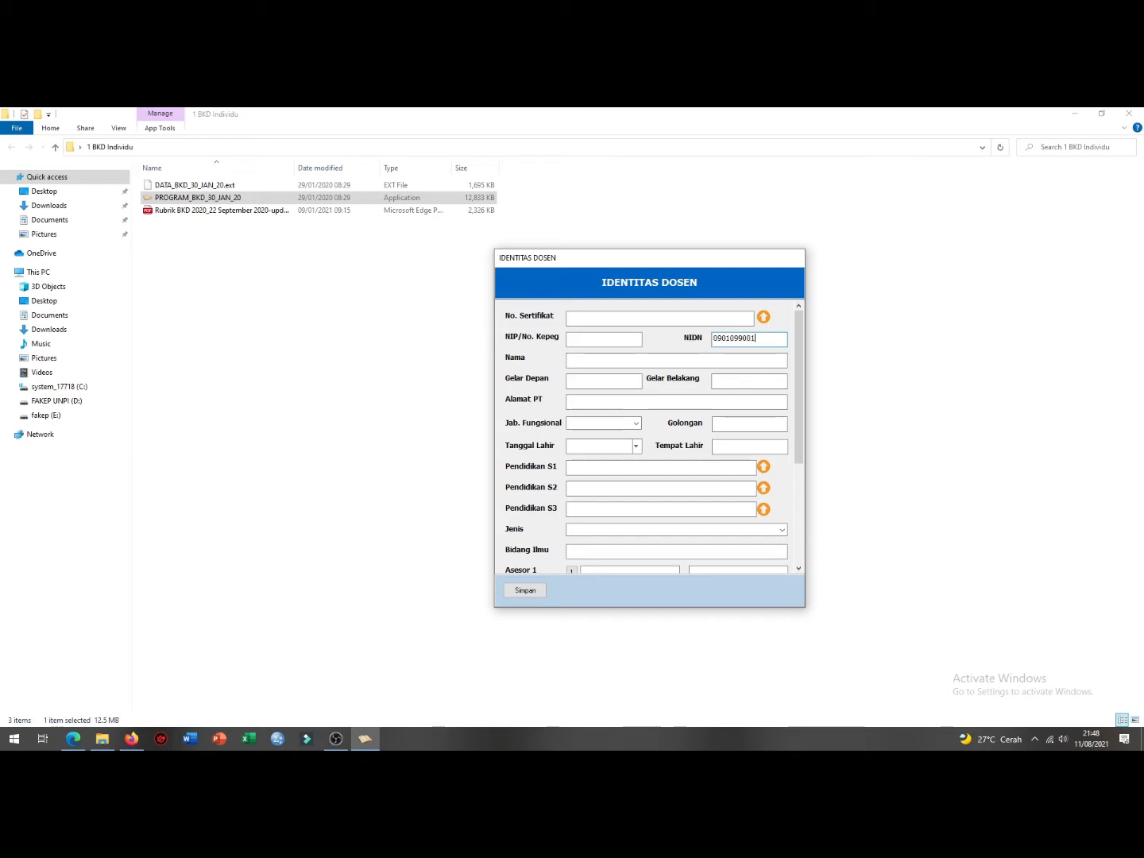
click(671, 358)
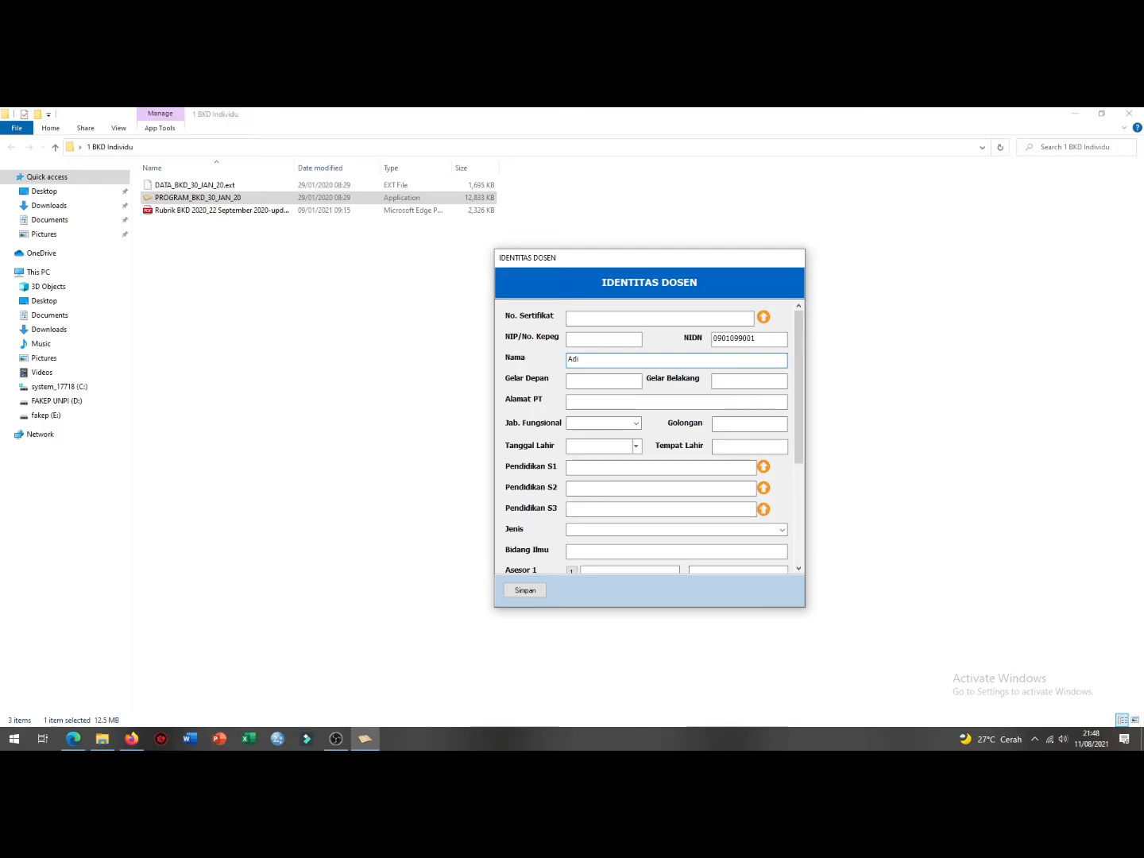
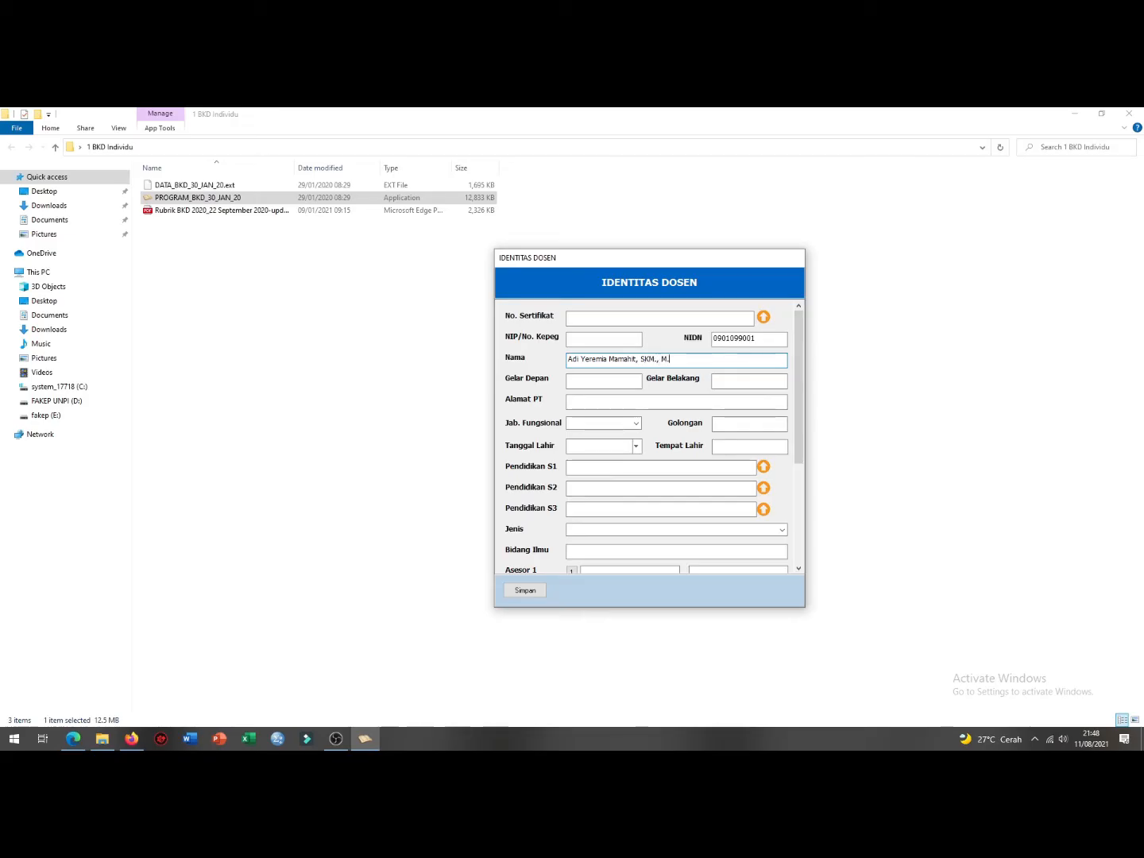
click(717, 382)
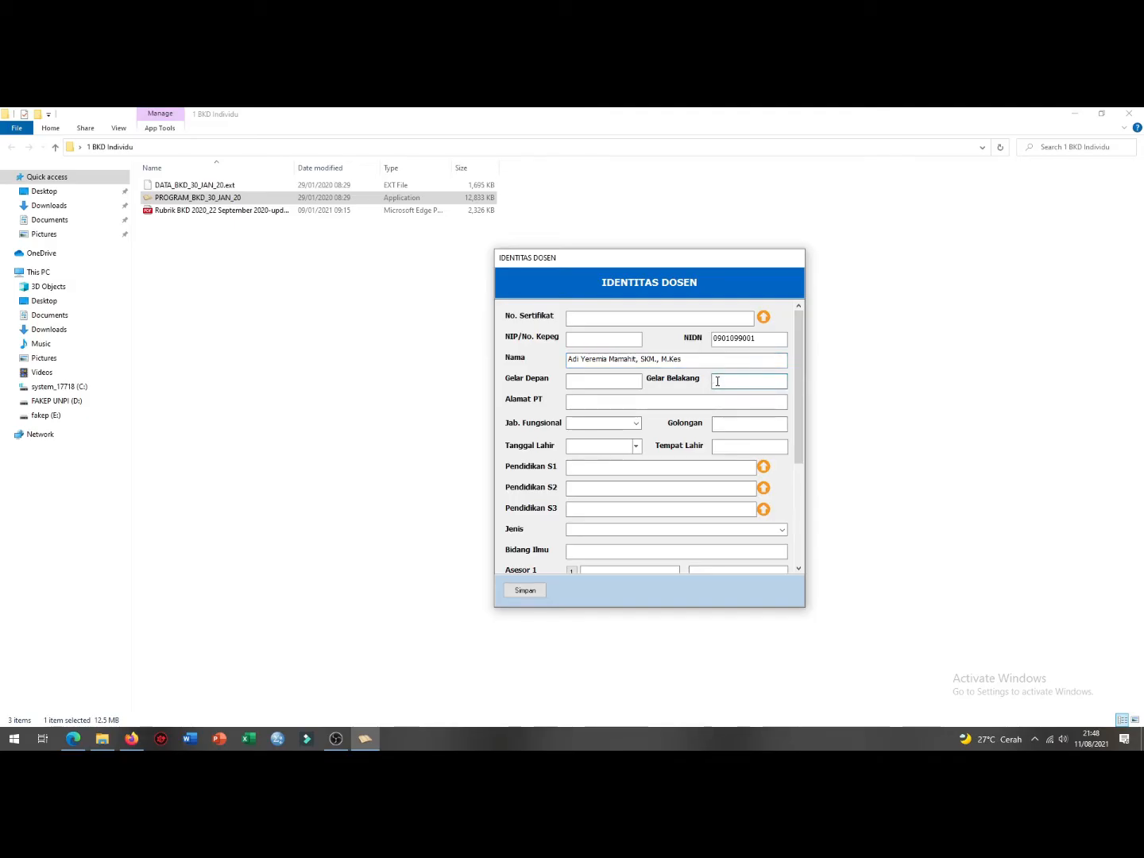
click(619, 387)
click(717, 382)
text(SKM., M.Kes)
click(649, 403)
click(648, 403)
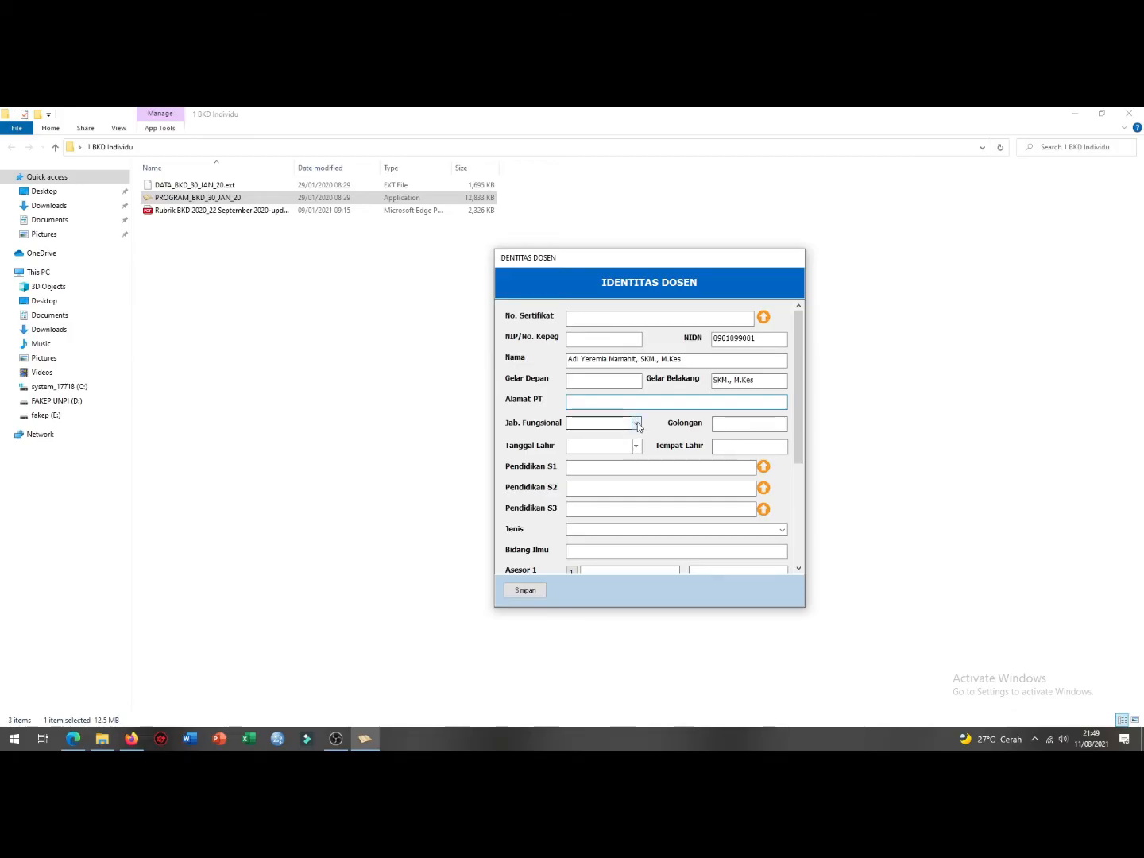
Step: Set the functional position to Asisten Ahli and enter the Golongan rank III-B
mouse_move(616, 263)
mouse_down()
mouse_move(595, 250)
mouse_move(624, 263)
mouse_up()
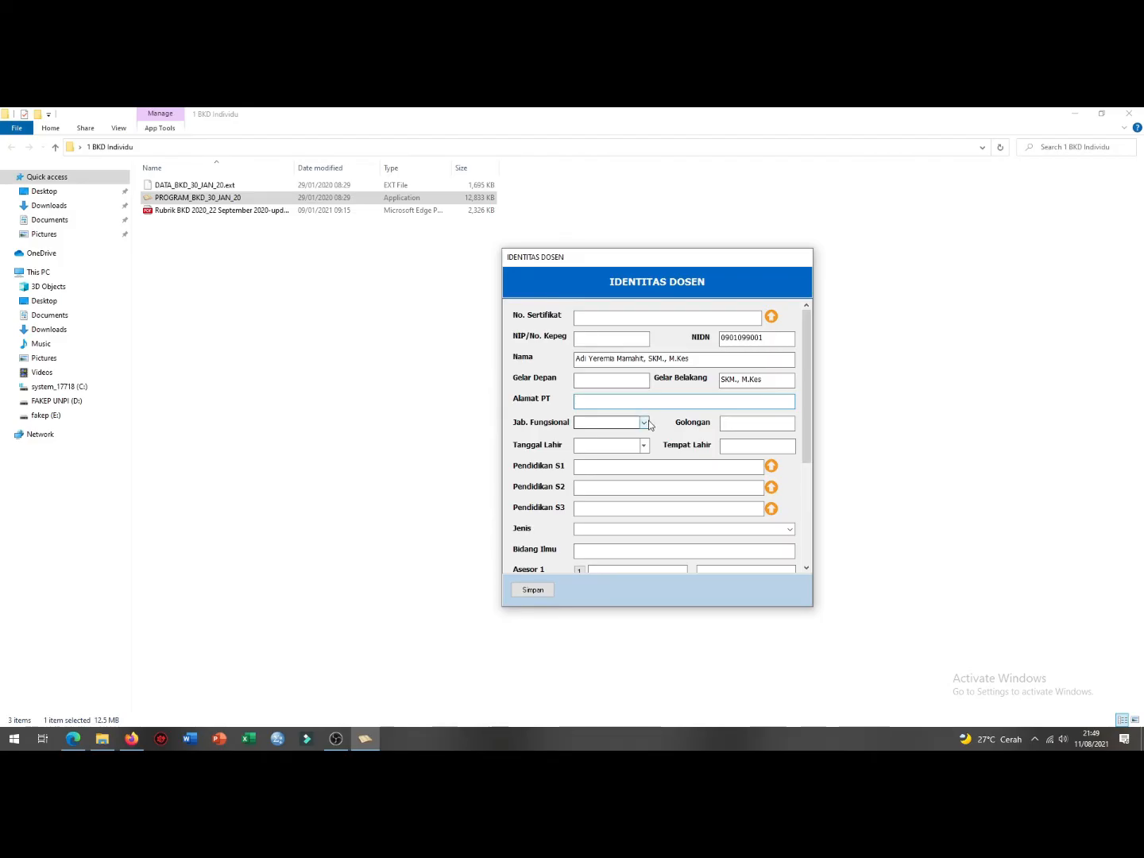
click(645, 423)
click(627, 435)
click(730, 427)
text(III-B)
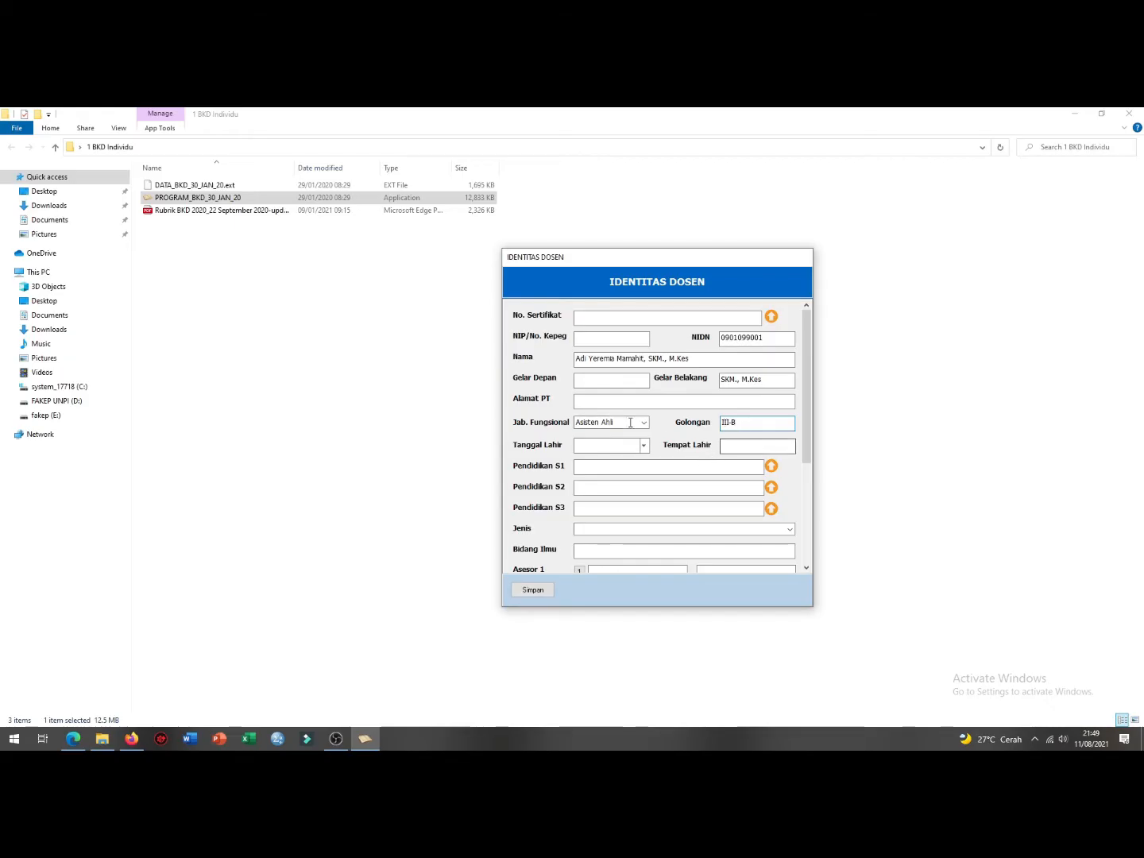
Step: Pick 3 April 1990 as Tanggal Lahir from the calendar
click(644, 445)
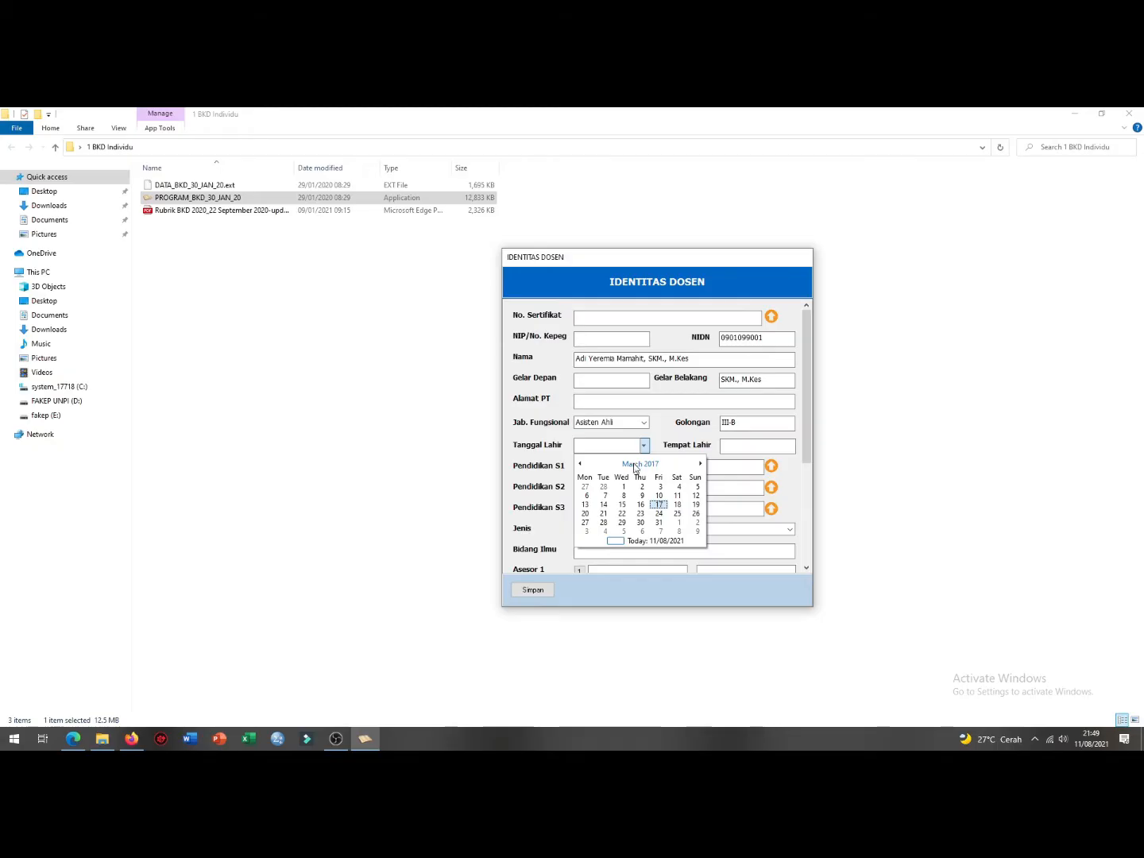
click(636, 465)
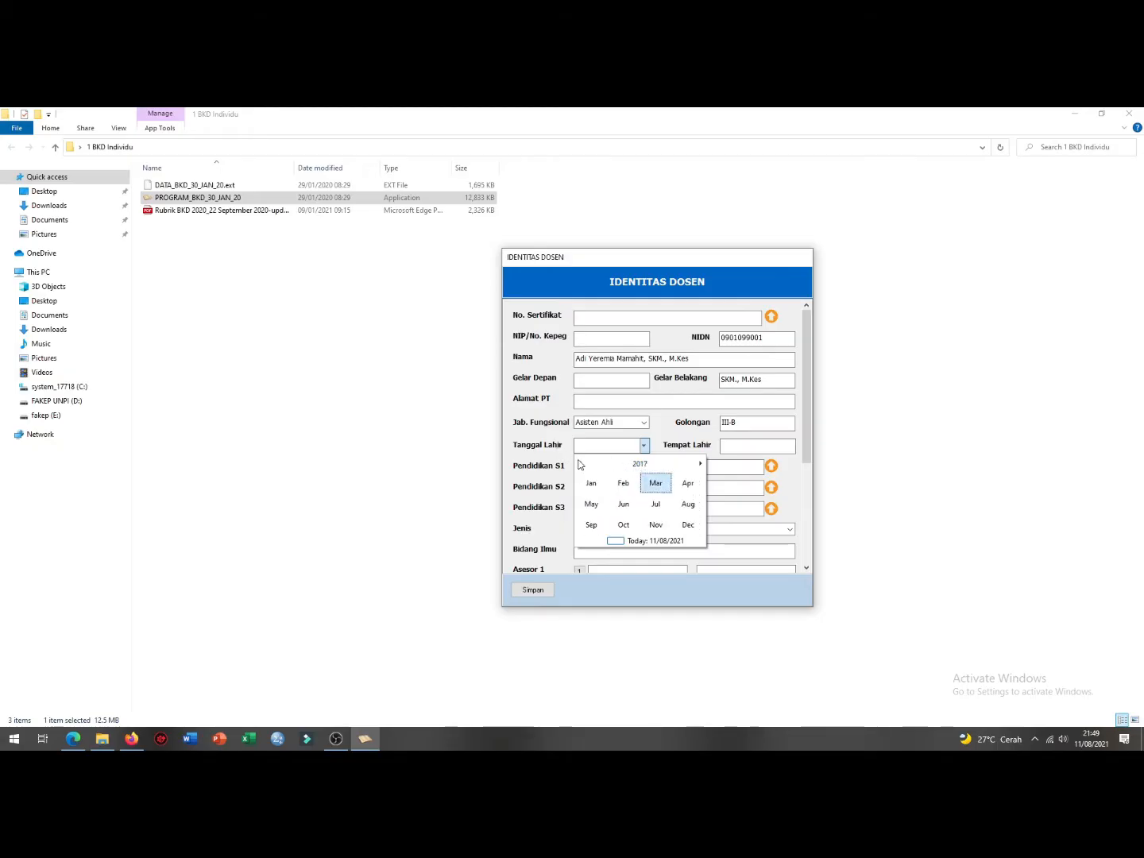
click(581, 464)
click(580, 465)
click(580, 465)
click(580, 464)
click(581, 464)
click(581, 465)
click(582, 465)
click(582, 465)
click(581, 464)
click(581, 465)
click(581, 465)
click(580, 465)
click(580, 464)
click(580, 465)
click(582, 464)
click(580, 465)
click(582, 466)
click(581, 465)
click(581, 466)
click(582, 465)
click(580, 465)
click(581, 465)
click(582, 464)
click(582, 465)
click(580, 464)
click(580, 463)
click(580, 464)
click(690, 488)
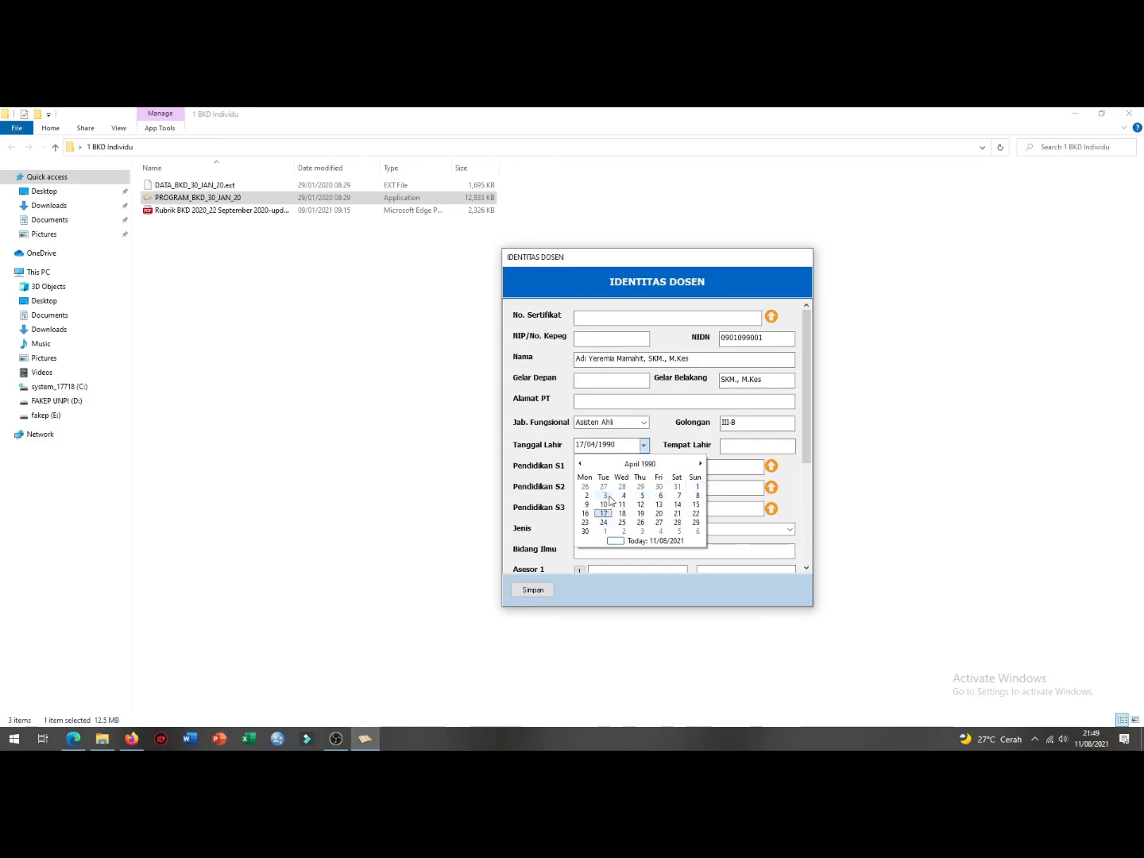
click(604, 496)
Step: Fill the birth place and degrees: S1 SARJANA KESEHAT, S2 MAGISTER KESEHATAN
click(745, 450)
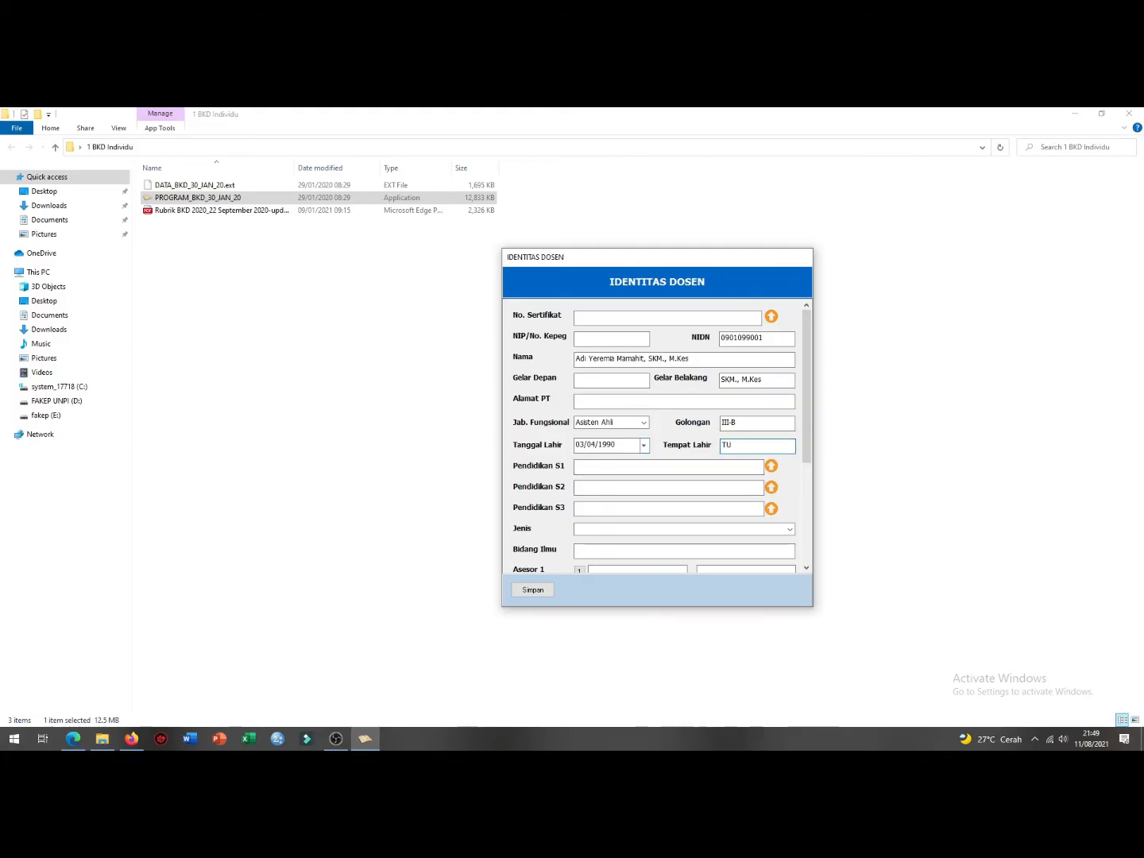
click(658, 465)
text(SARJANA KESEHATAN MASYARAKAT)
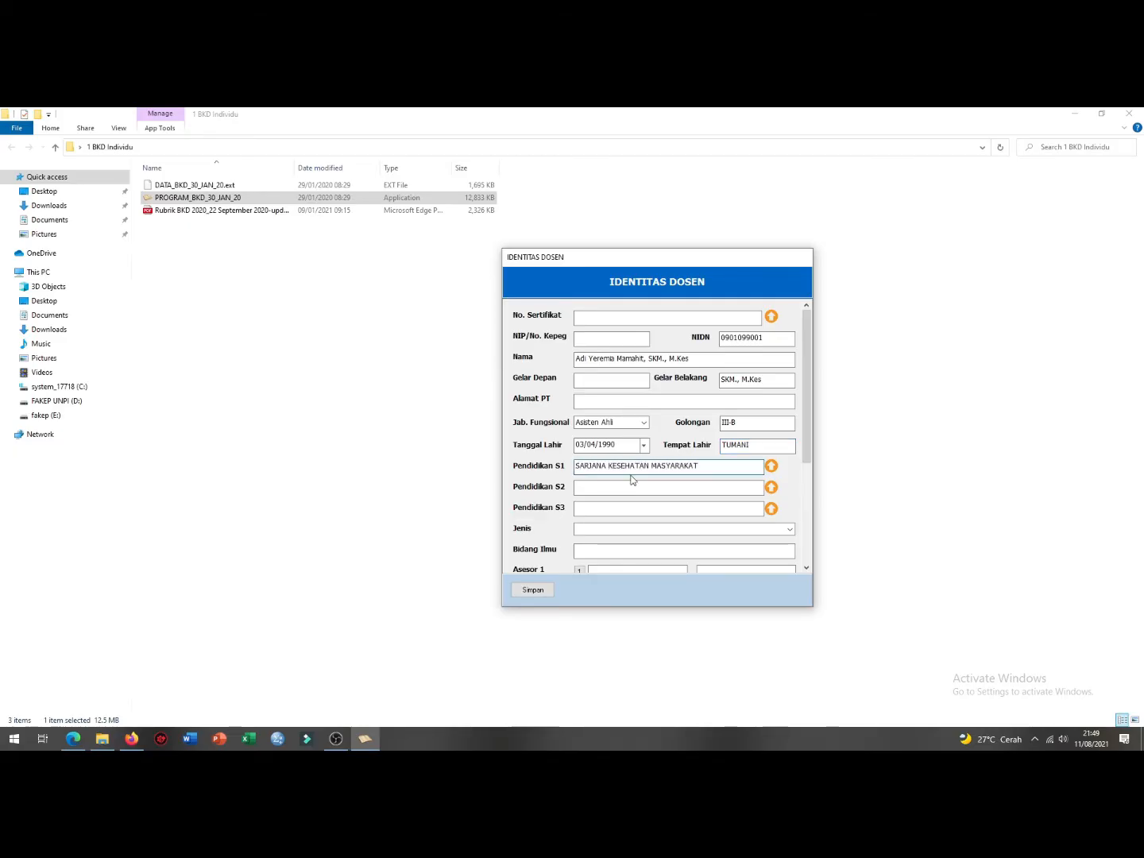
click(633, 485)
text(MAGISTER KESEHATAN)
key(Tab)
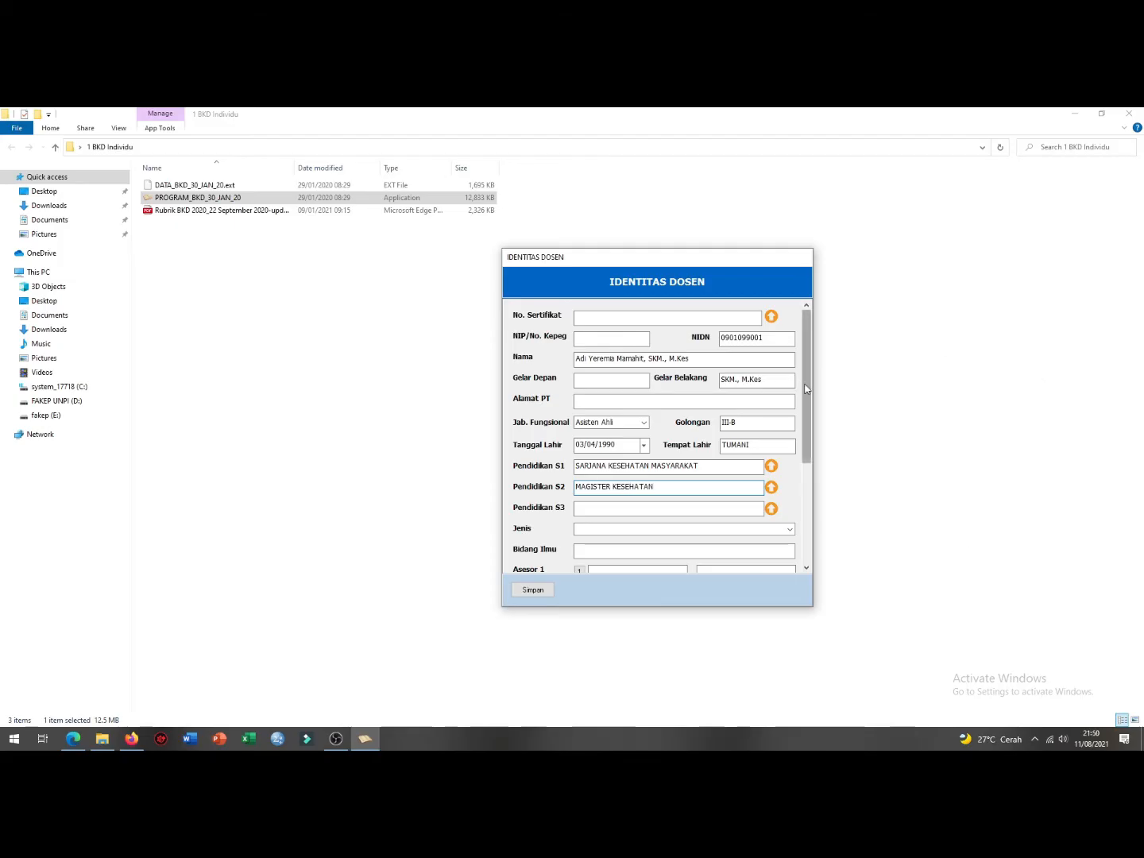
Step: Choose DOSEN BIASA as lecturer type and enter KESEHATAN MASYARAKAT as Bidang Ilmu
scroll(791, 401, down, 3)
click(789, 396)
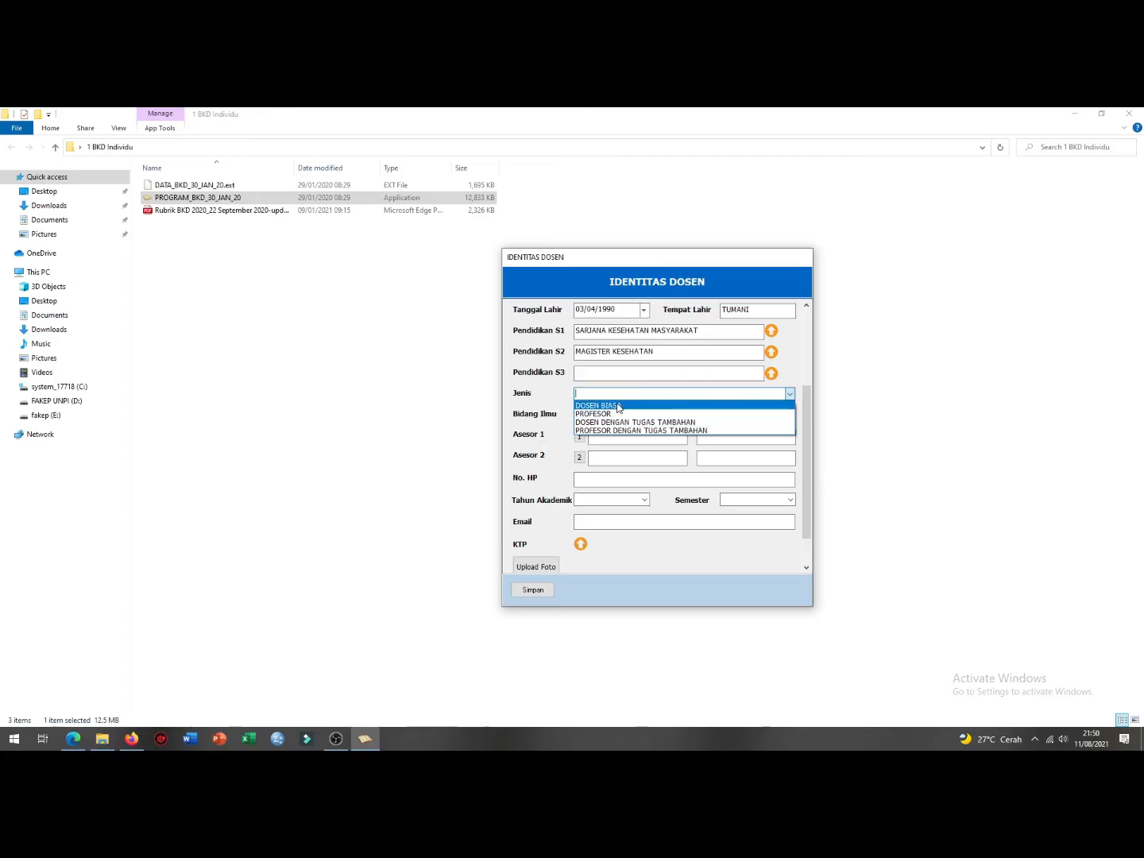
click(598, 404)
click(604, 413)
text(KESEHATAN MASYARAKAT)
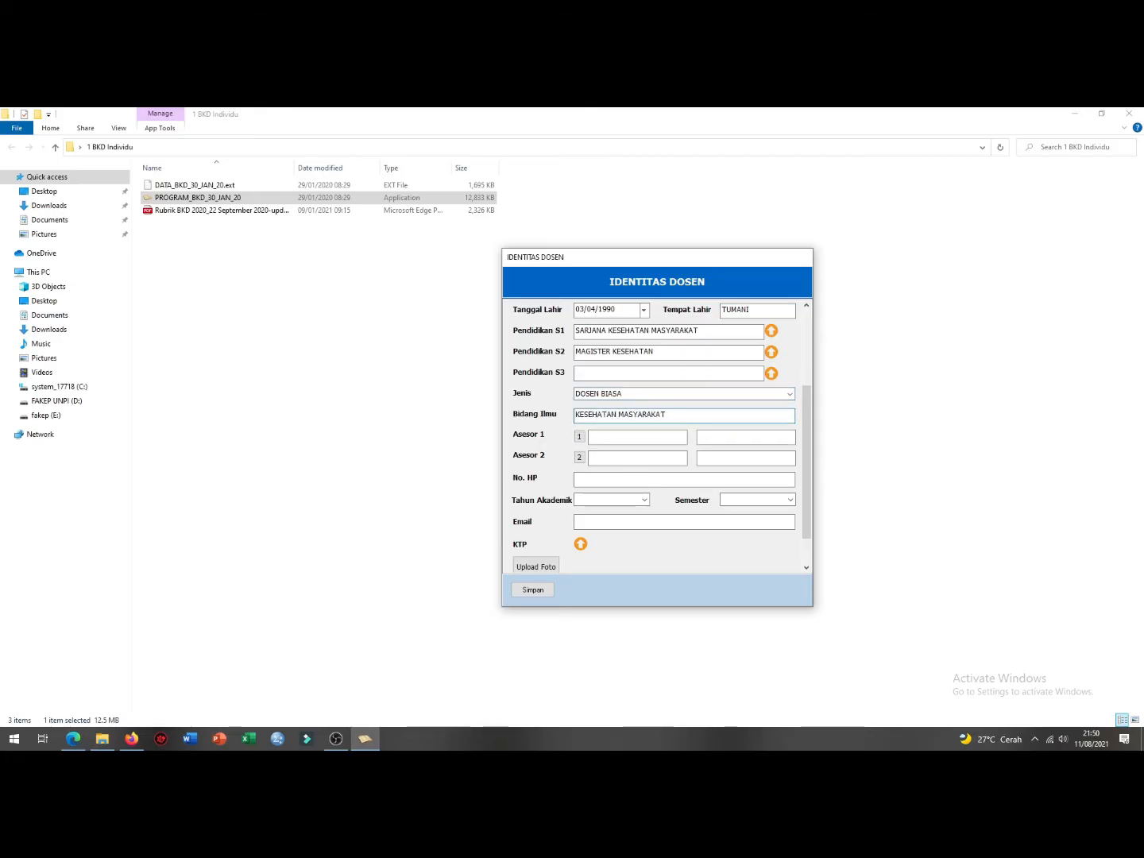
click(611, 437)
click(706, 437)
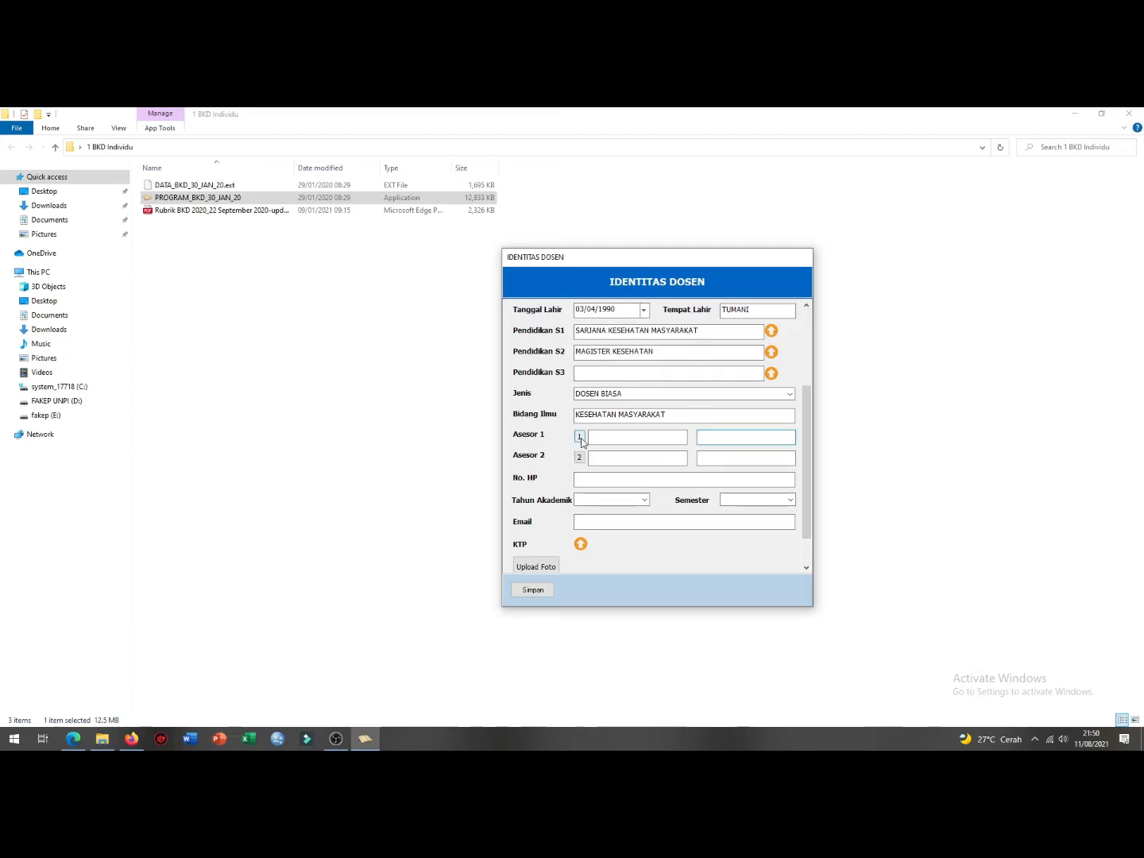
Step: Search the assessor list by name and assign the found assessor as Asesor 1
click(579, 437)
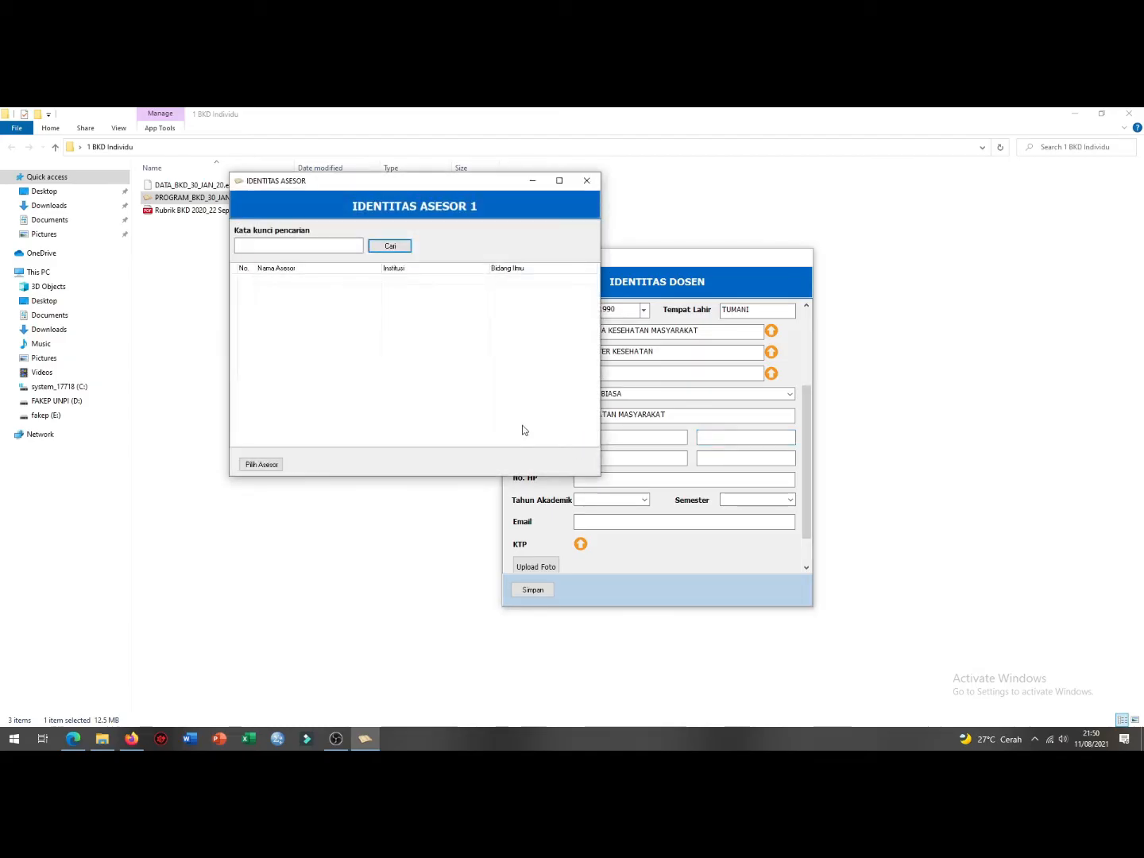
click(310, 244)
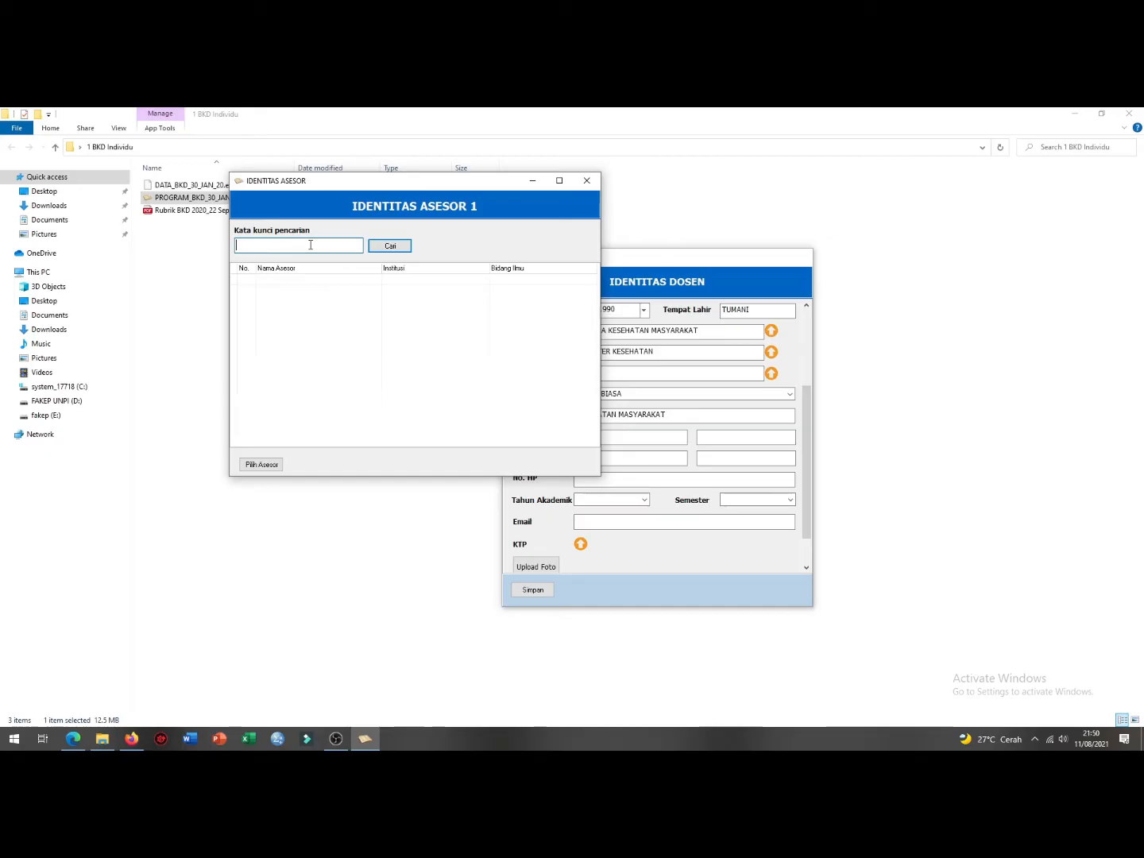
text(MARJES)
click(390, 245)
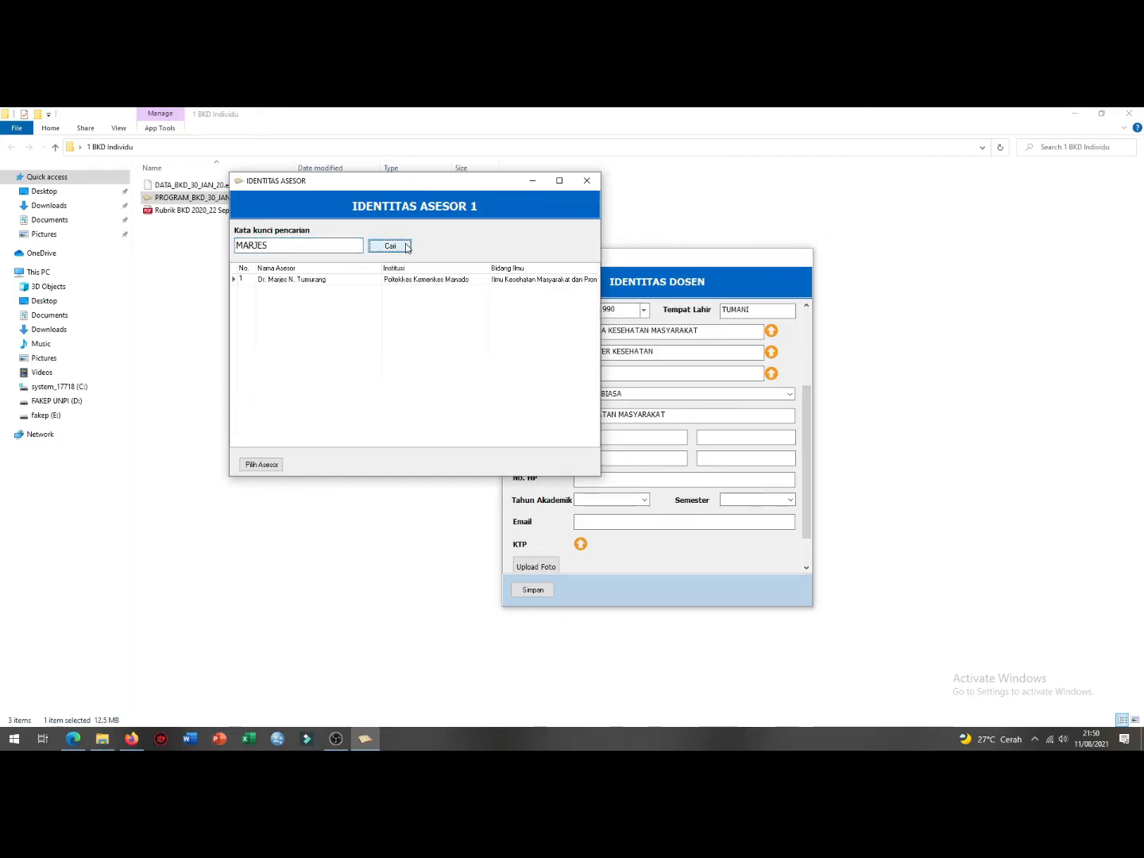
click(315, 279)
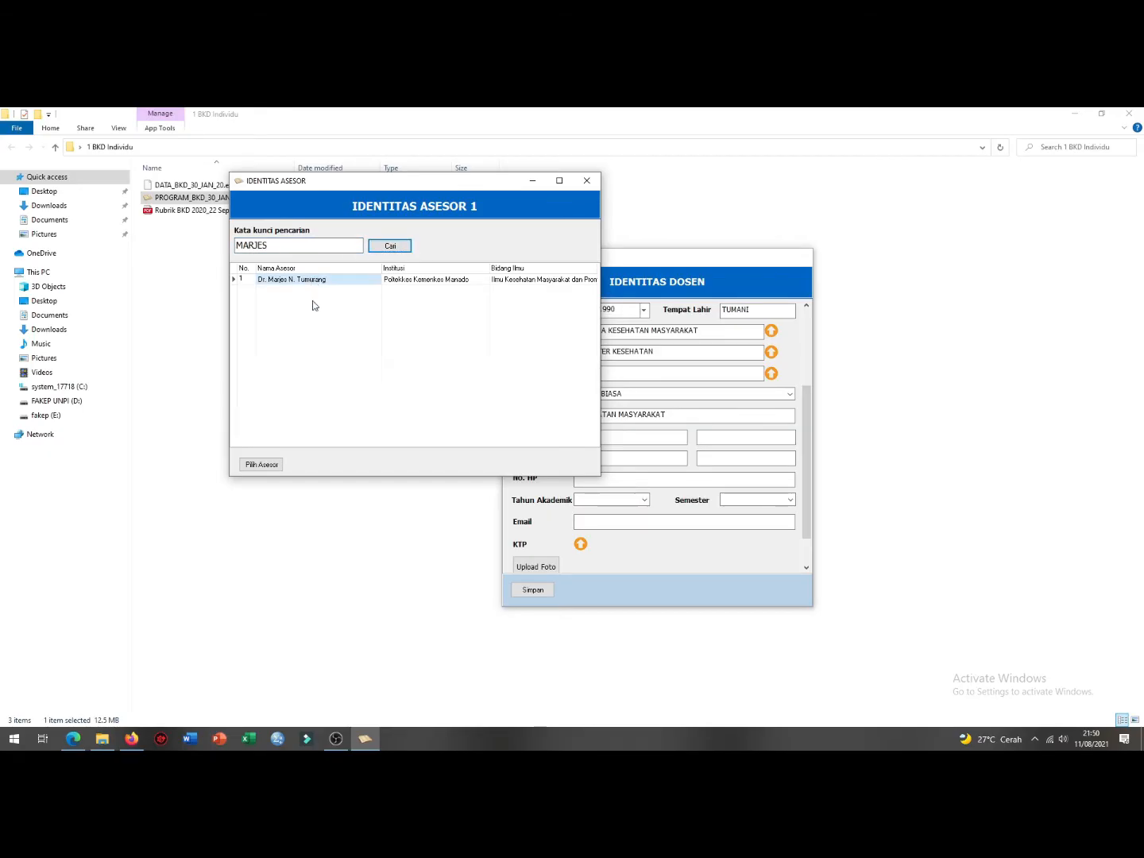
click(269, 466)
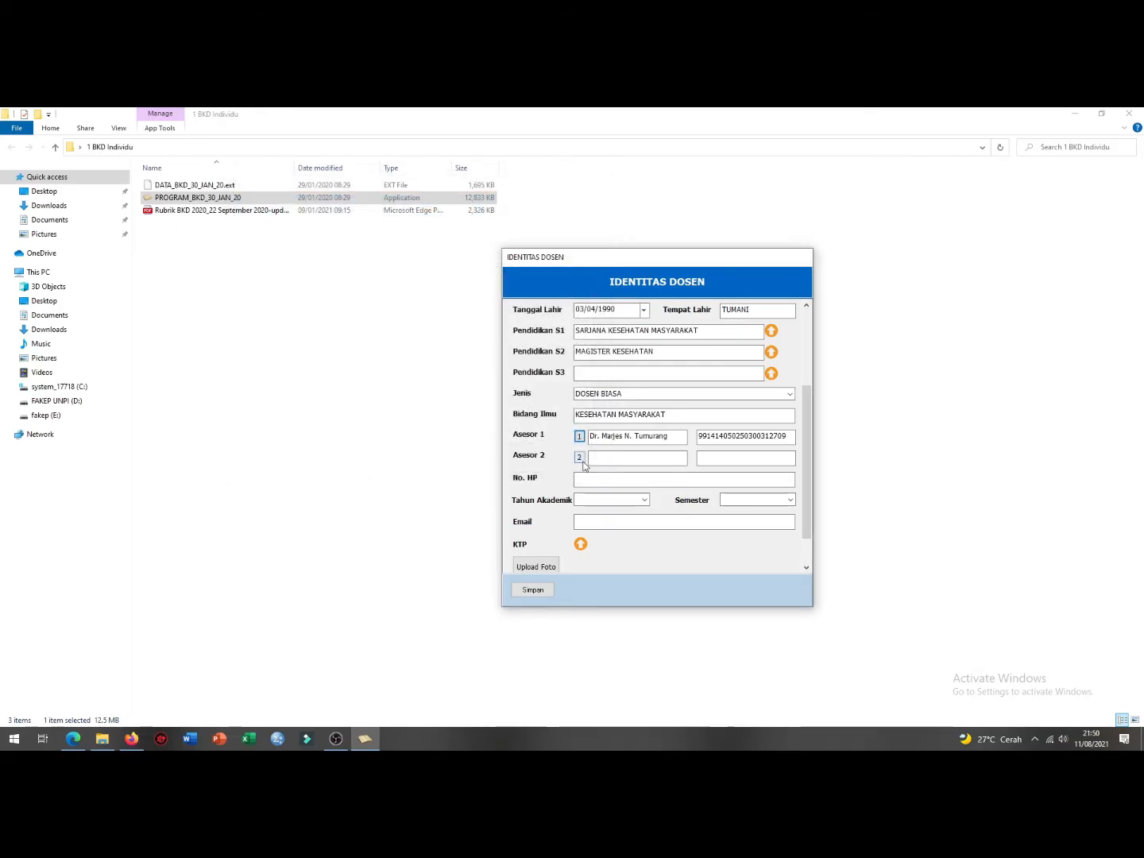
Step: Search for the second assessor and assign the first matching result as Asesor 2
click(576, 459)
click(338, 245)
text(MONIC)
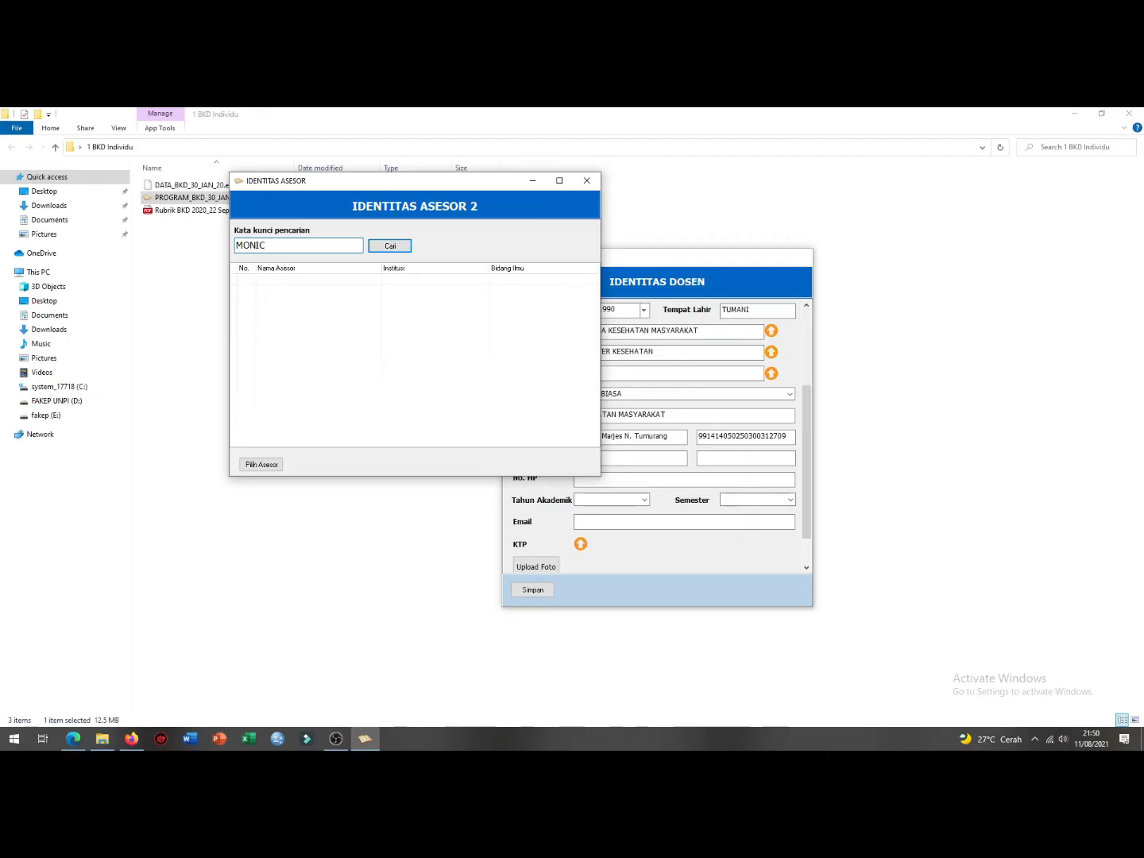
click(398, 247)
click(347, 281)
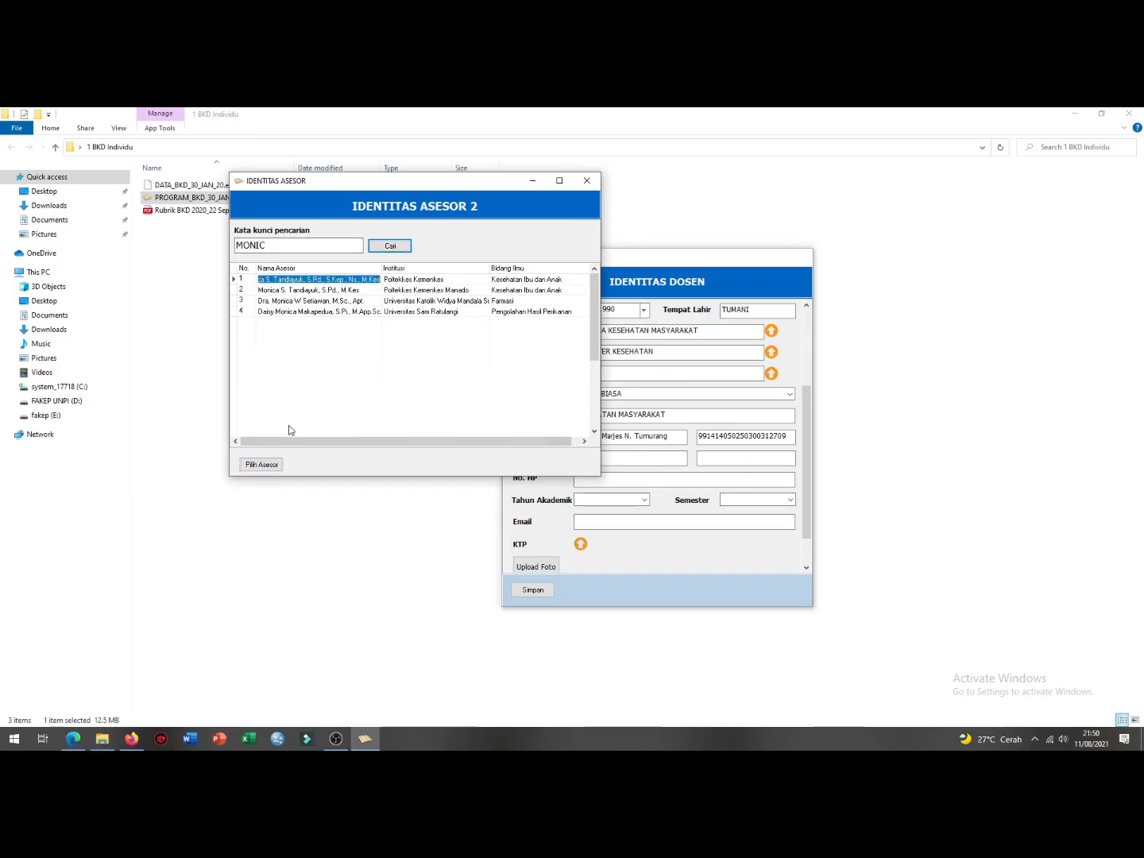
double_click(282, 247)
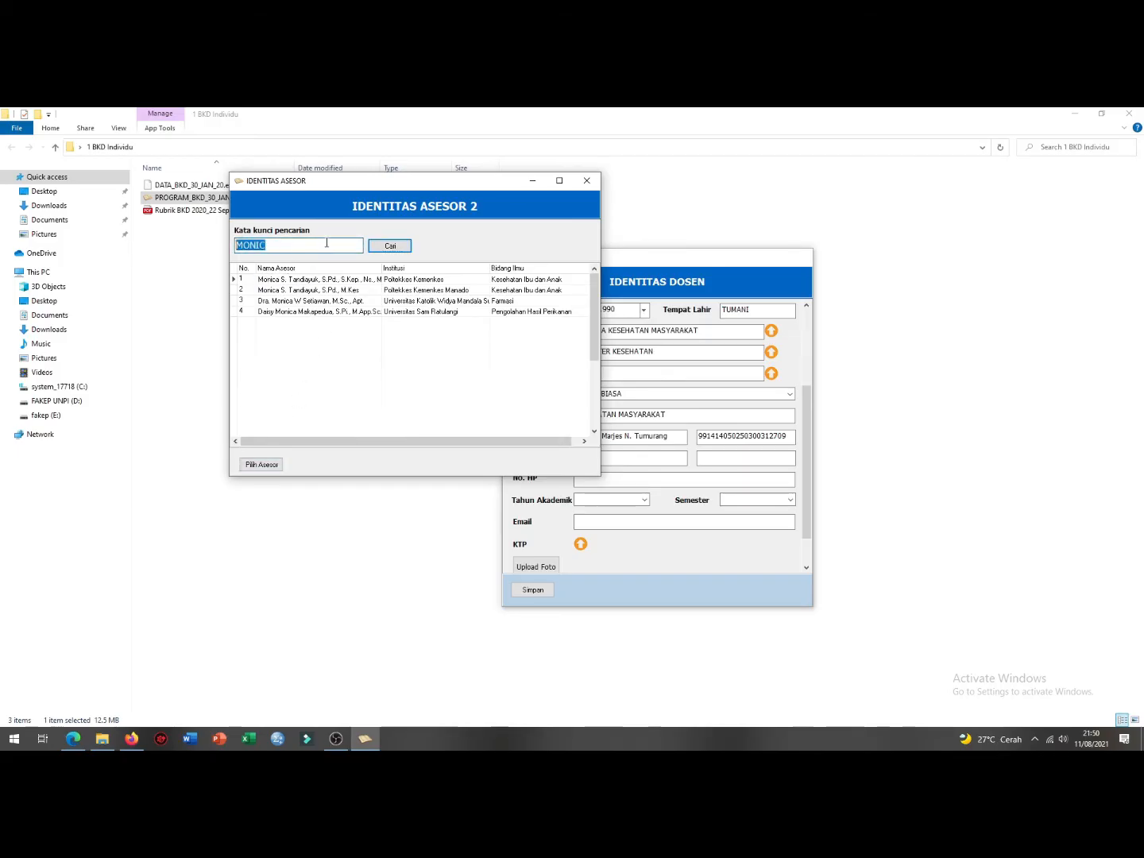
click(300, 279)
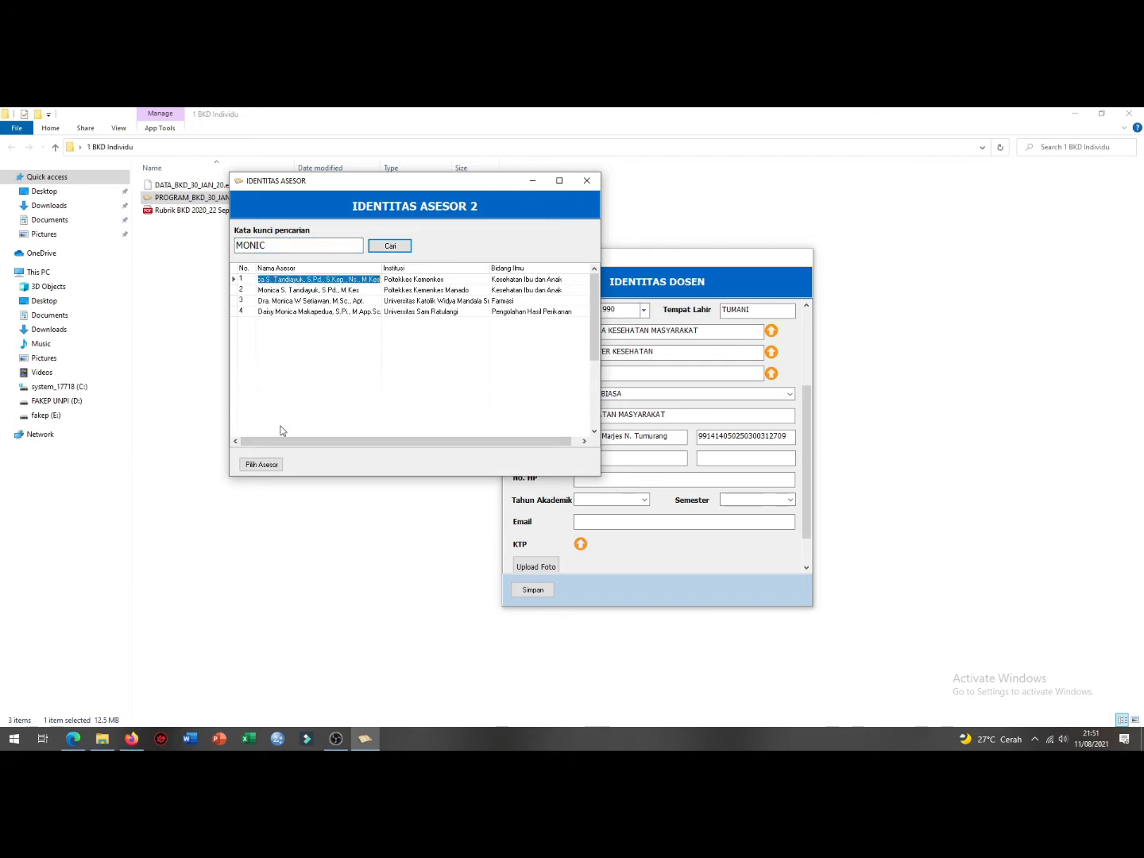
click(266, 463)
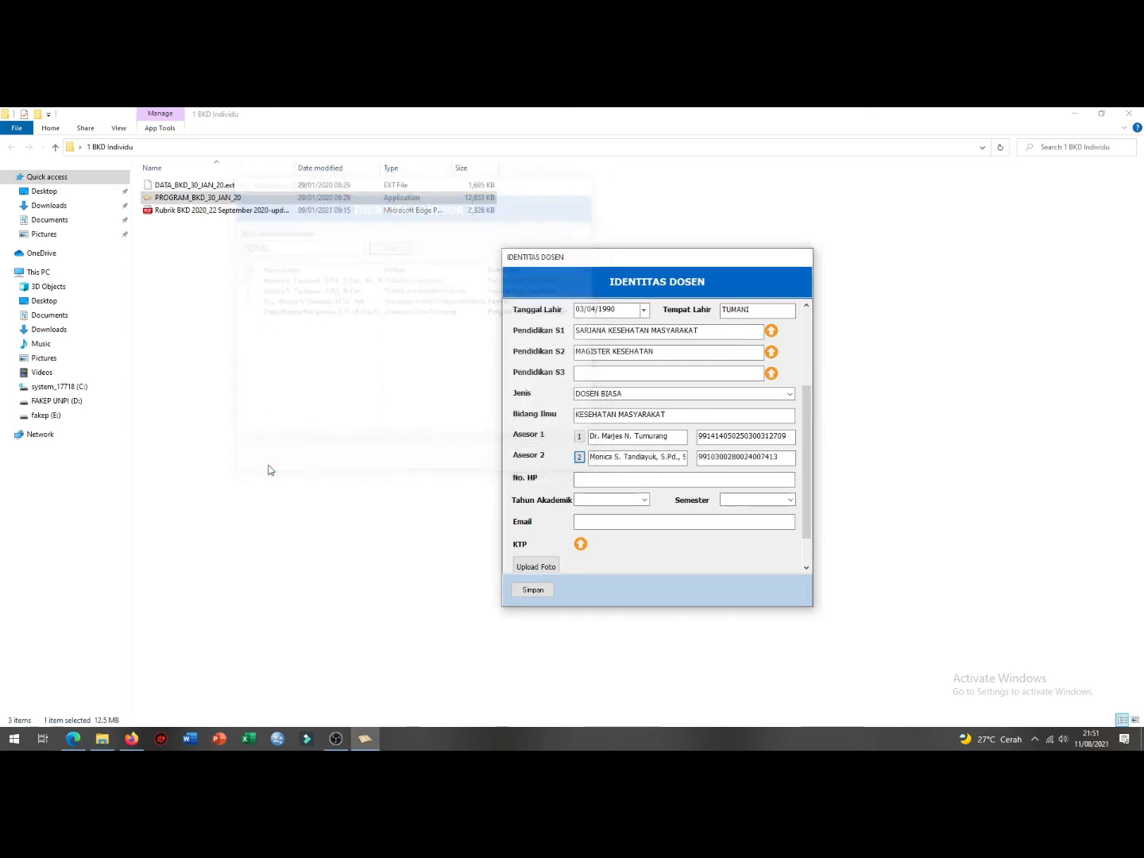
Step: Enter the phone number and choose academic year 2020/2021 with semester Ganjil
click(594, 480)
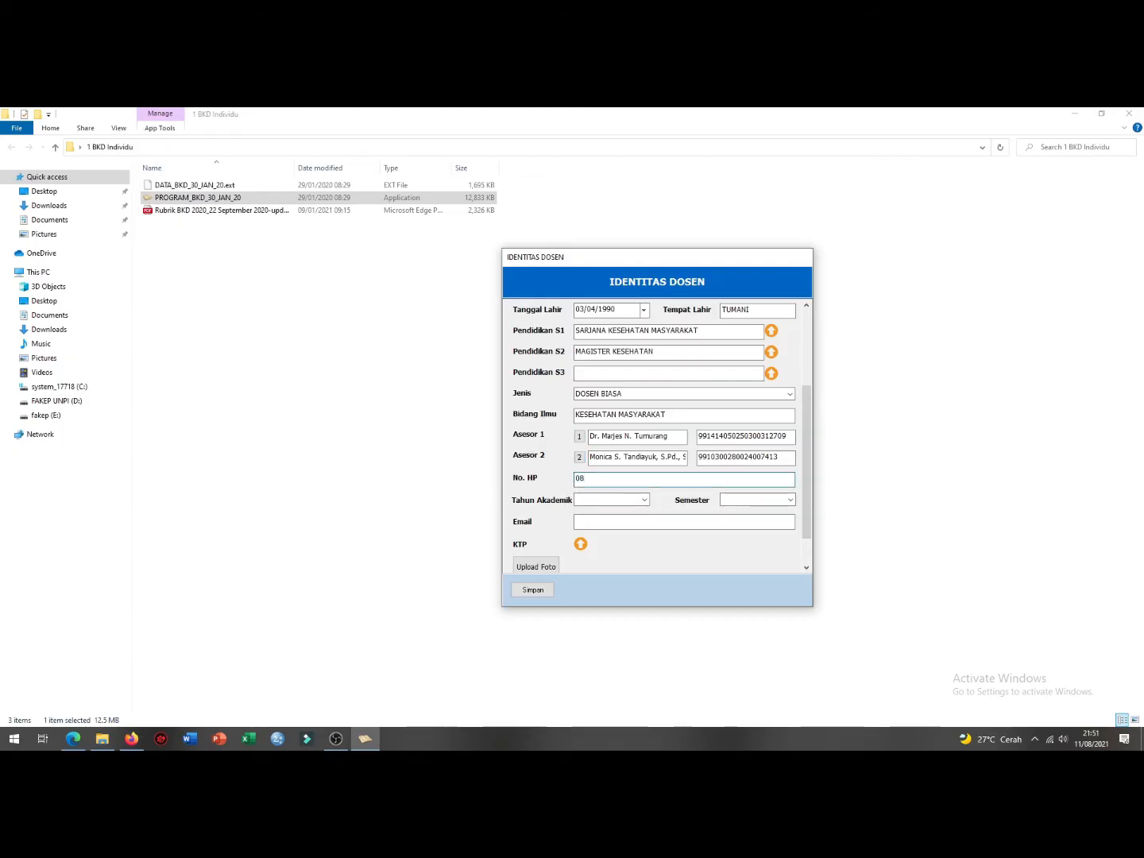
click(643, 500)
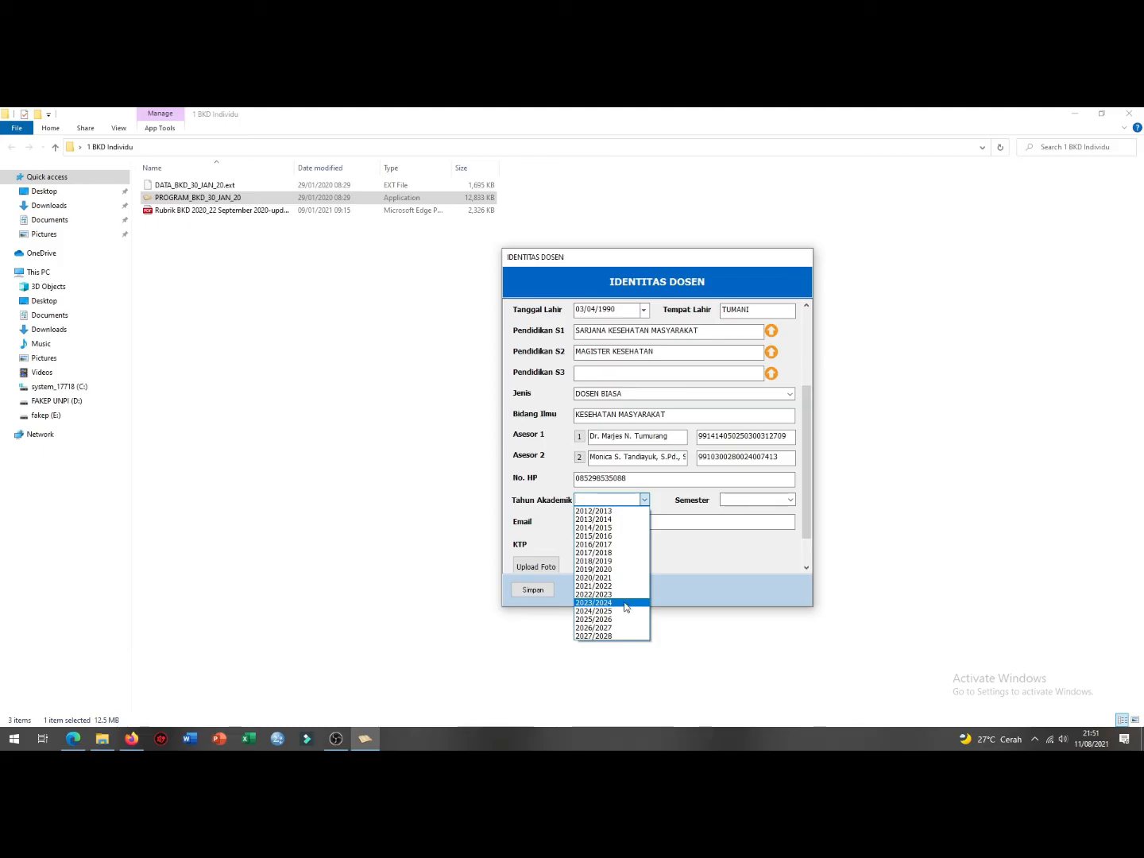
click(617, 578)
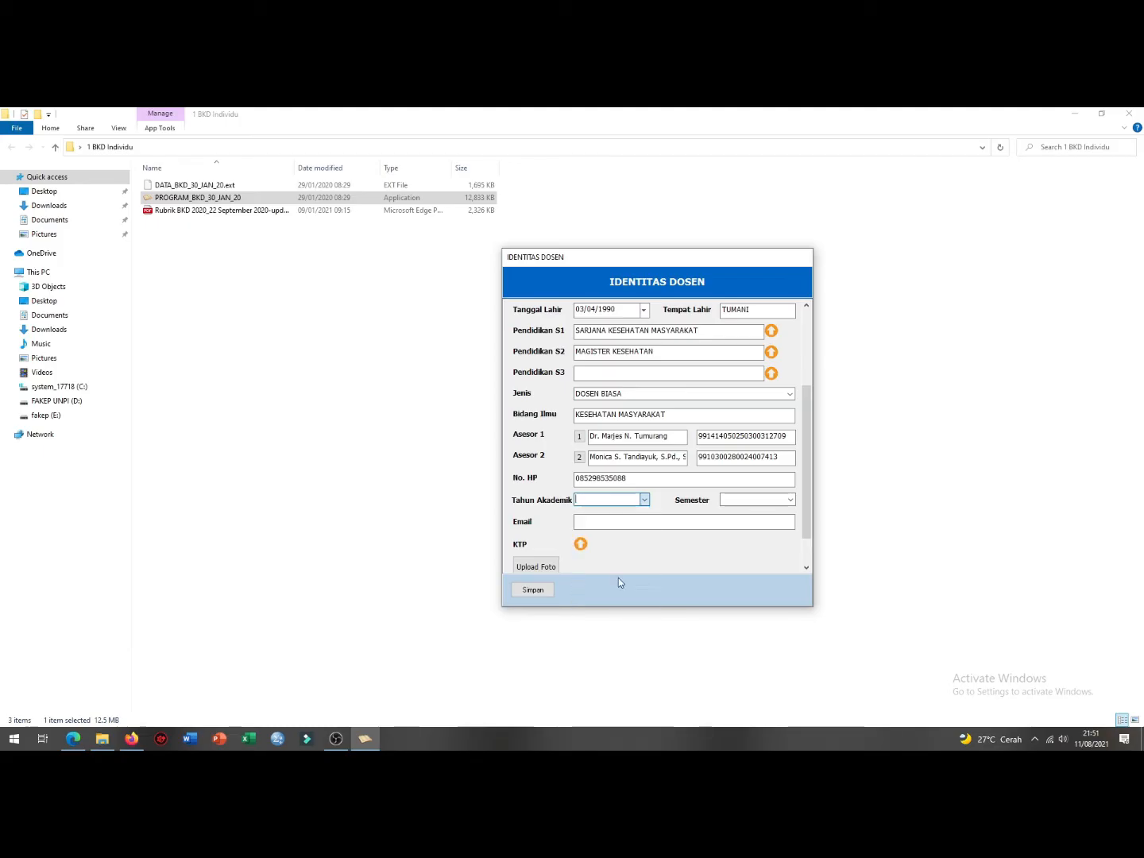
click(767, 499)
click(772, 517)
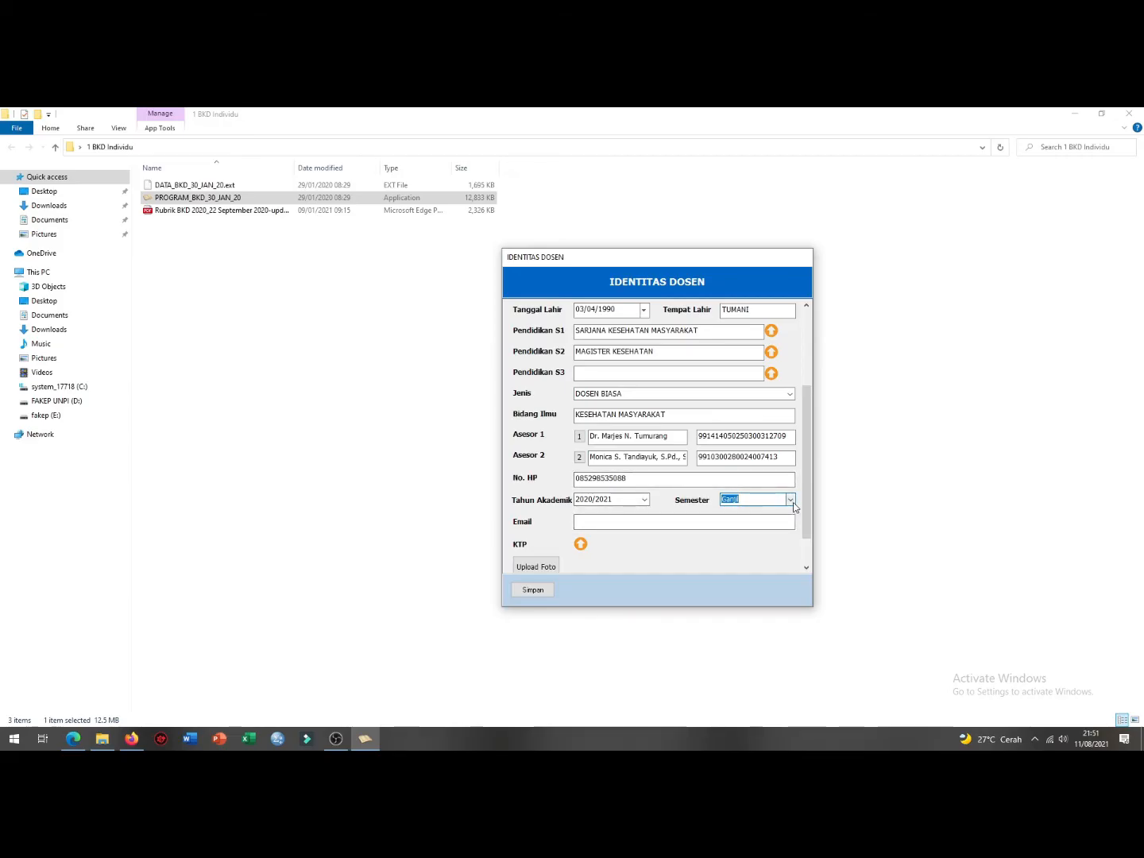
click(790, 500)
click(785, 513)
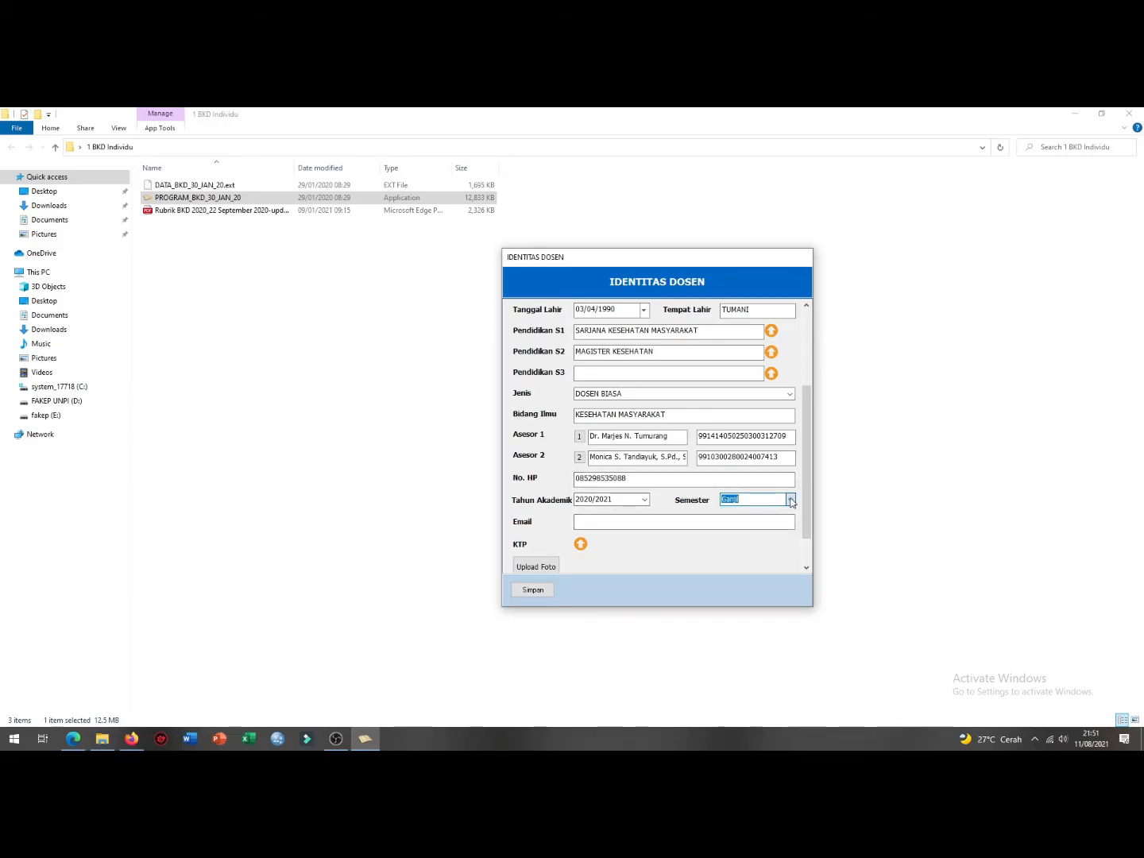
Step: Type the lecturer's email address and save the identity with Simpan
click(619, 521)
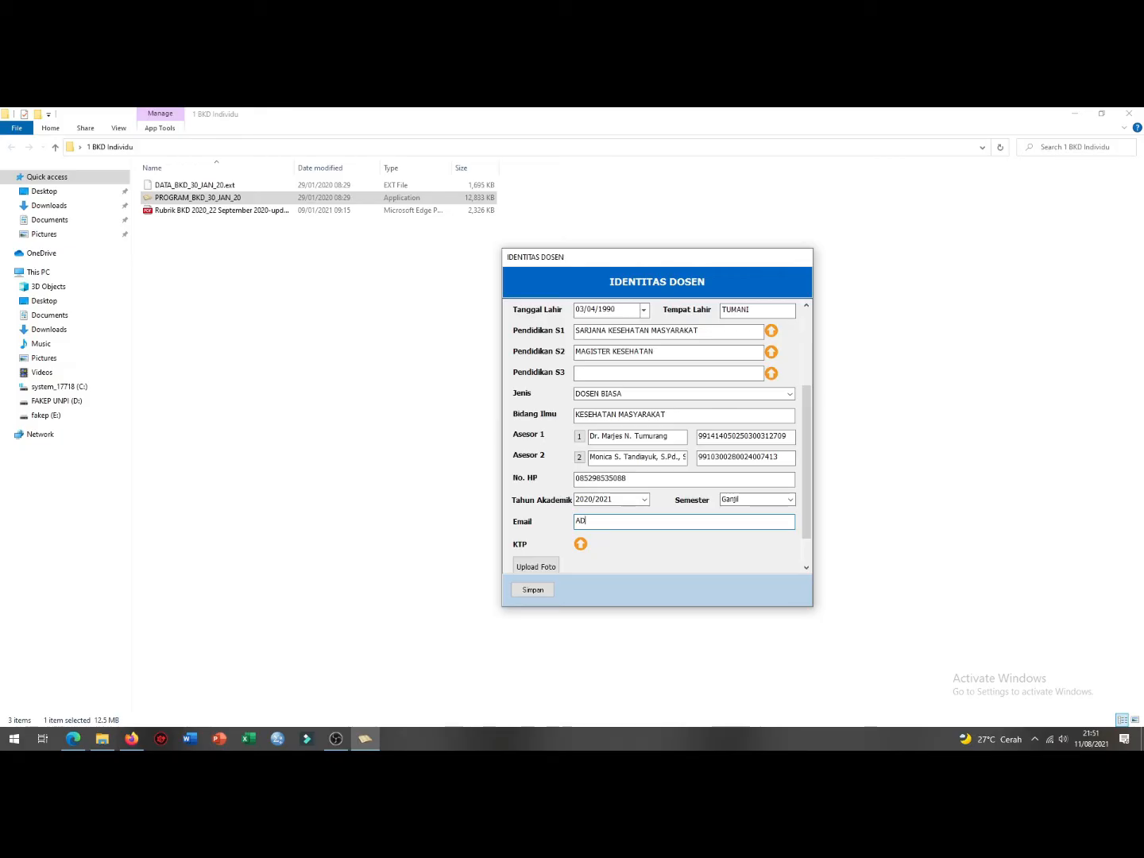
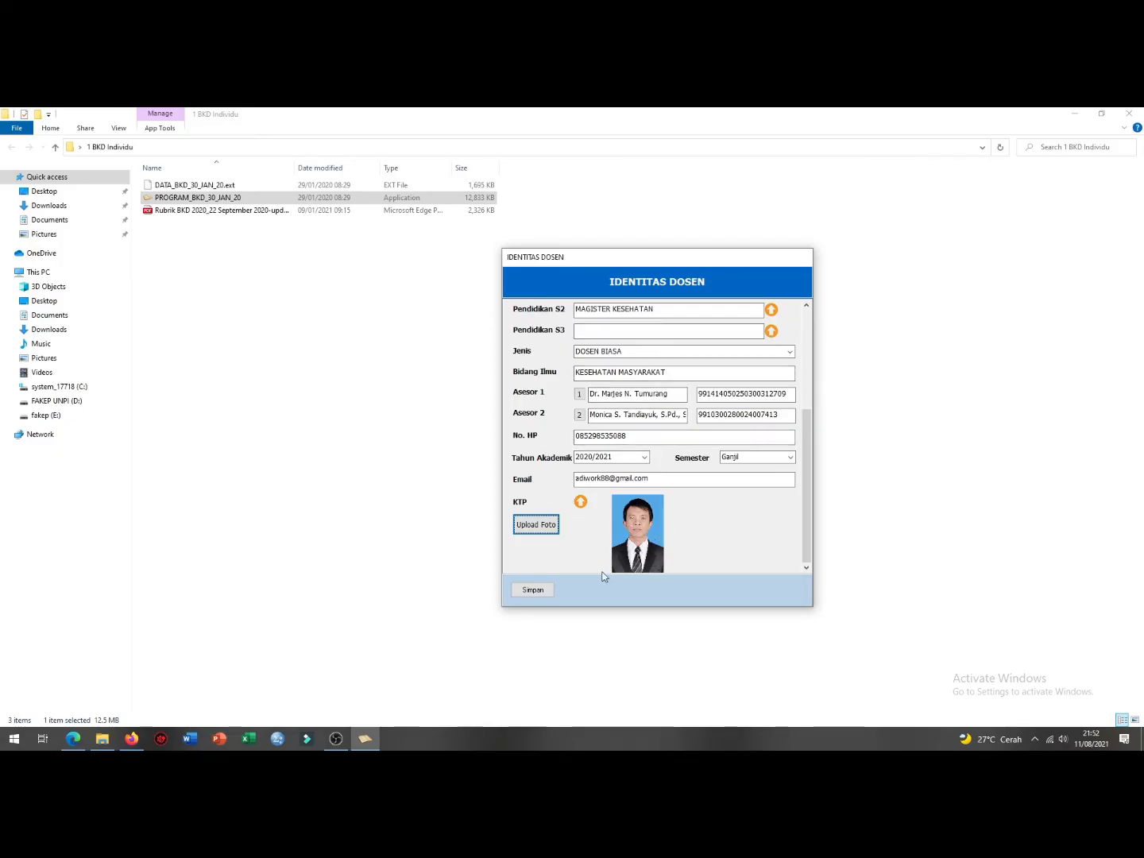
drag(804, 447, 830, 309)
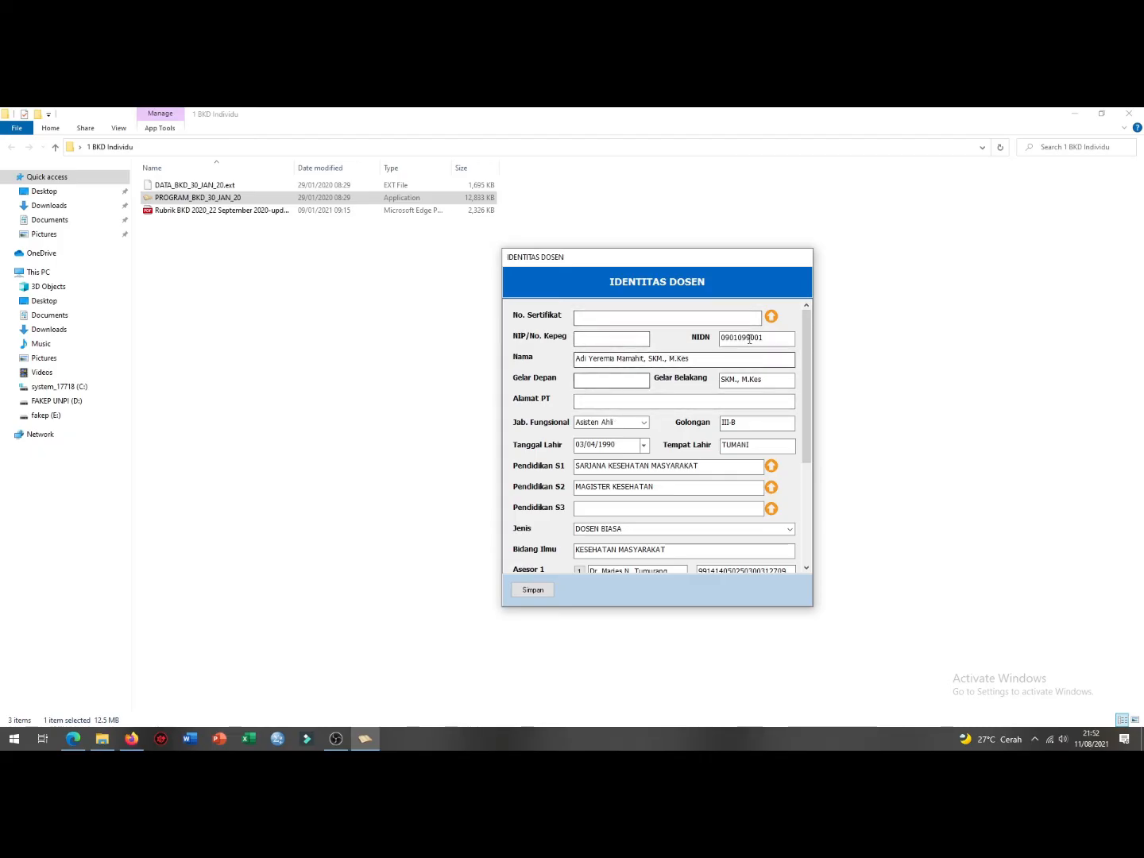
drag(808, 357, 818, 461)
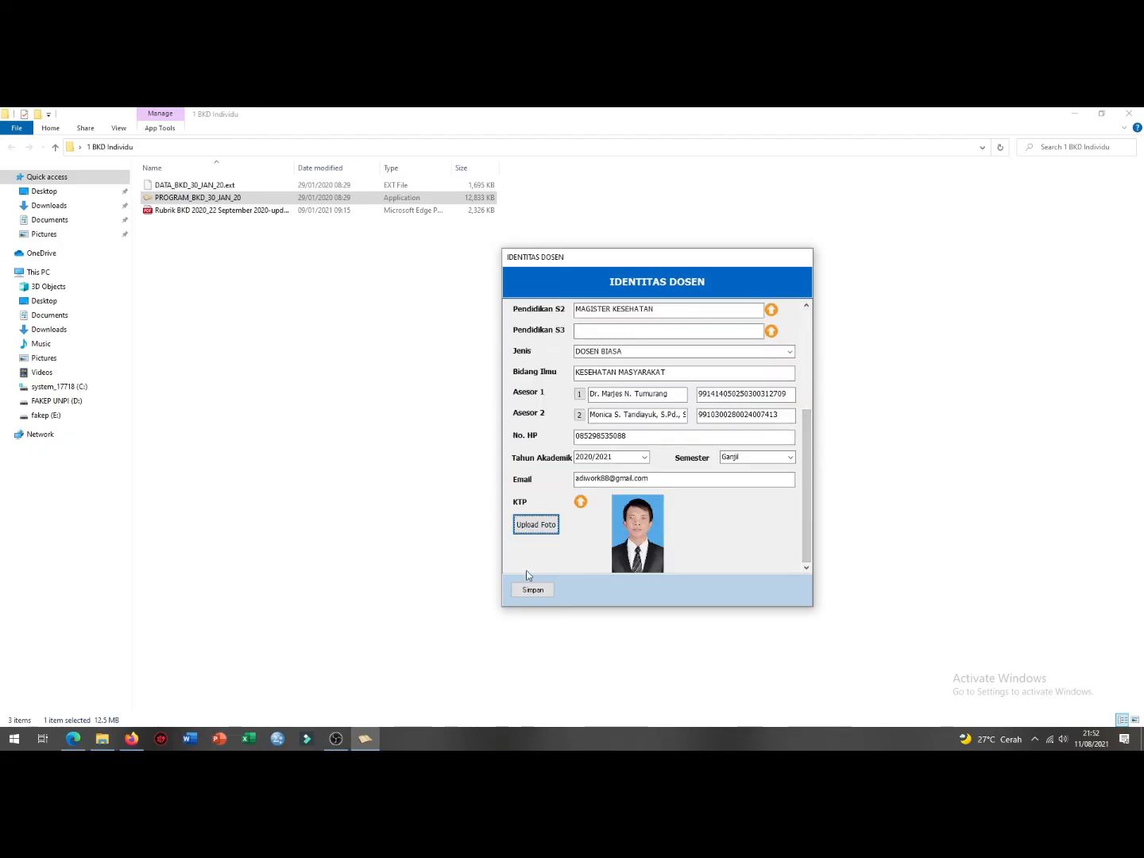
click(533, 589)
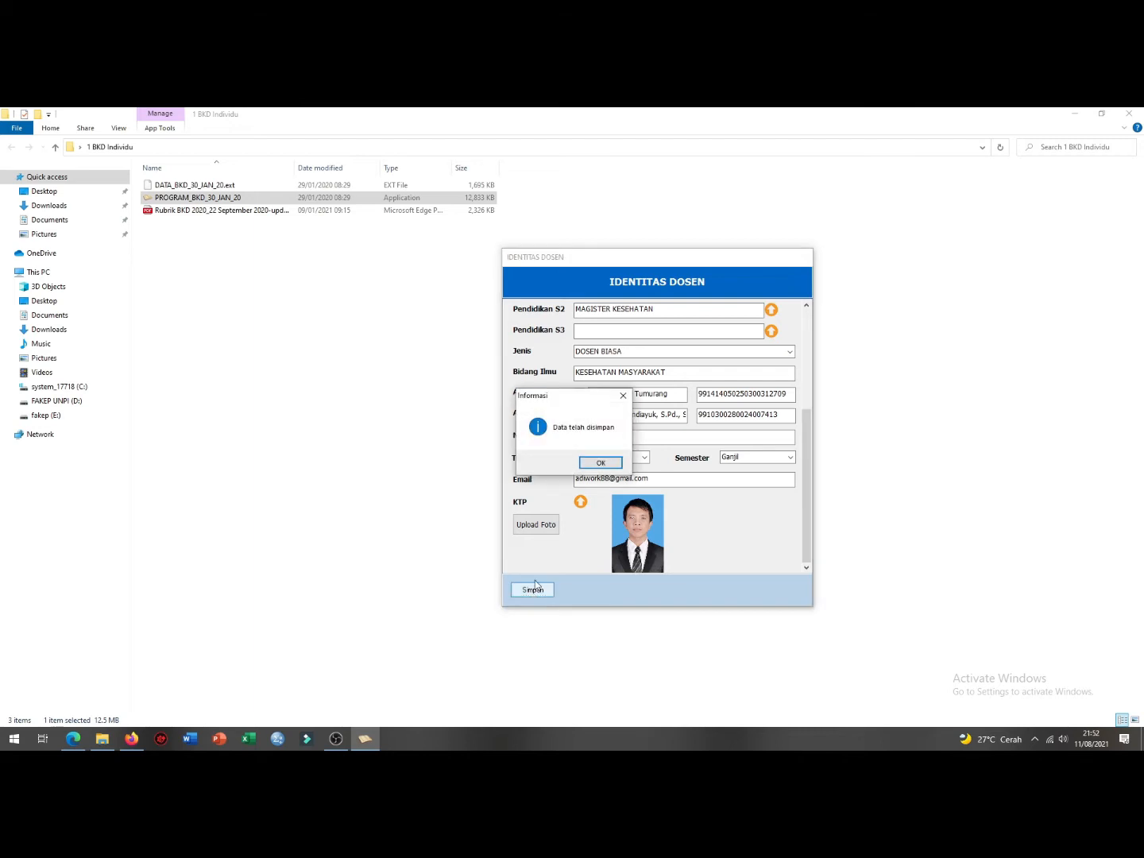
Step: Dismiss the confirmation, reopen 1 Identitas, and save the lecturer identity again
click(601, 463)
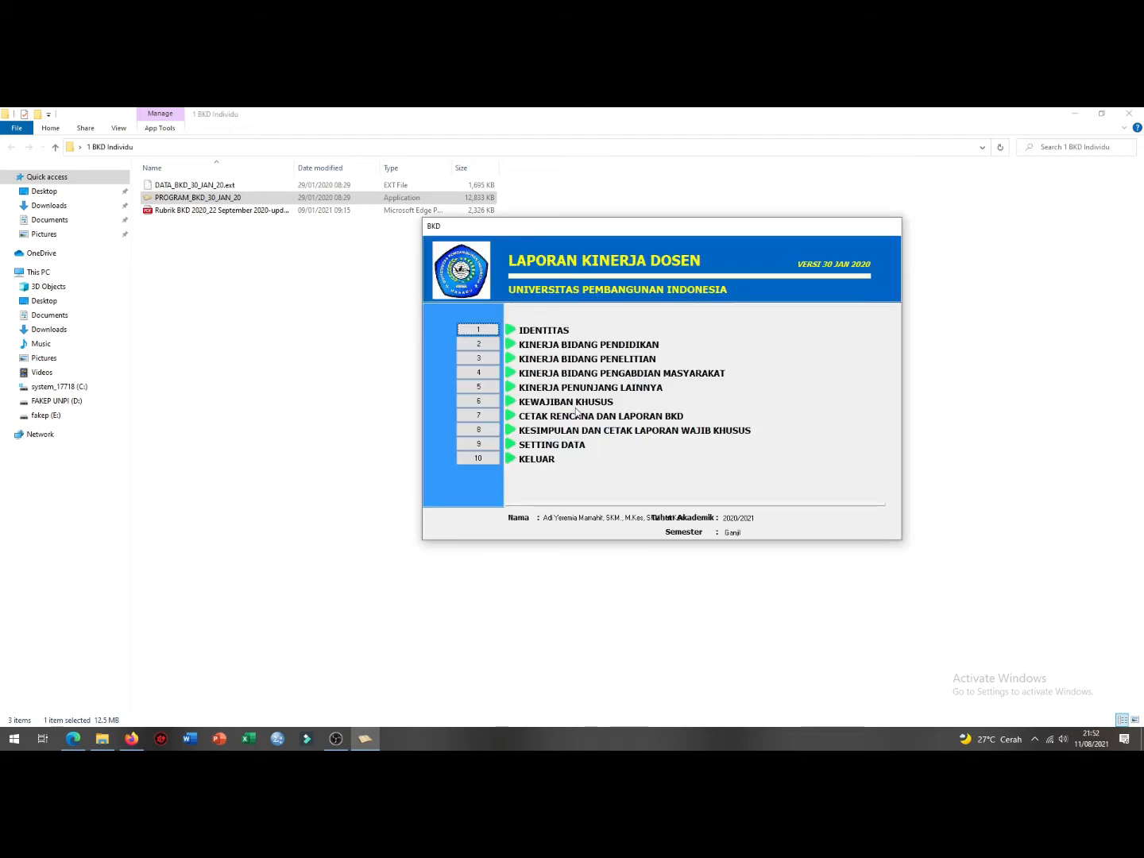
click(485, 330)
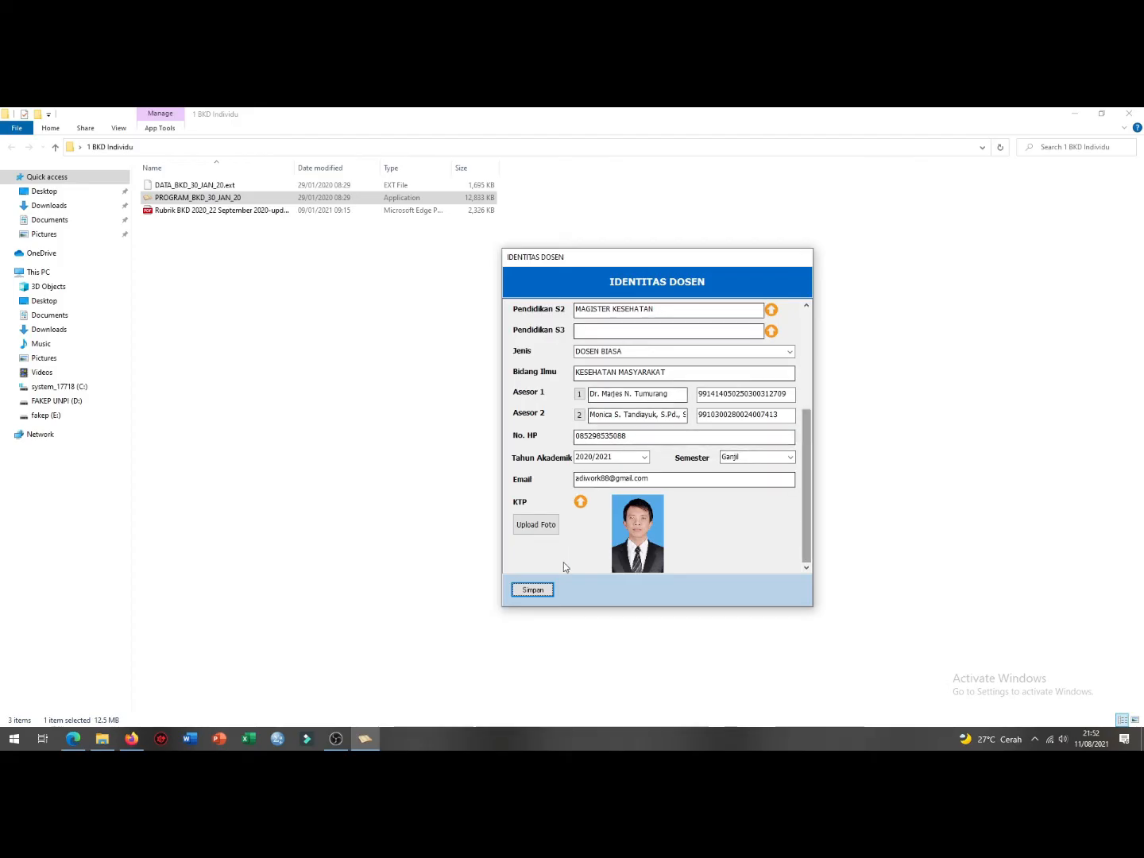
scroll(805, 476, up, 5)
click(533, 590)
click(600, 462)
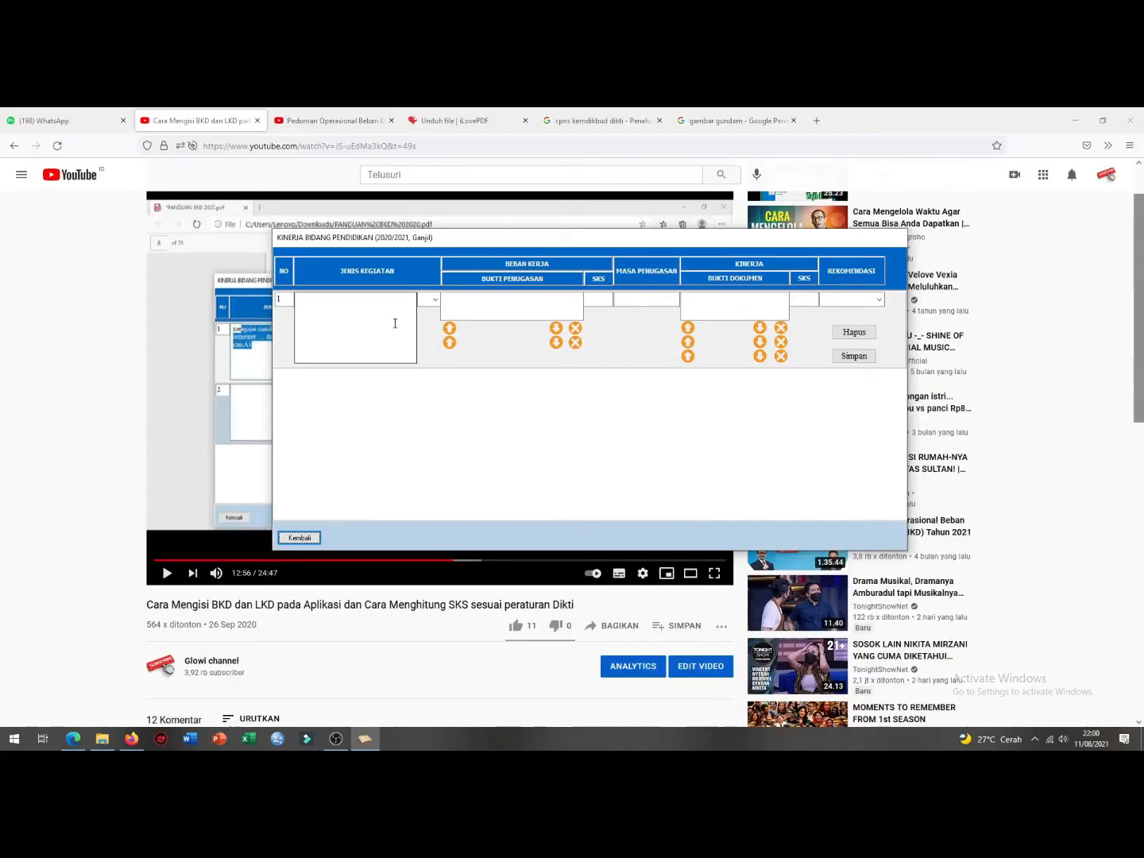
Step: Set education row 1 to activity A, 'Mengajar MK. Biostatistik' for semester VI class A1
click(435, 299)
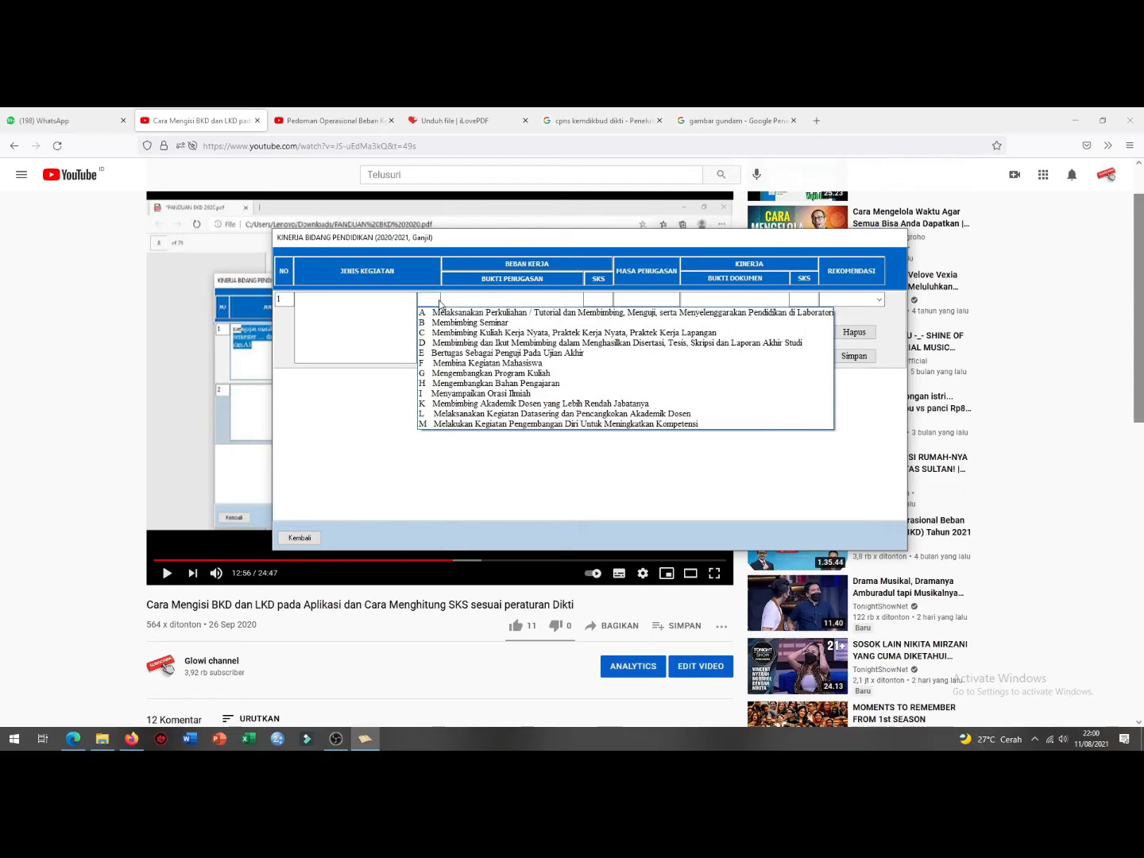
click(443, 313)
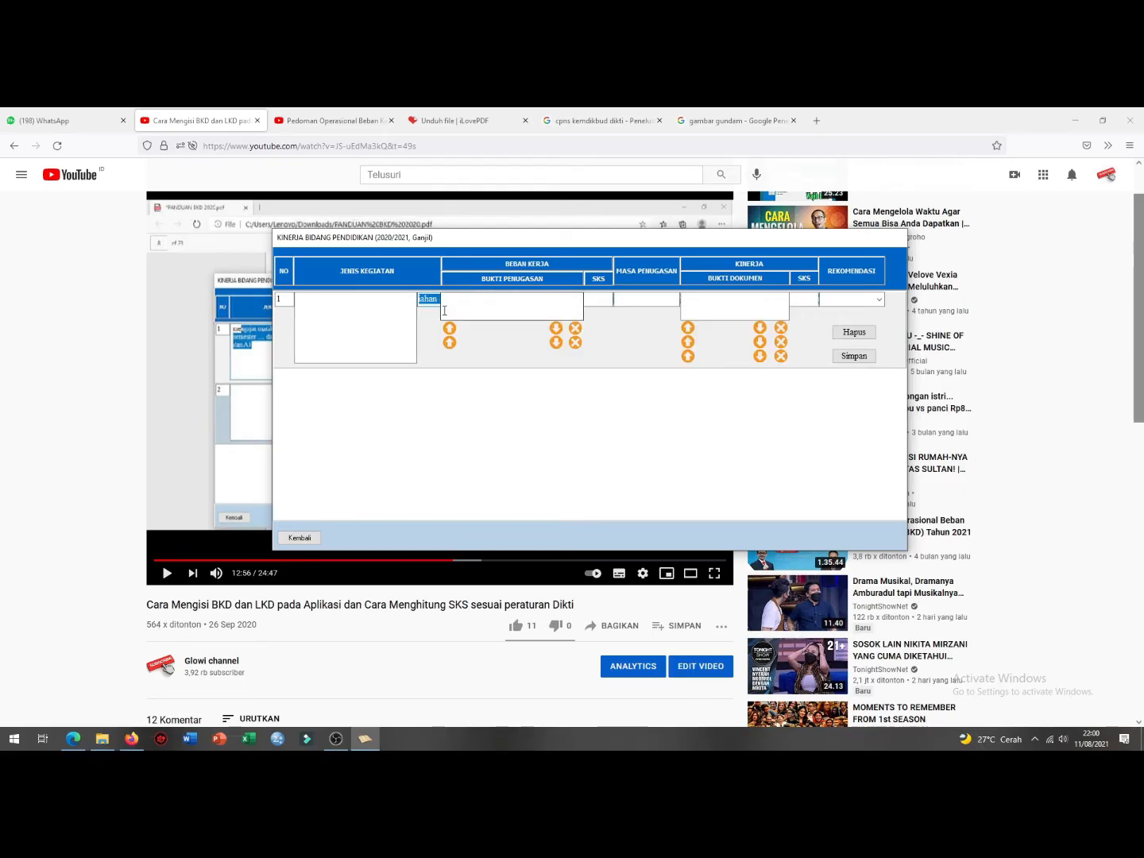
click(373, 300)
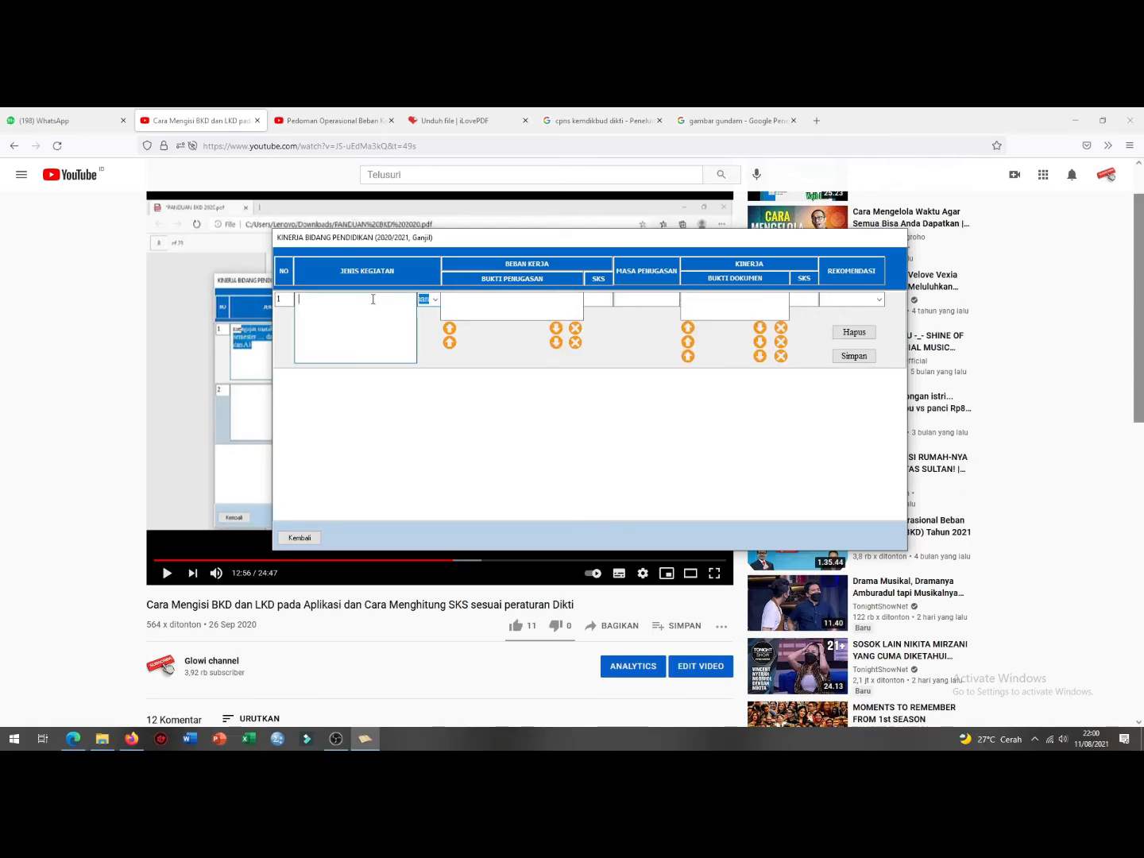
text(mengajar MK. Biostatistik)
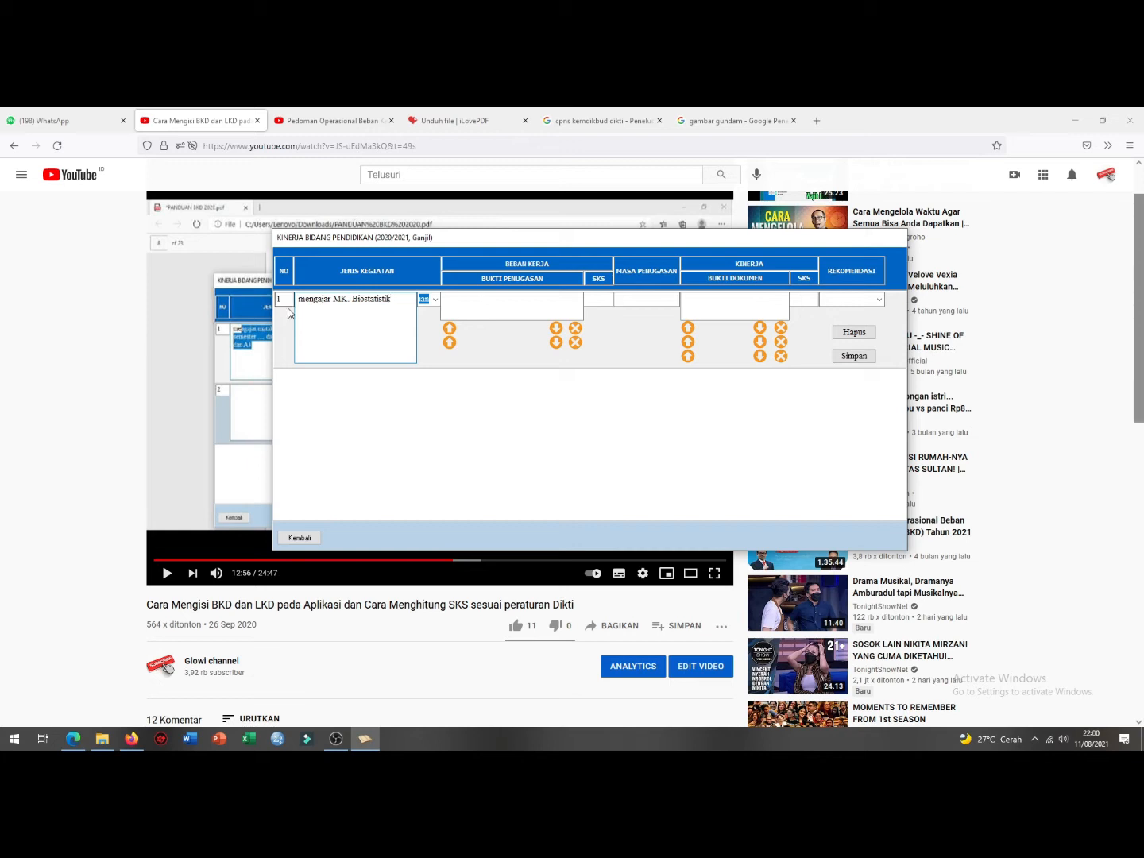
click(305, 303)
key(BackSpace)
text(MK. Biostatistik pada se)
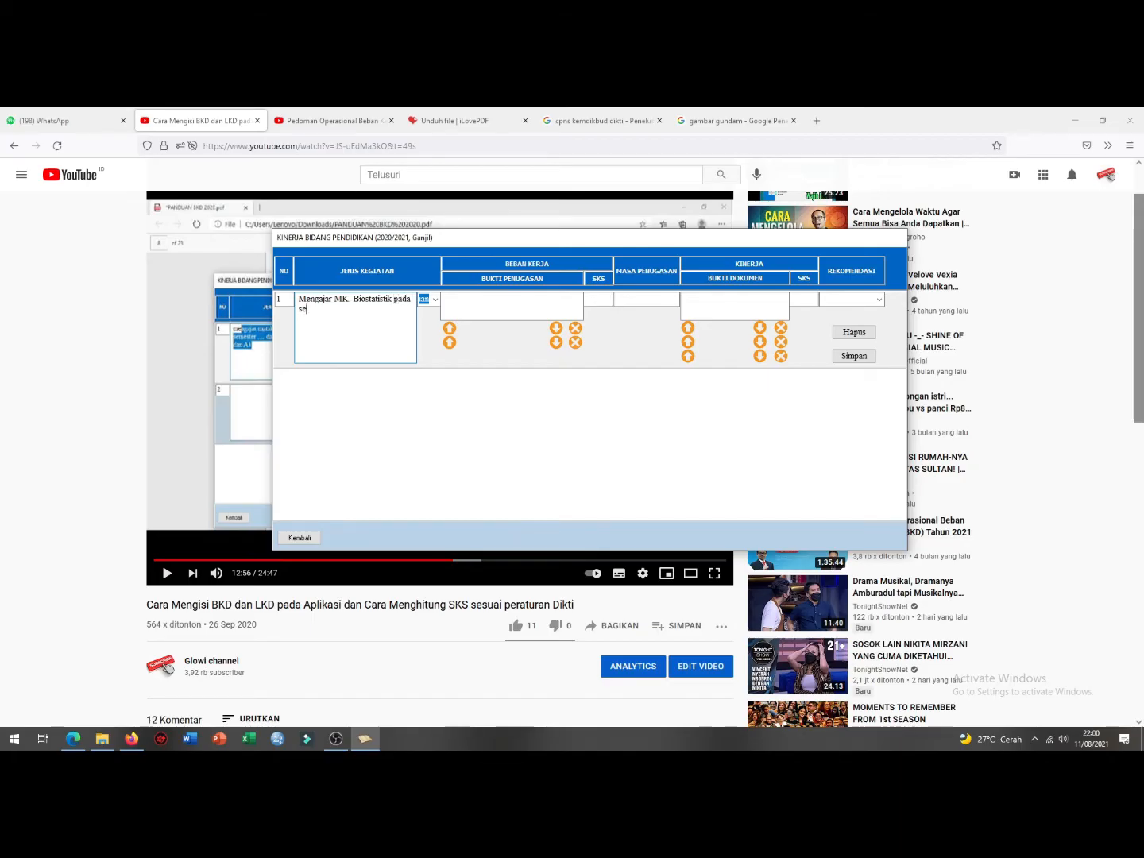
text(smester Vi)
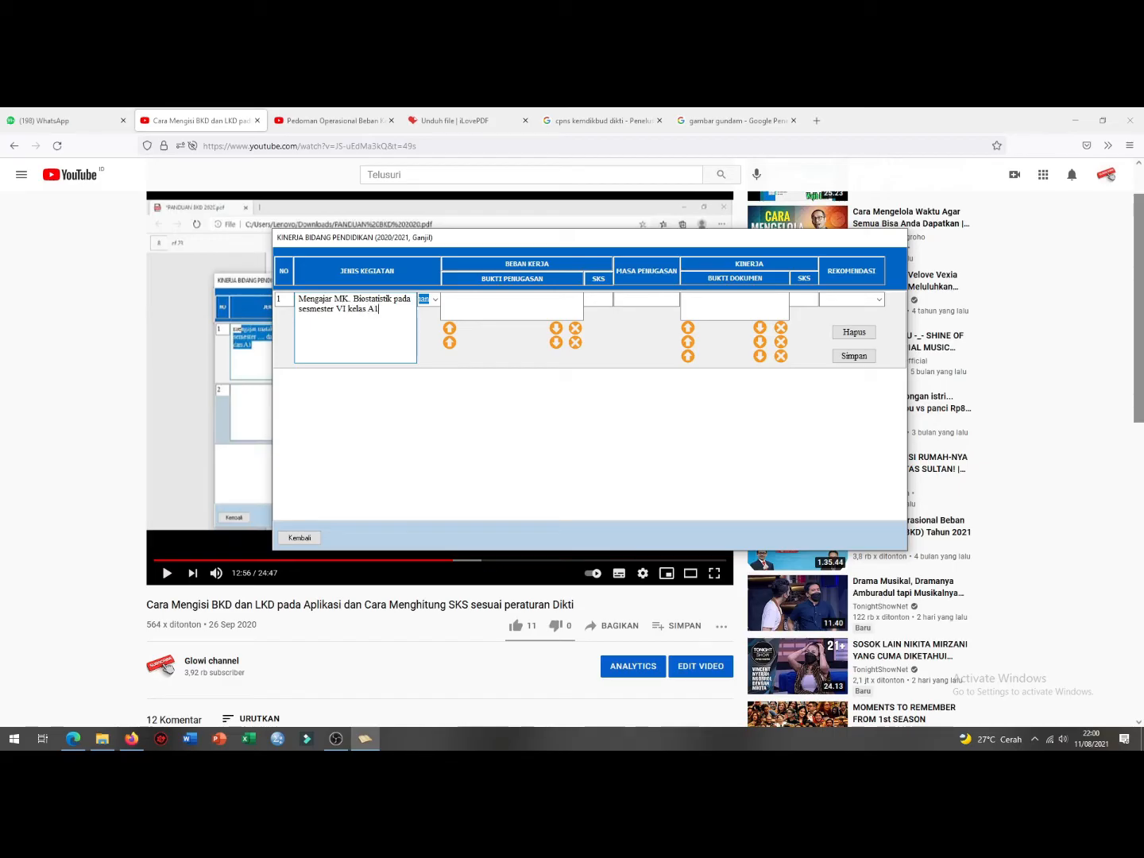
Step: Enter 'no sk' as row 1's assignment proof (Bukti Penugasan)
click(481, 298)
text(sk)
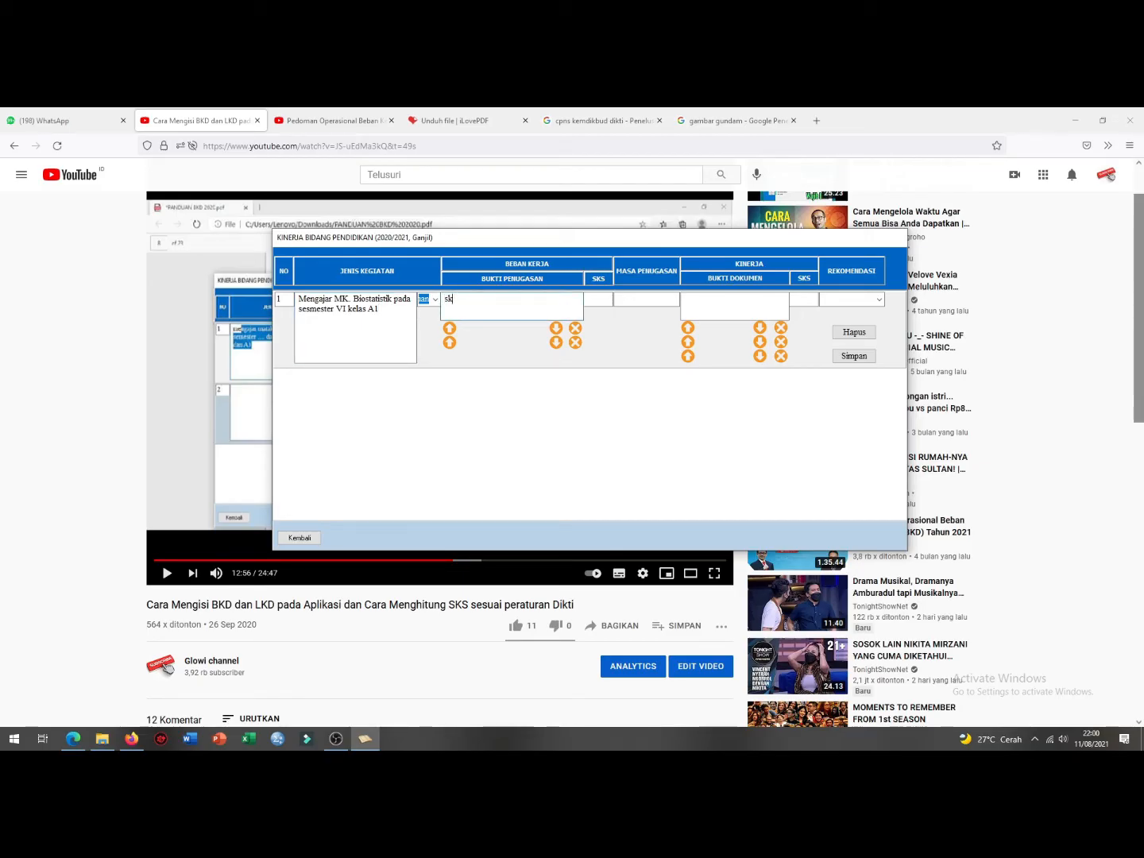
text(no sk ..........)
click(597, 301)
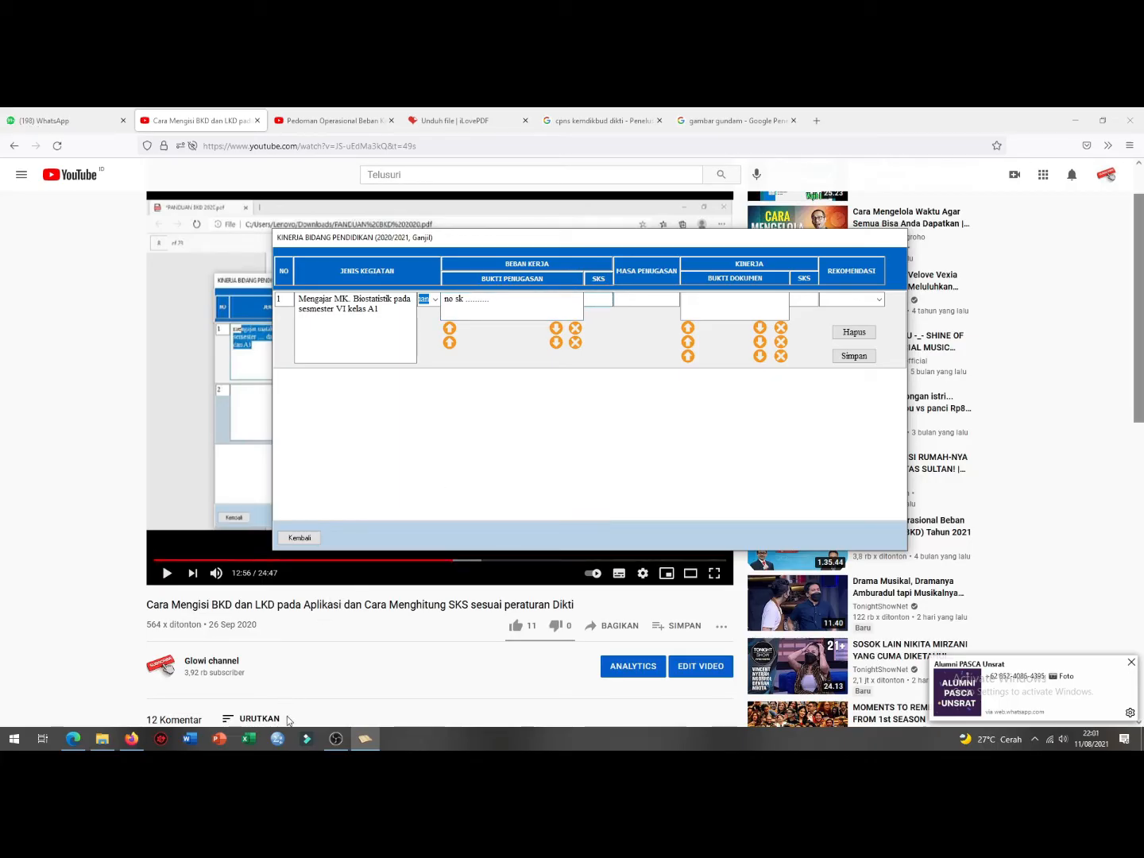
Step: Check the teaching SKS per semester on page 23 of the RUBRIK BKD PDF, then return to the form
click(73, 739)
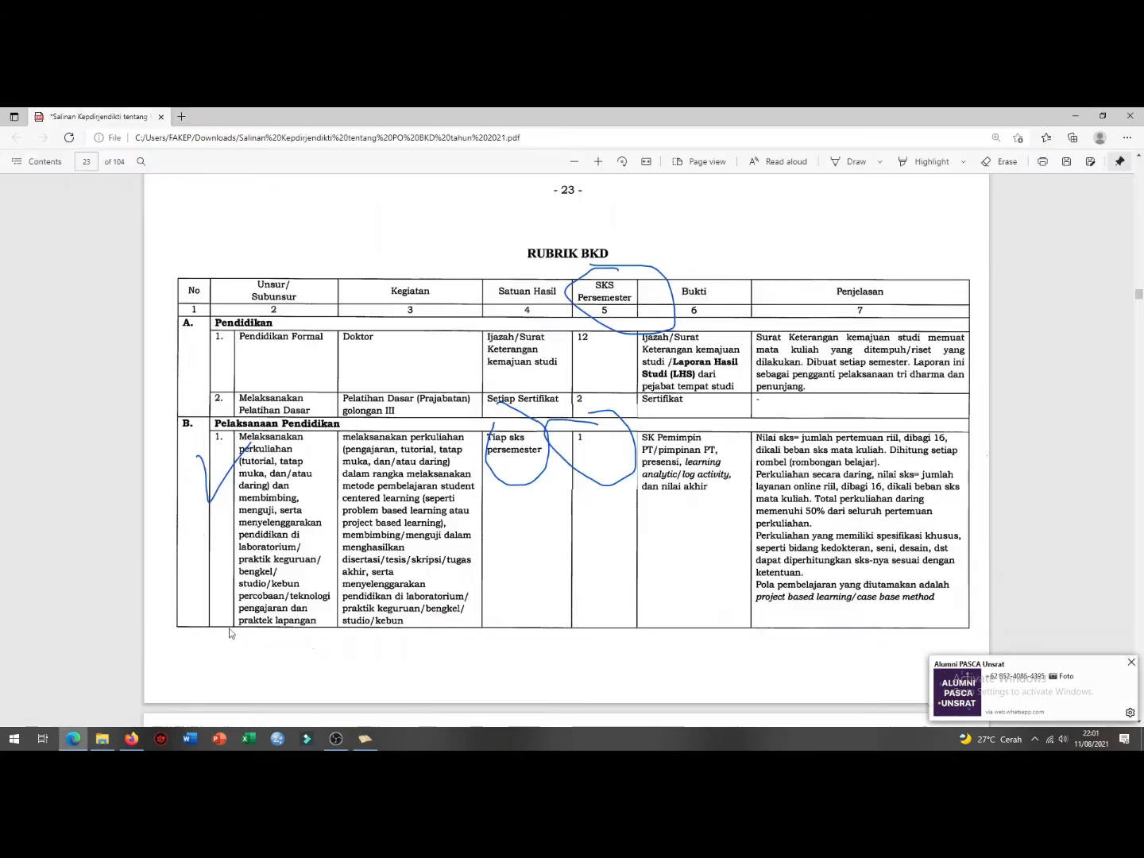
mouse_move(1139, 291)
mouse_down()
mouse_move(1138, 164)
mouse_move(1139, 248)
mouse_move(1131, 181)
mouse_up()
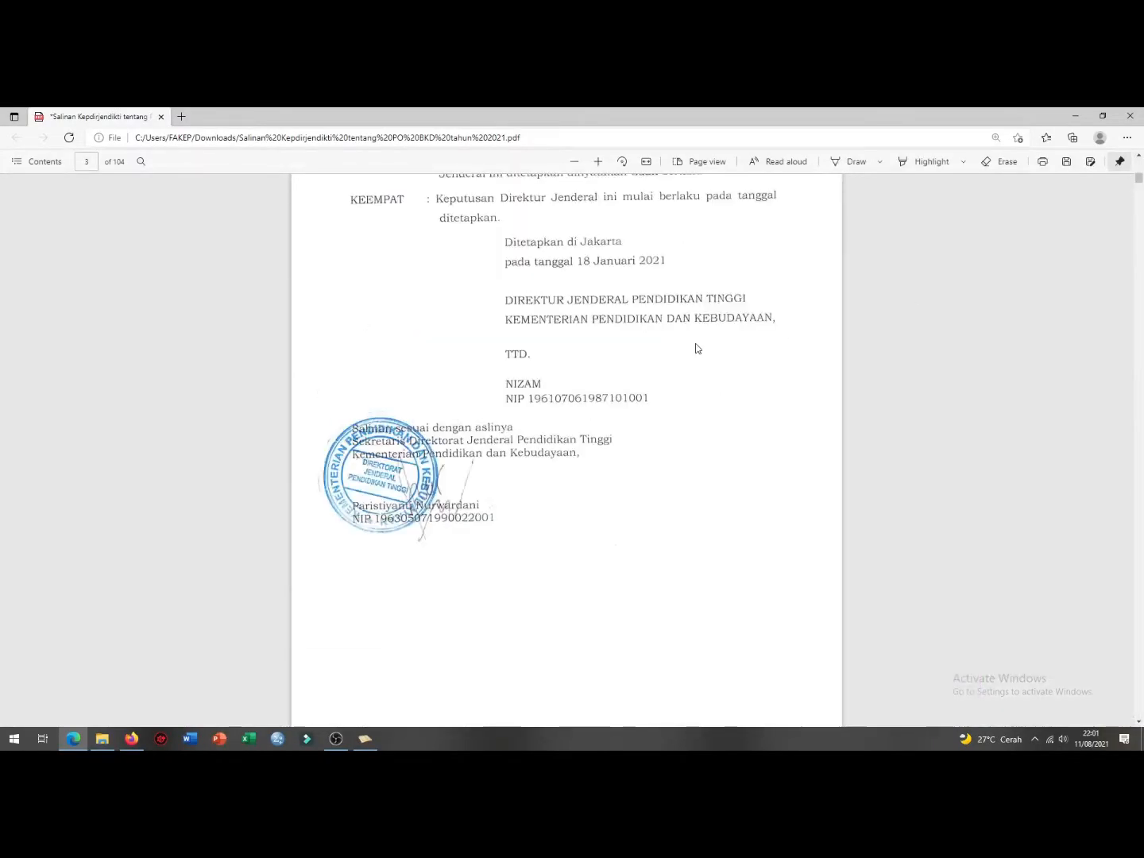
drag(1139, 180, 1140, 293)
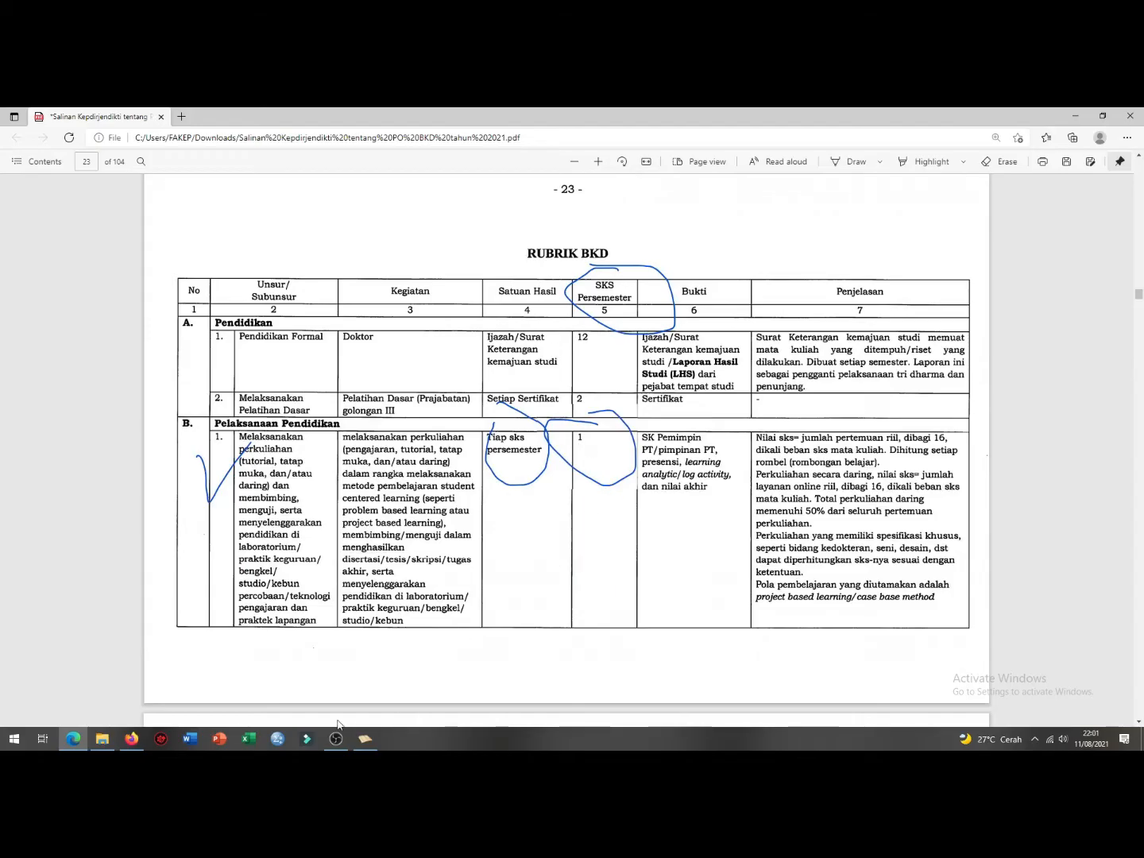
mouse_move(364, 740)
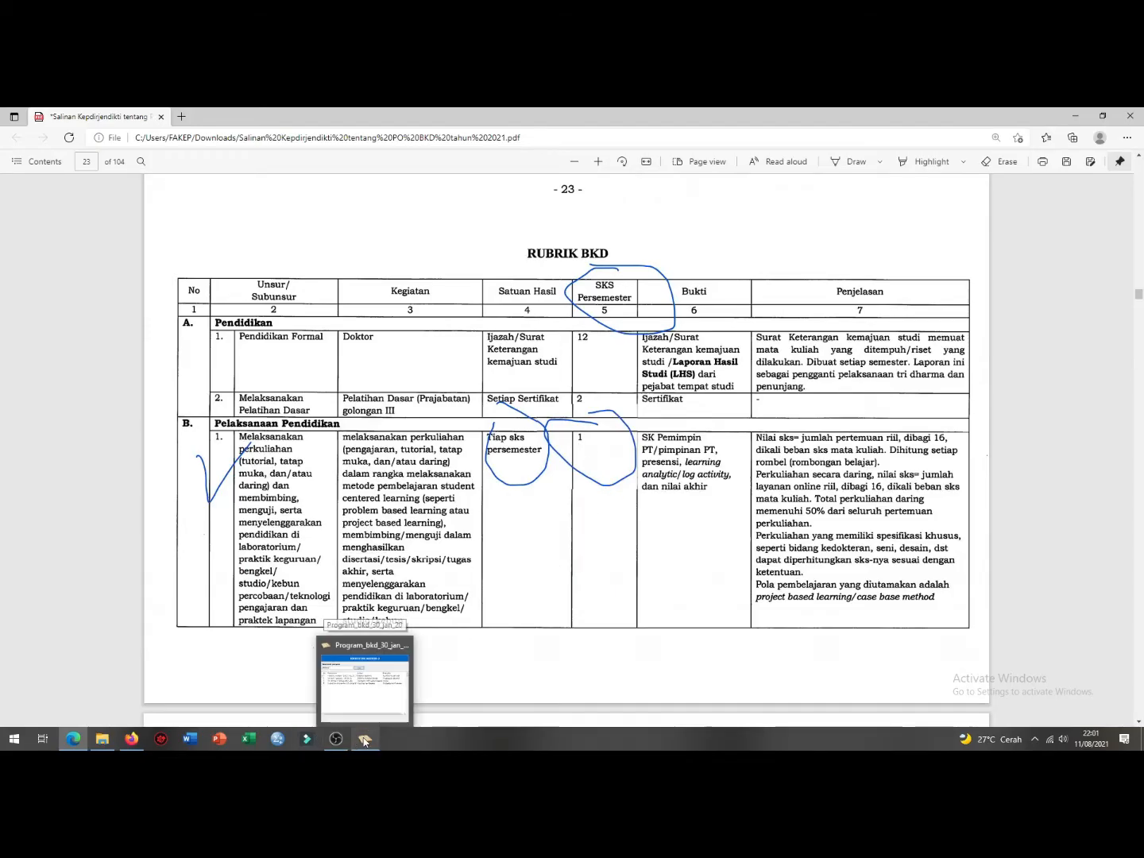
click(363, 740)
Step: Give row 1 SKS 2, a 6 bulan period and evidence 'absen dan jurnal perkuliahan'
click(598, 300)
text(2)
click(644, 299)
text(6 bulan)
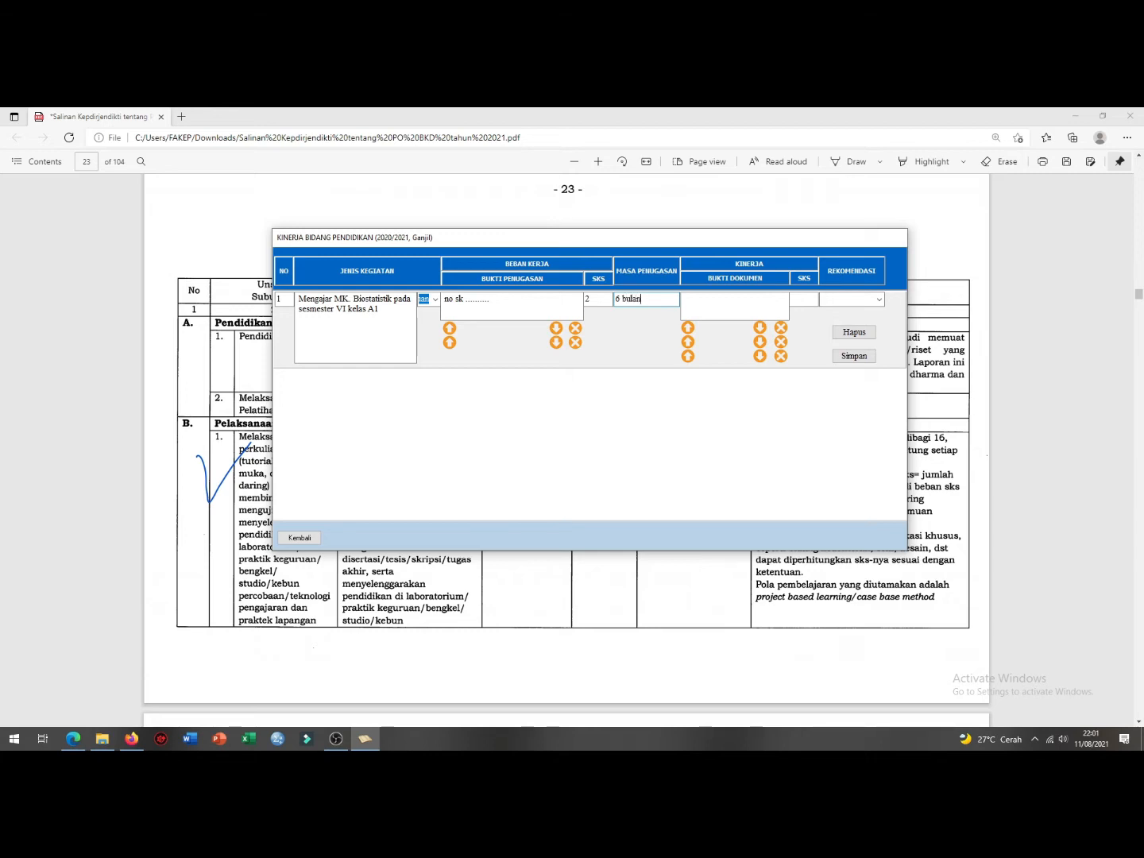
click(717, 296)
text(absen dan jurnal perkuliahan)
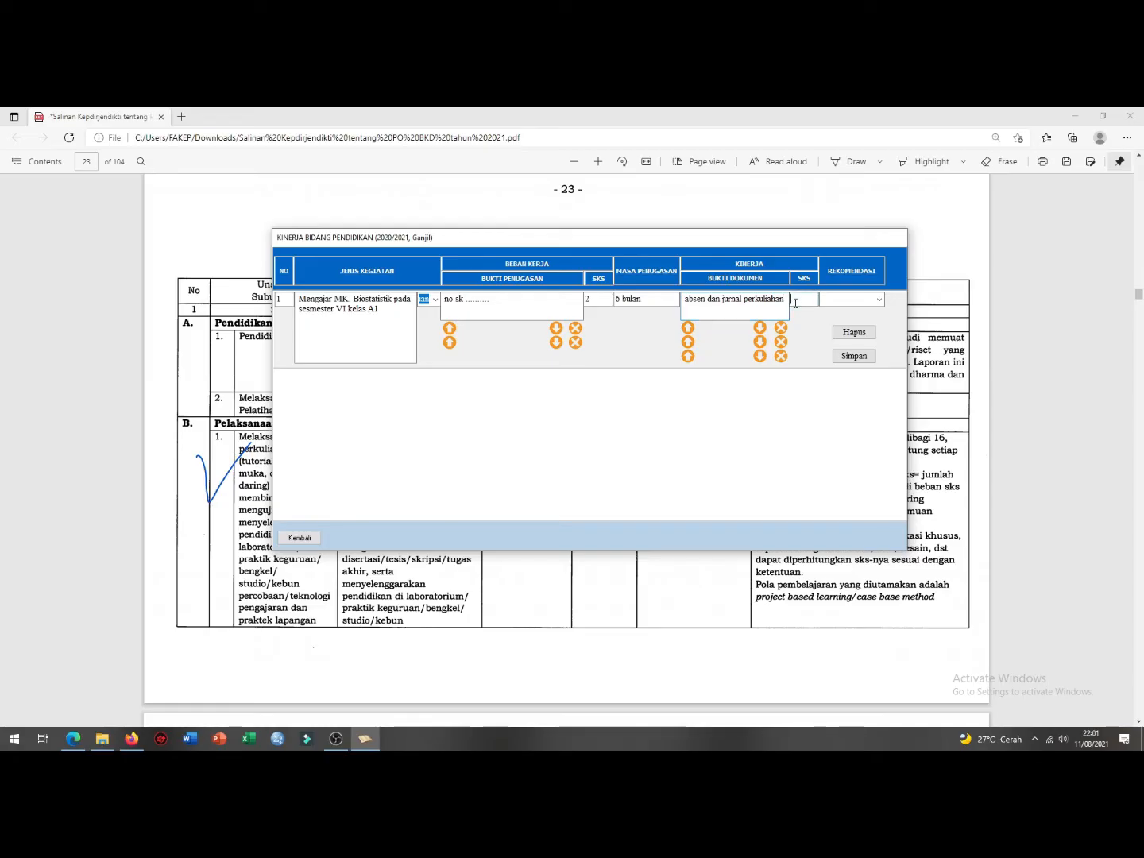
Step: Set row 1's performance SKS to 2 and recommendation to Selesai, then save it
click(795, 299)
text(2)
click(877, 299)
click(872, 312)
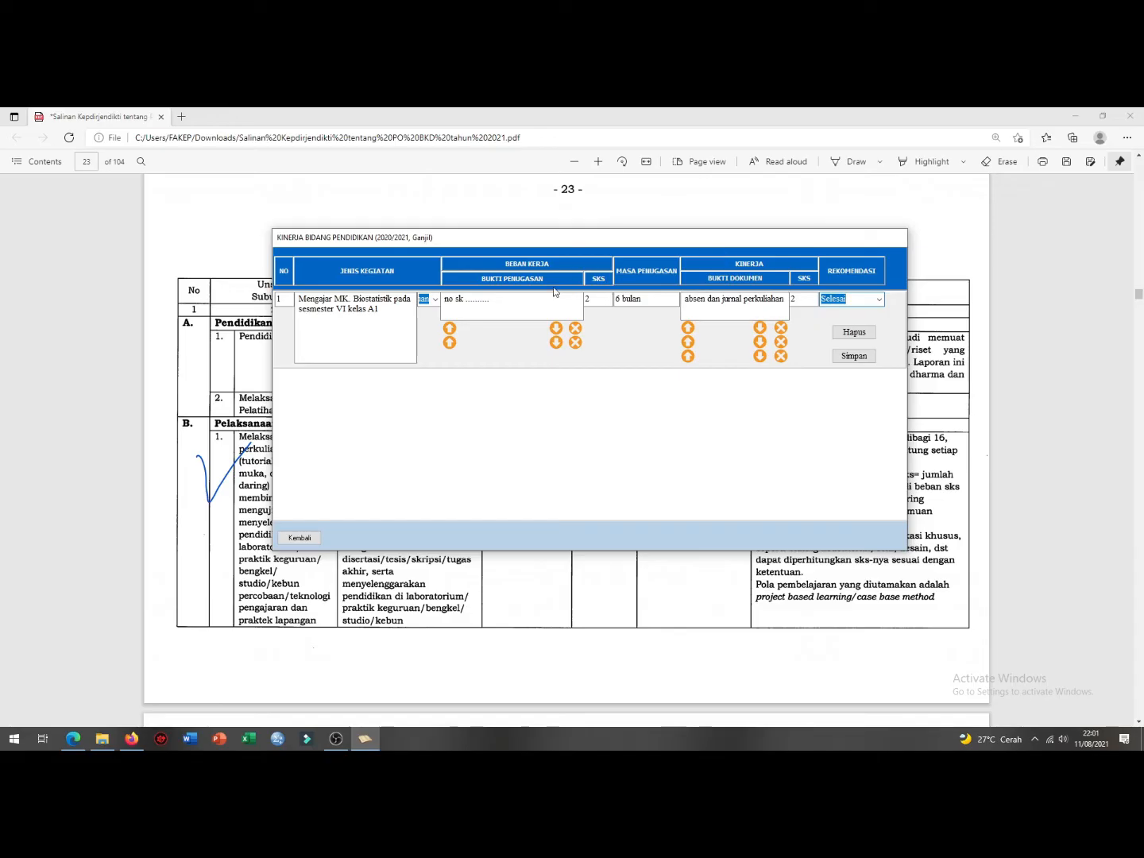
click(853, 356)
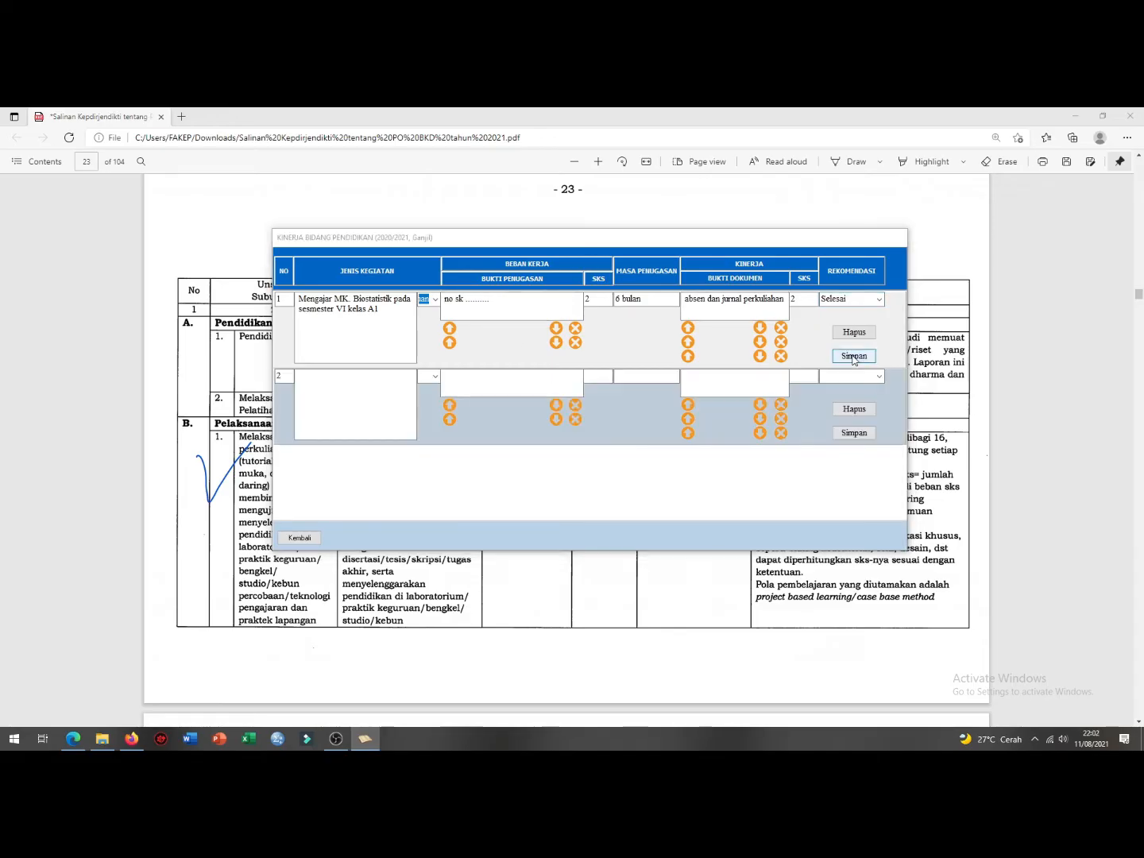
Step: Set row 2 to category D, 'membimbing skripsi mahasiswa dengan nama ... judul ...', with proof 'no sk'
click(603, 463)
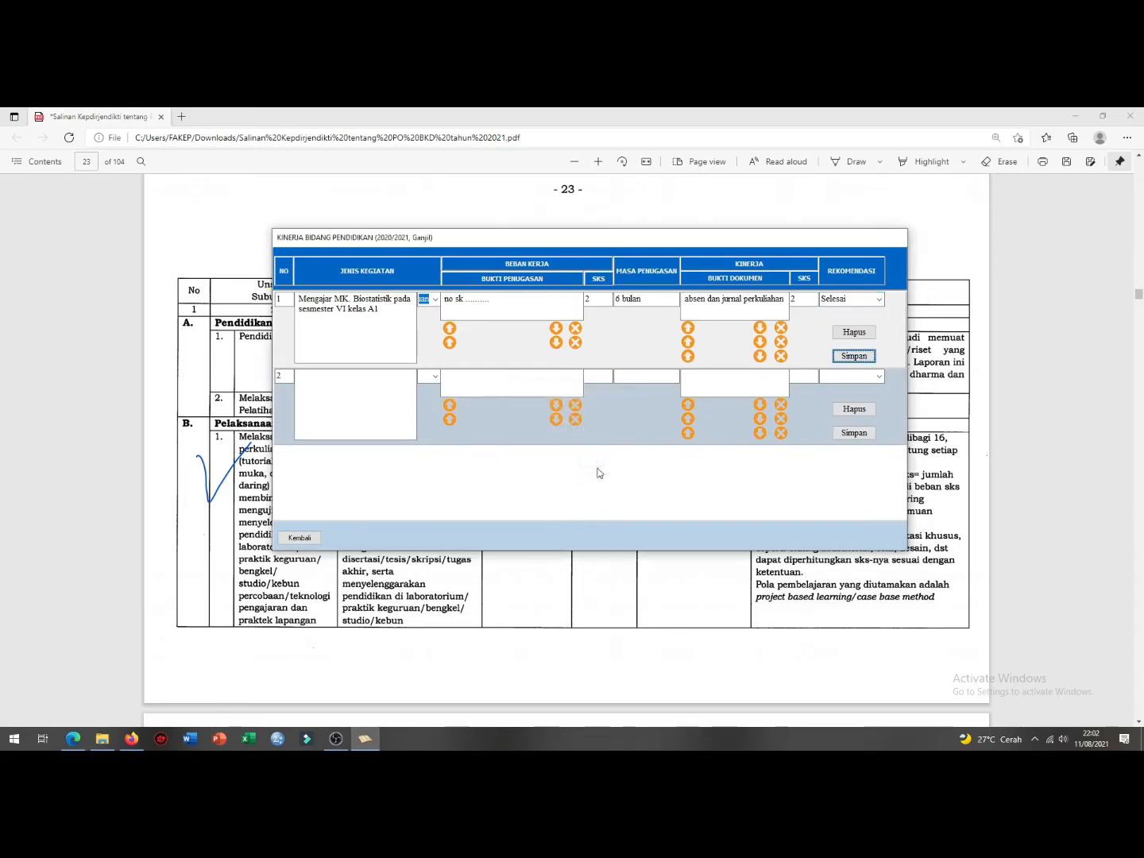
click(433, 377)
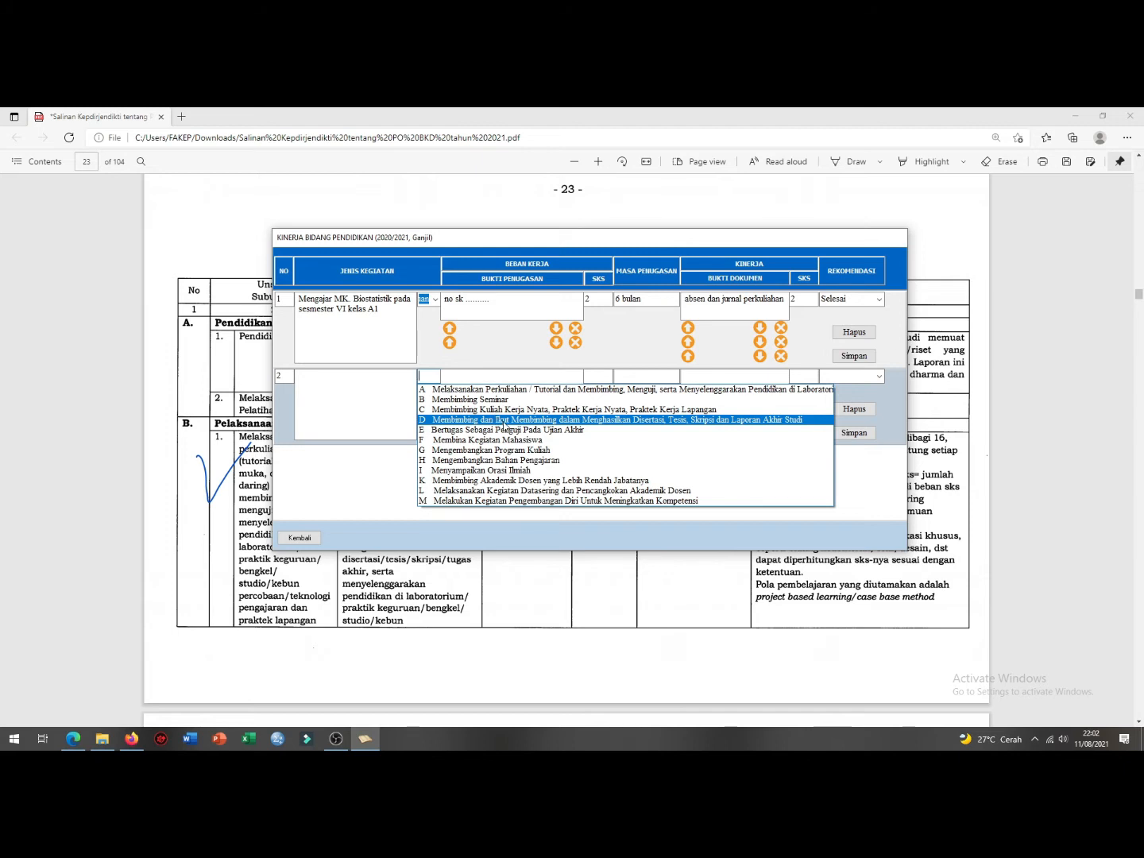
click(504, 421)
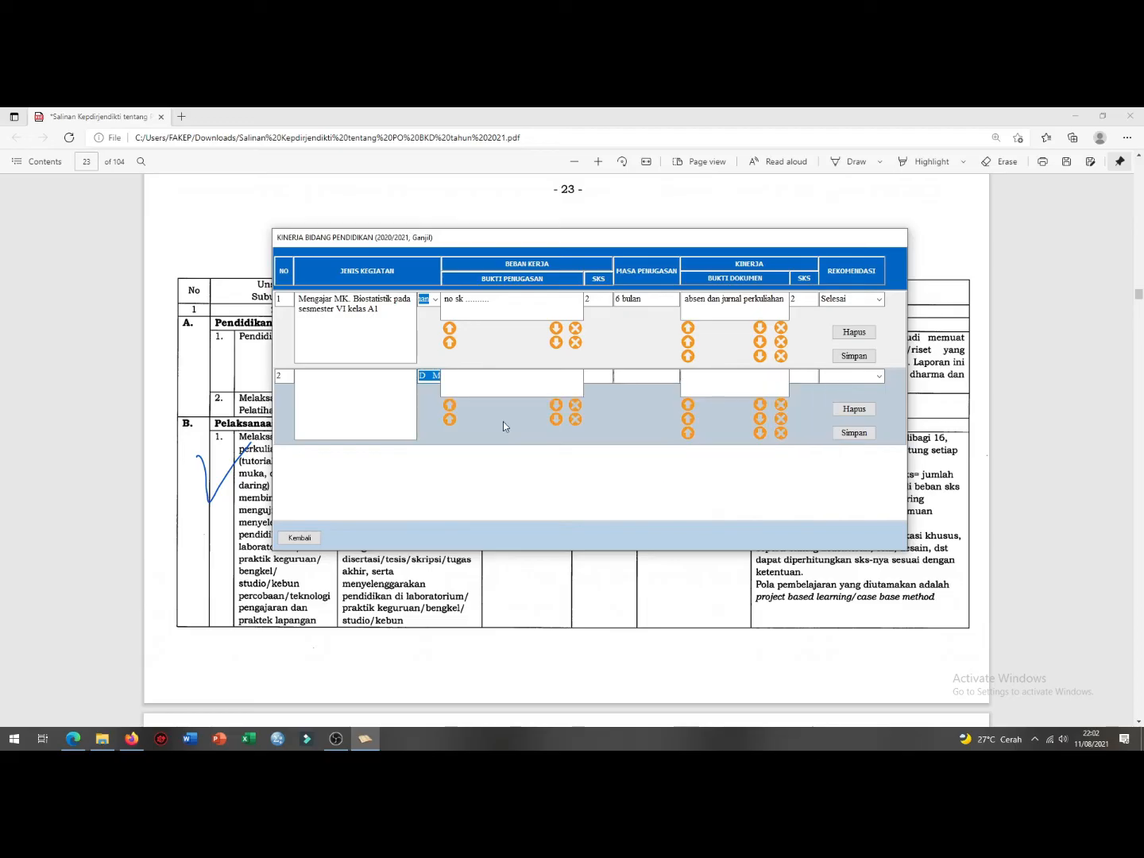
click(375, 395)
text(membimbing skripsi mah)
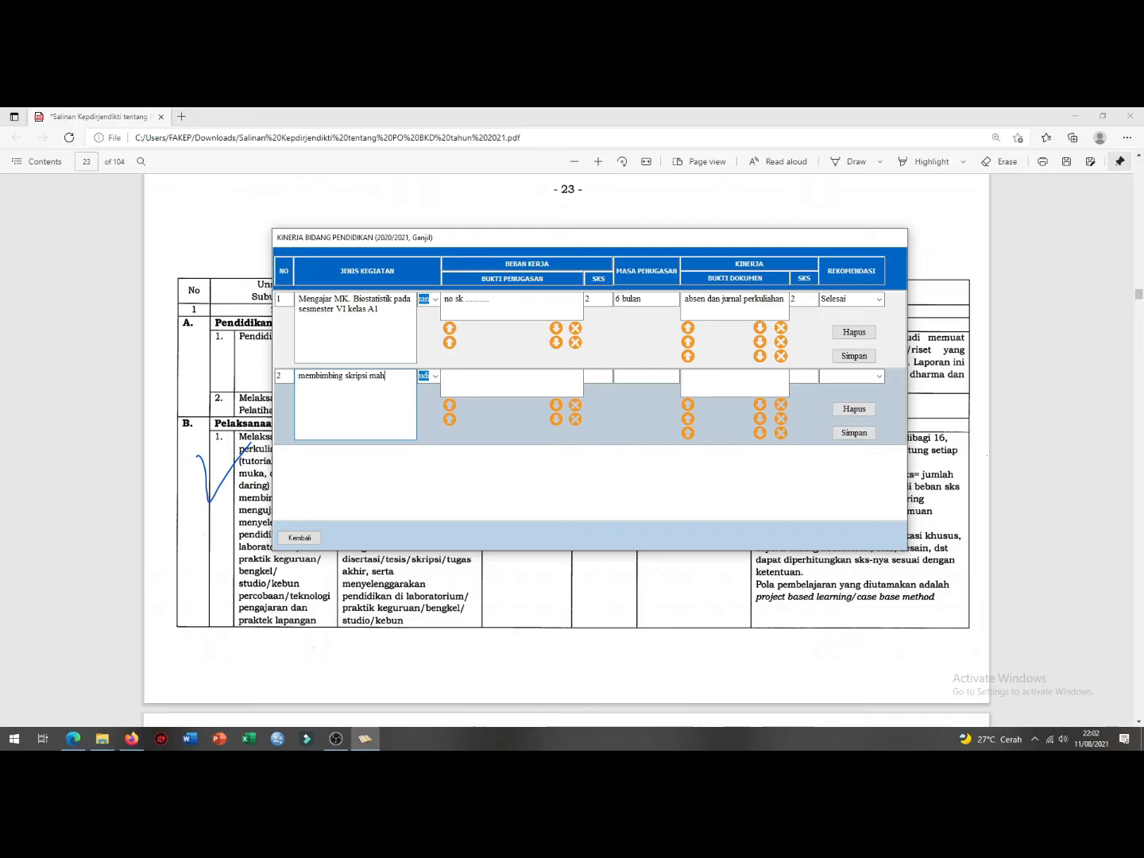
text(asiswa dengan nama ........)
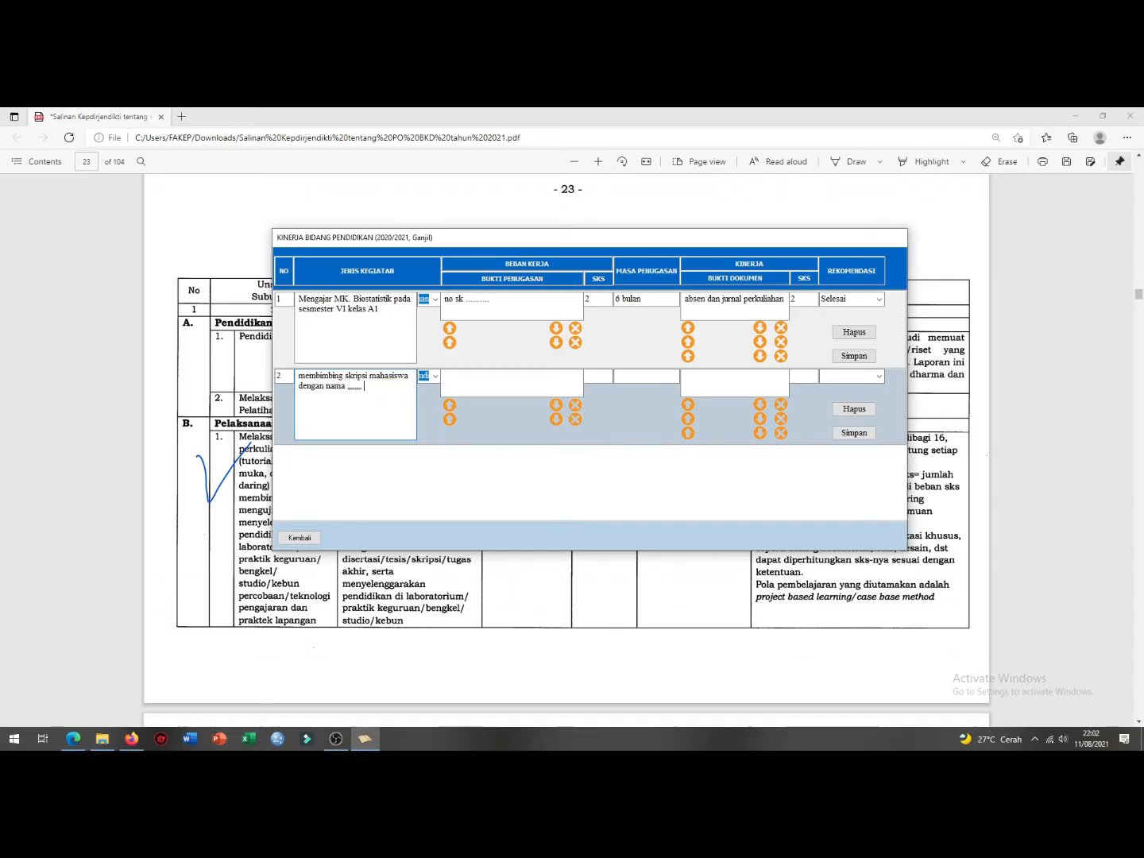
text( judul ............)
click(467, 387)
text(no sk)
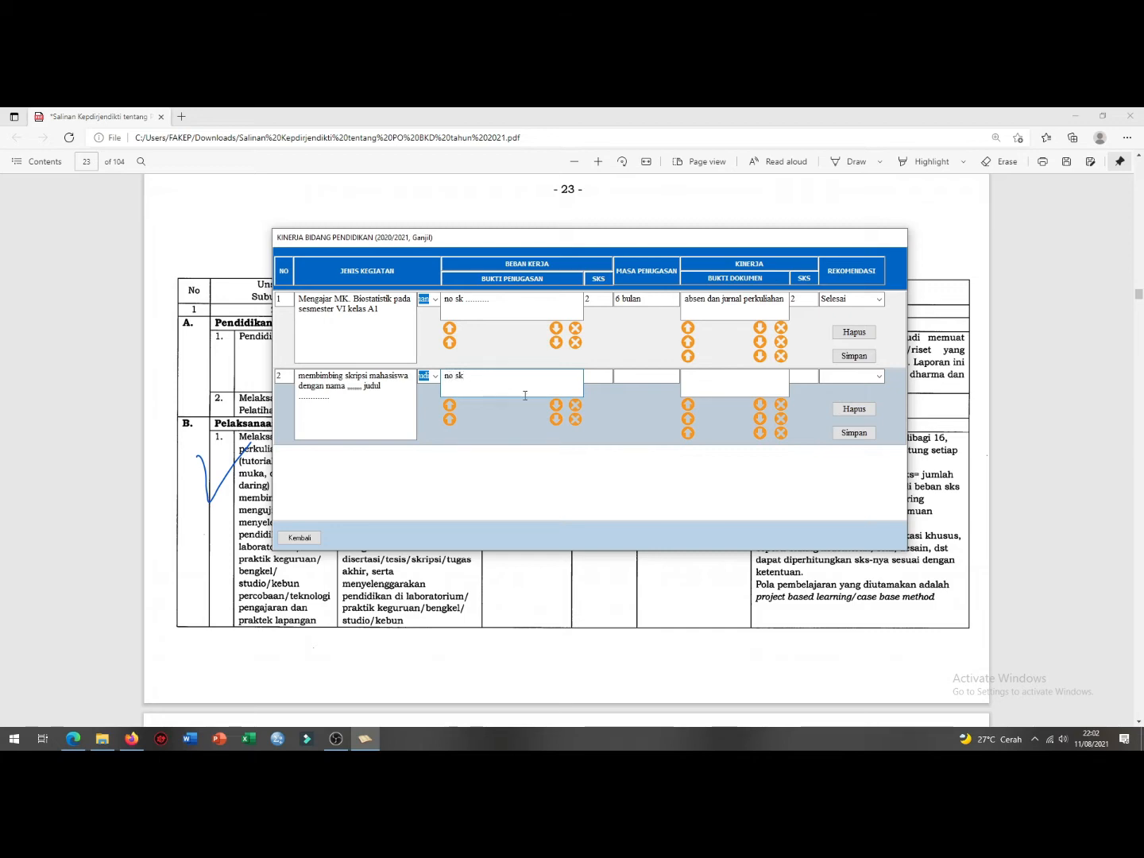
Step: Scroll the rubric PDF to pages 25–26 to find the Skripsi supervision SKS credits
key(alt+Tab)
scroll(411, 488, down, 3)
scroll(411, 488, down, 5)
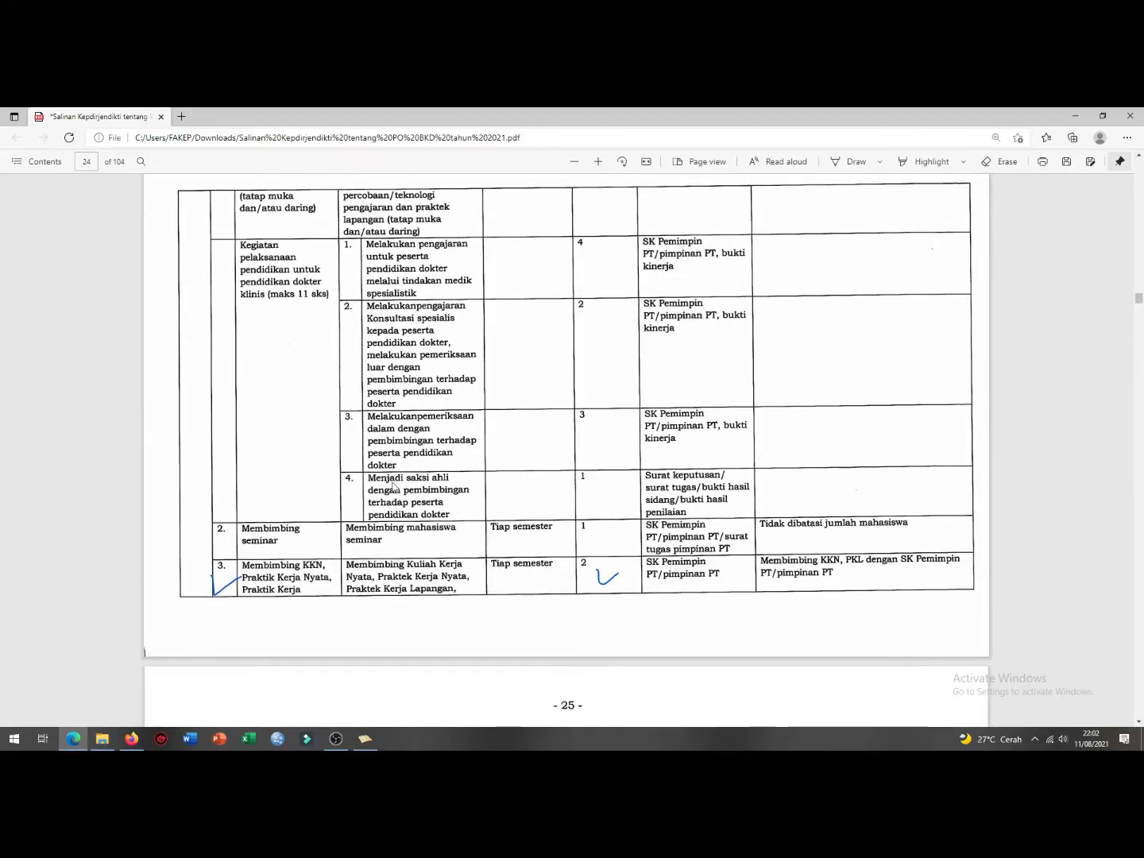
scroll(393, 486, down, 5)
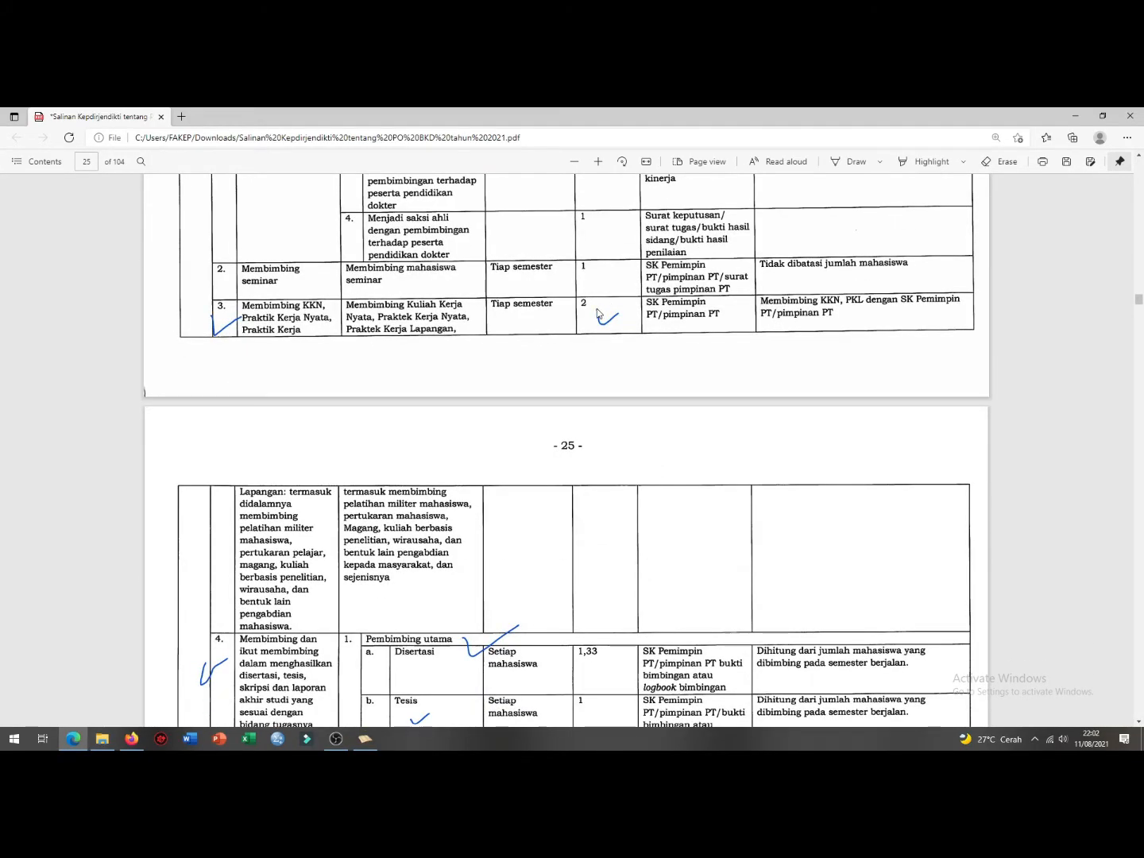
scroll(597, 309, down, 2)
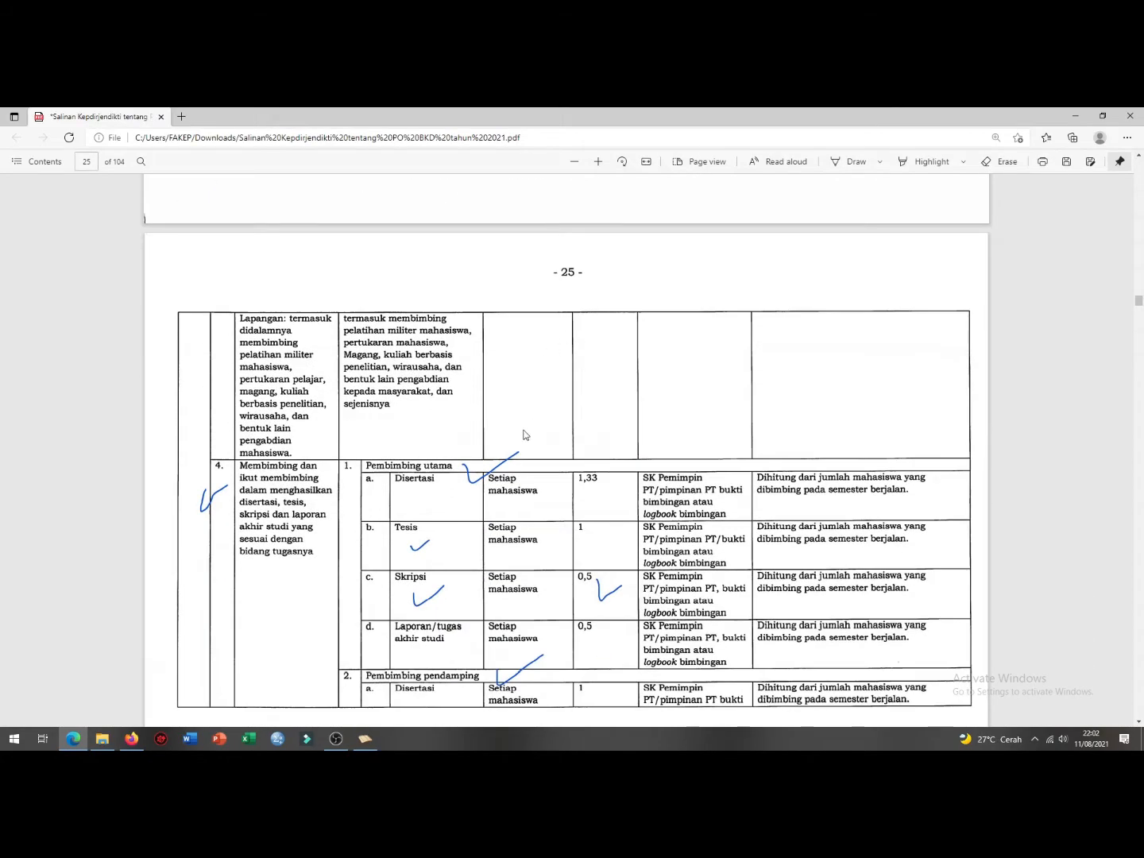
scroll(523, 435, down, 1)
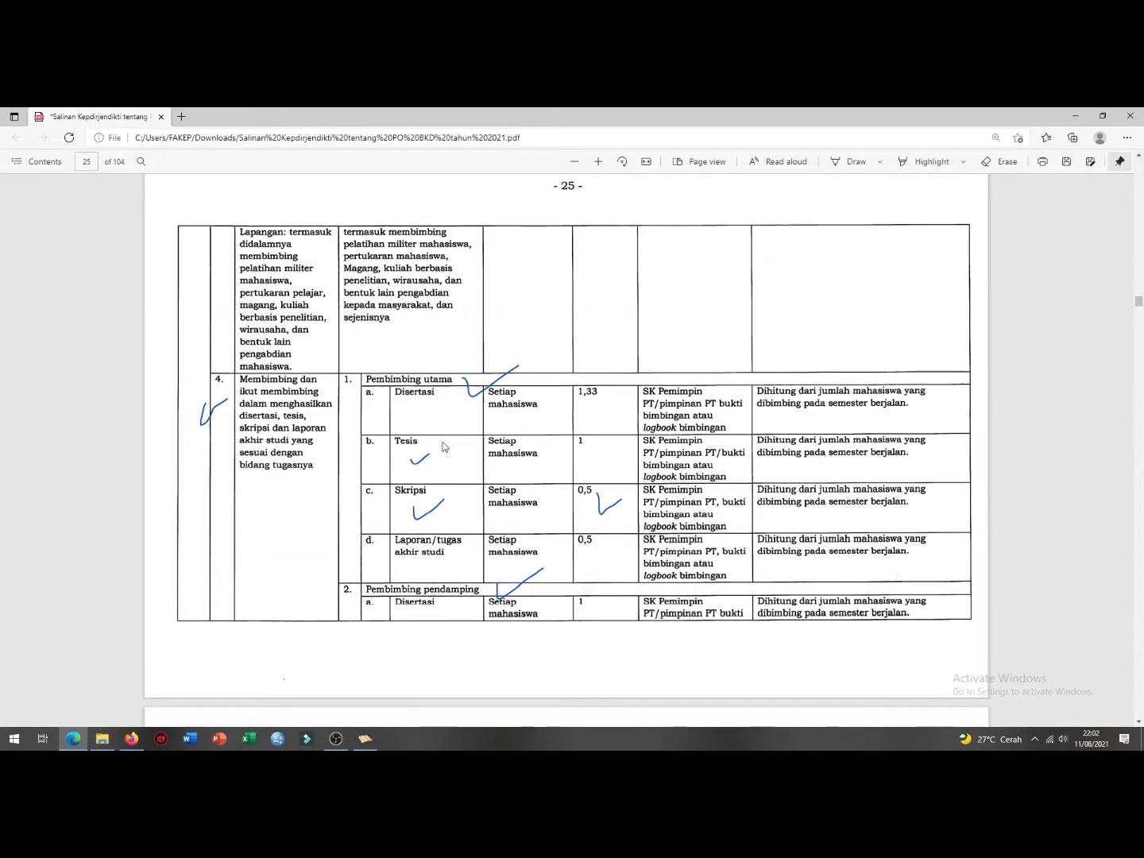
scroll(254, 413, down, 1)
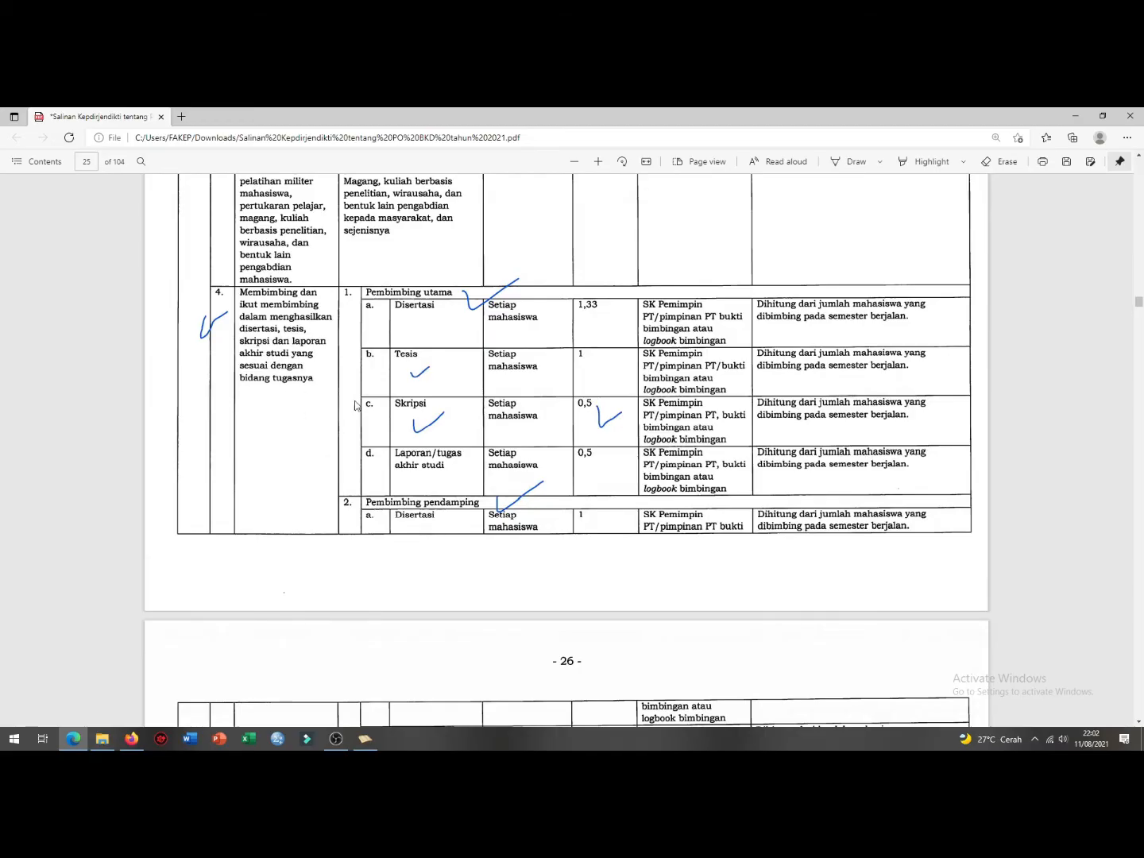
scroll(404, 303, down, 1)
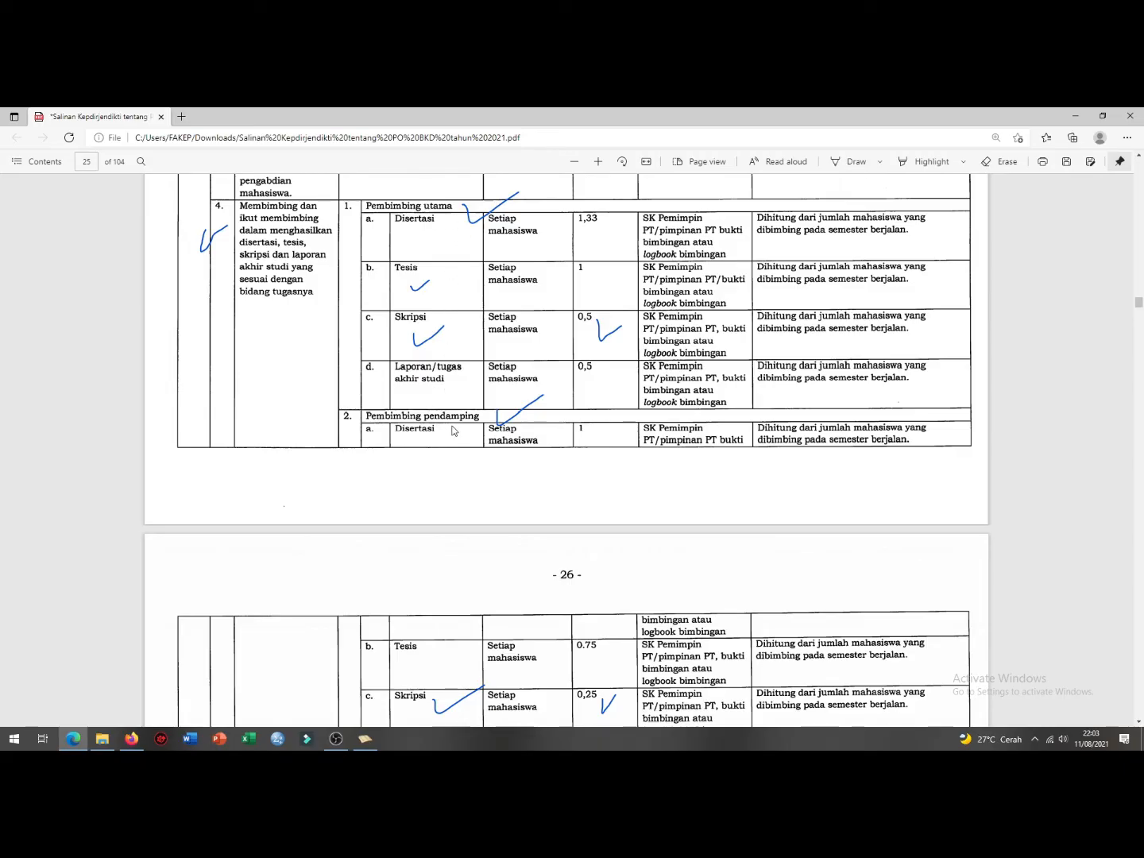
scroll(453, 430, down, 2)
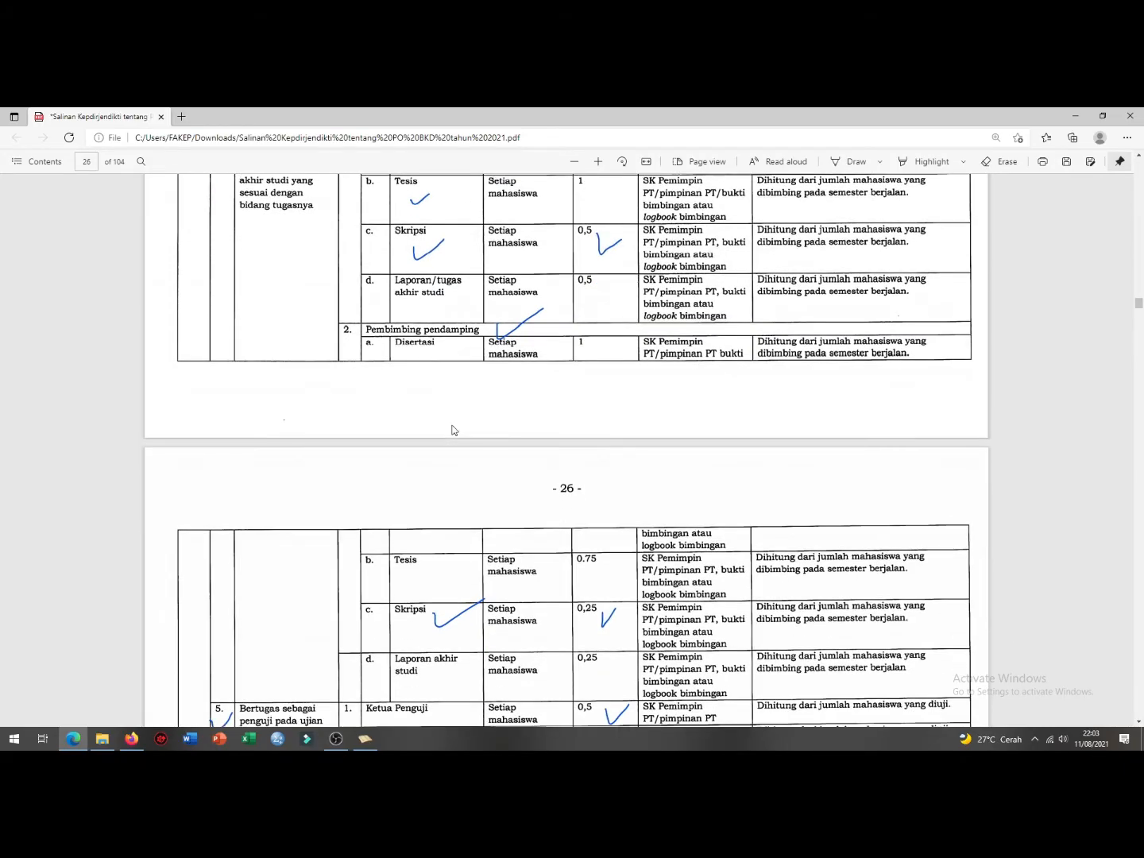
scroll(455, 363, up, 2)
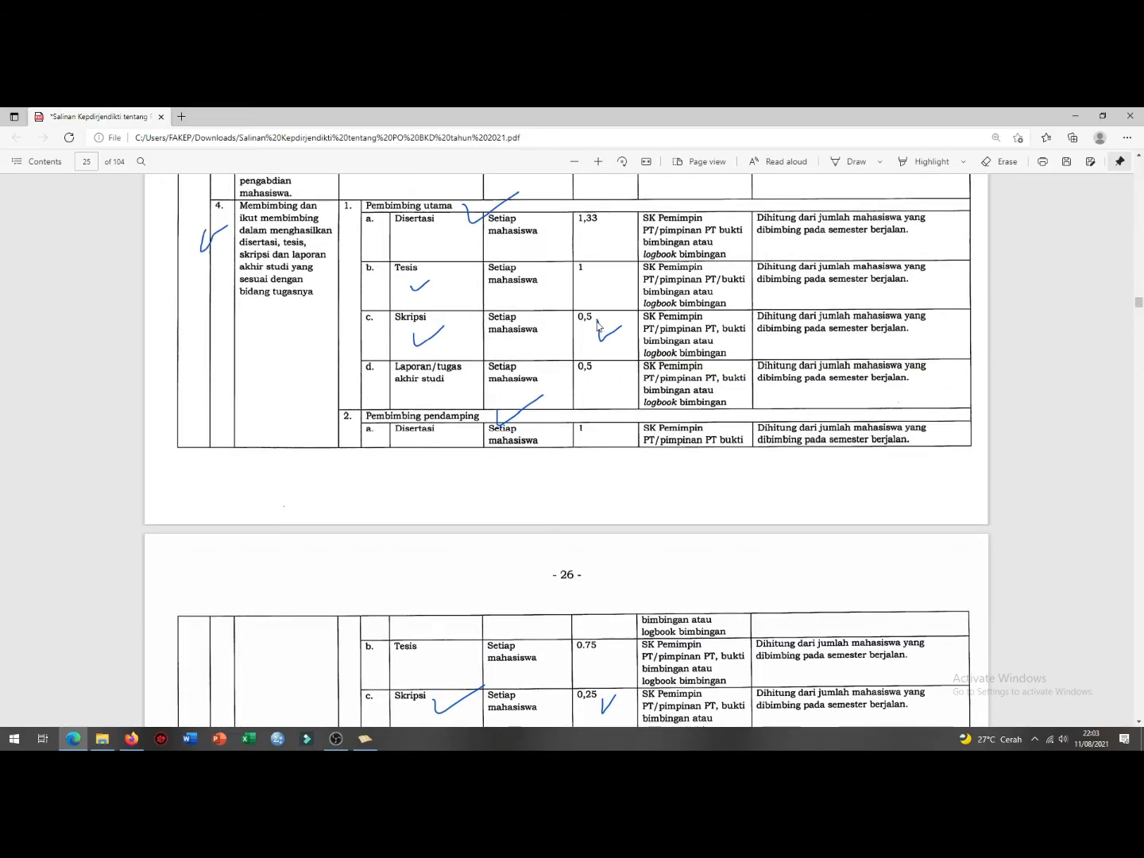
scroll(450, 567, down, 2)
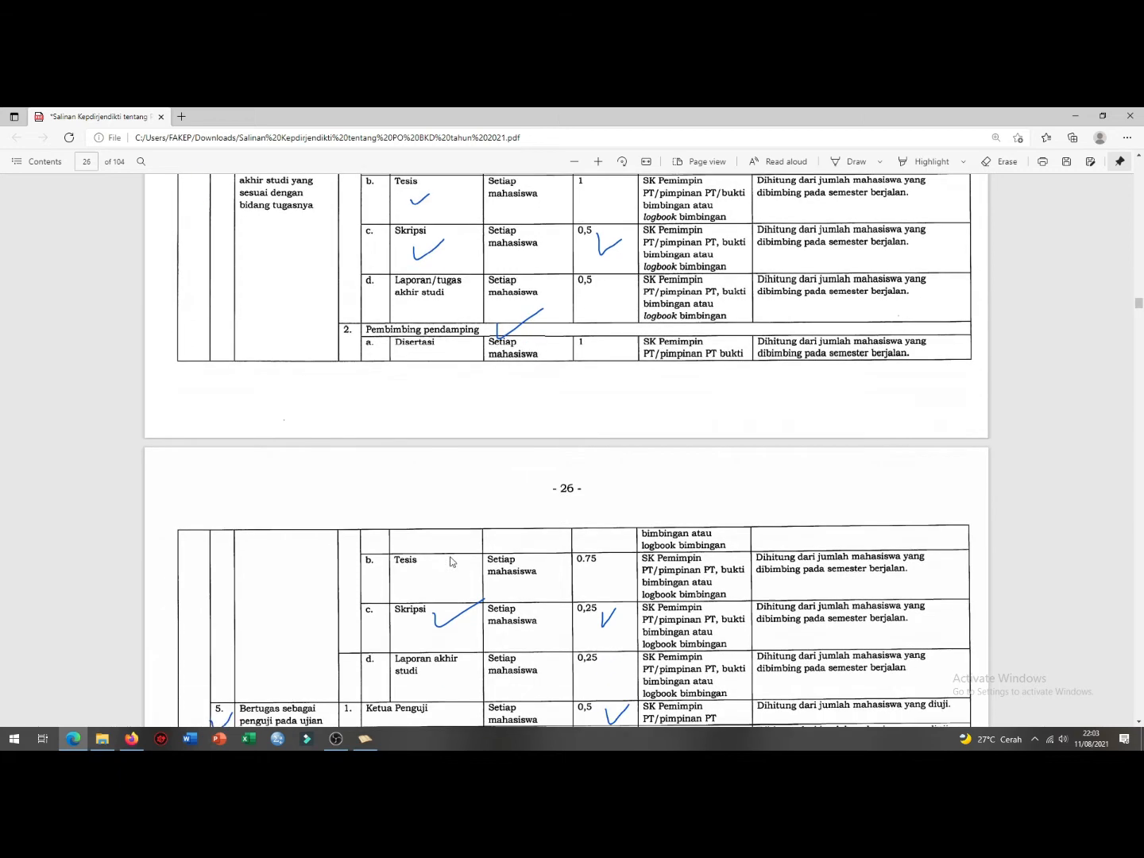
scroll(449, 562, down, 2)
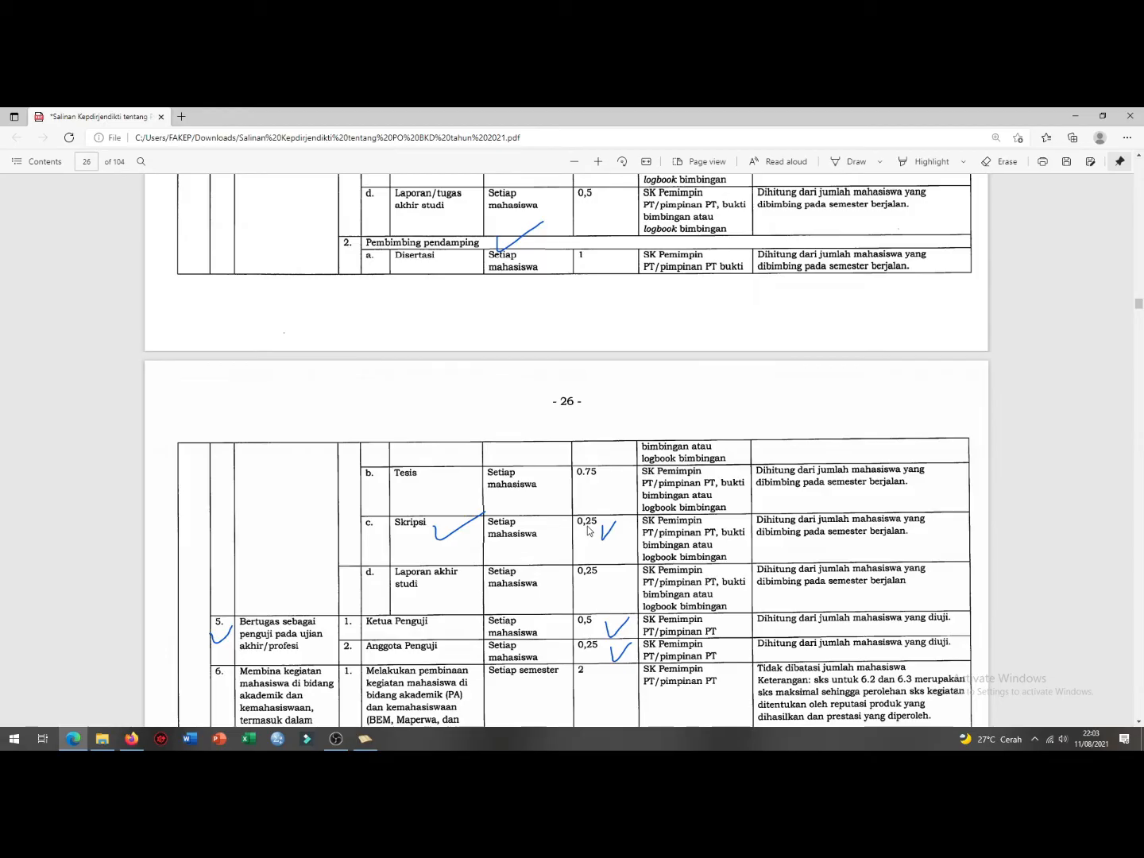
Step: Give row 2 0.25 SKS, a 6 bulan period and evidence 'absen ujian dan skripsi mahasiswa'
click(365, 738)
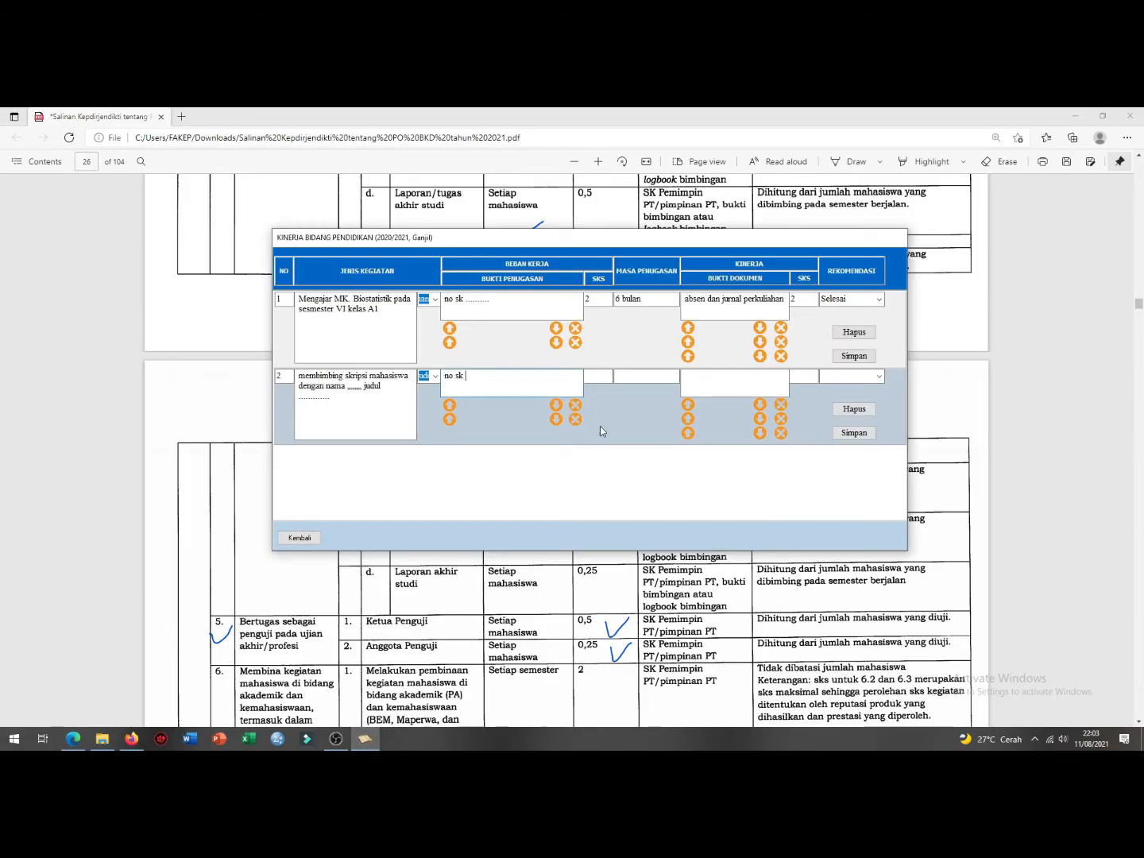
click(602, 380)
text(0.25)
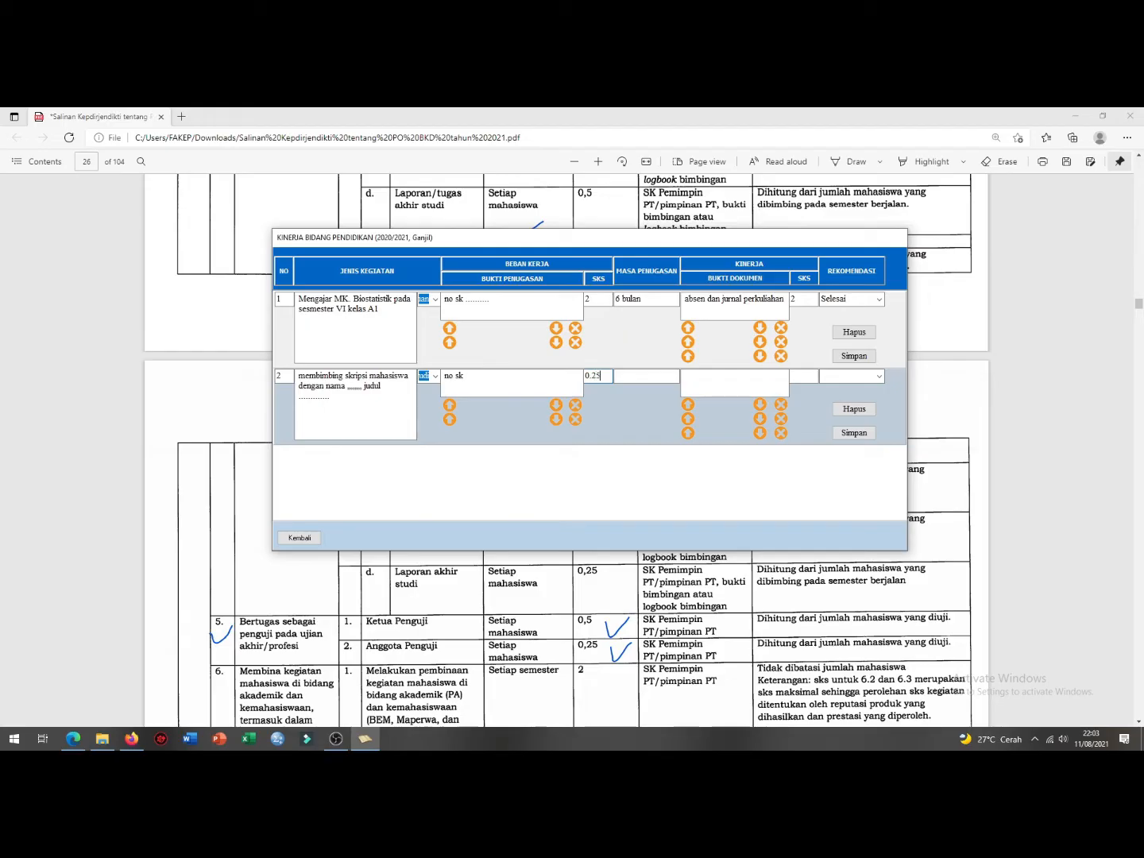
click(635, 373)
text(6 bulan)
click(698, 387)
text(absen uji)
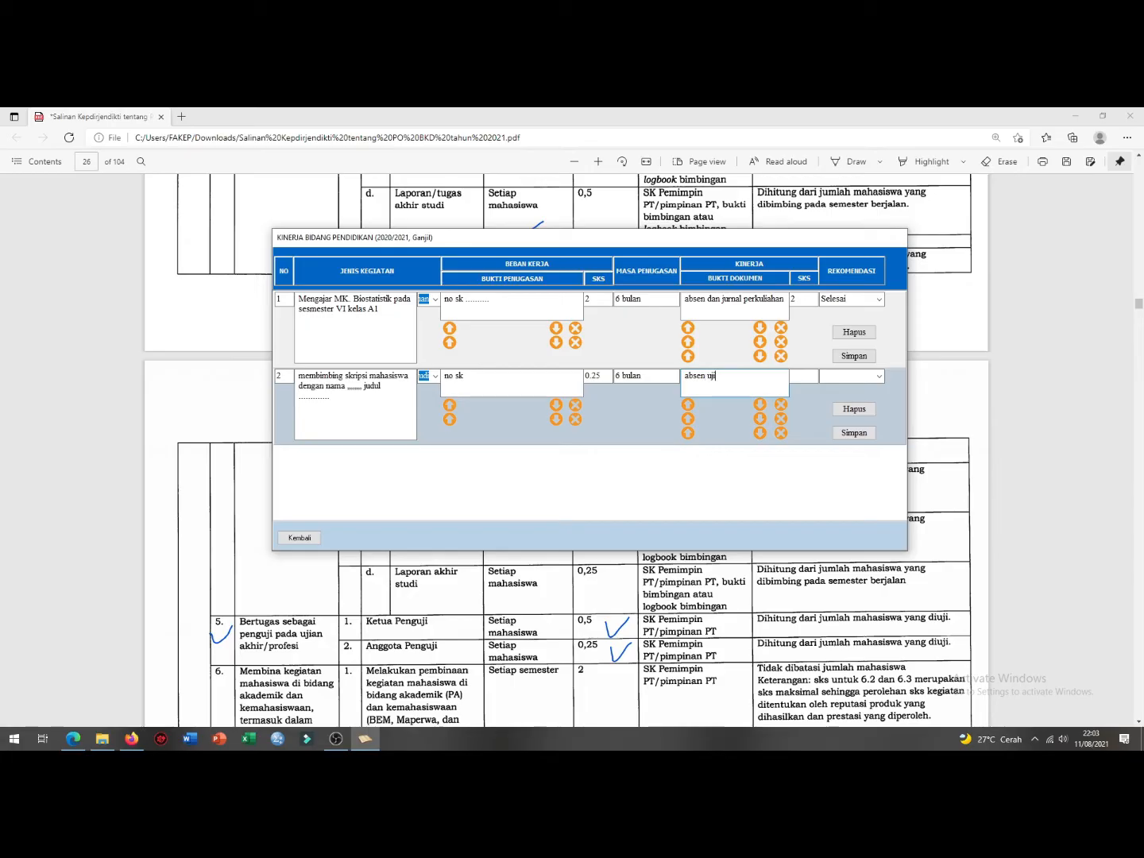
text(an dan skripsi mahasiswa)
Step: Set row 2's performance SKS to 0.25 and its recommendation to Selesai
click(805, 370)
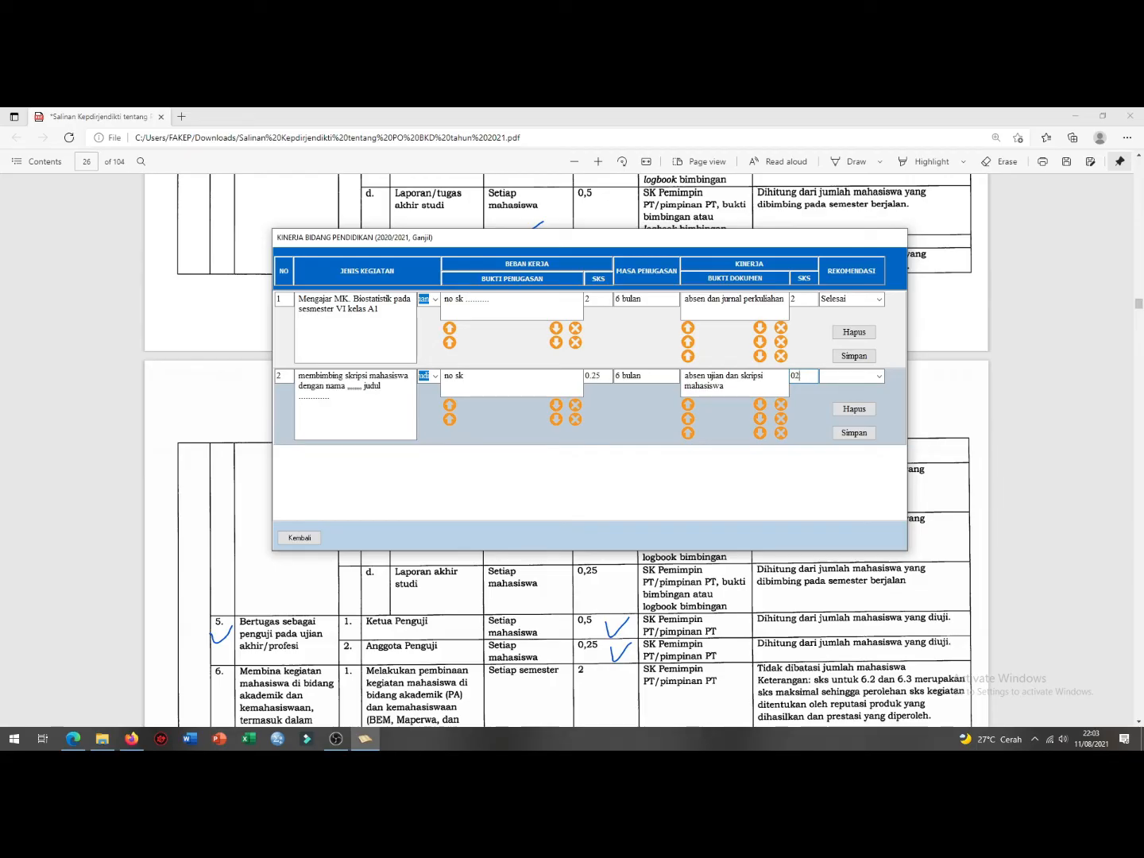
text(0.25)
click(880, 375)
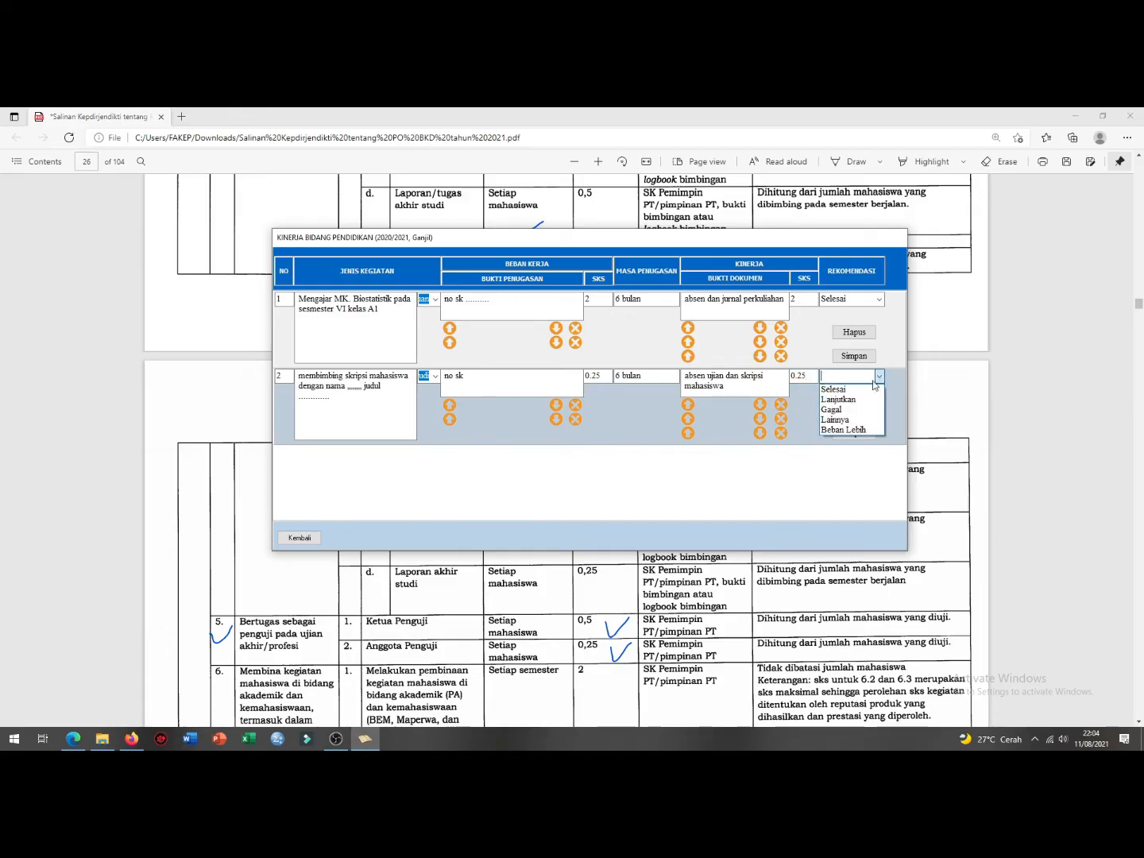
click(859, 390)
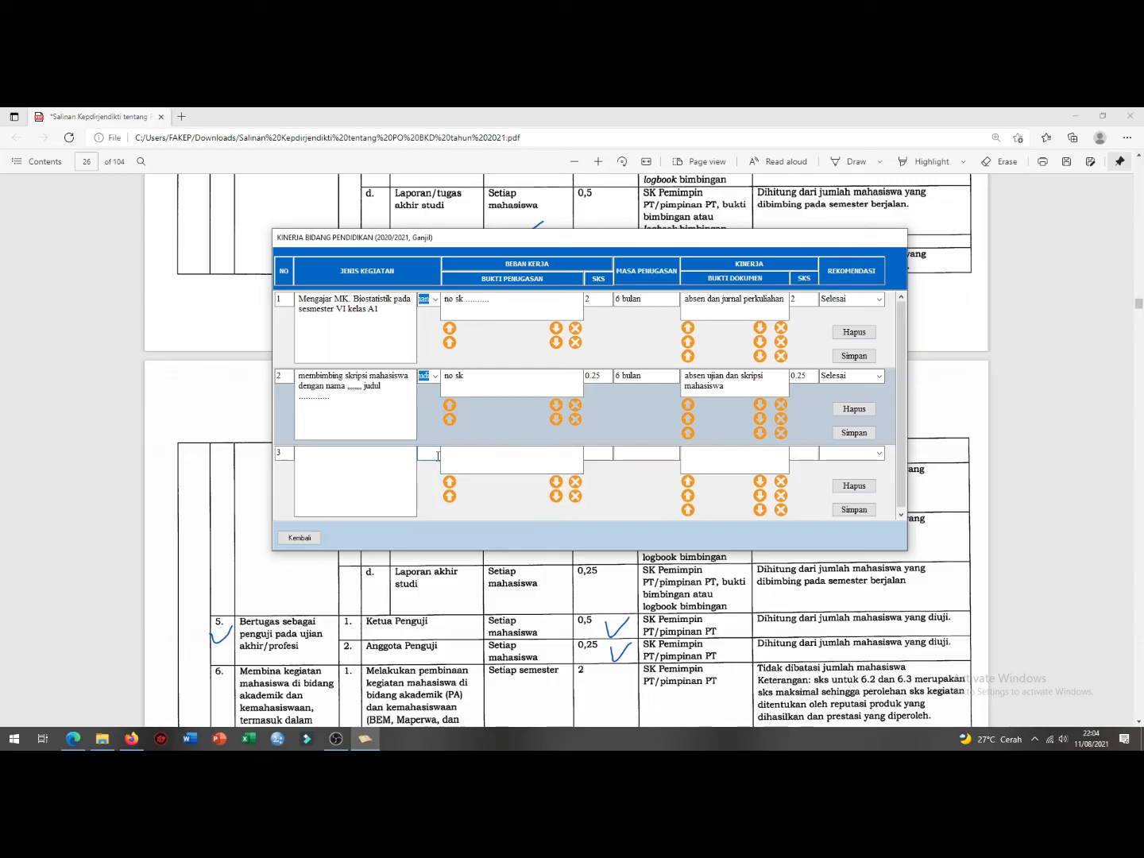
Step: Set row 3 to category E, 'menguji skripsi atas nama ..... dengan judul', then go to its assignment proof
click(436, 455)
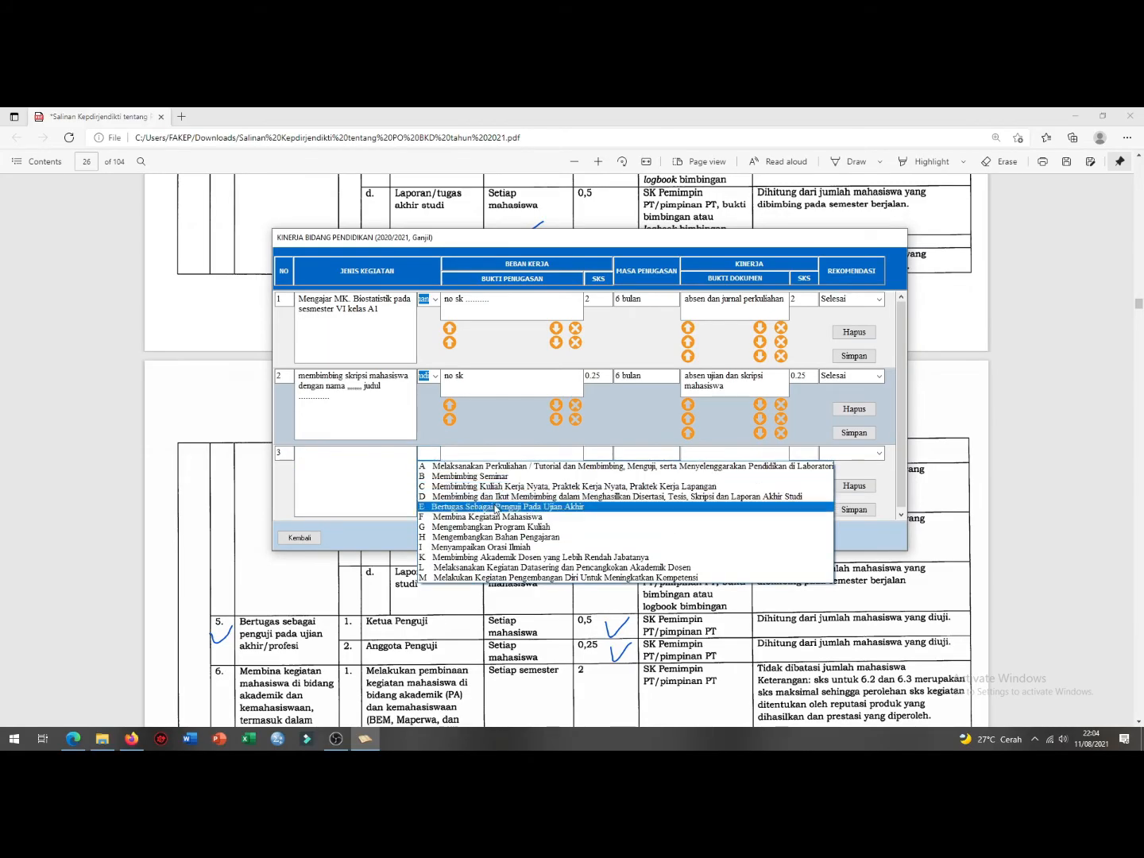
click(498, 507)
click(373, 473)
text(menguji skr)
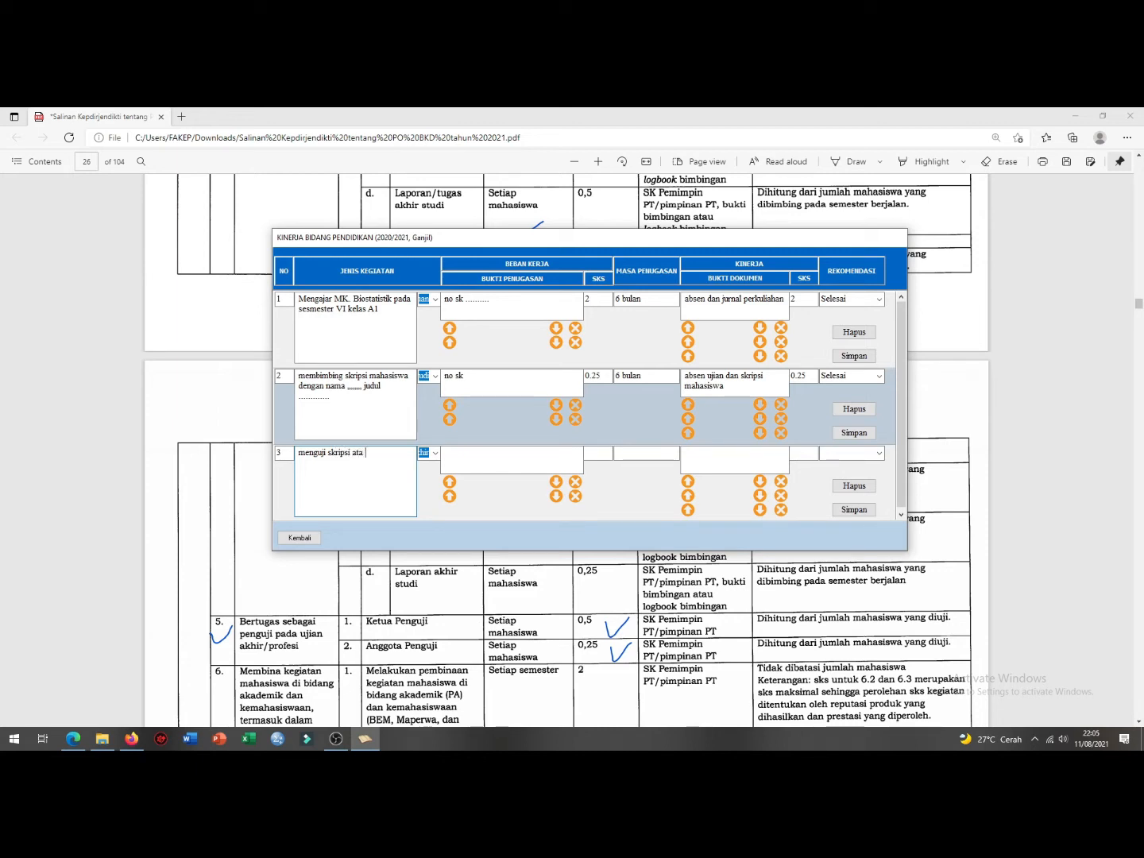
text(ipsi atas nama ..... dengan judul ....)
click(470, 452)
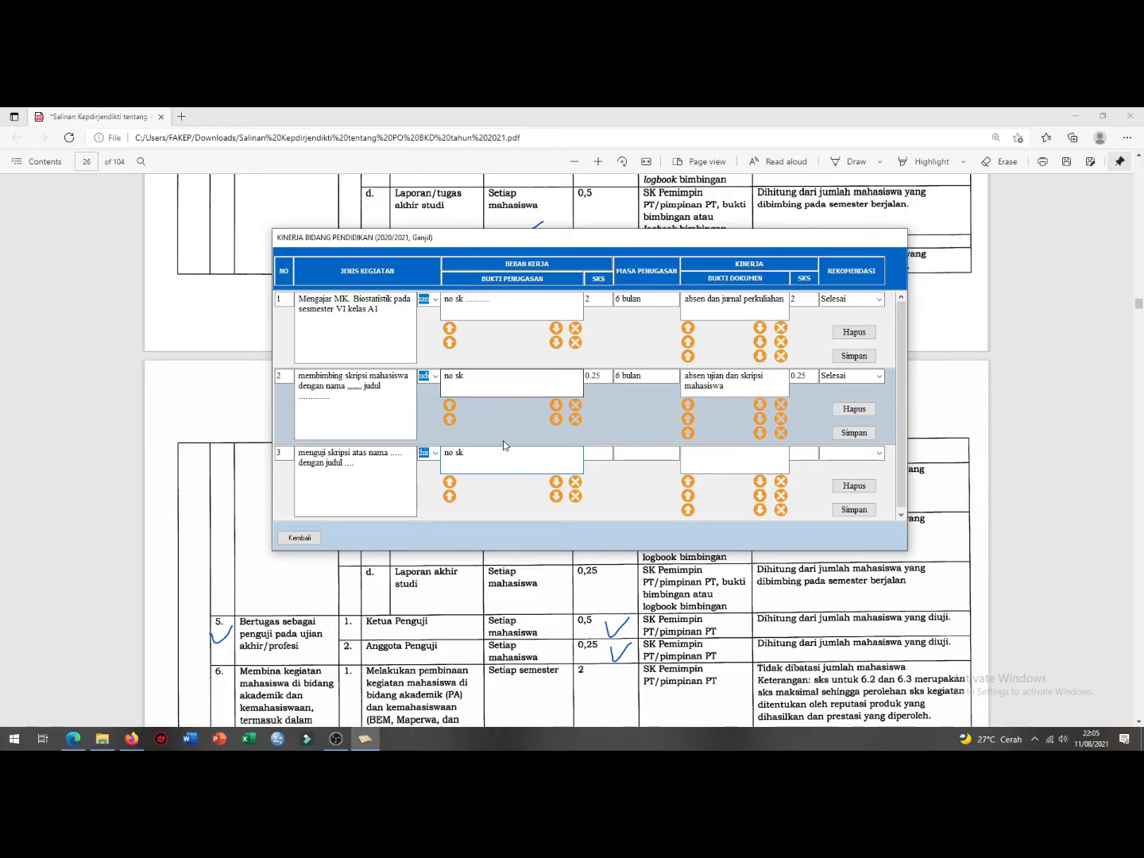
Step: Review page 26 of the rubric PDF for examiner SKS: Ketua Penguji 0,5, Anggota Penguji 0,25
click(446, 603)
scroll(447, 603, down, 3)
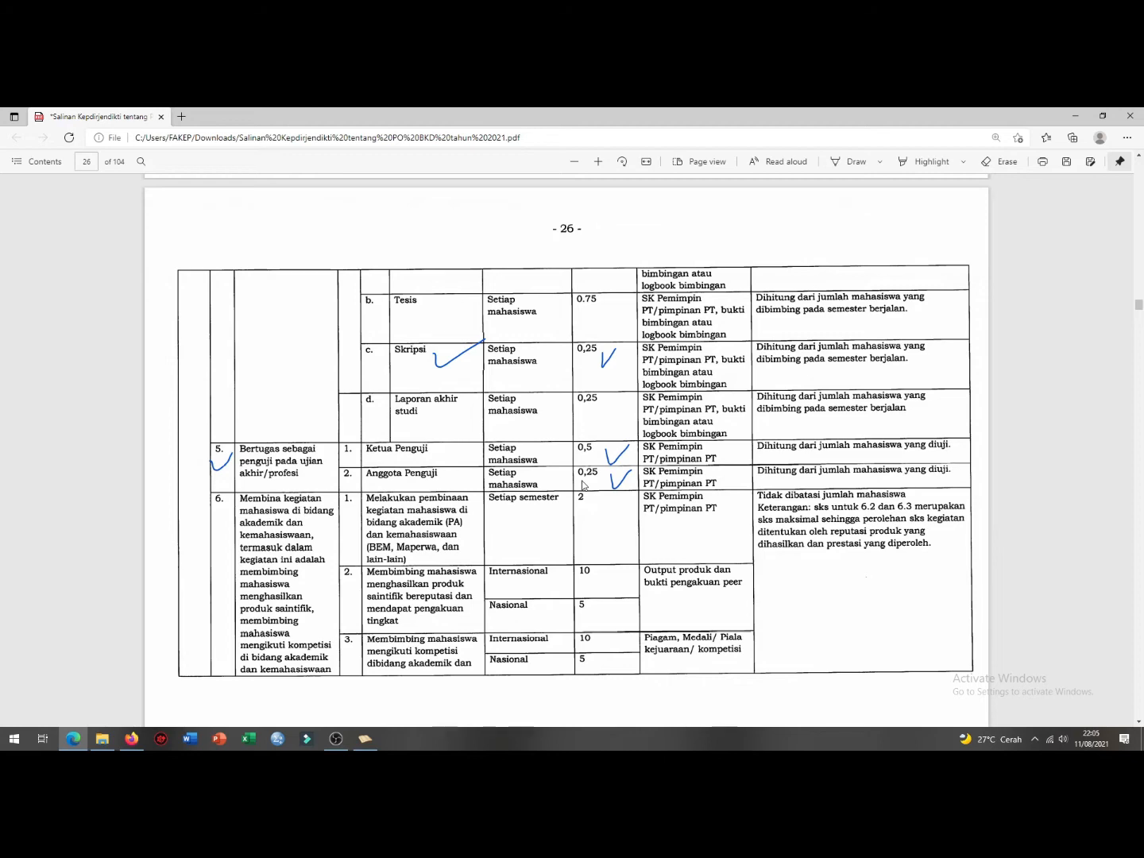
scroll(583, 482, up, 2)
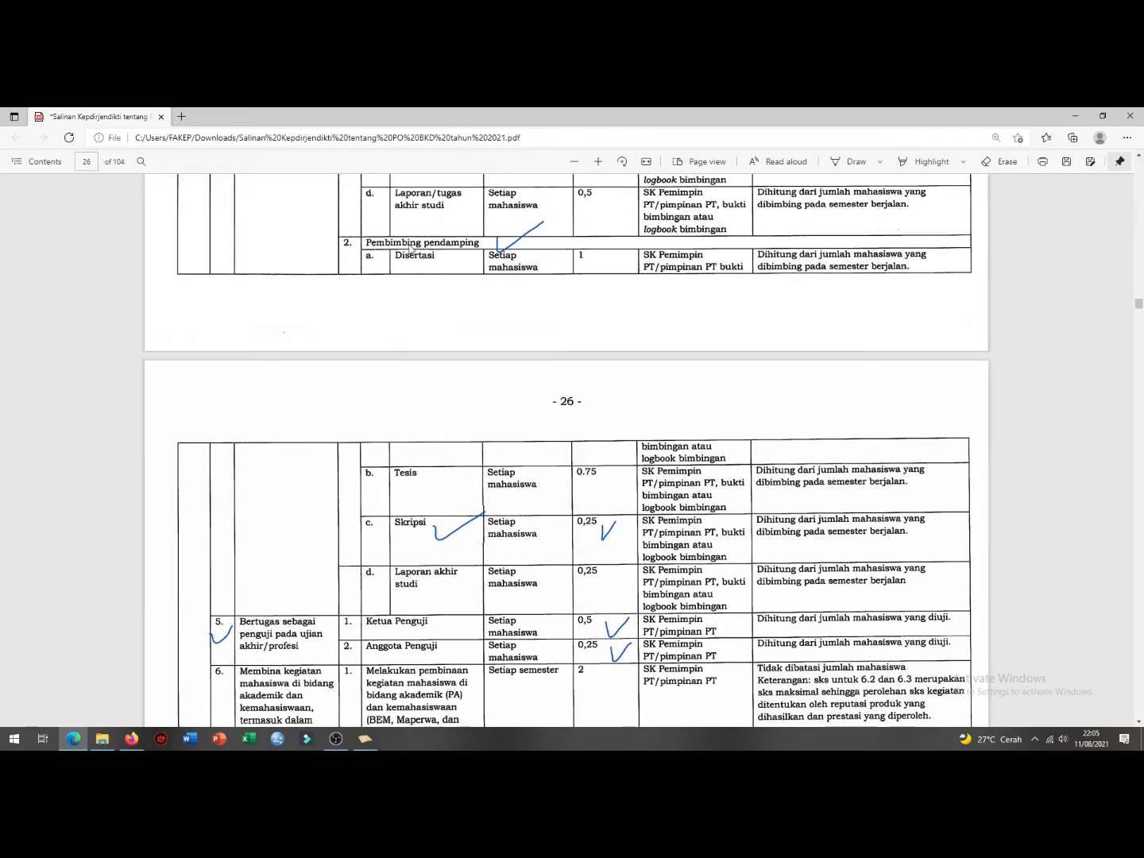
scroll(427, 262, up, 2)
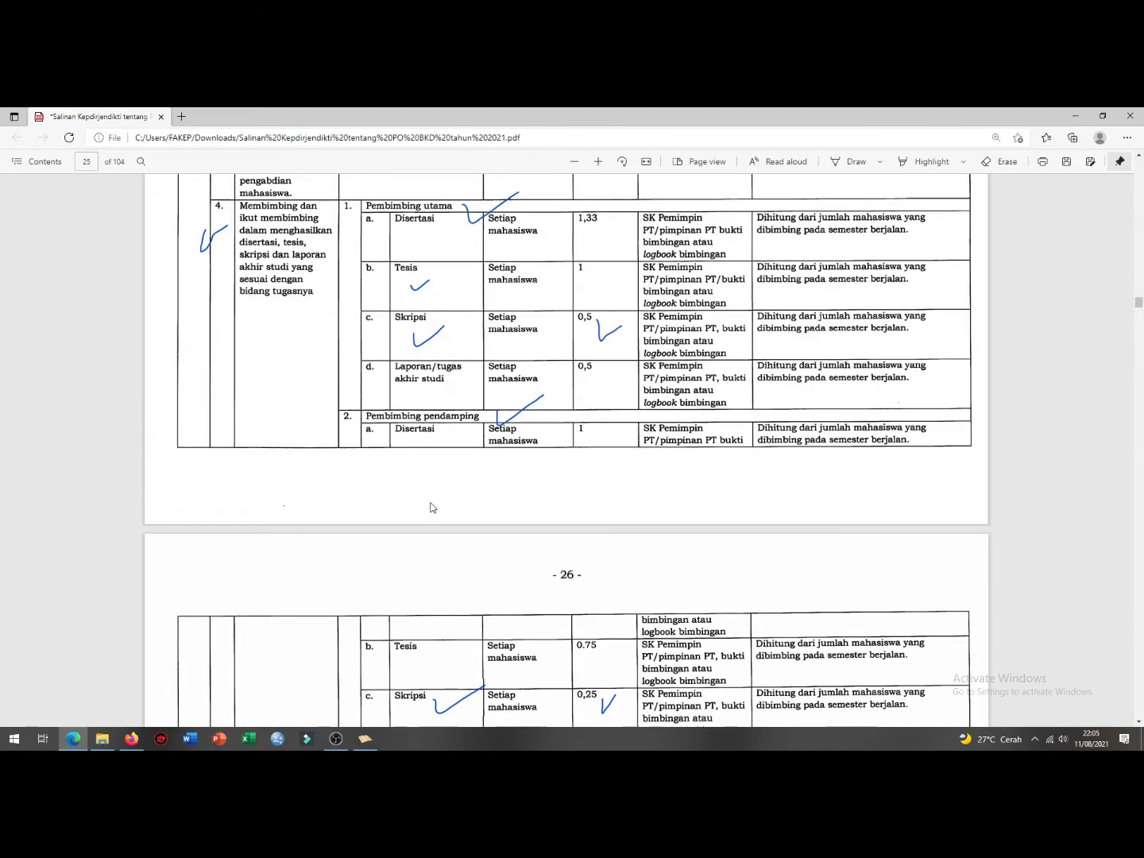
scroll(429, 509, down, 1)
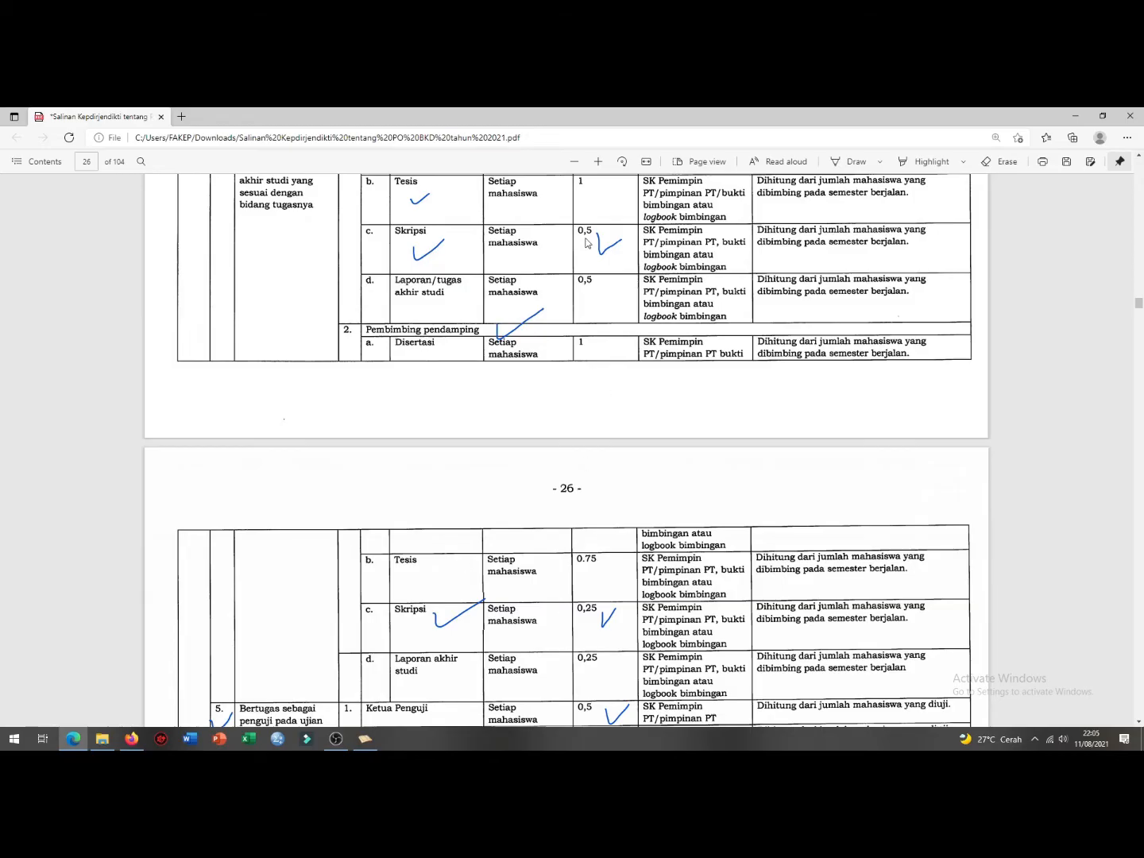
scroll(583, 429, down, 2)
scroll(581, 455, down, 1)
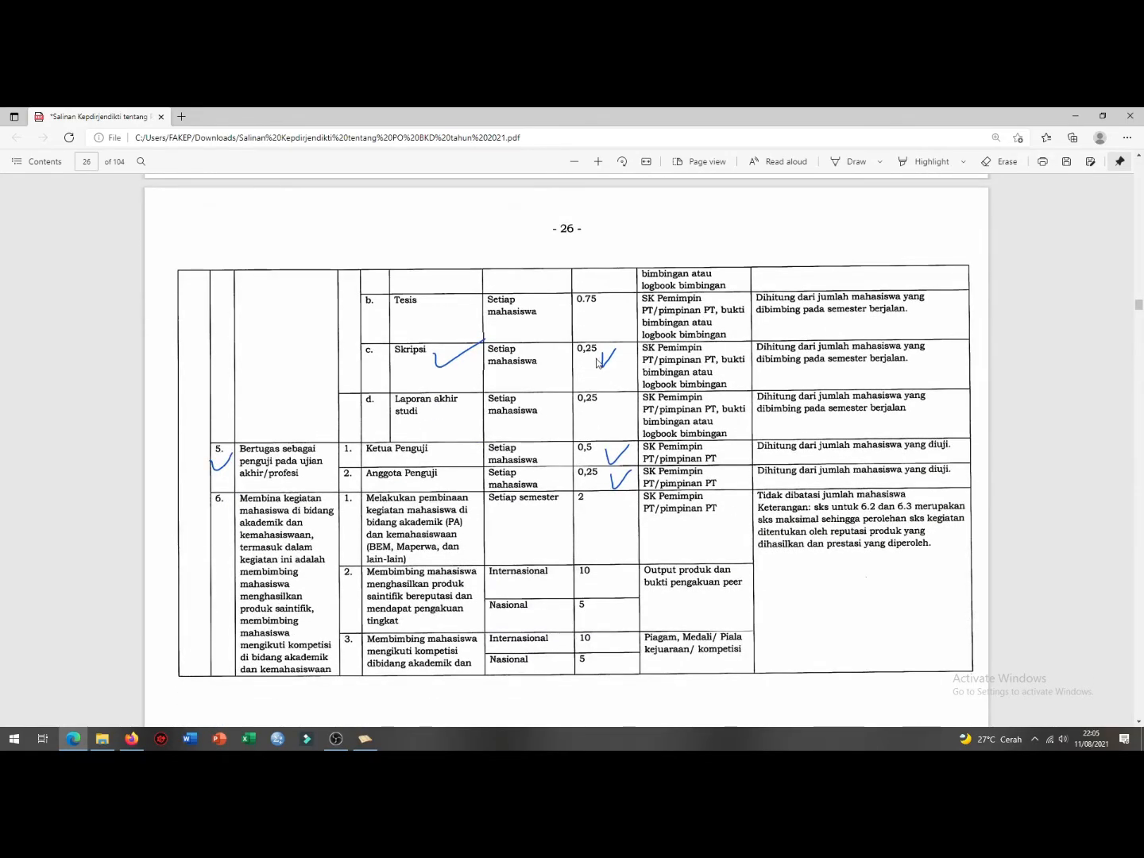
Step: Give row 3 0.25 SKS and a 6 bulan assignment period
click(369, 741)
click(594, 454)
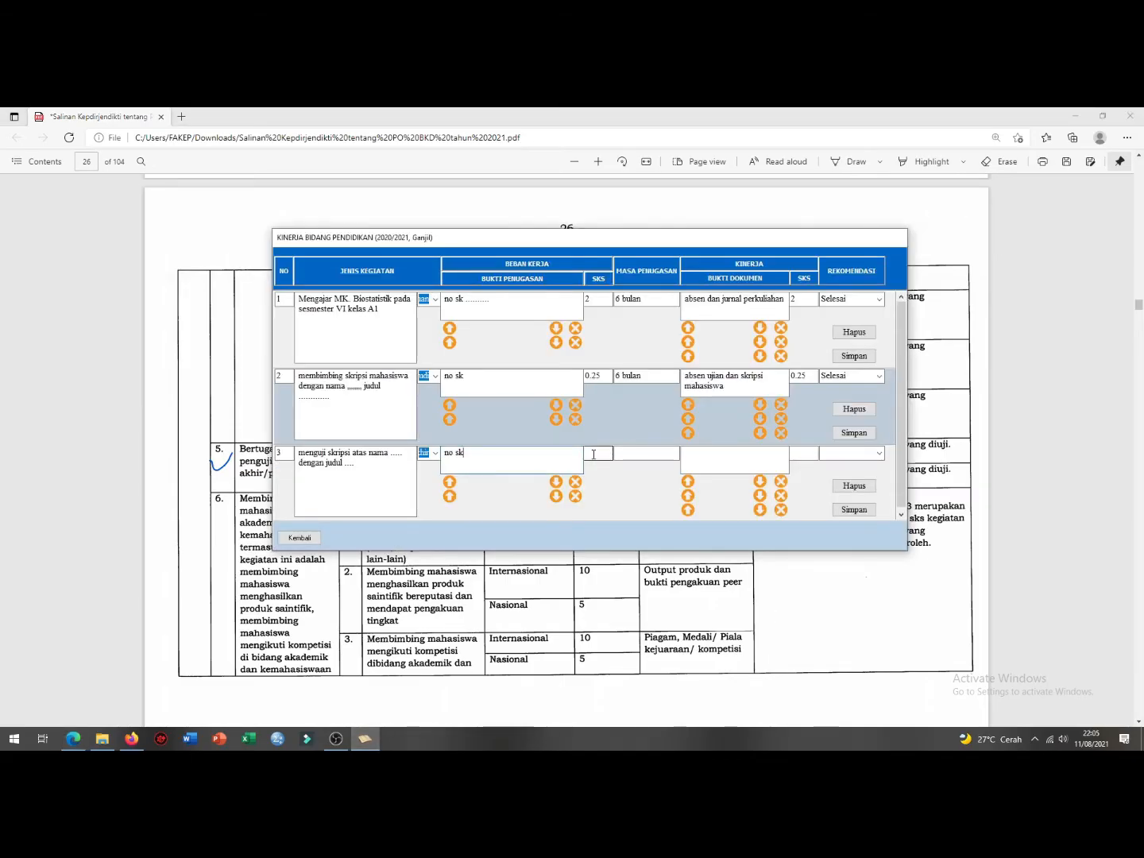
text(0.25)
click(631, 458)
text(6 bulan)
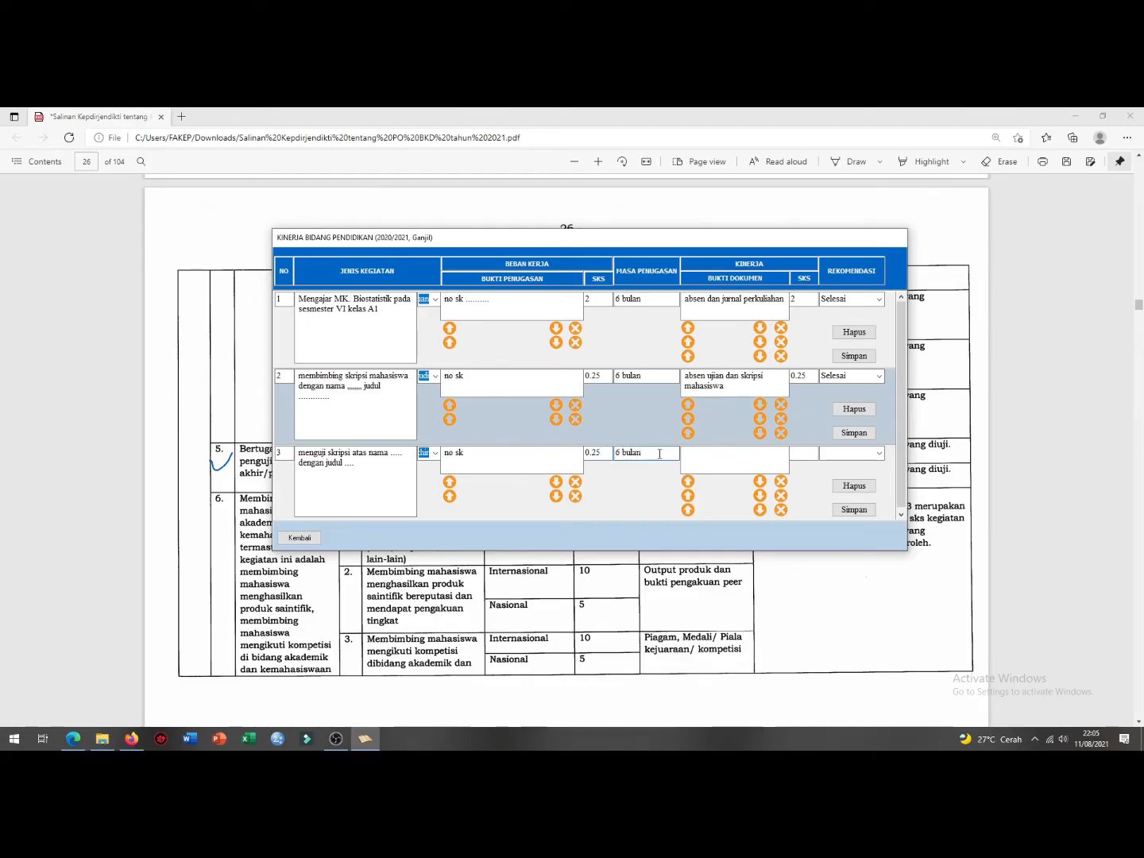
Step: Copy row 2's document evidence into row 3, enter performance SKS 0.25, and choose Selesai
drag(725, 387, 660, 367)
key(ctrl+c)
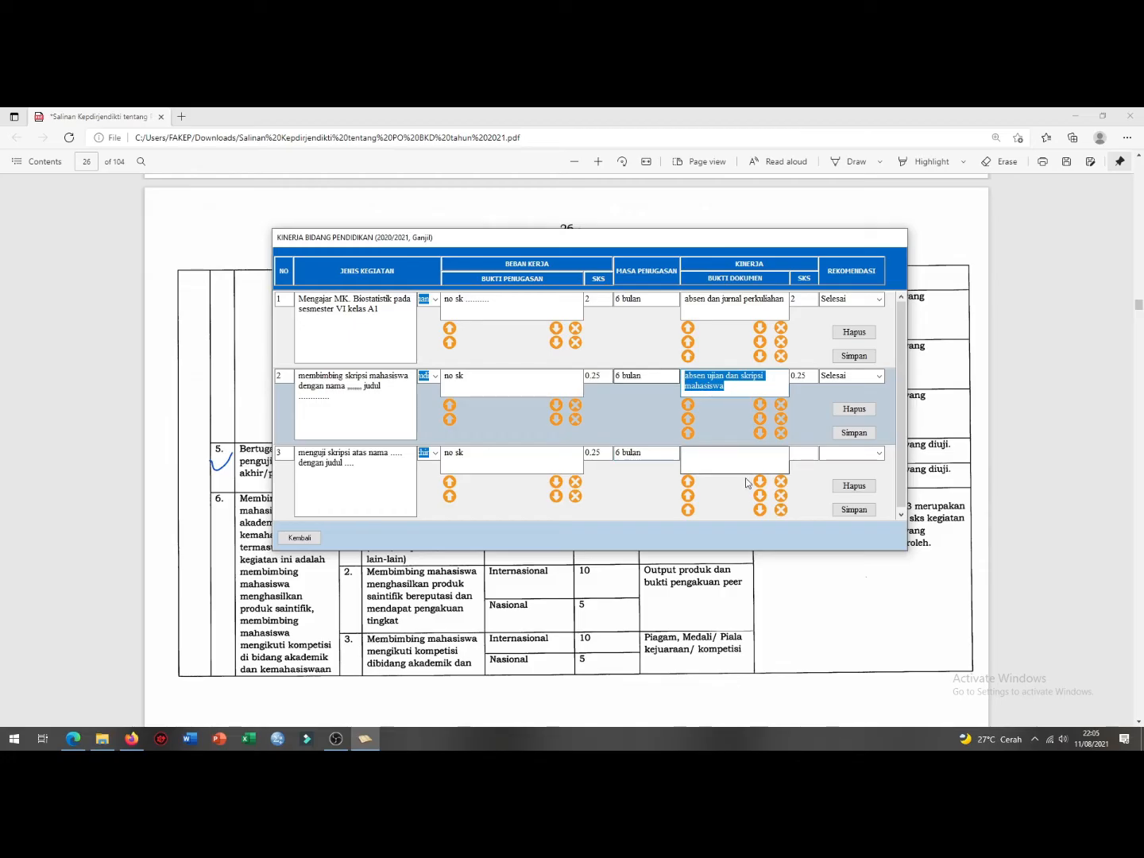
click(726, 453)
key(ctrl+v)
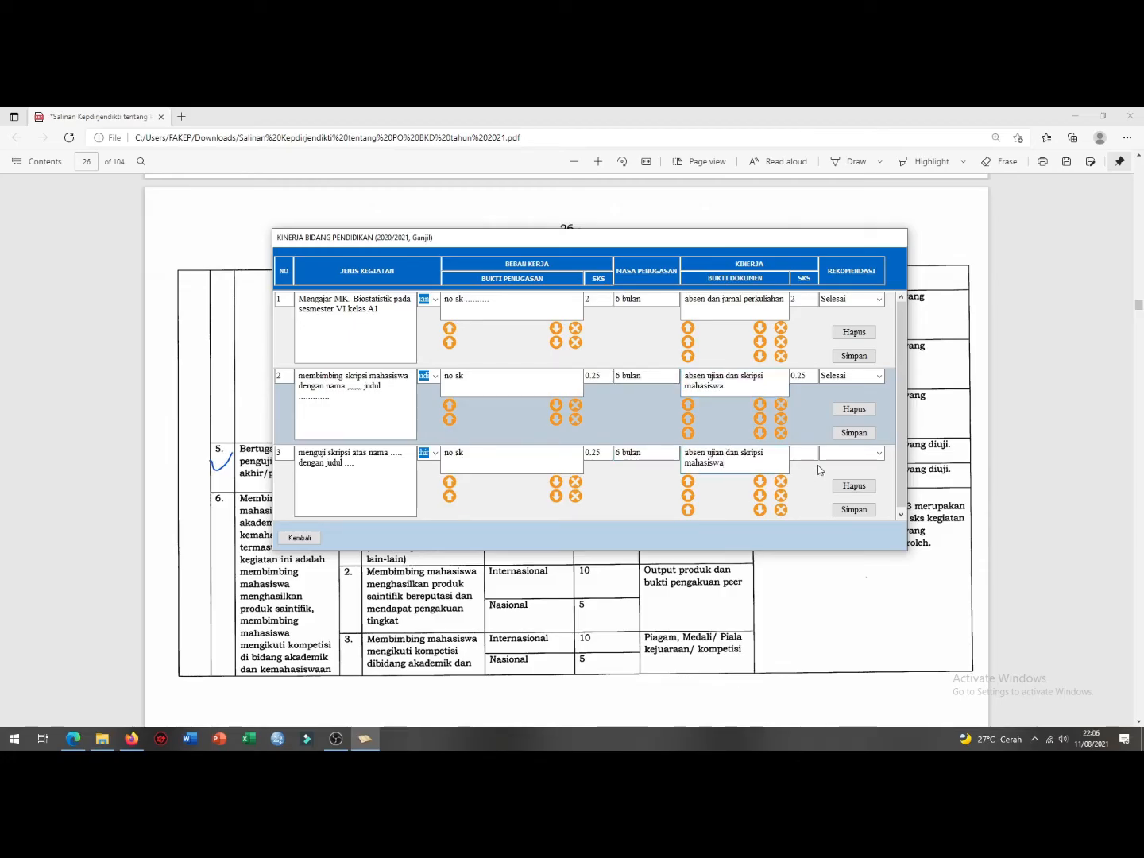
text(0.25)
click(876, 454)
click(866, 466)
Step: Review the three rows' activity descriptions, then save row 3 and confirm the saved message
drag(355, 399, 299, 378)
drag(358, 466, 304, 452)
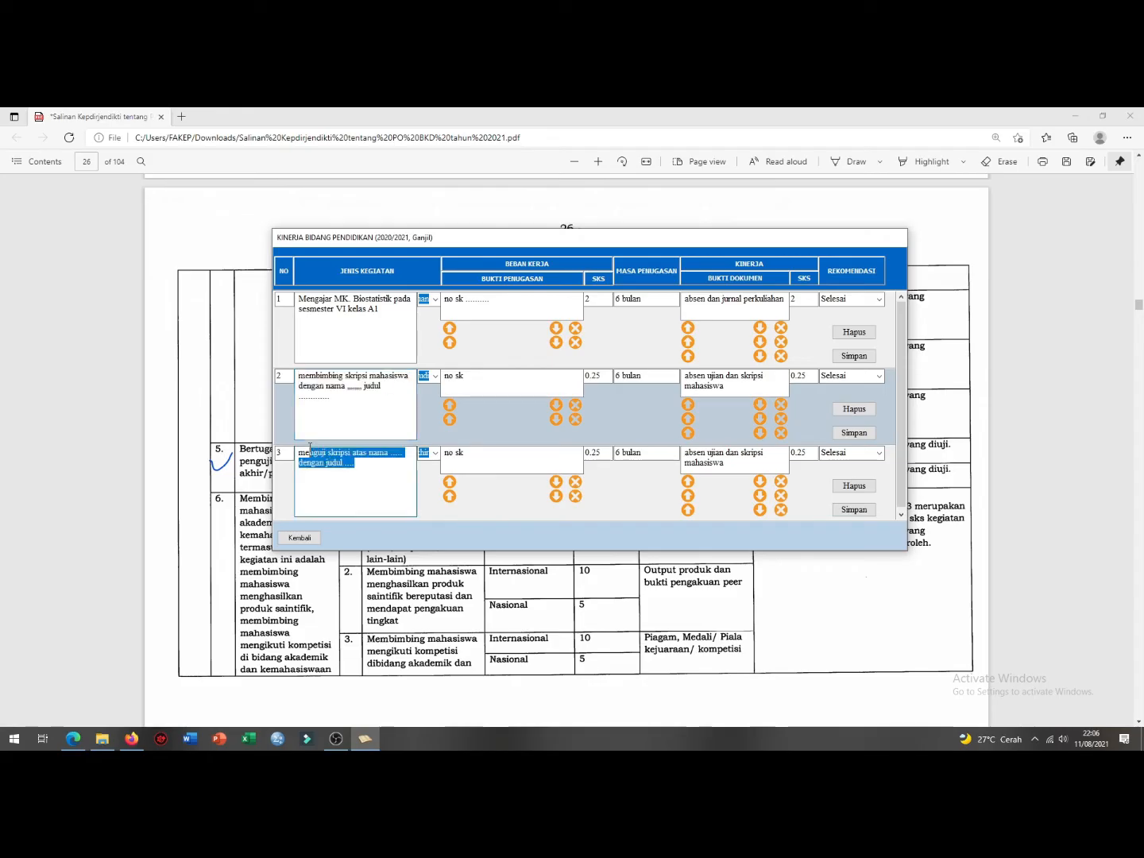
click(378, 386)
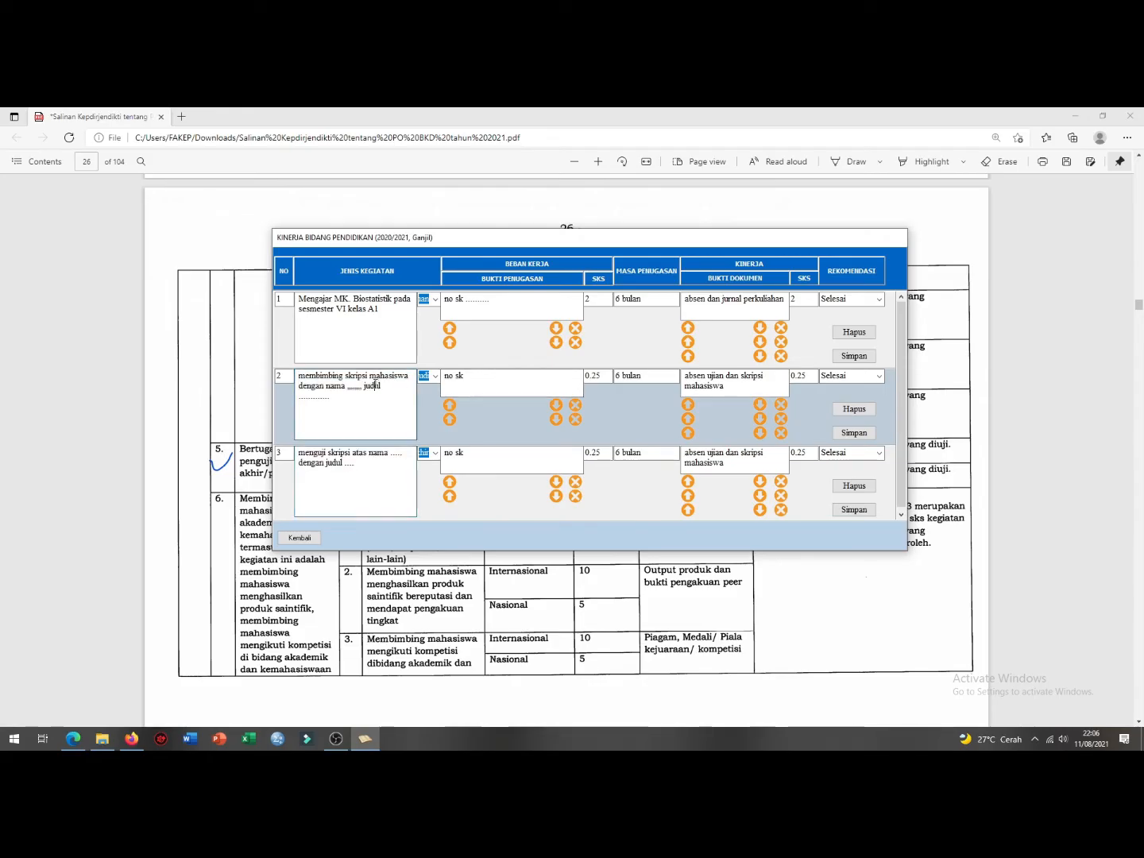
drag(380, 310, 299, 297)
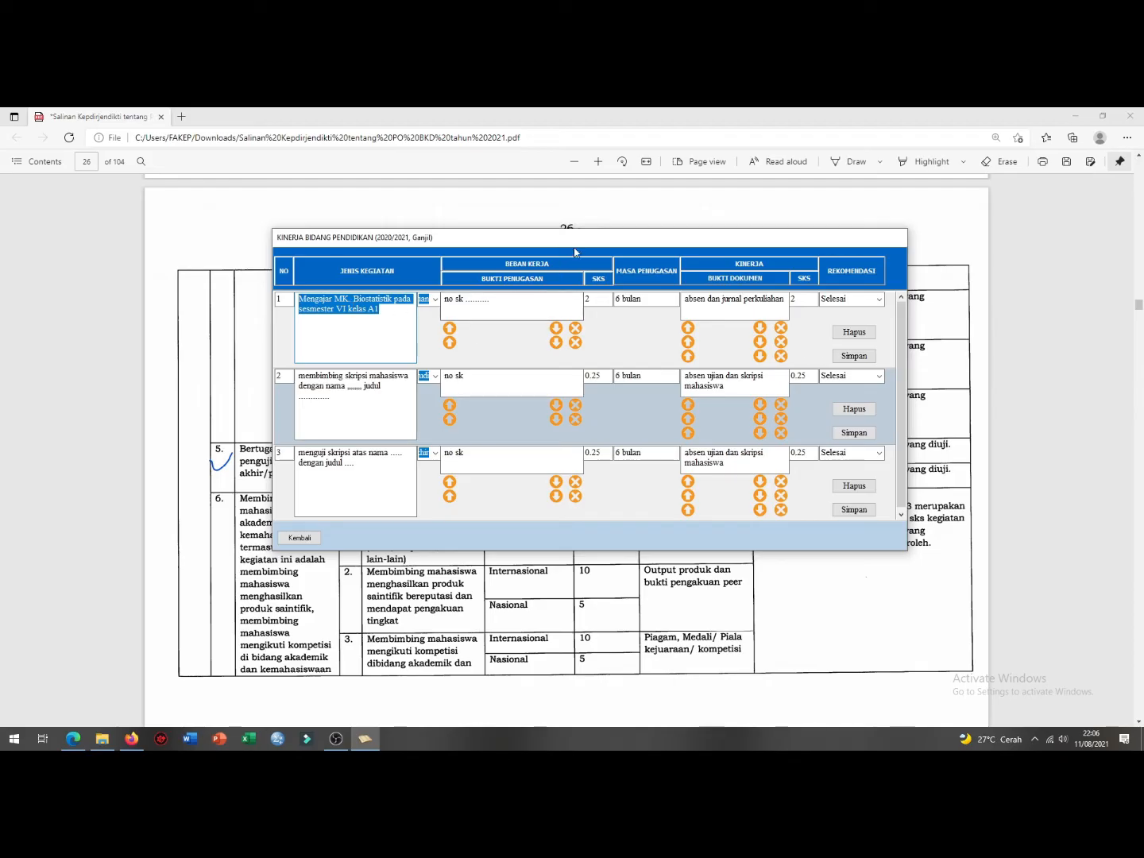
drag(580, 241, 583, 239)
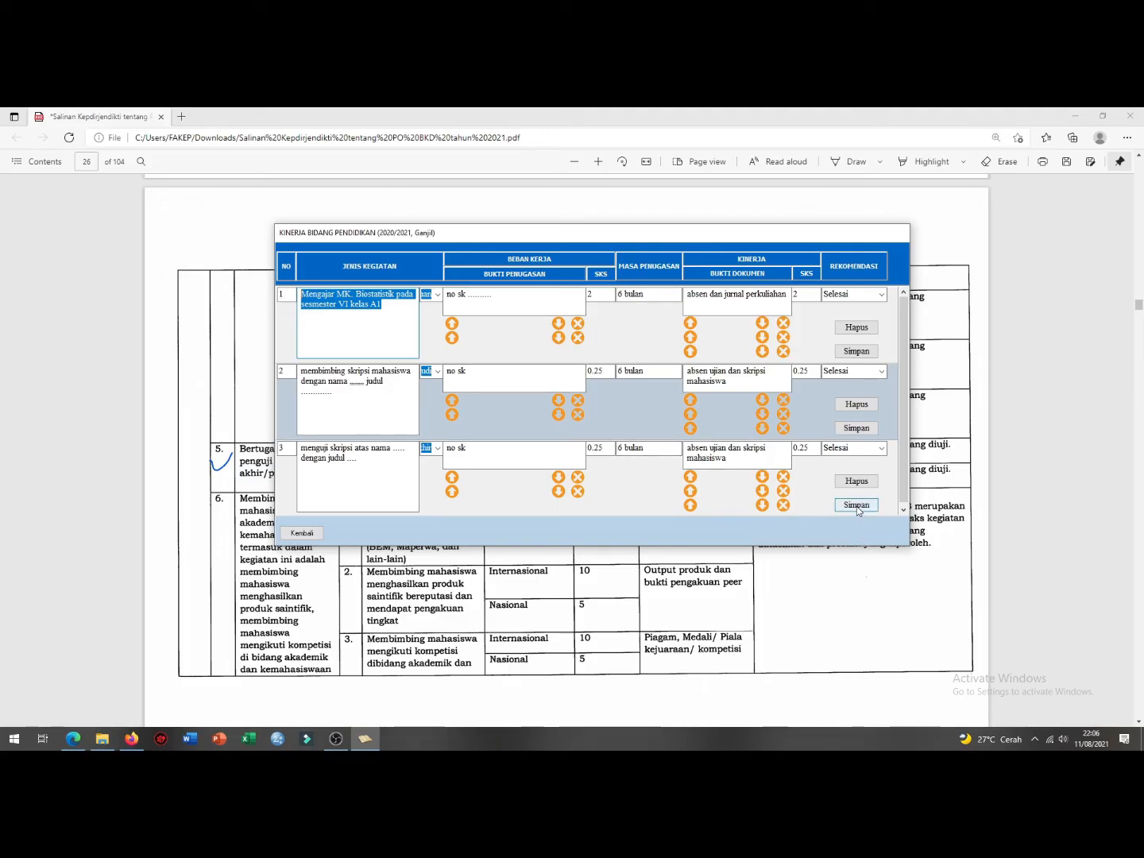
drag(366, 398, 282, 363)
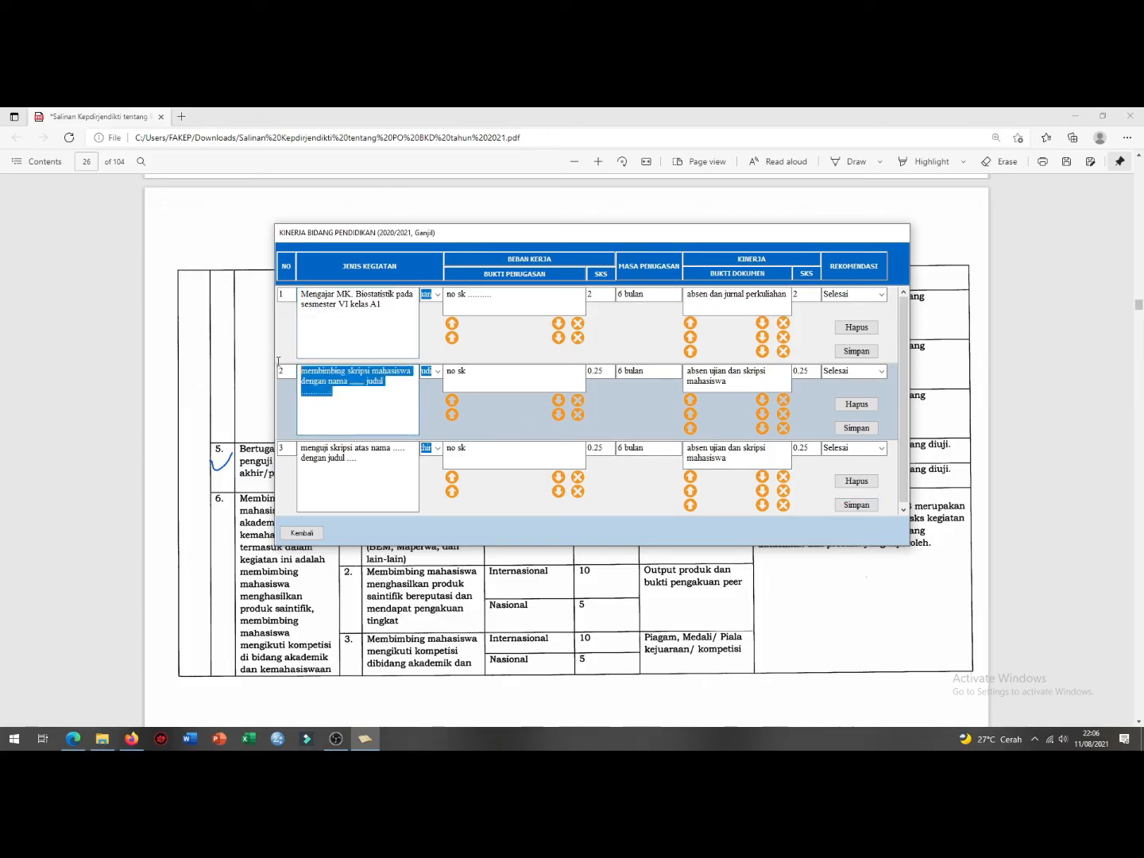
drag(359, 459, 306, 443)
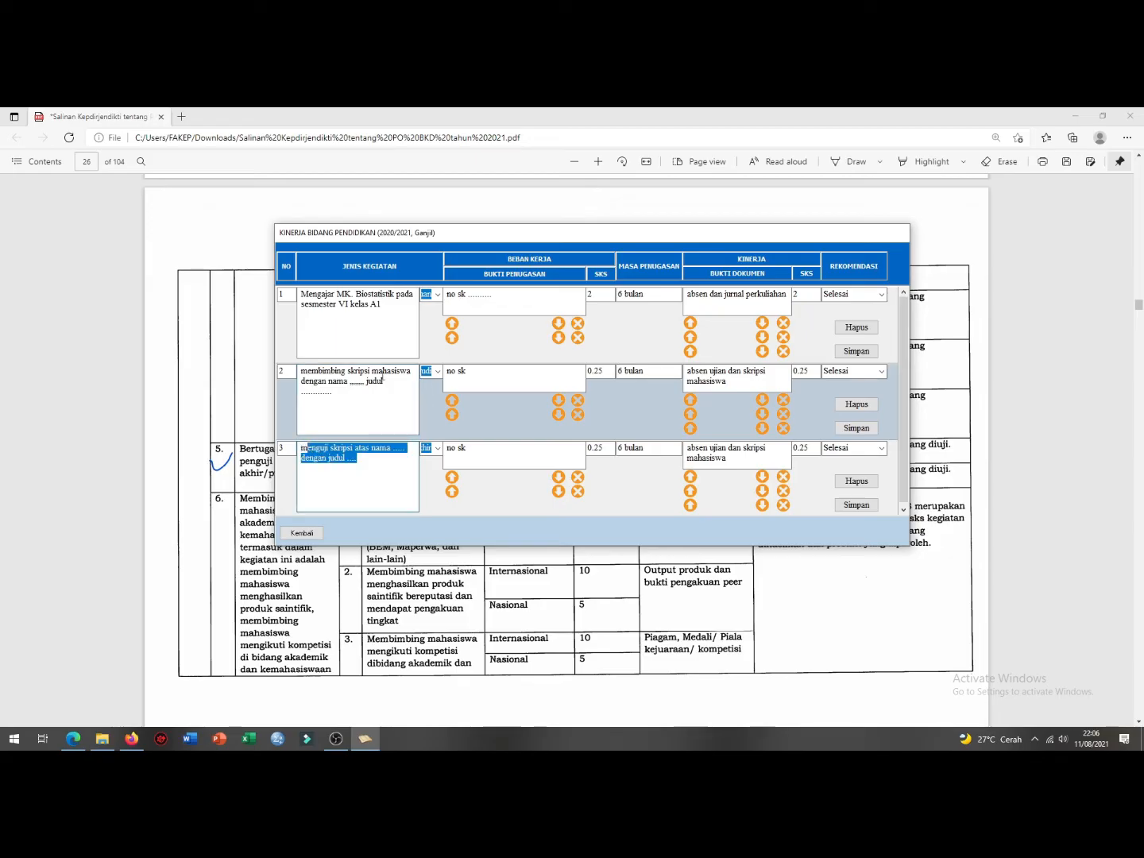
click(855, 505)
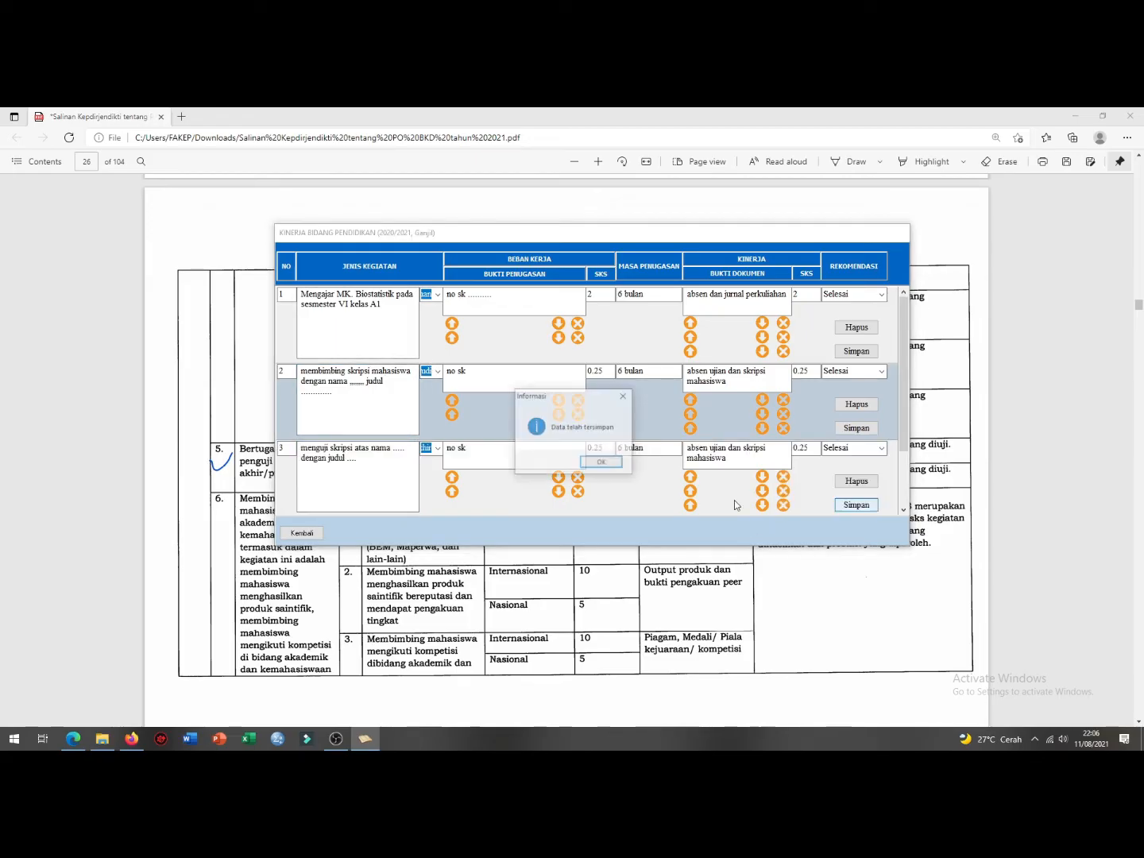
click(602, 461)
Step: Go to the research performance section and set row 1 to category A, Menghasilkan karya ilmiah
click(308, 533)
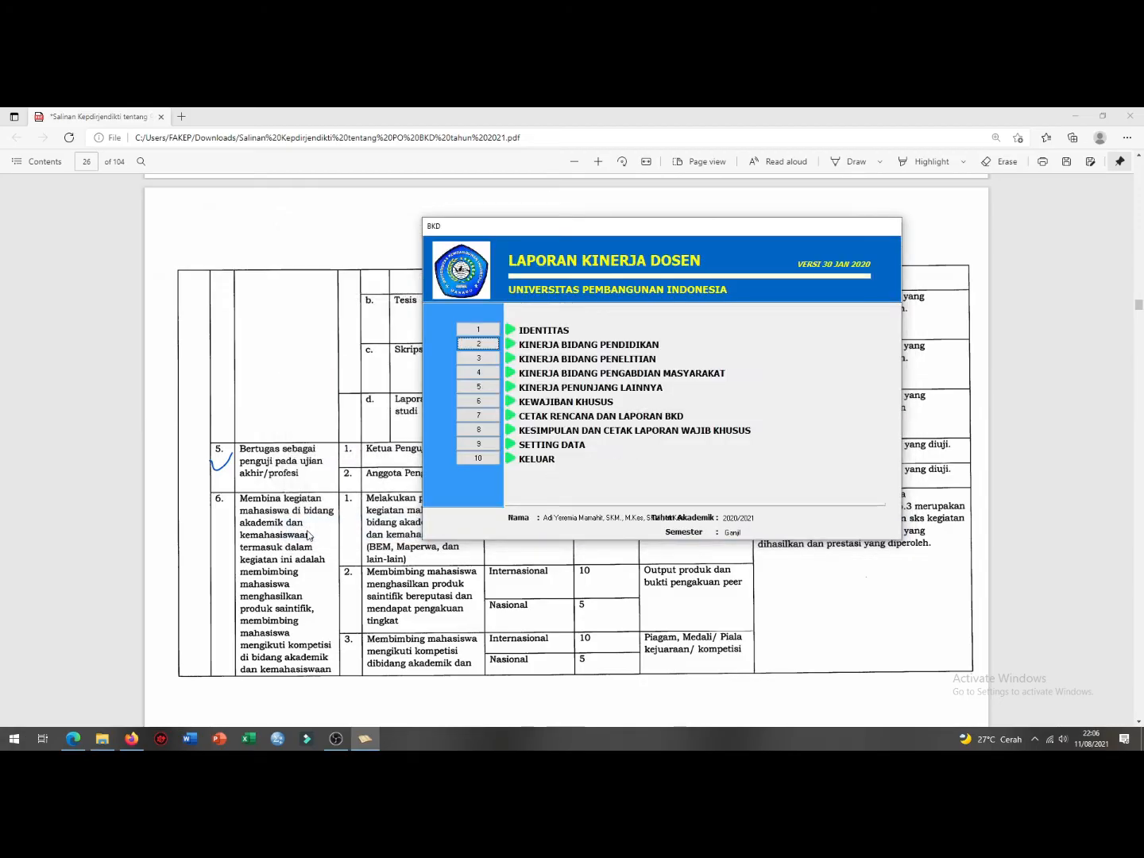
click(493, 361)
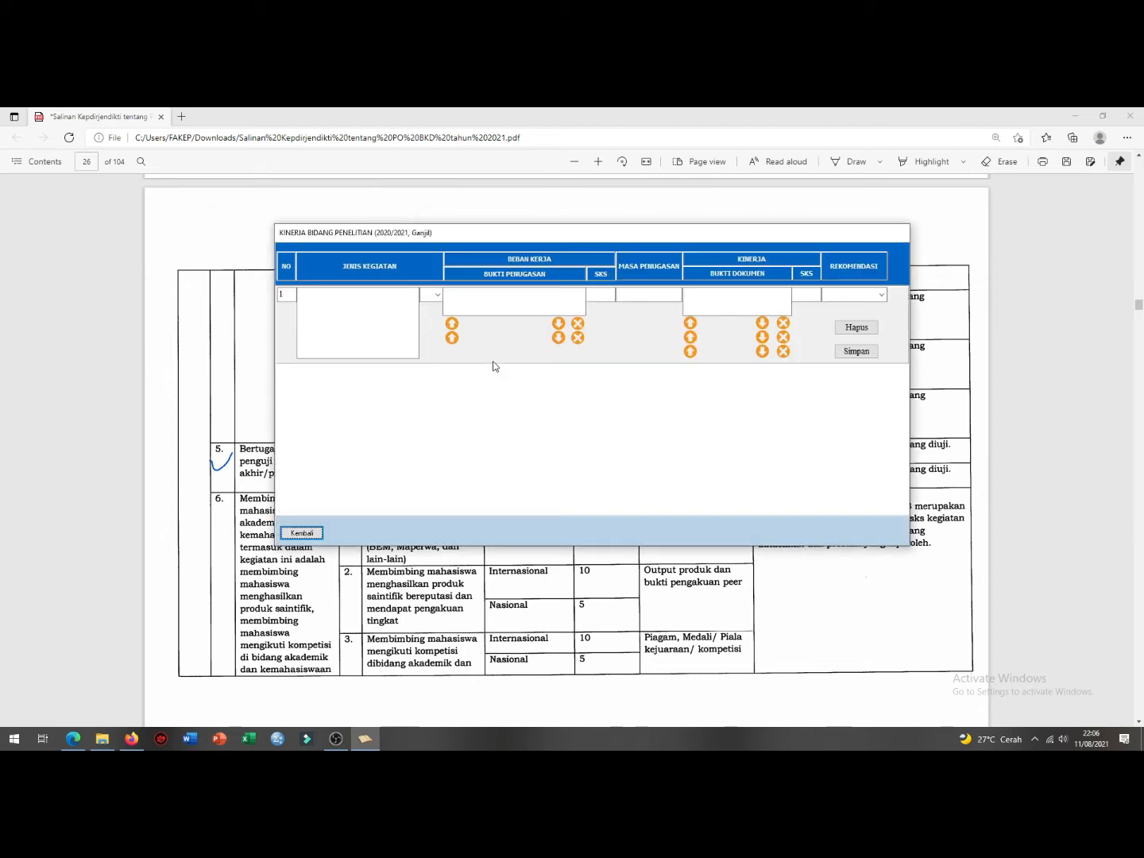
click(438, 295)
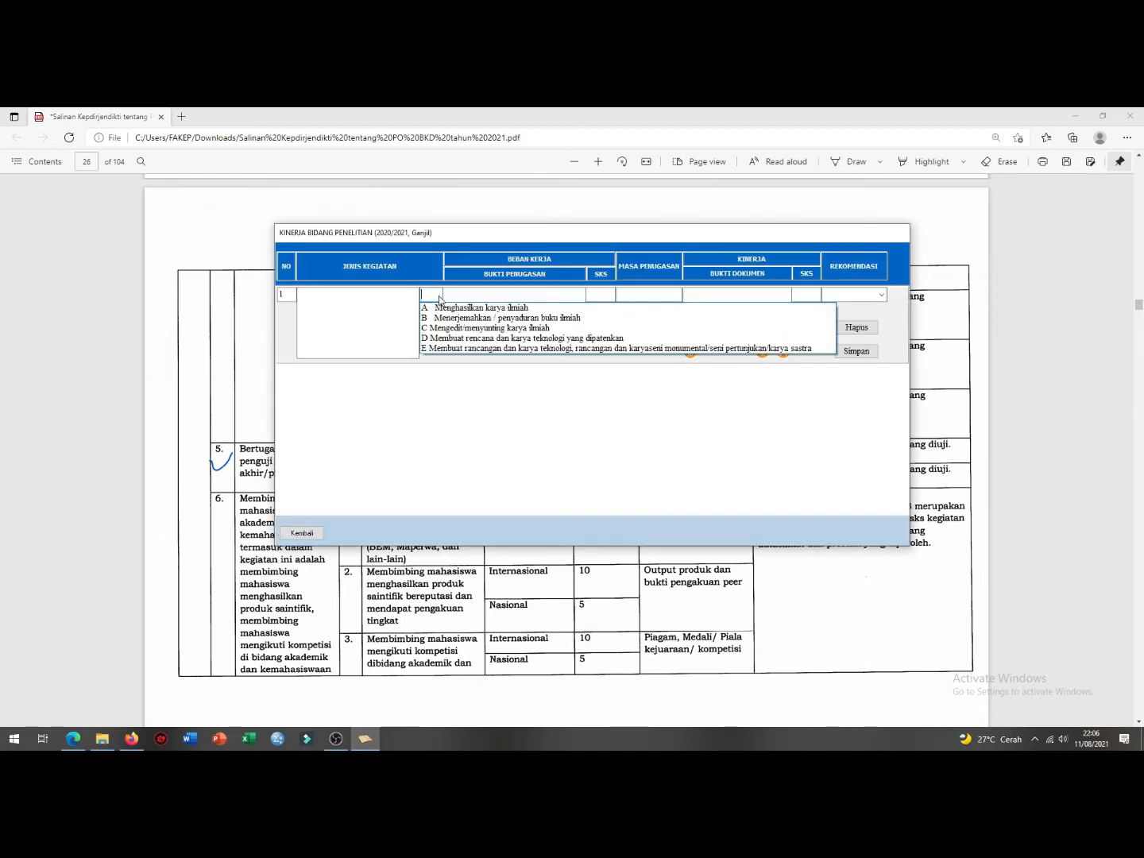
click(468, 305)
Step: Describe research row 1 as 'judul penelitian' with assignment proof 'no surat tugas'
click(363, 306)
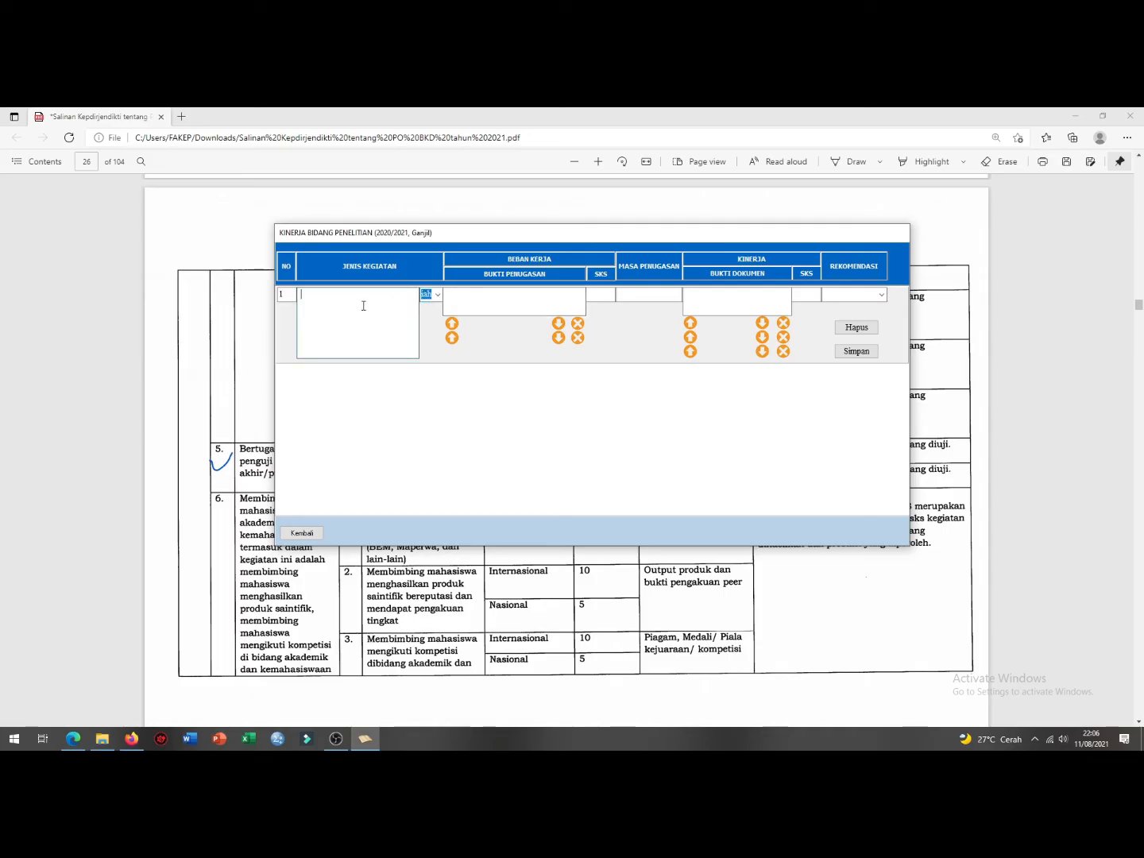
text(judul peneliti)
text(an ..........)
click(484, 297)
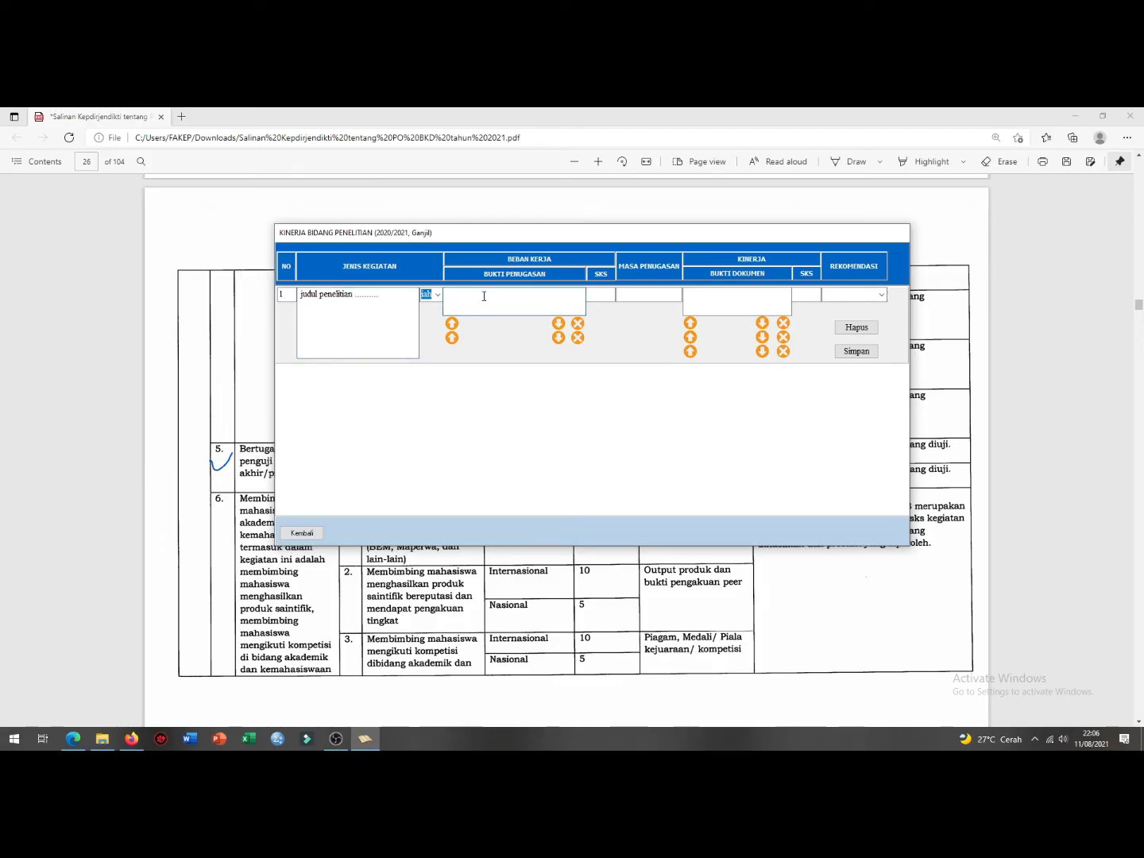
text(surat tugas)
click(447, 295)
text(no)
click(443, 591)
Step: Check rows 7 and 8 on page 27 of the guideline PDF, then restore the research form
scroll(319, 501, down, 10)
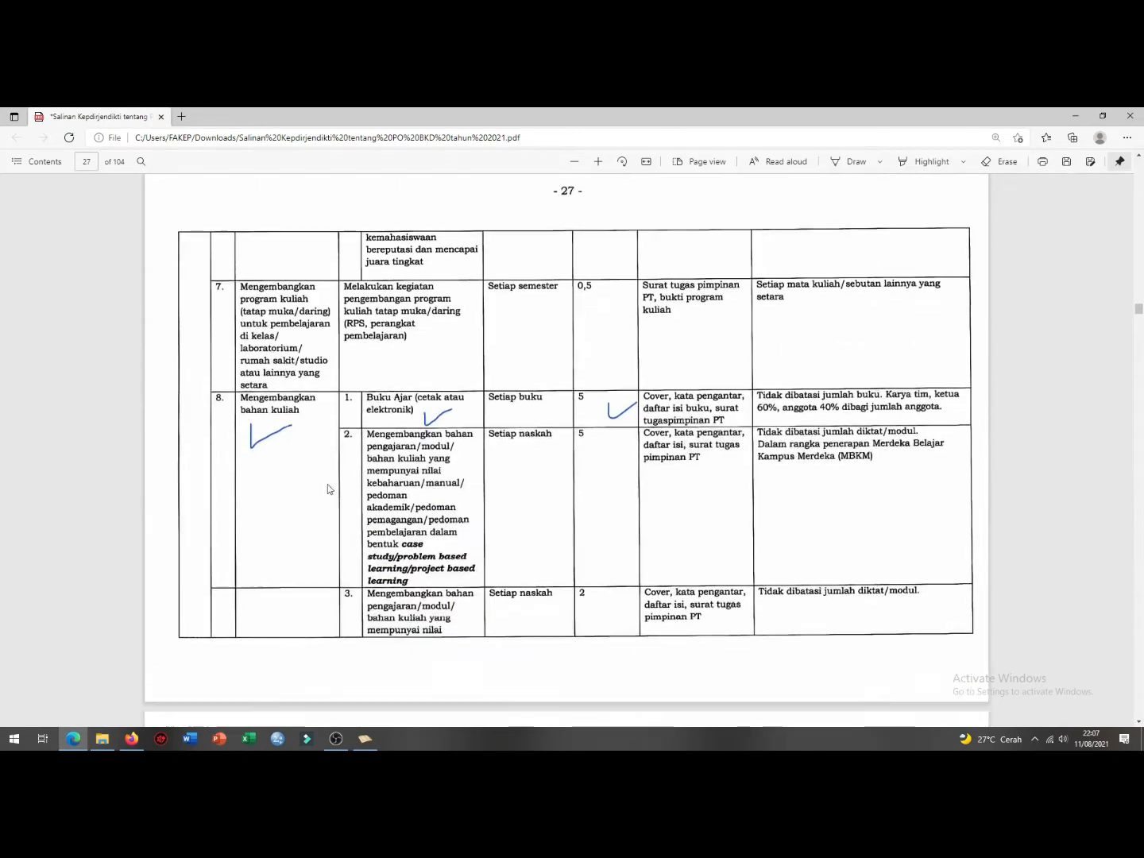
scroll(346, 469, down, 3)
scroll(404, 421, up, 4)
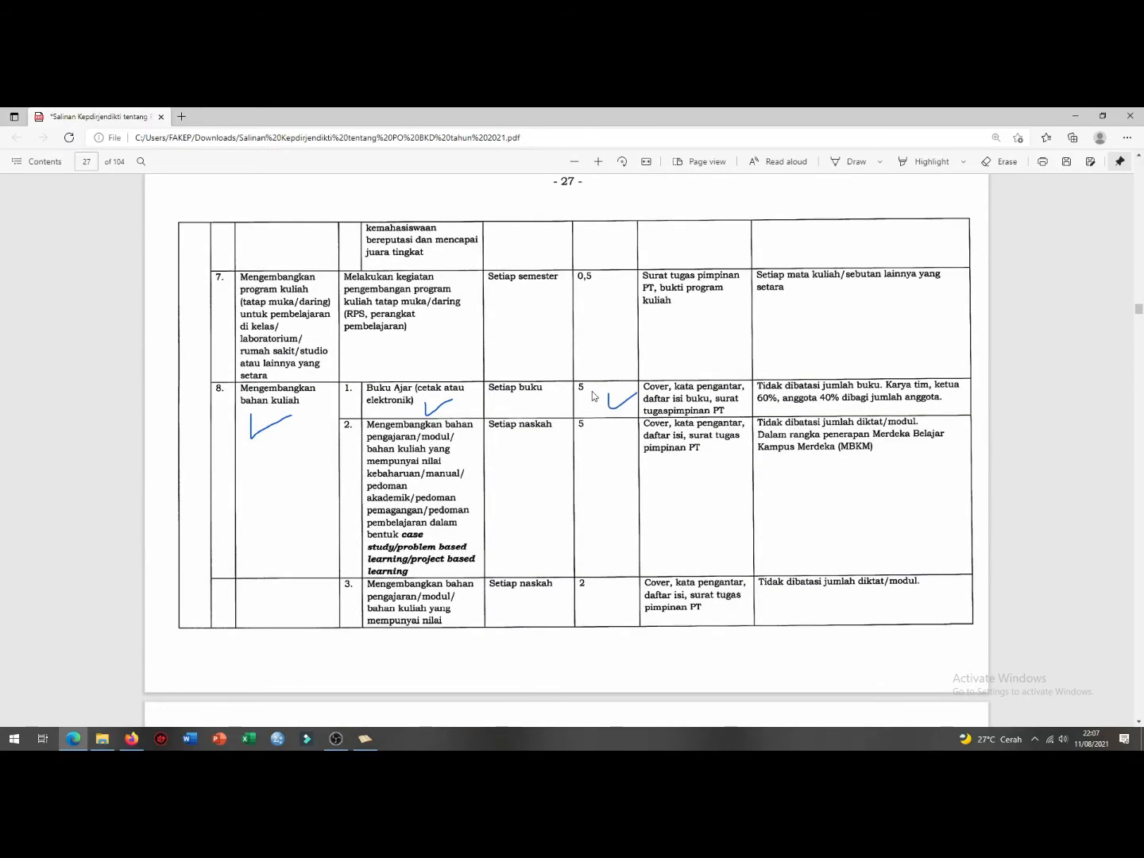
click(364, 740)
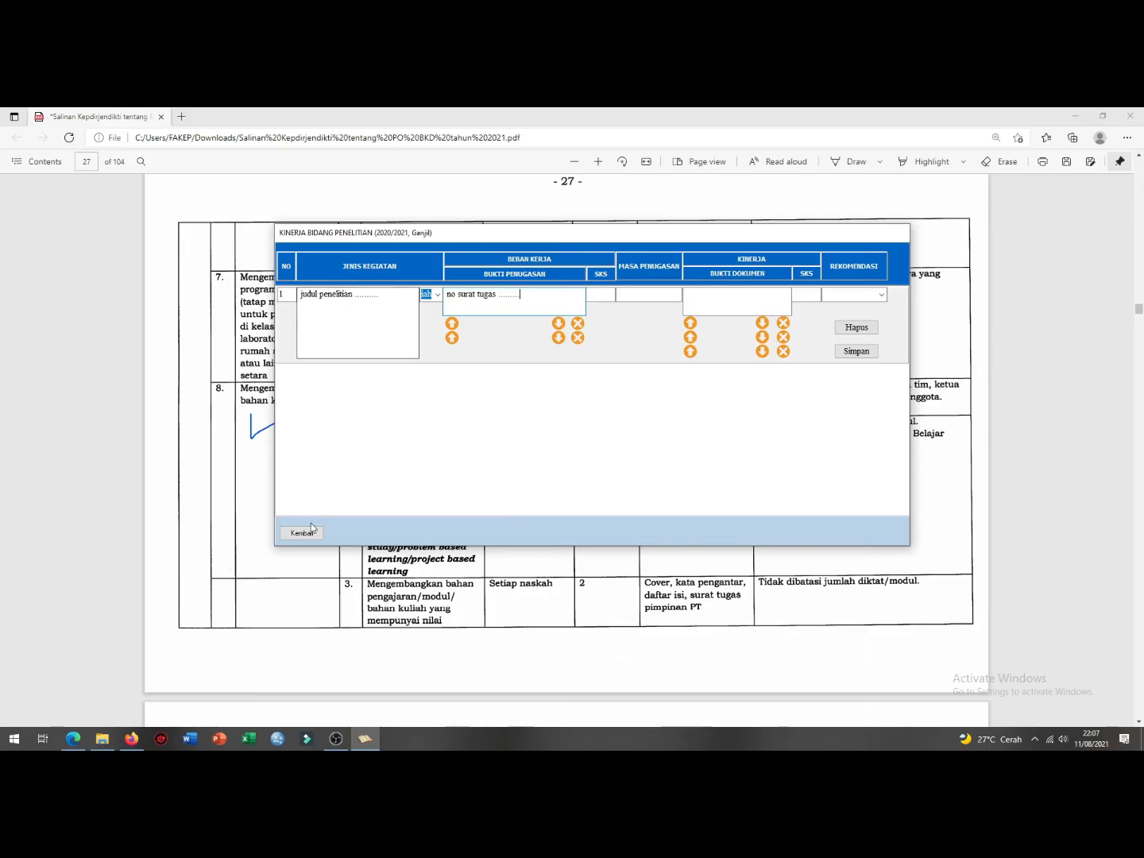
Step: Go back to the education activities, re-save row 3, then add row 4 and list its categories
click(305, 533)
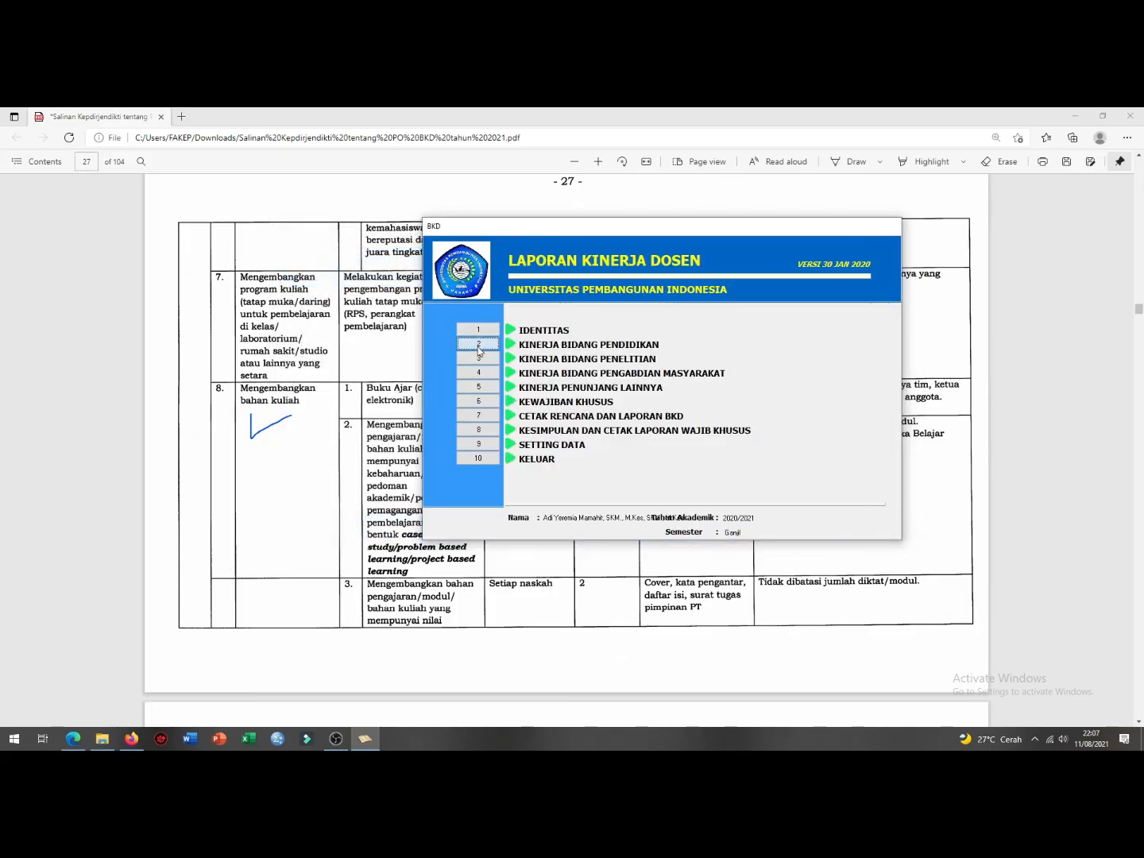
click(478, 347)
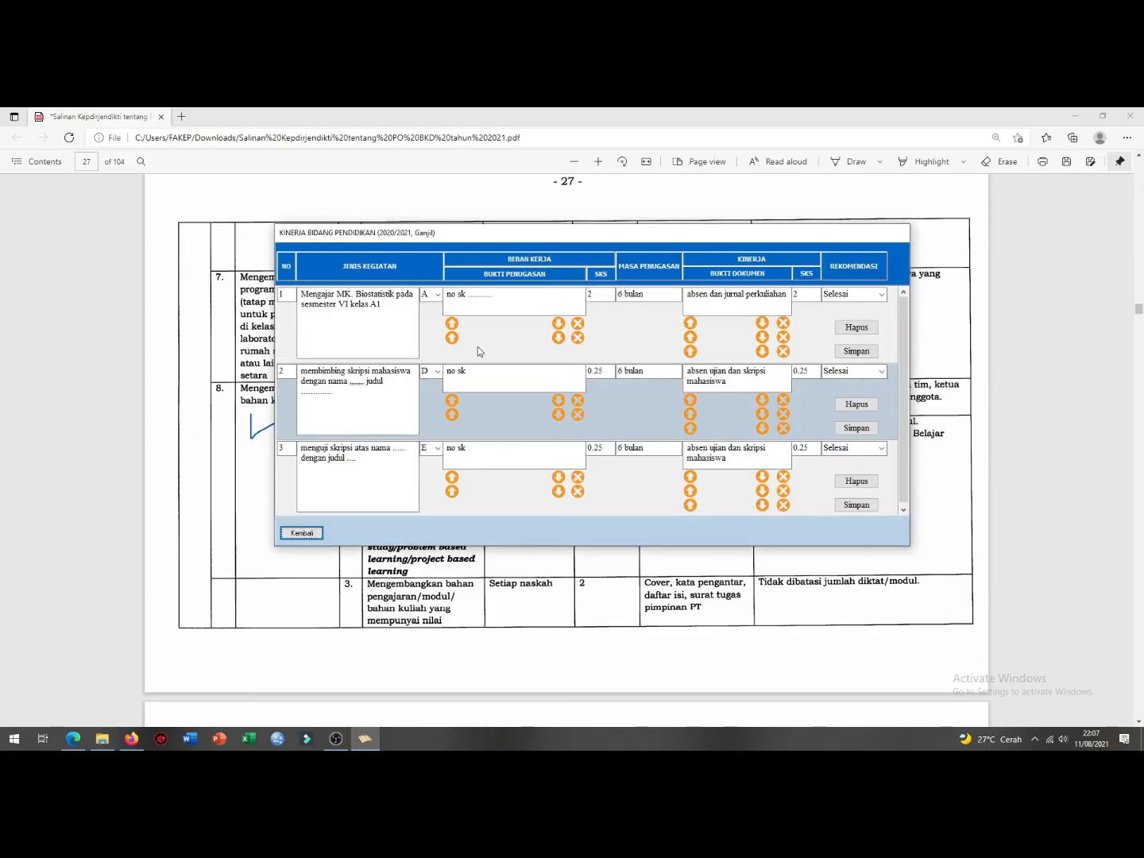
click(861, 508)
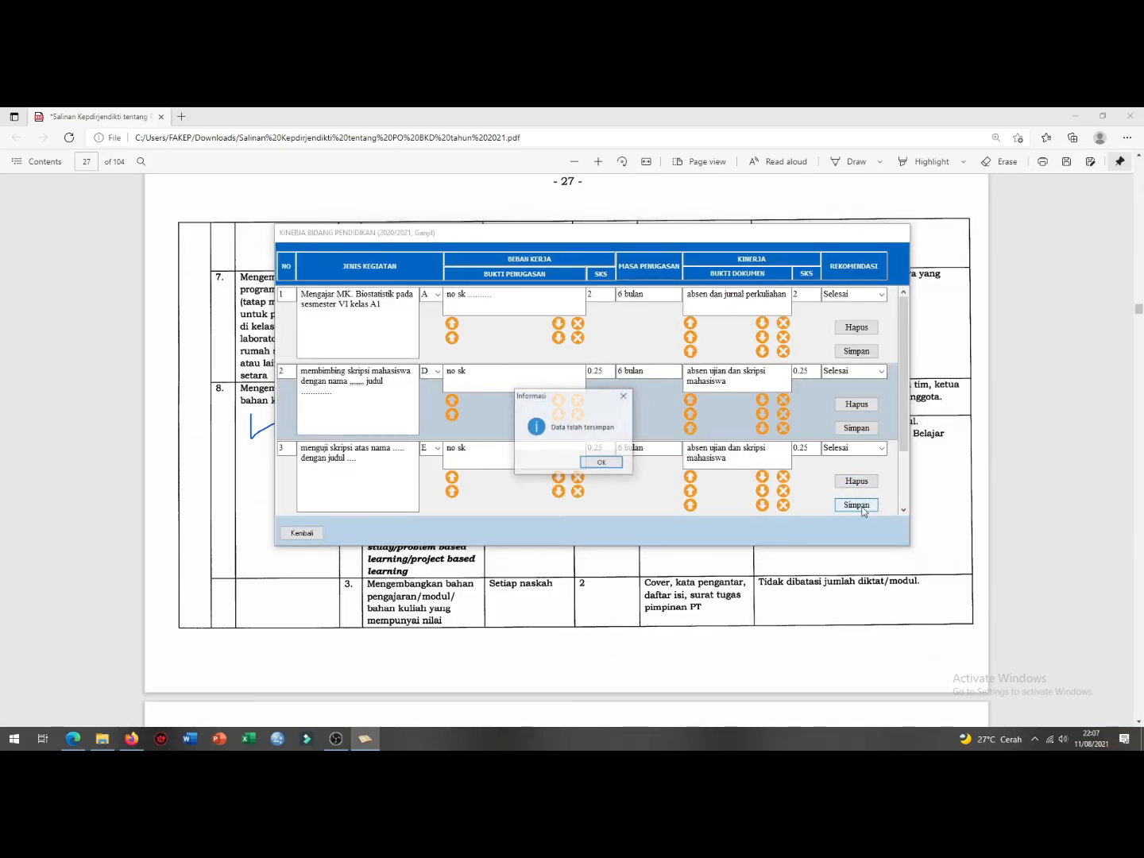
click(600, 463)
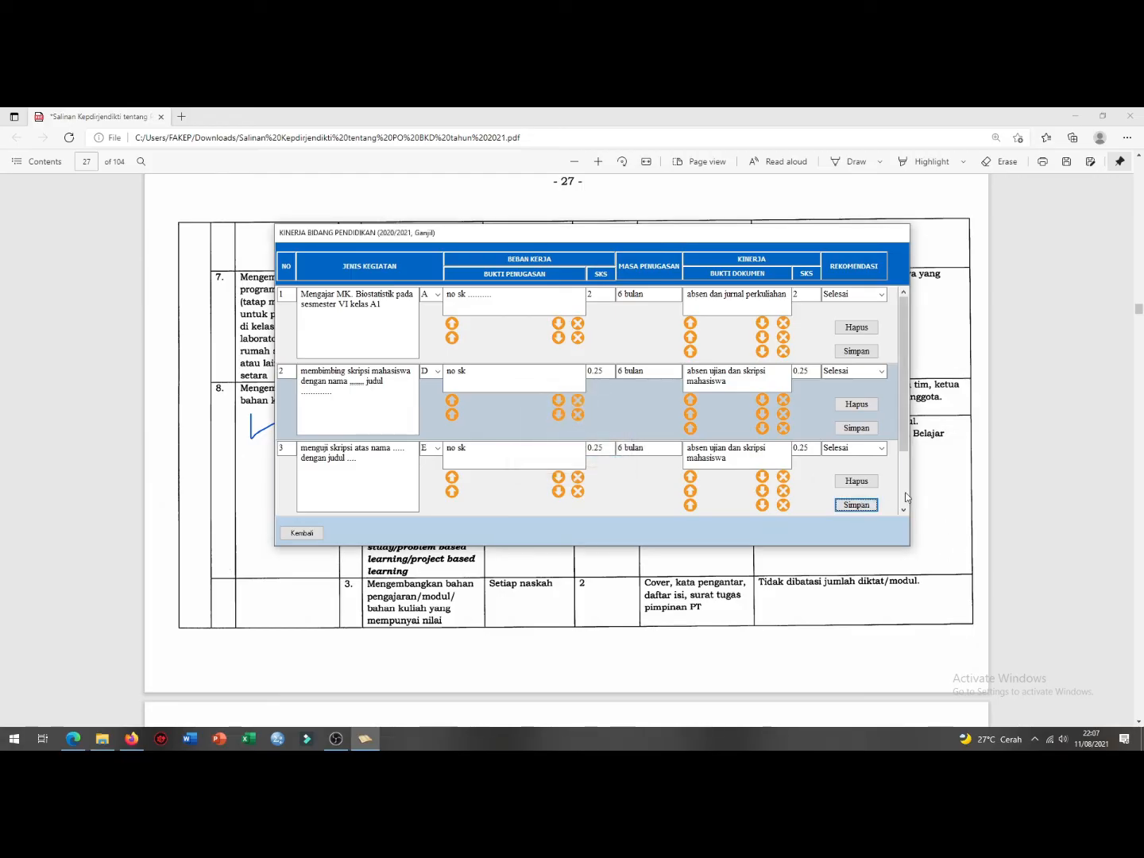
click(904, 492)
click(438, 446)
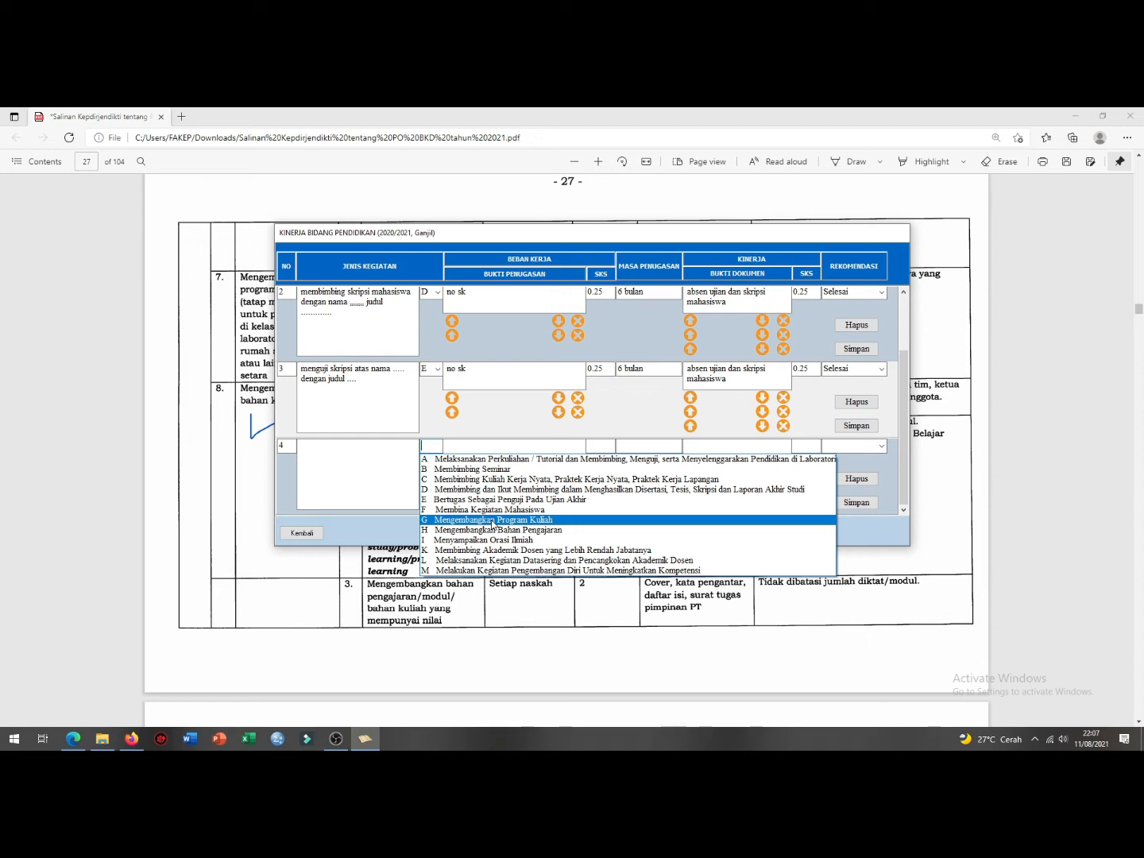
Step: Fill row 4 with category H, 'menghasilkan buku ajar dengan judul metodologi penelitian', 'surat tugas', duration 6
click(498, 531)
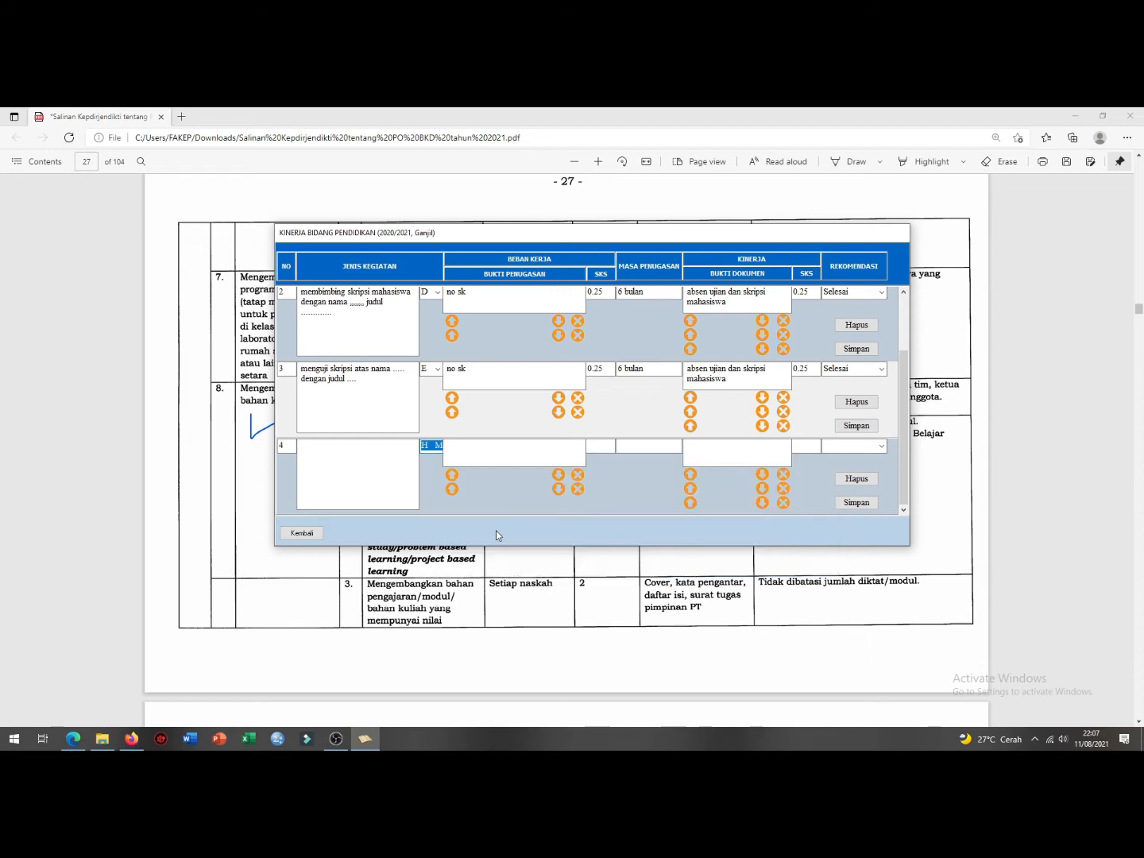
click(330, 458)
text(men)
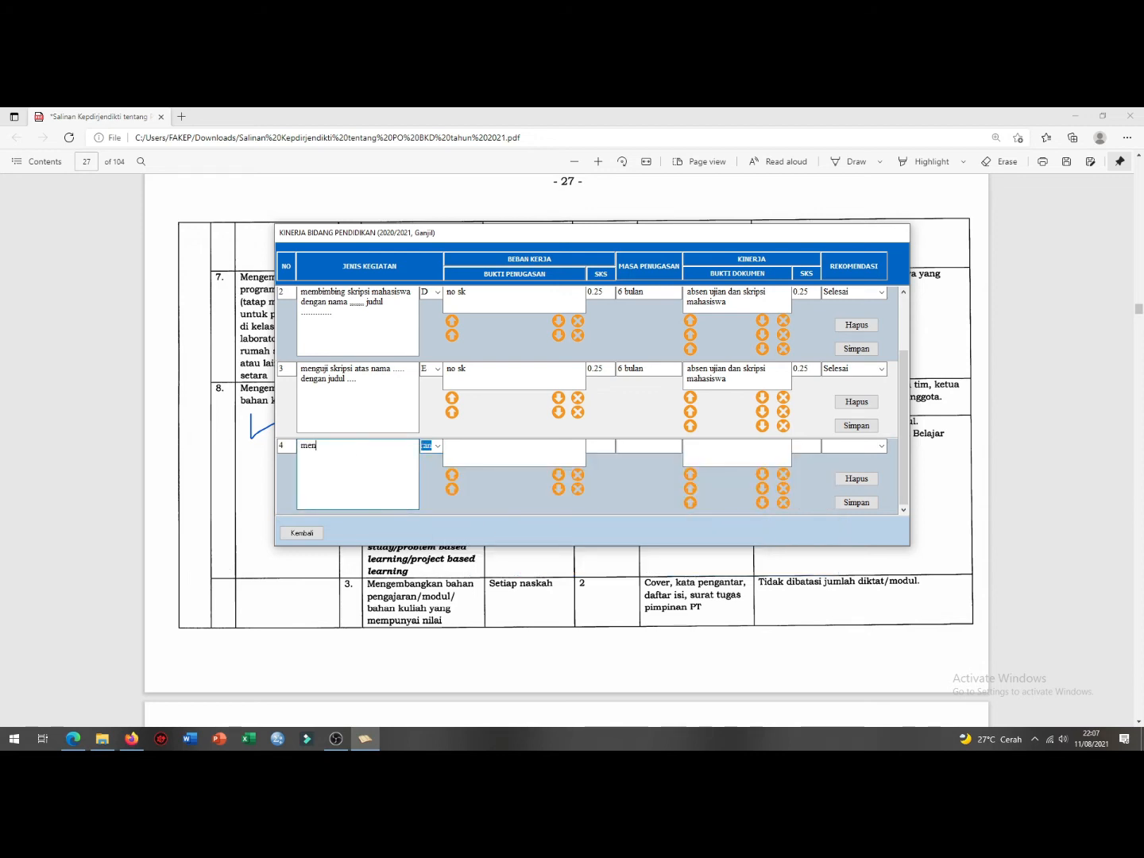
text(ghasilkan buku ajar dengan judul metod)
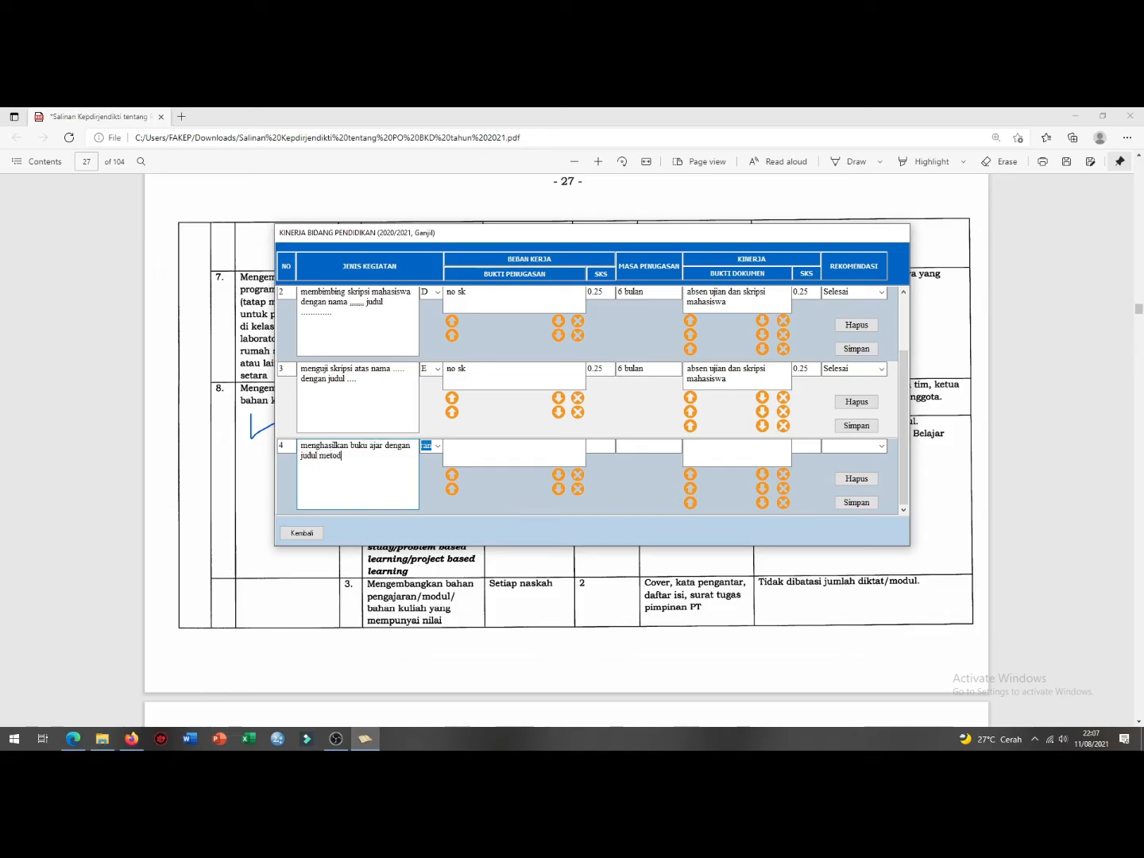
text(ologi penelitian)
click(486, 445)
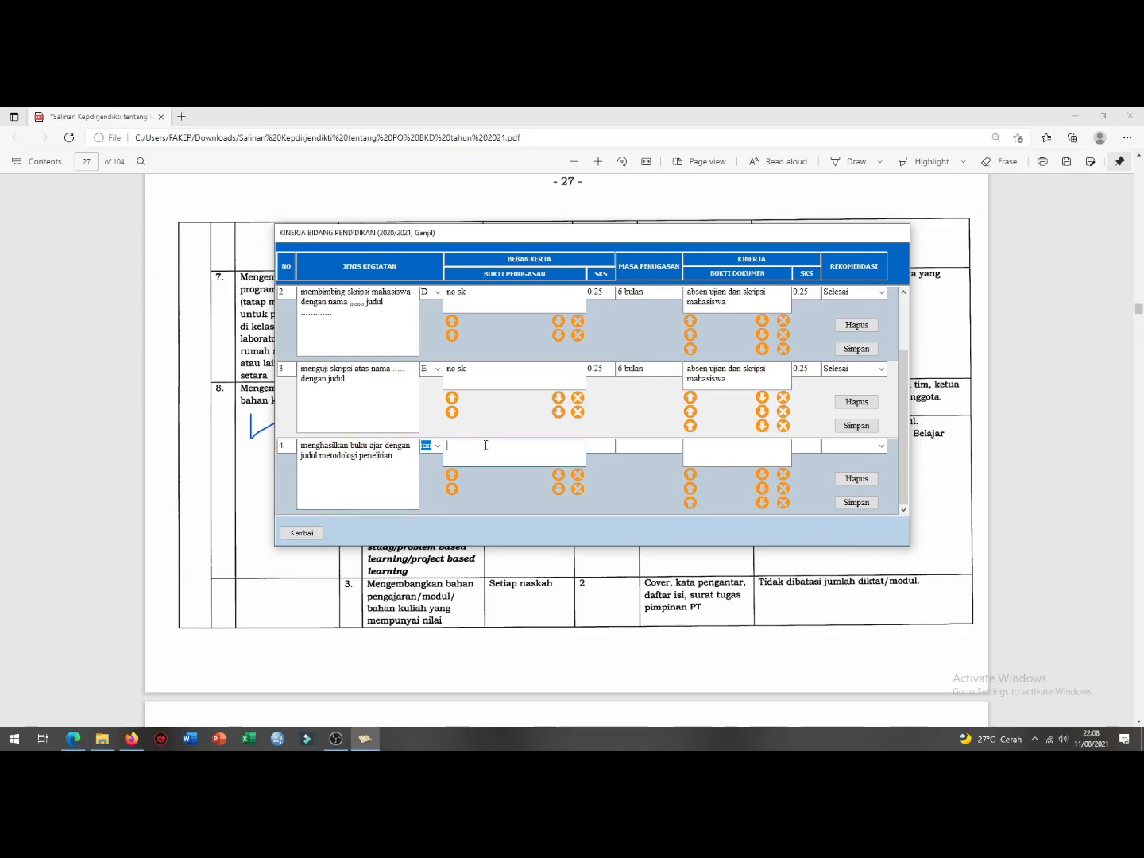
text(surat tugas)
click(600, 448)
click(651, 446)
text(6 bulan)
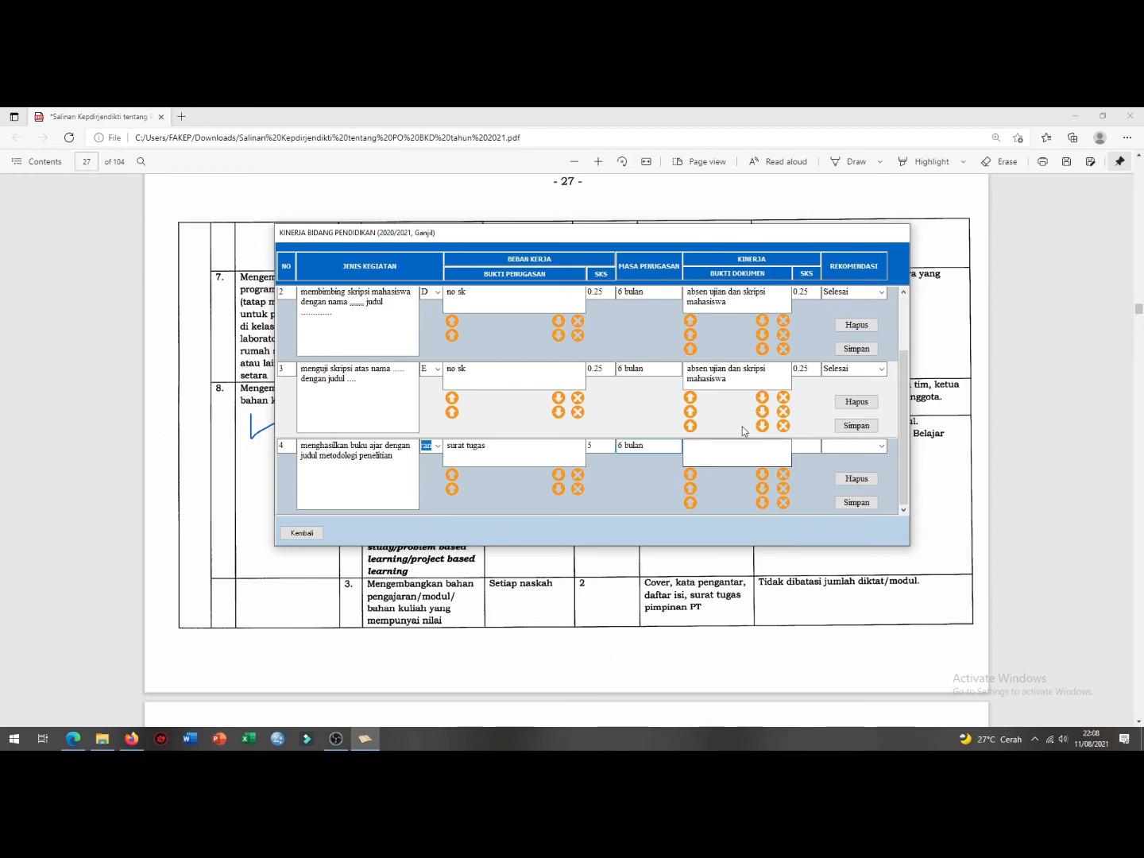
Step: Enter evidence 'buku dan link online' and performance credits 5, set Selesai, and save row 4
click(704, 458)
text(buku)
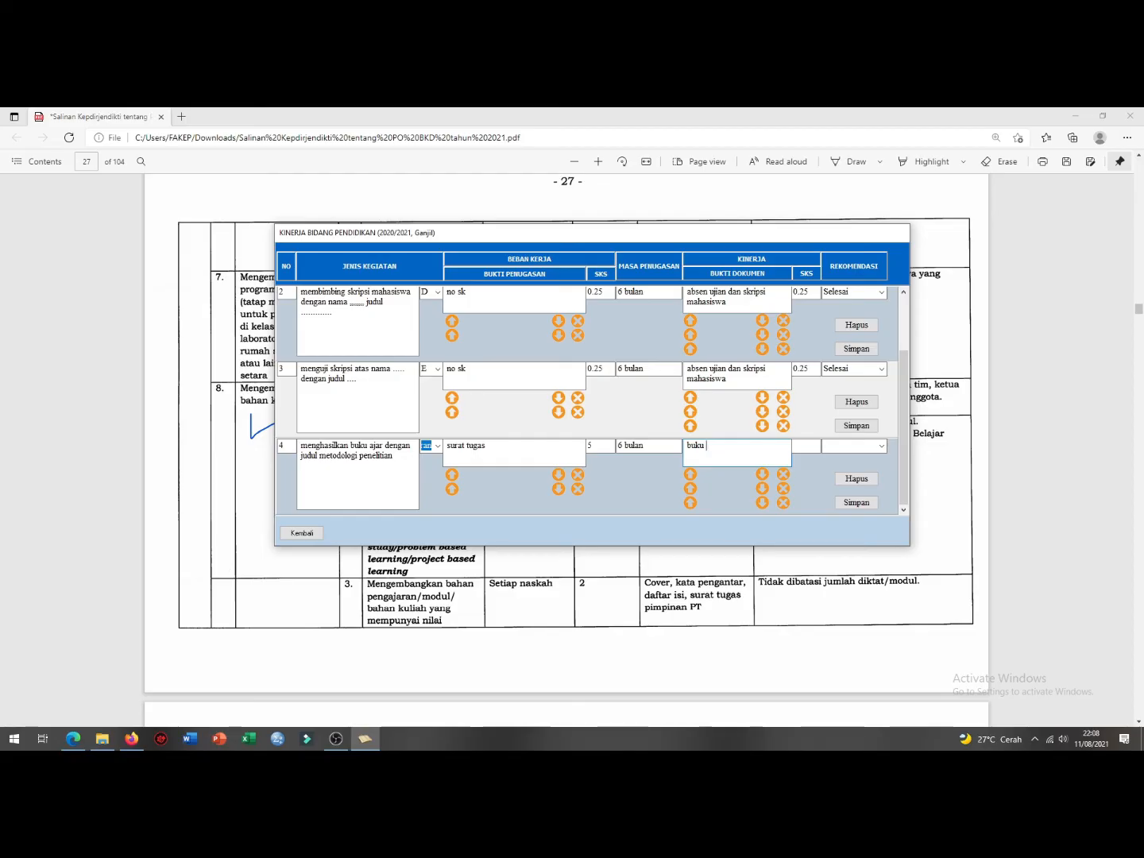
text(dan link online)
key(Tab)
text(5)
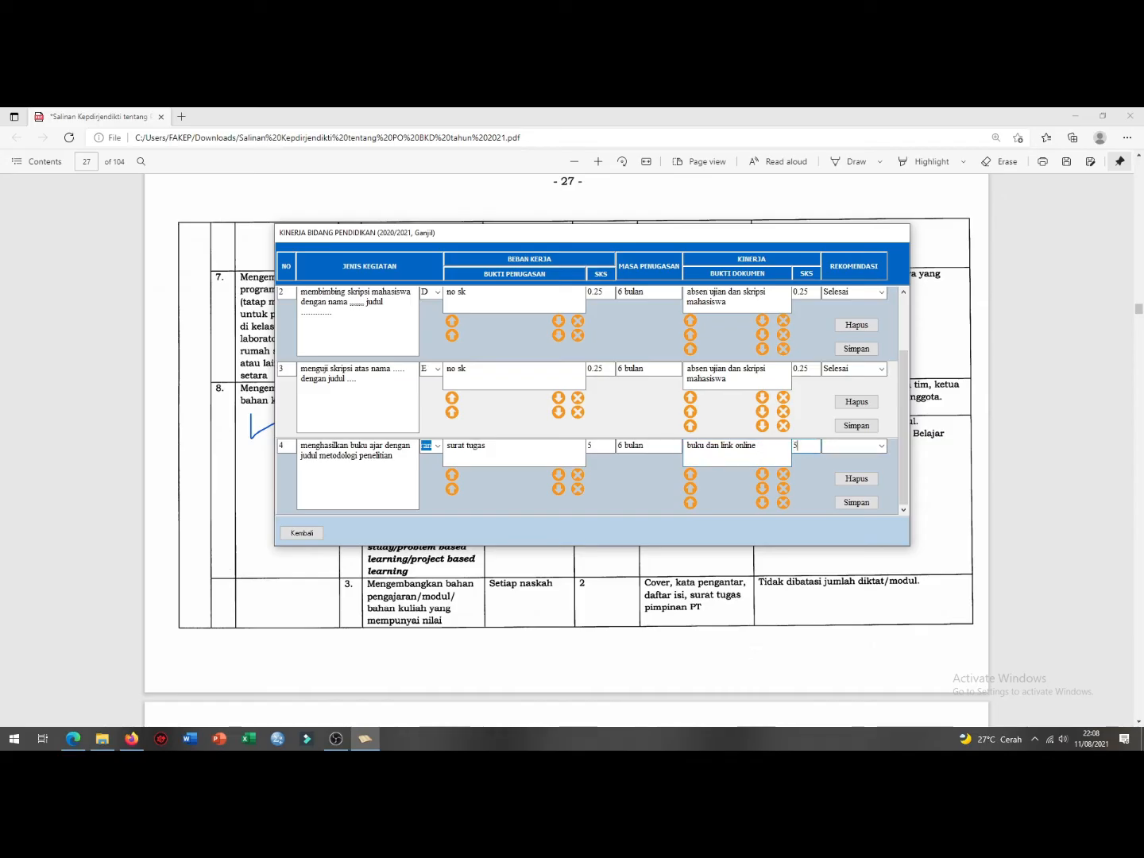
click(881, 446)
click(860, 463)
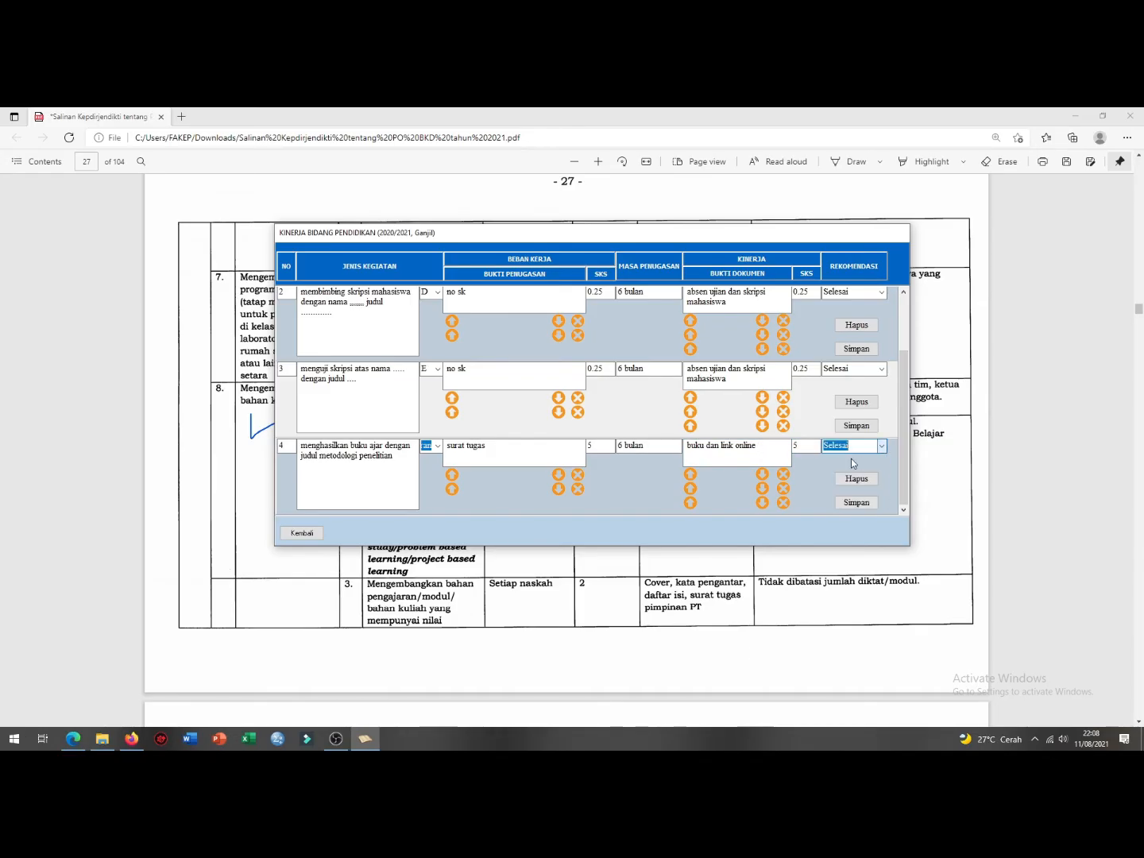
click(856, 503)
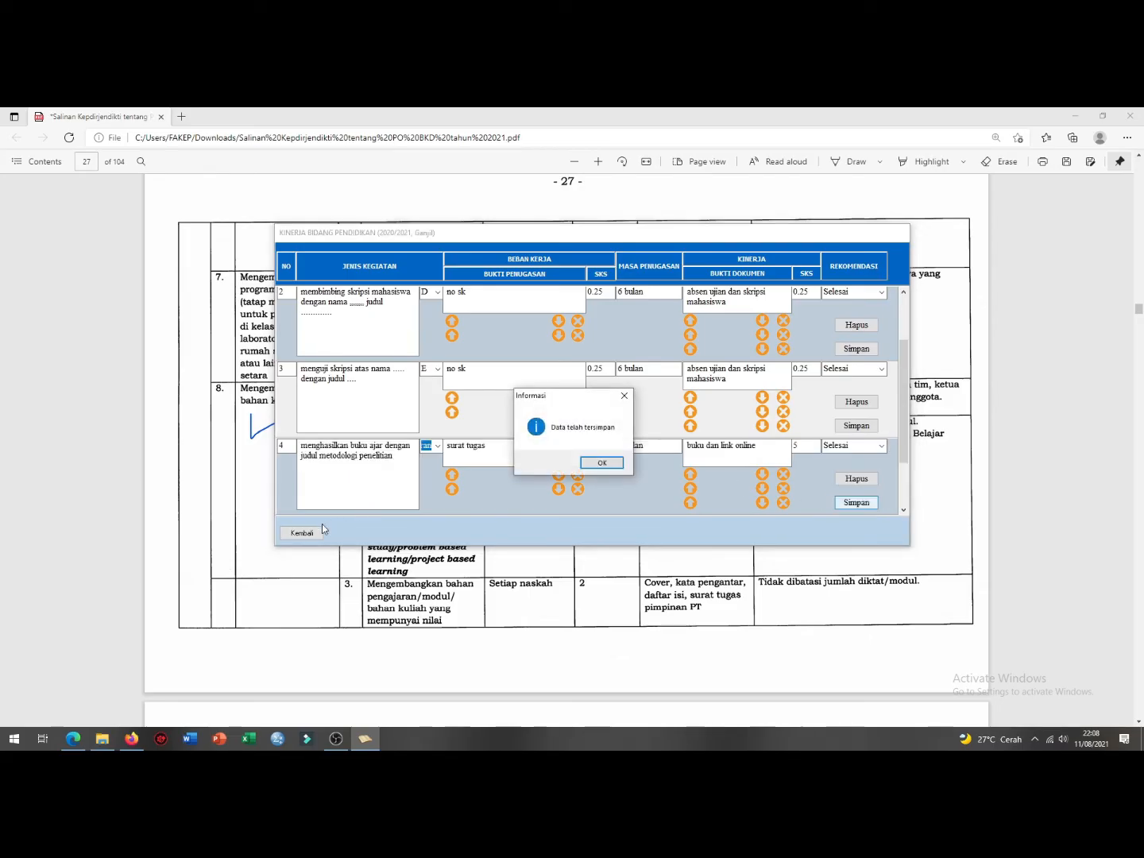
click(597, 463)
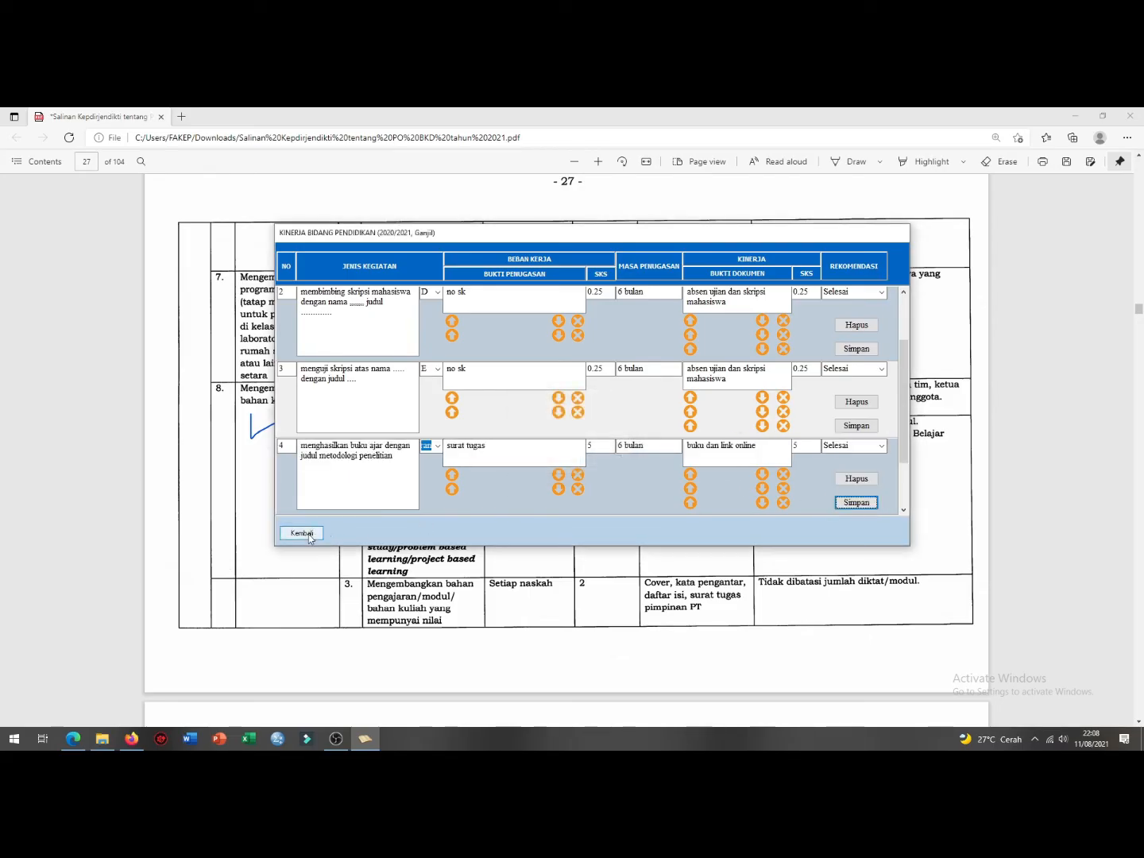
Step: Leave the education form and open the research performance form
click(302, 533)
click(377, 496)
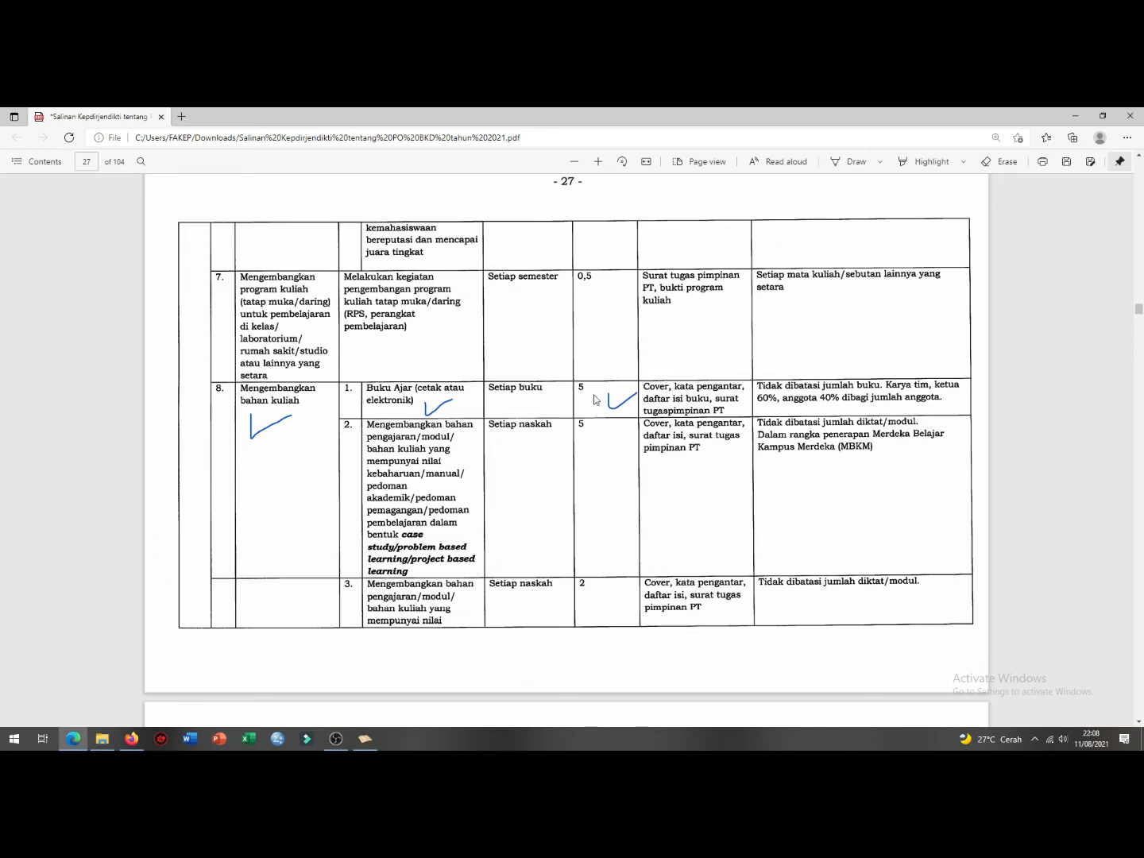
click(365, 737)
click(484, 360)
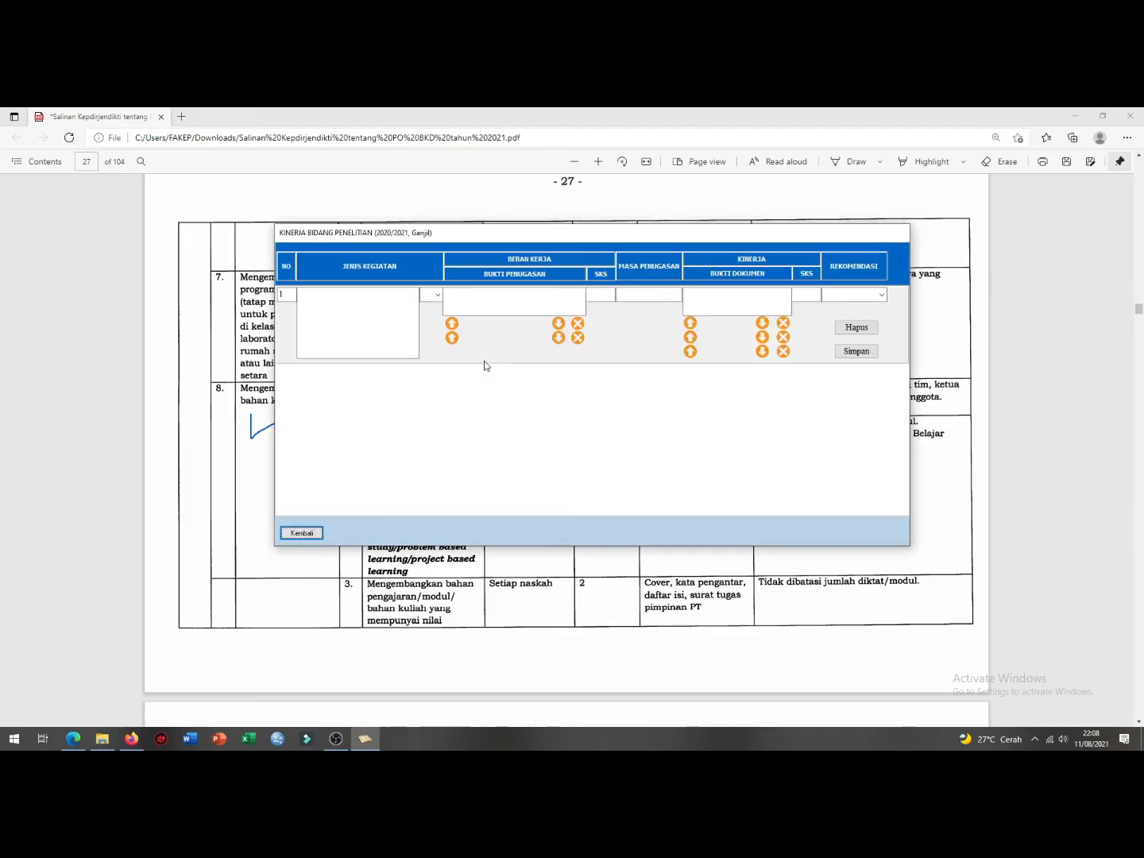
click(301, 532)
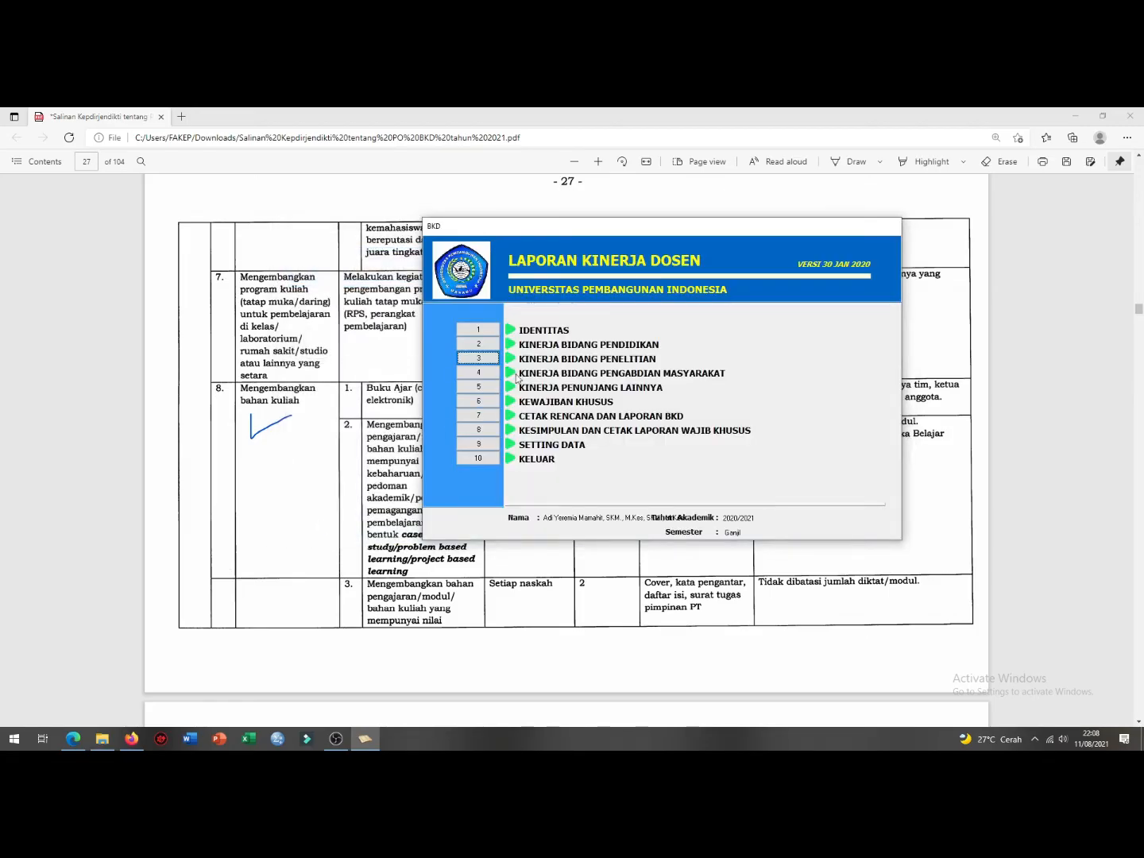
click(489, 359)
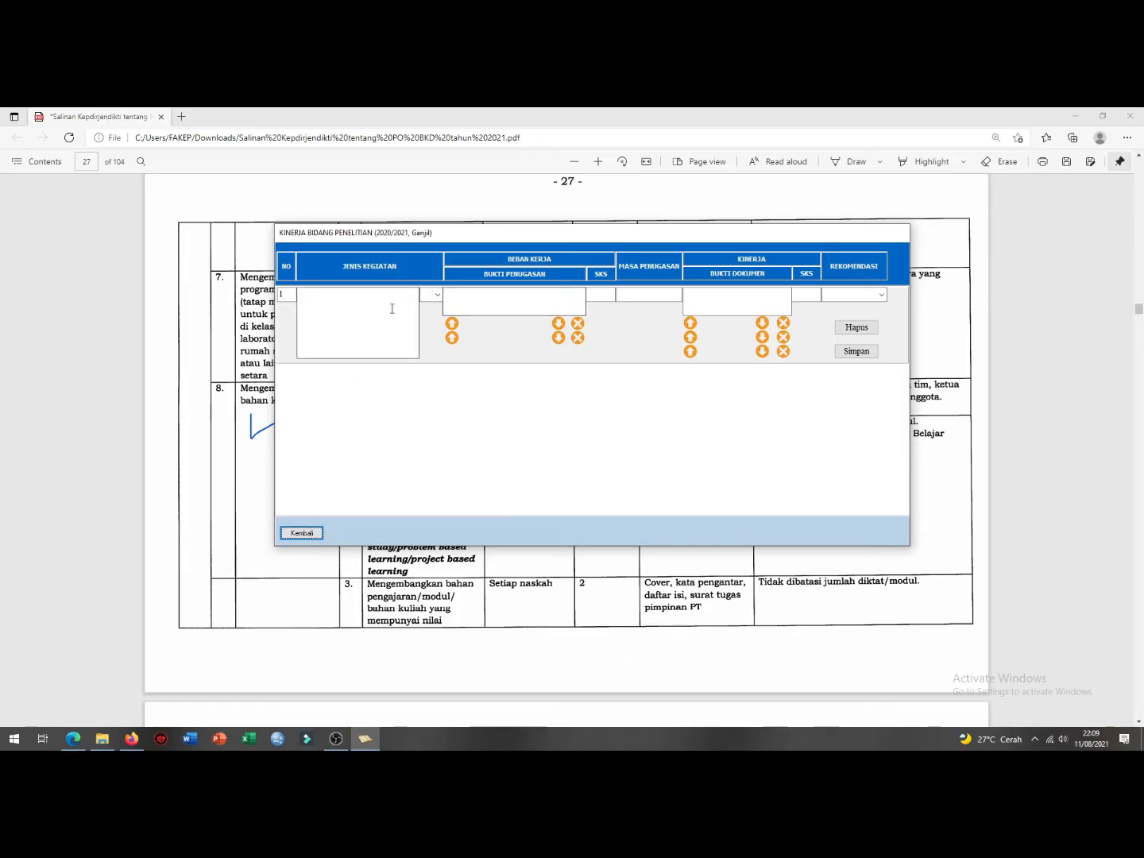
Step: Begin research row 1 with title 'judul penelitian ..........', type A, and evidence 'surat tugas'
click(330, 293)
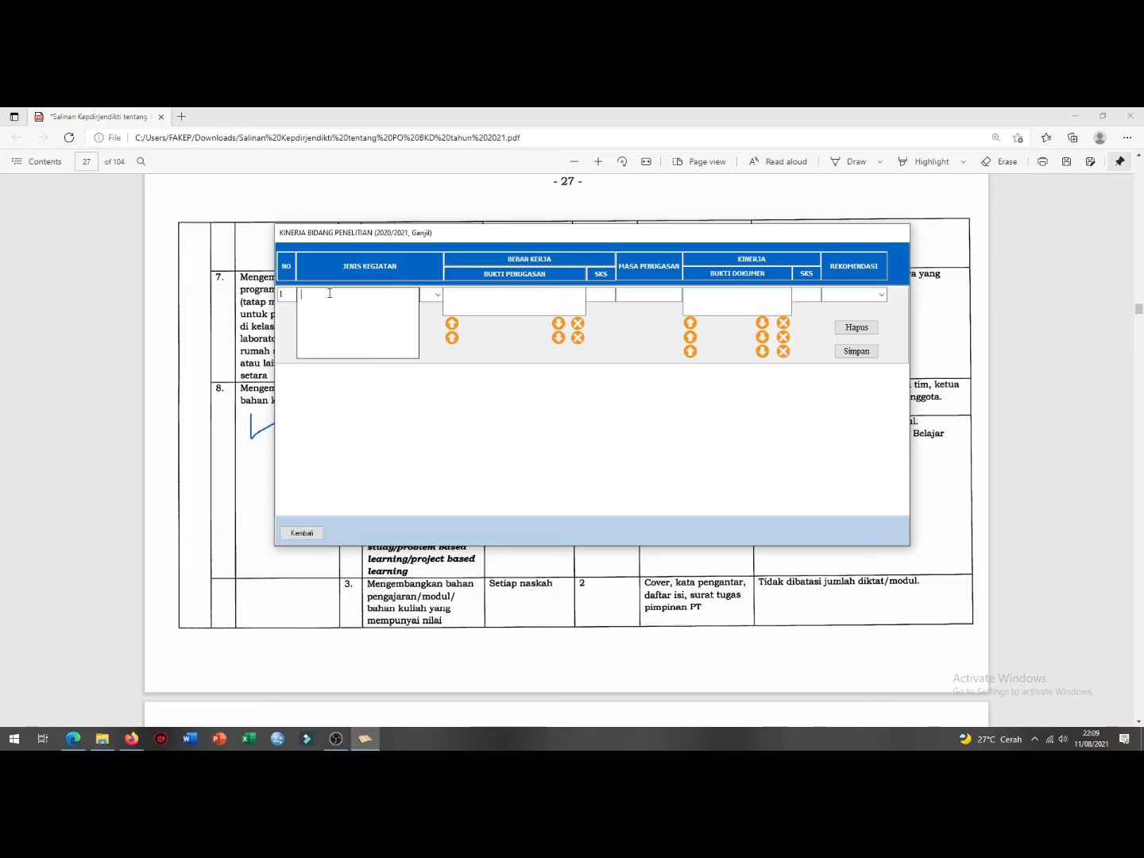
text(judul peneli)
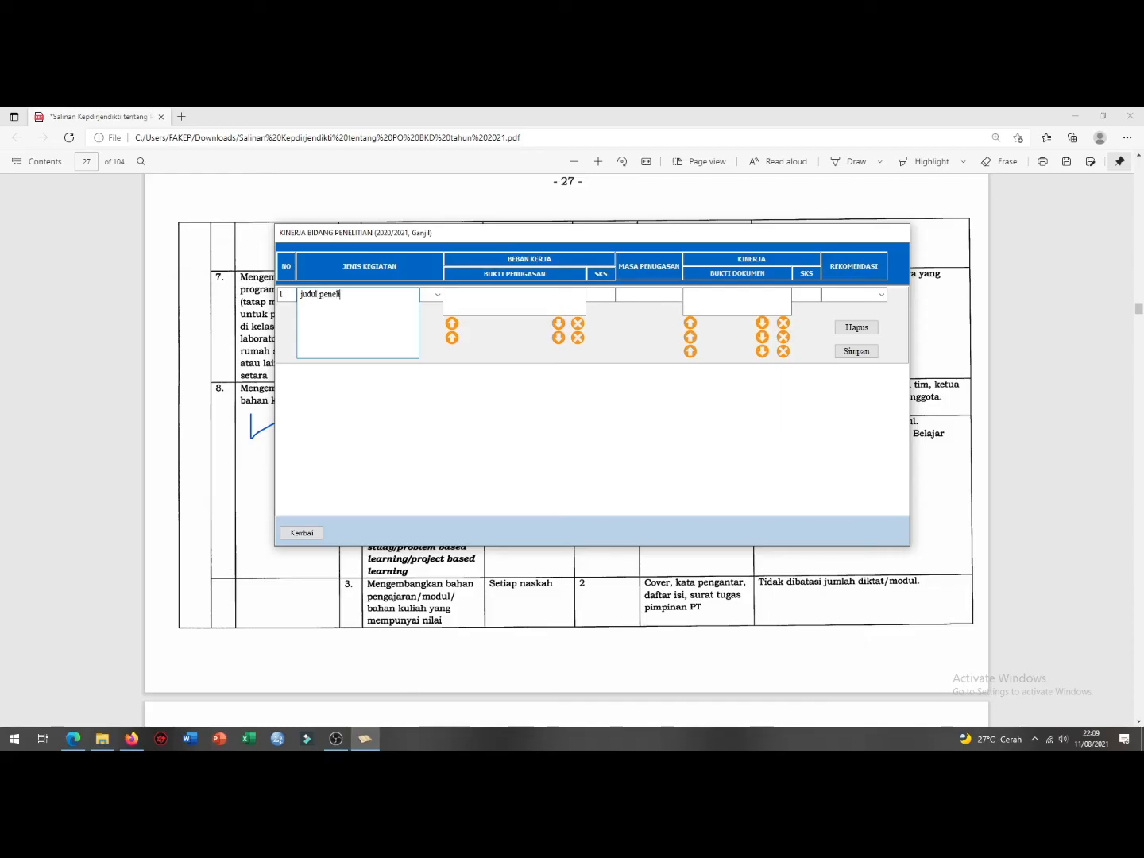
text(tian ..........)
click(435, 295)
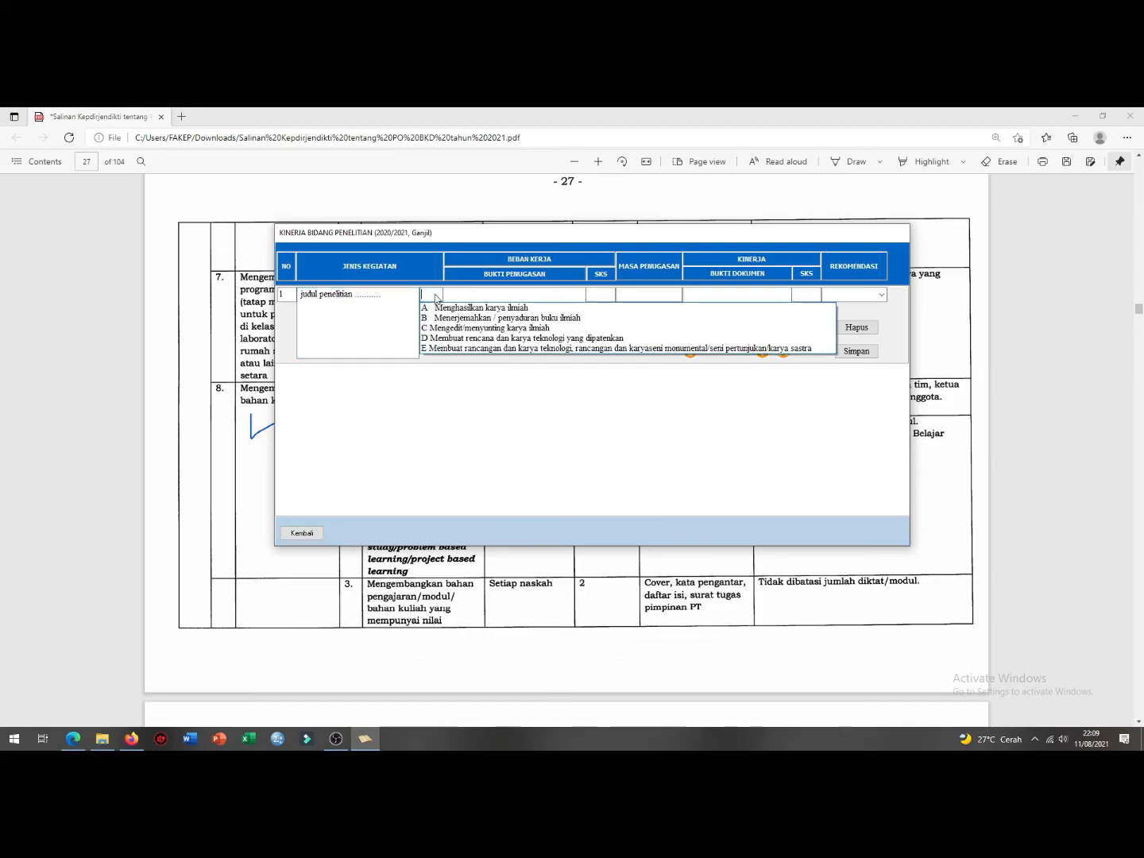
click(444, 308)
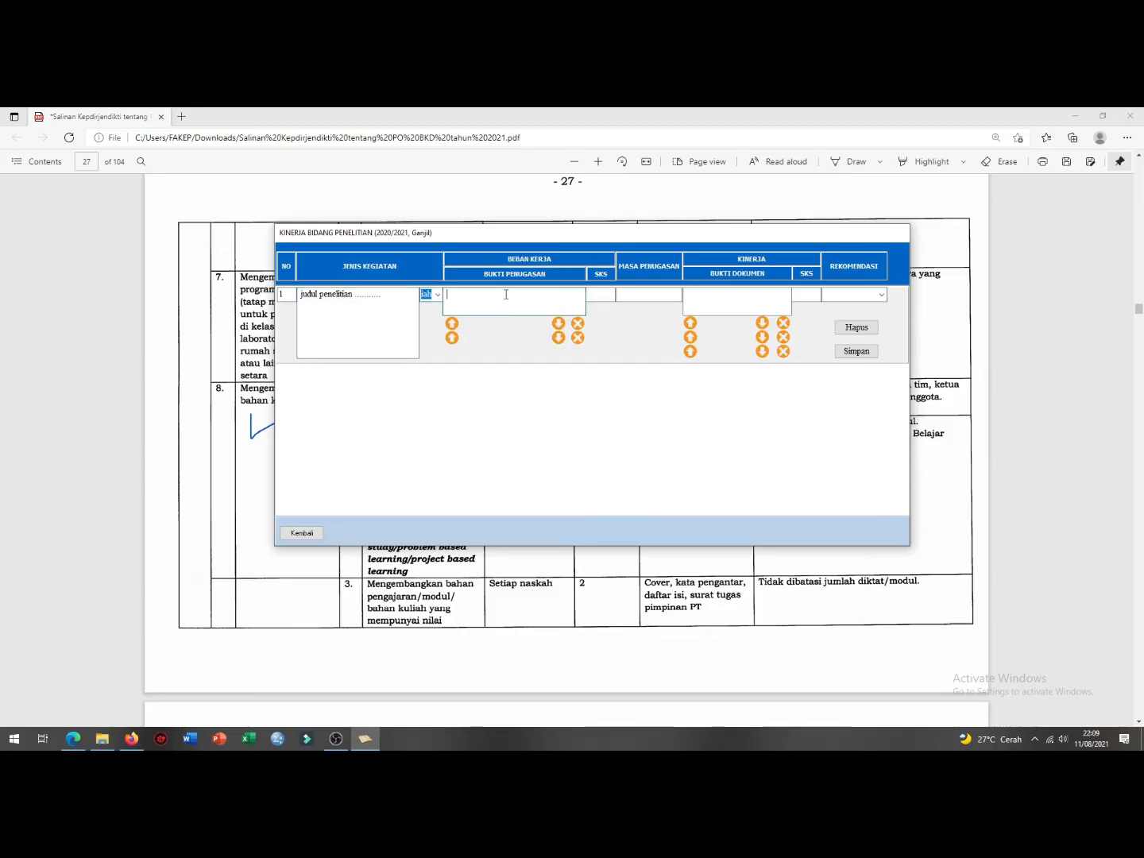
text(surat )
text(tugas dari)
key(BackSpace)
key(BackSpace)
key(BackSpace)
drag(530, 296, 501, 297)
click(590, 297)
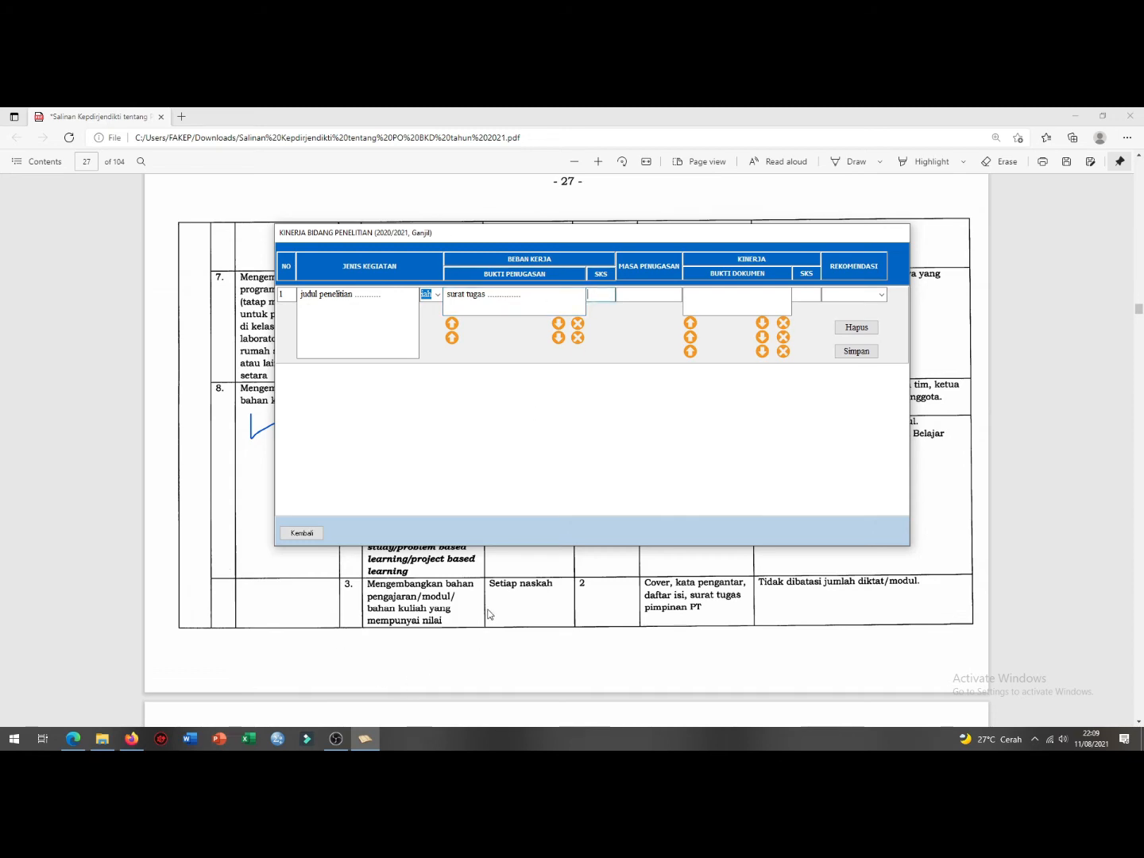
Step: Scroll the regulation PDF to page 32's journal article credit values (10, 7,5, 6,25, 2,5)
click(488, 613)
scroll(398, 445, down, 20)
scroll(395, 439, down, 15)
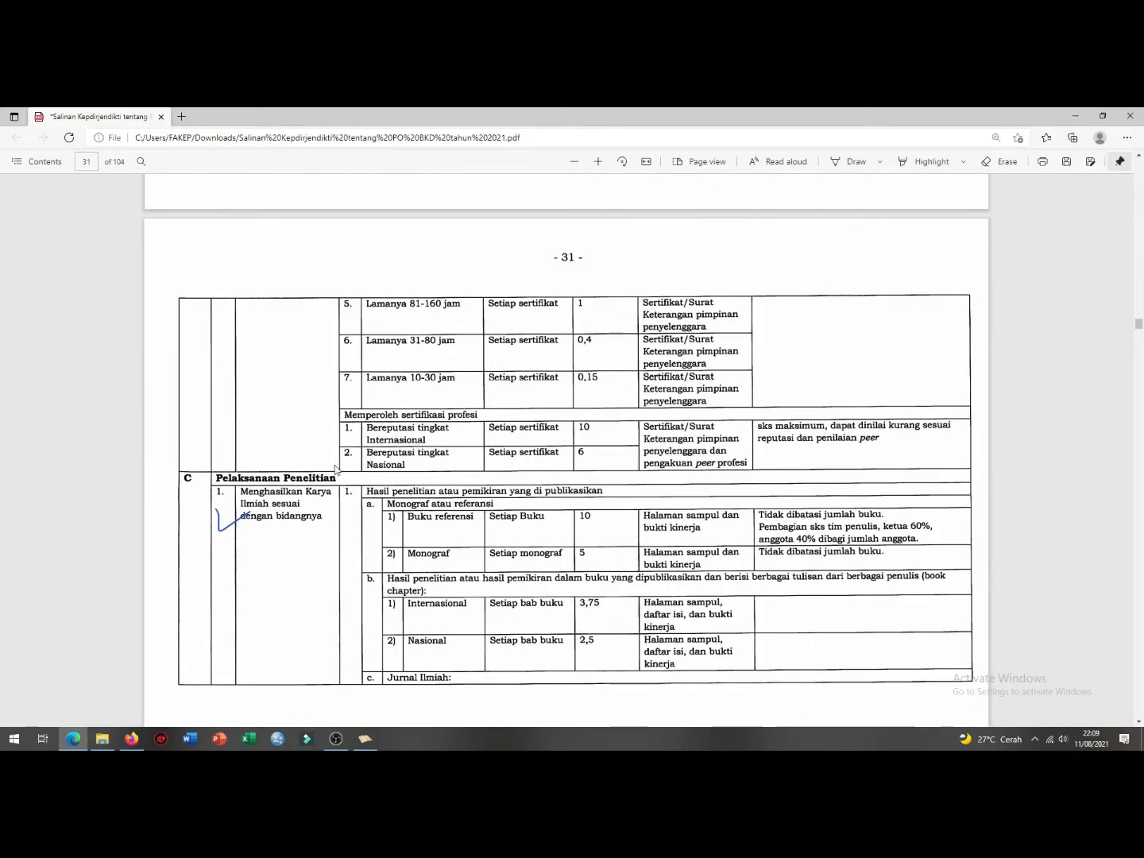
scroll(329, 500, down, 4)
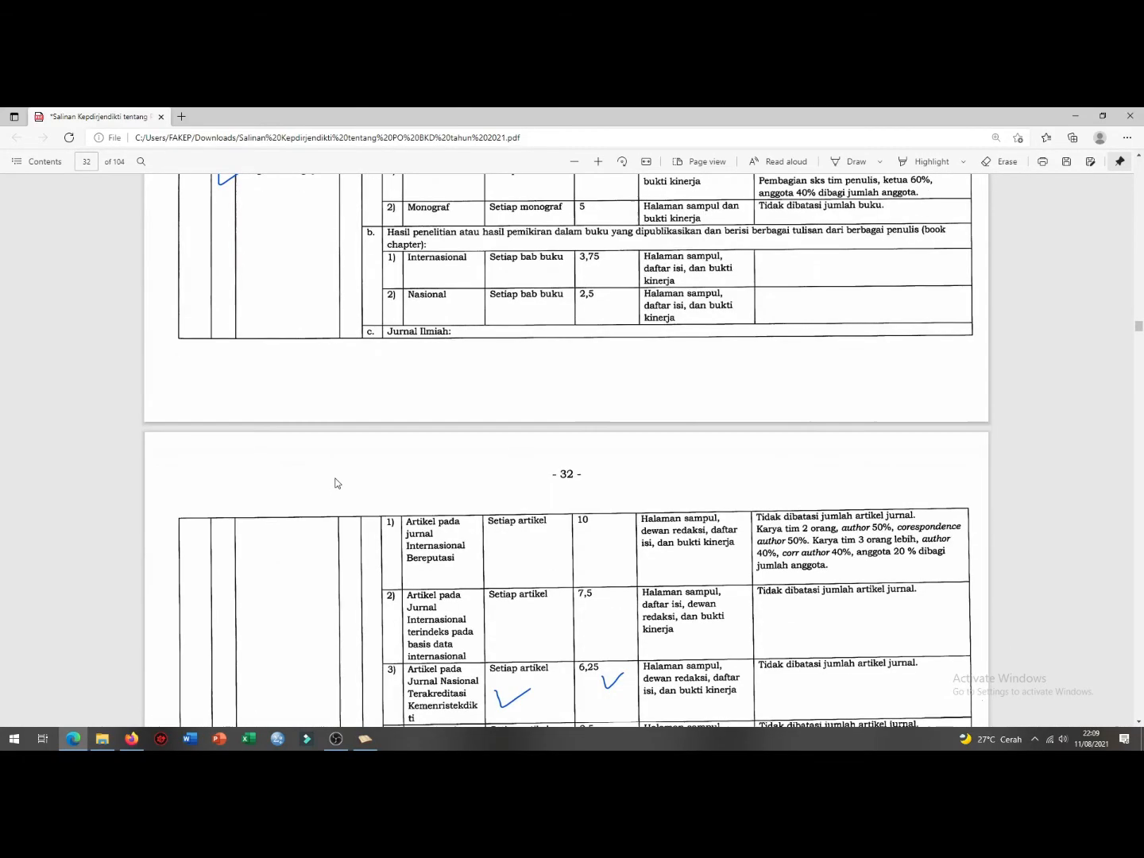
scroll(349, 492, down, 1)
scroll(360, 469, down, 1)
scroll(263, 416, up, 14)
scroll(212, 447, down, 5)
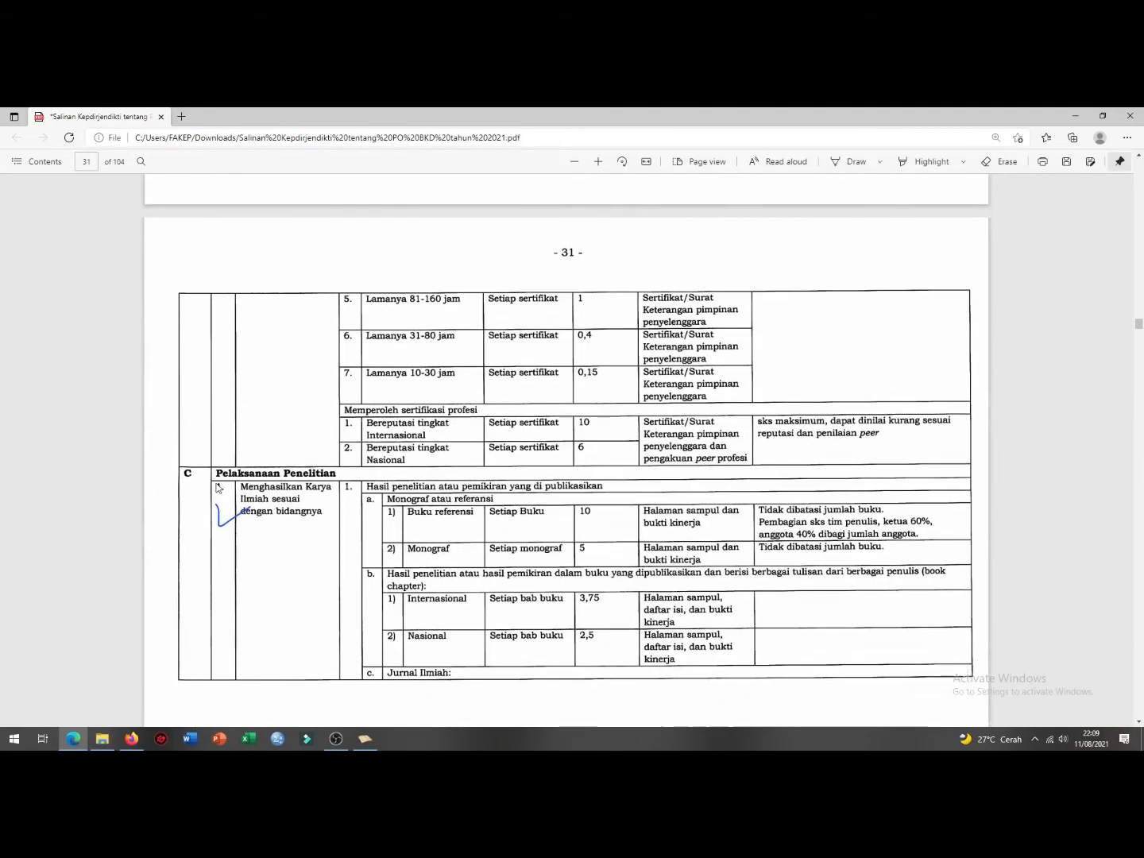
scroll(216, 488, down, 2)
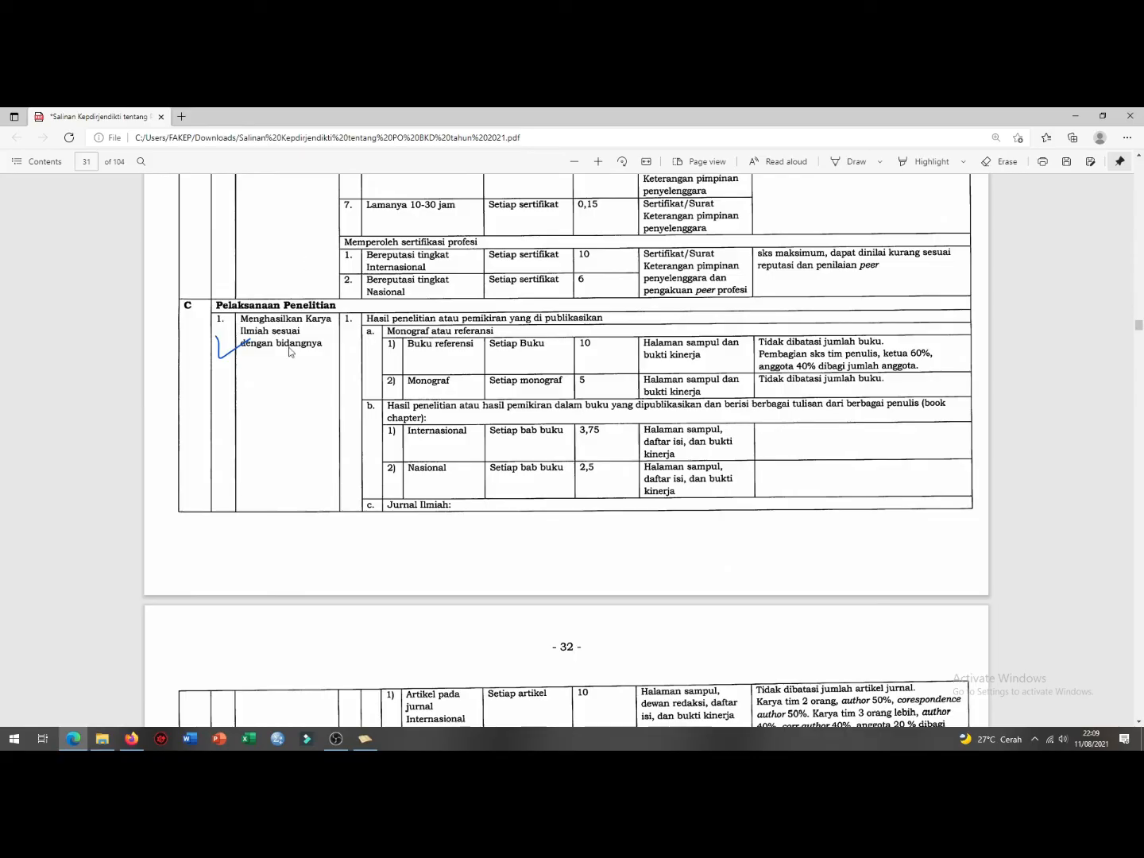
scroll(282, 401, down, 4)
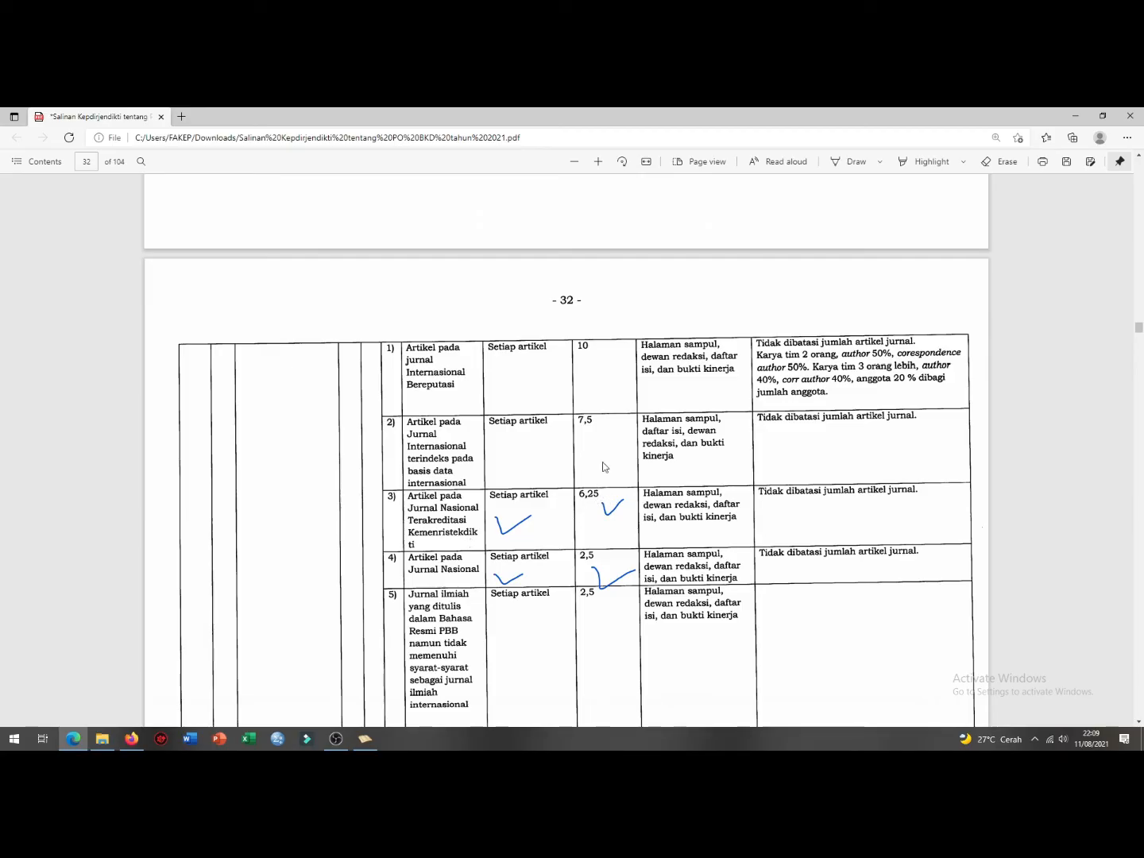
scroll(474, 516, down, 1)
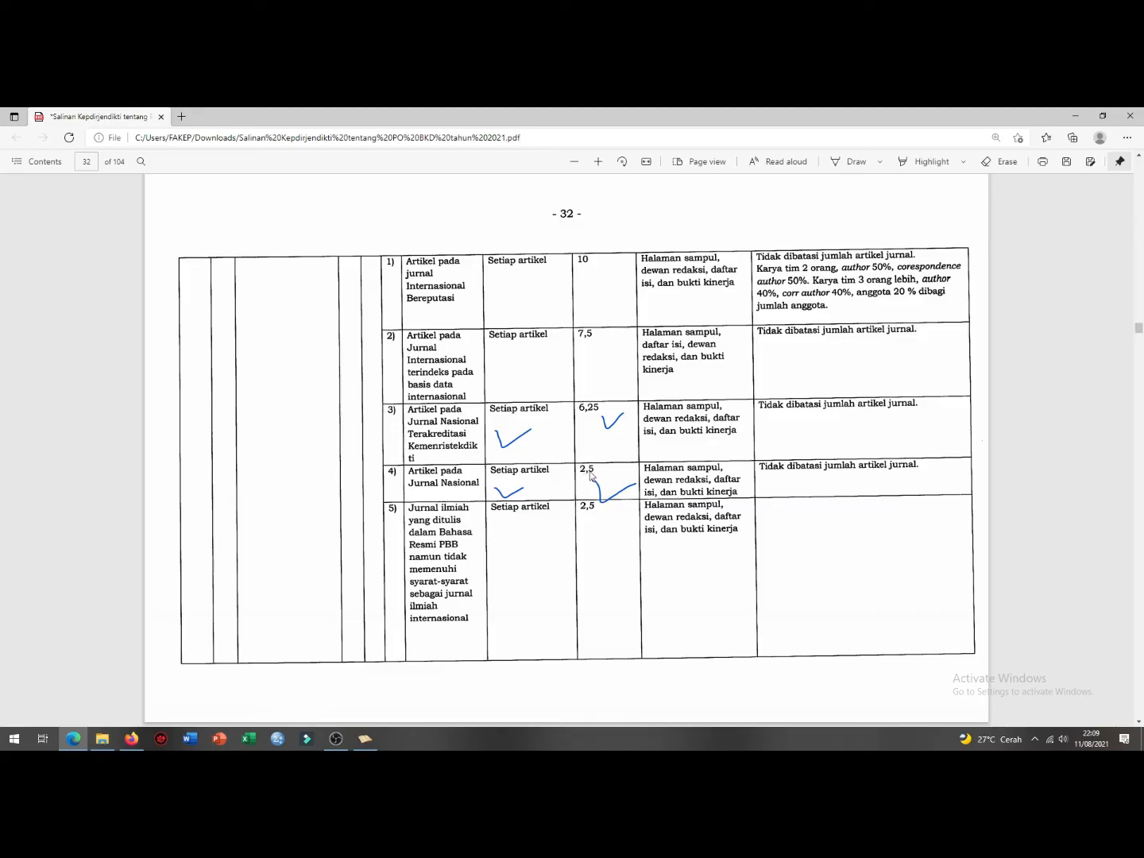
scroll(538, 426, up, 3)
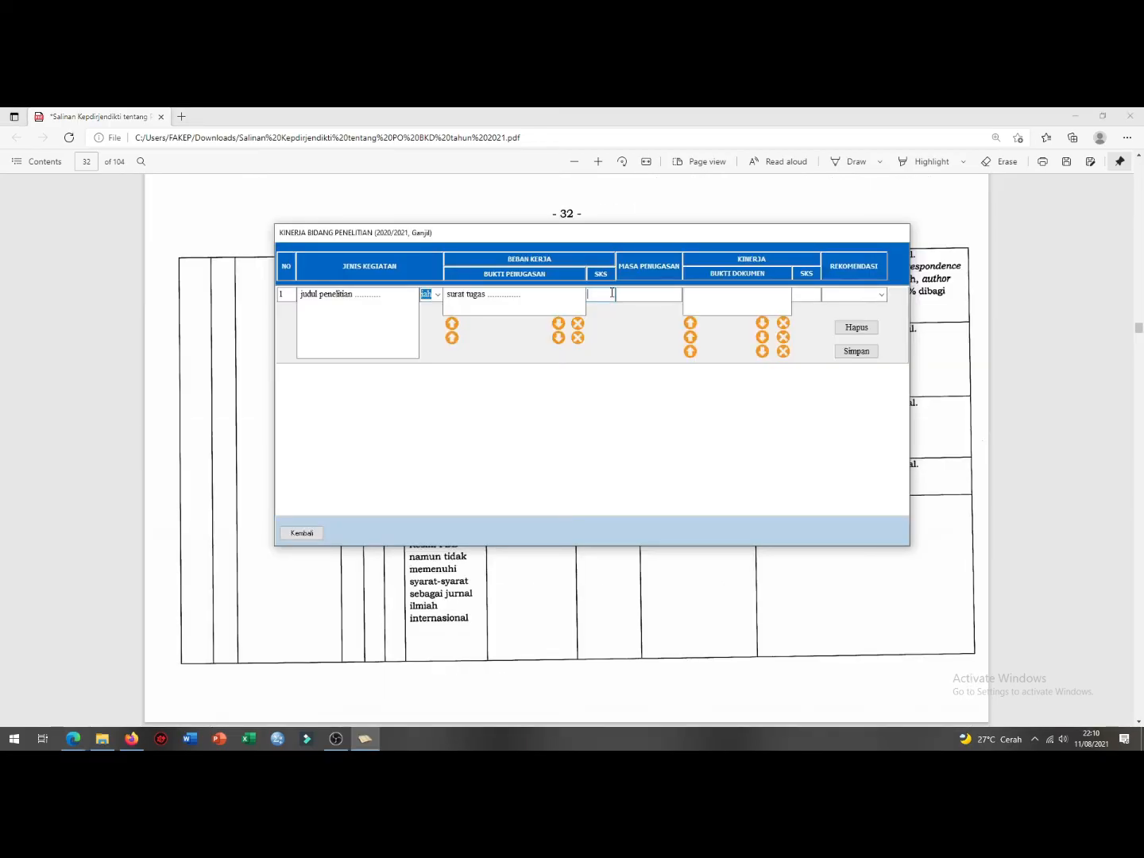
Step: Enter research row 1's SKS 6.25, duration '6 bulan', and evidence 'jurnal dan link'
click(589, 597)
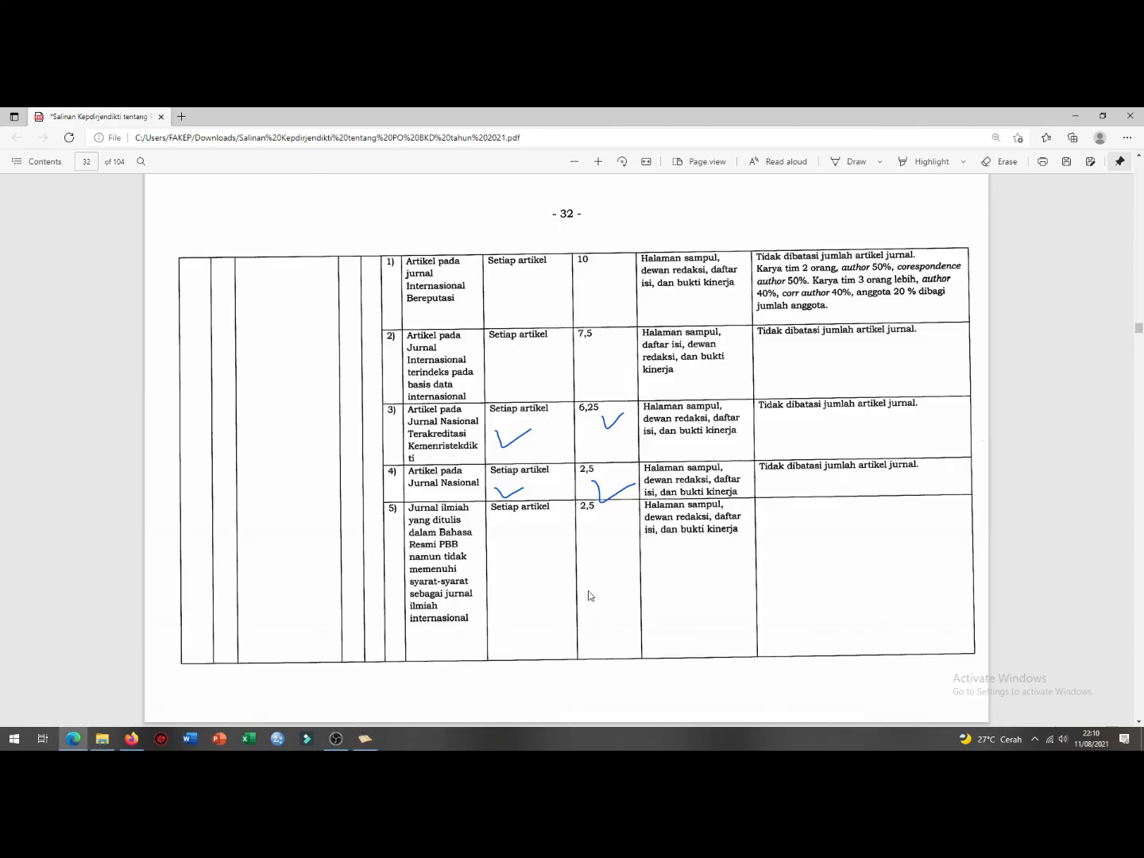
click(364, 738)
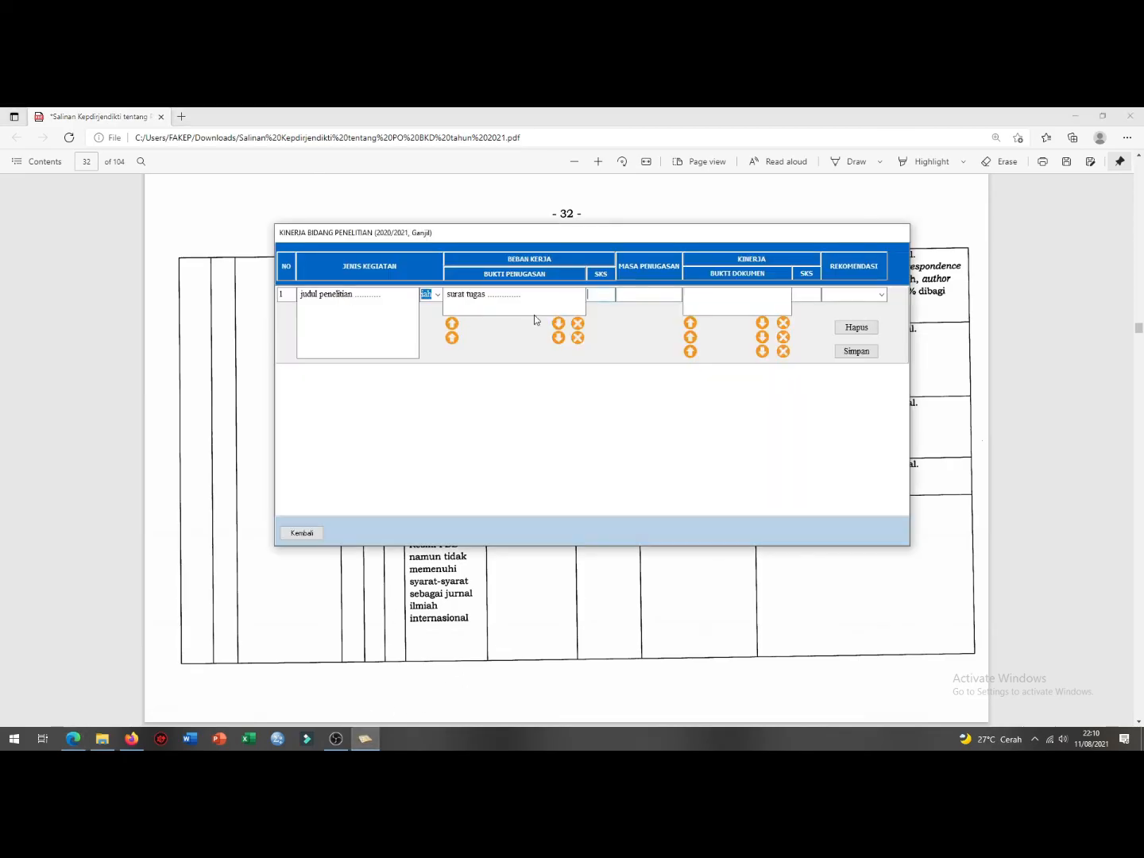
click(586, 294)
text(6.25)
click(663, 296)
text(6 bulan)
key(Tab)
text(jurnal dan link)
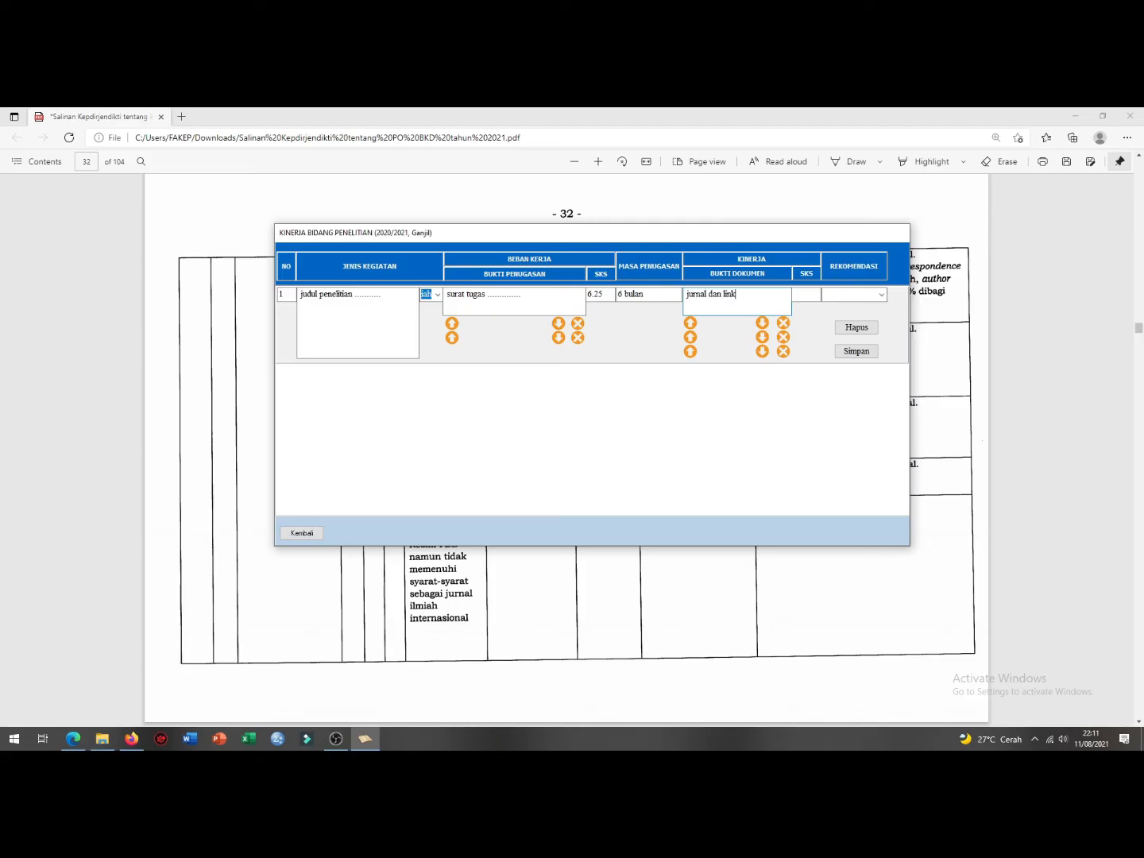
Step: Set performance SKS 6.2 and Selesai, save row 1, and start row 2 with 'judu ...........'
click(806, 295)
text(6.25)
click(880, 294)
click(842, 306)
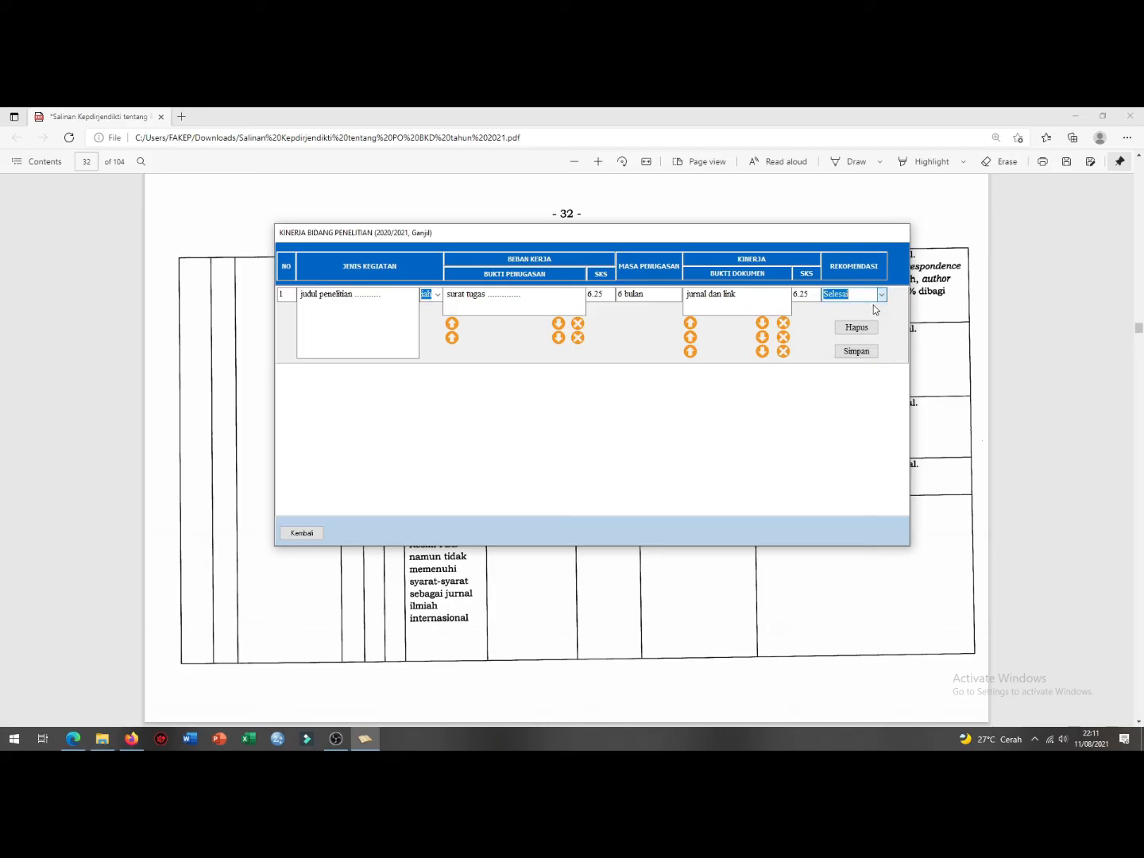
click(854, 351)
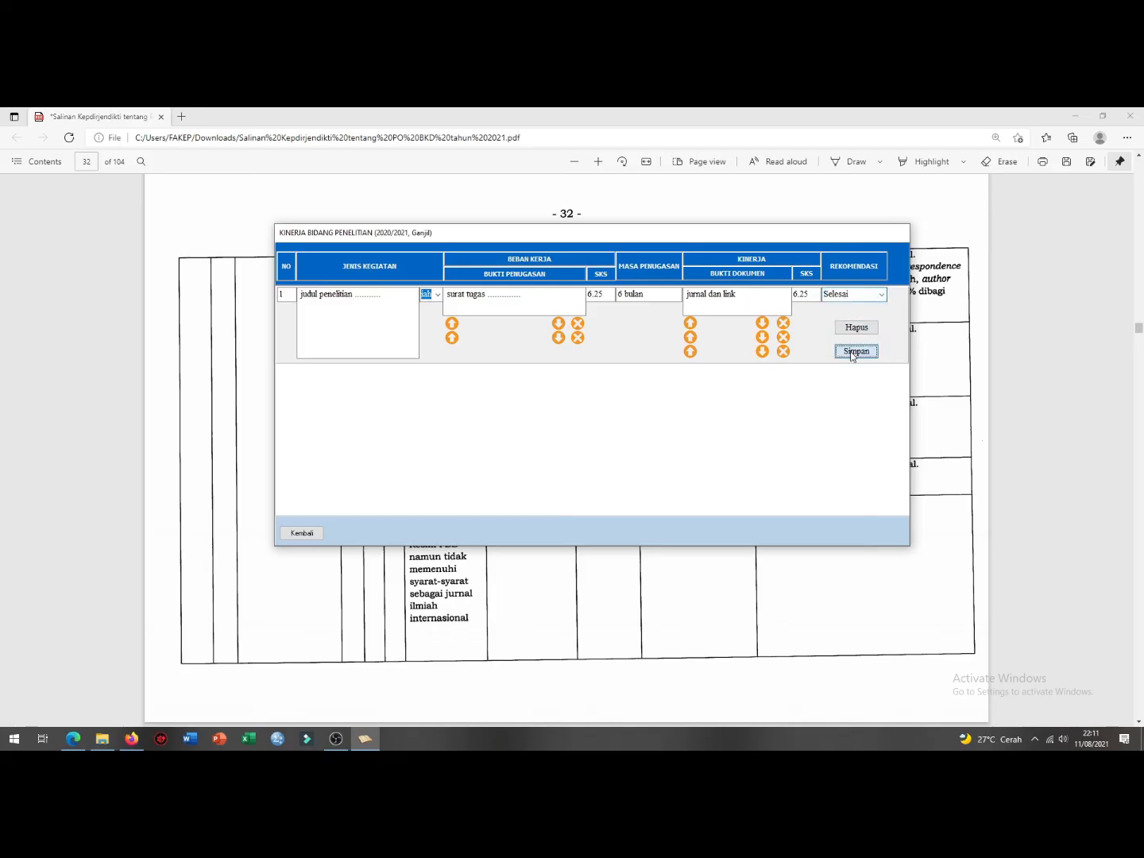
click(601, 460)
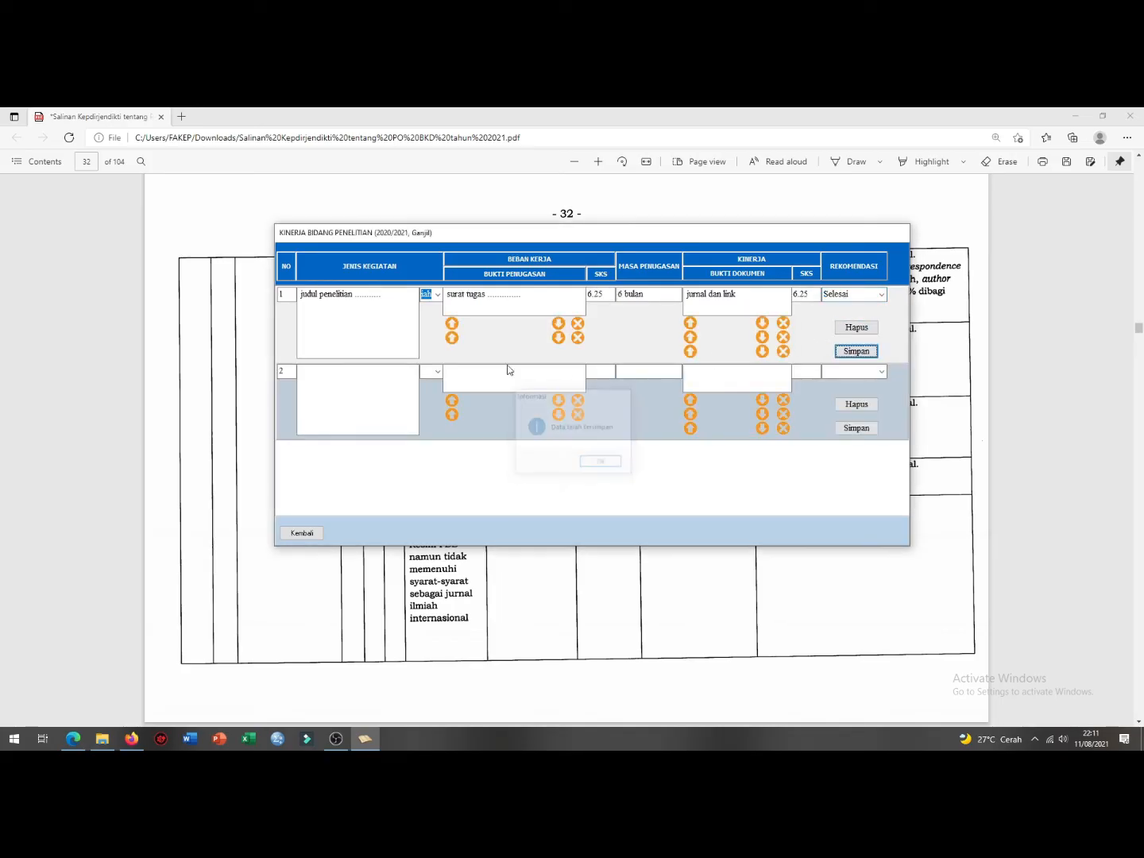
click(333, 382)
text(jud)
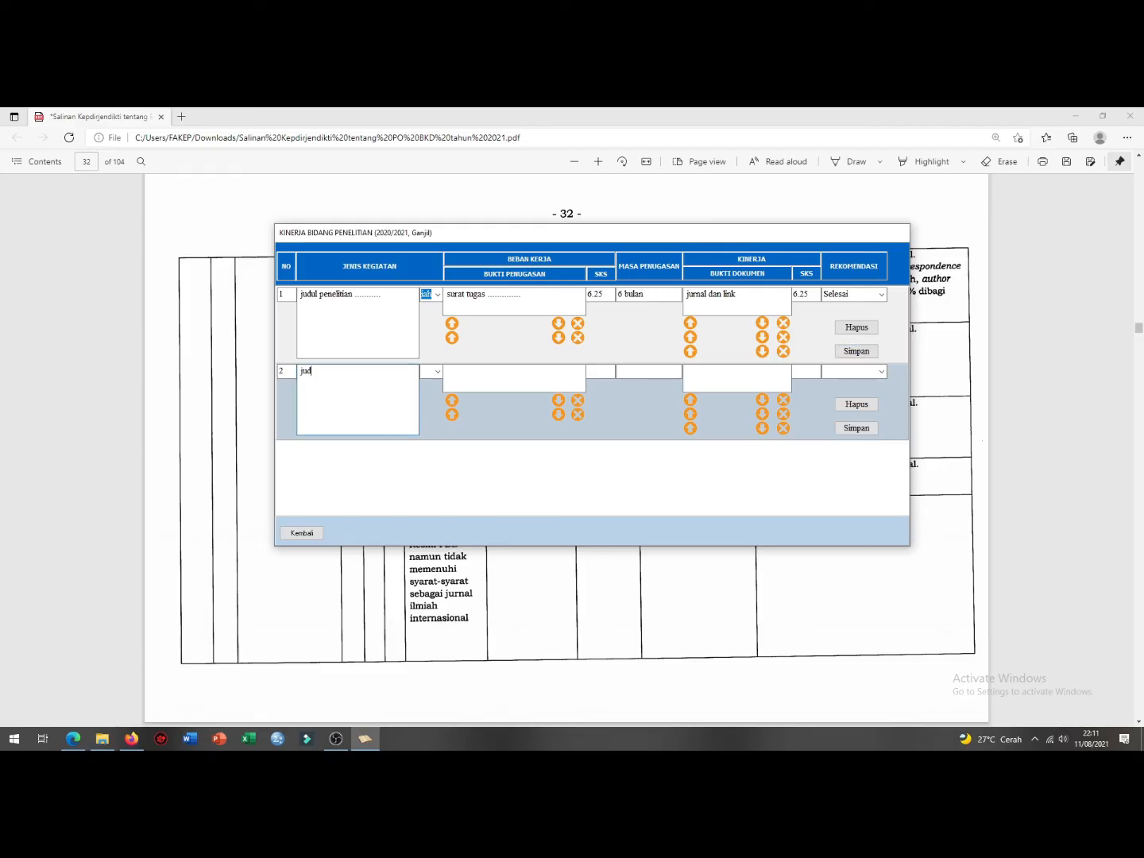
text(u ...........)
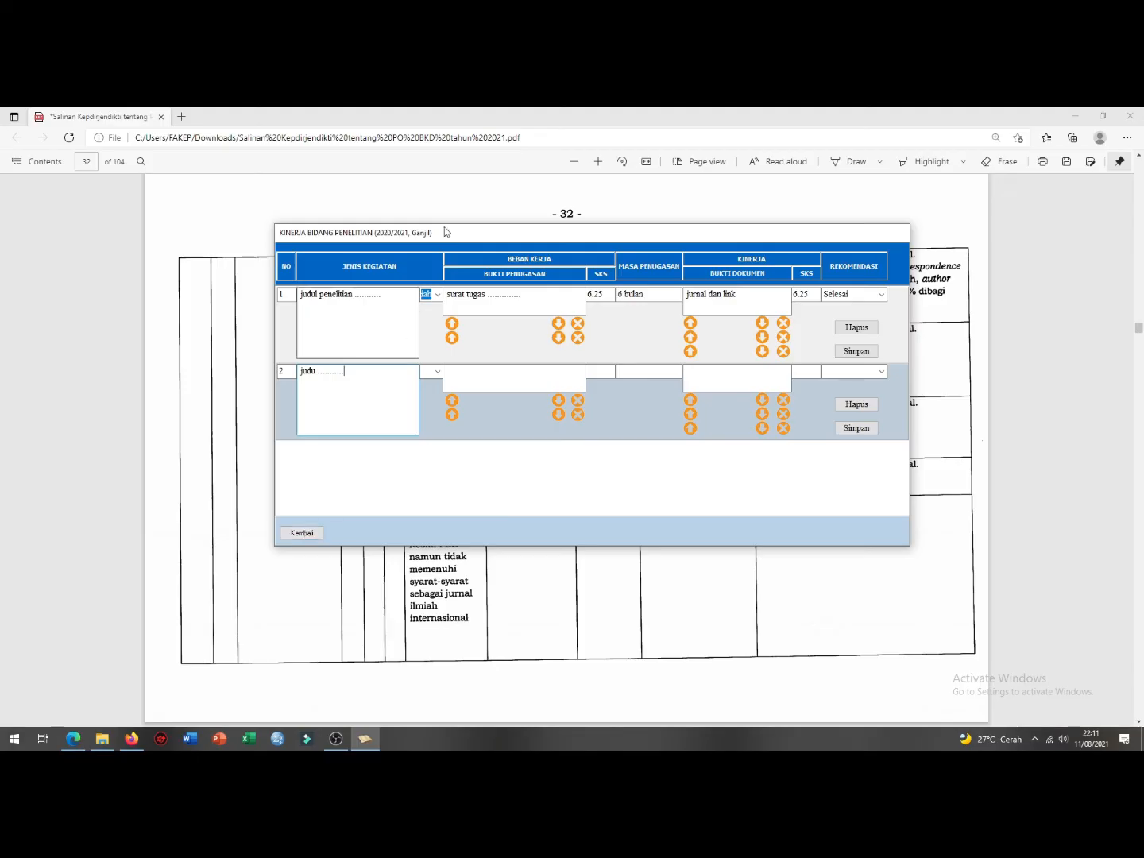
Step: Leave the KINERJA BIDANG PENELITIAN form with Kembali to return to the BKD main menu
click(305, 534)
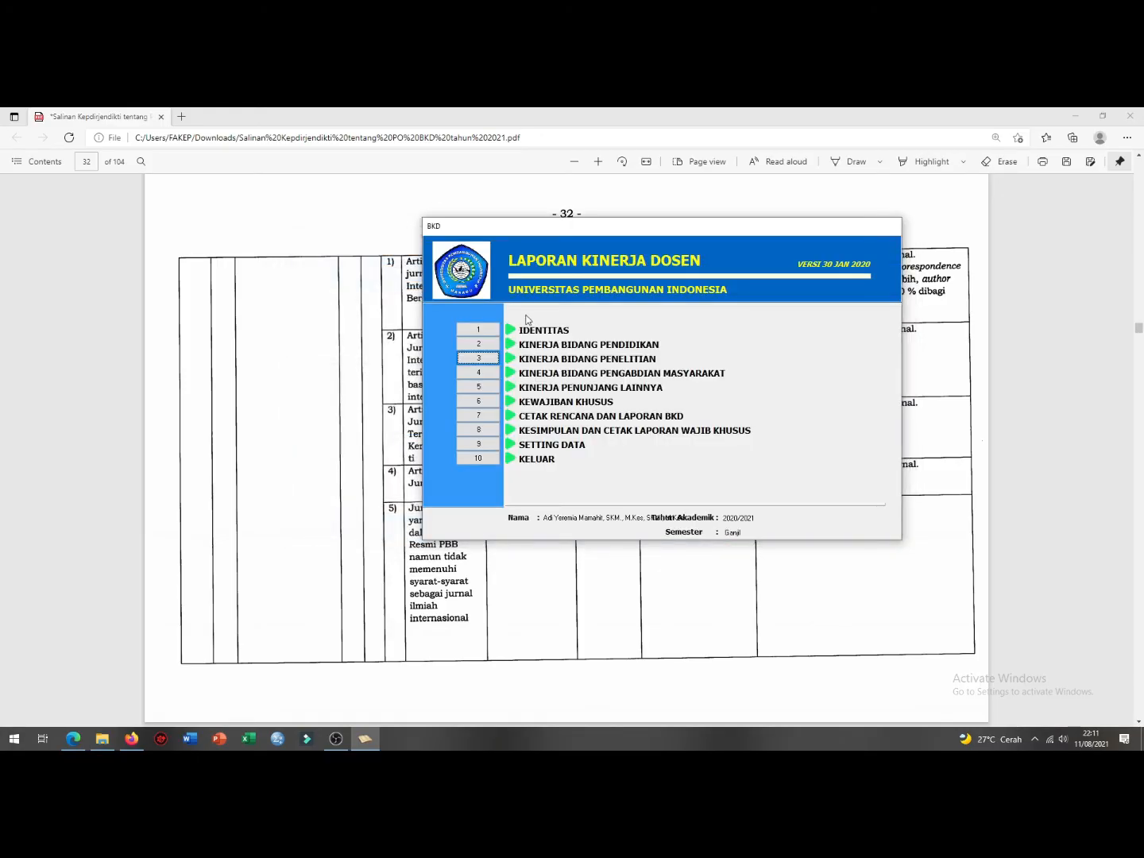
Step: Open the community service form and set row 1 to category C with activity 'penuluhan ...'
click(477, 373)
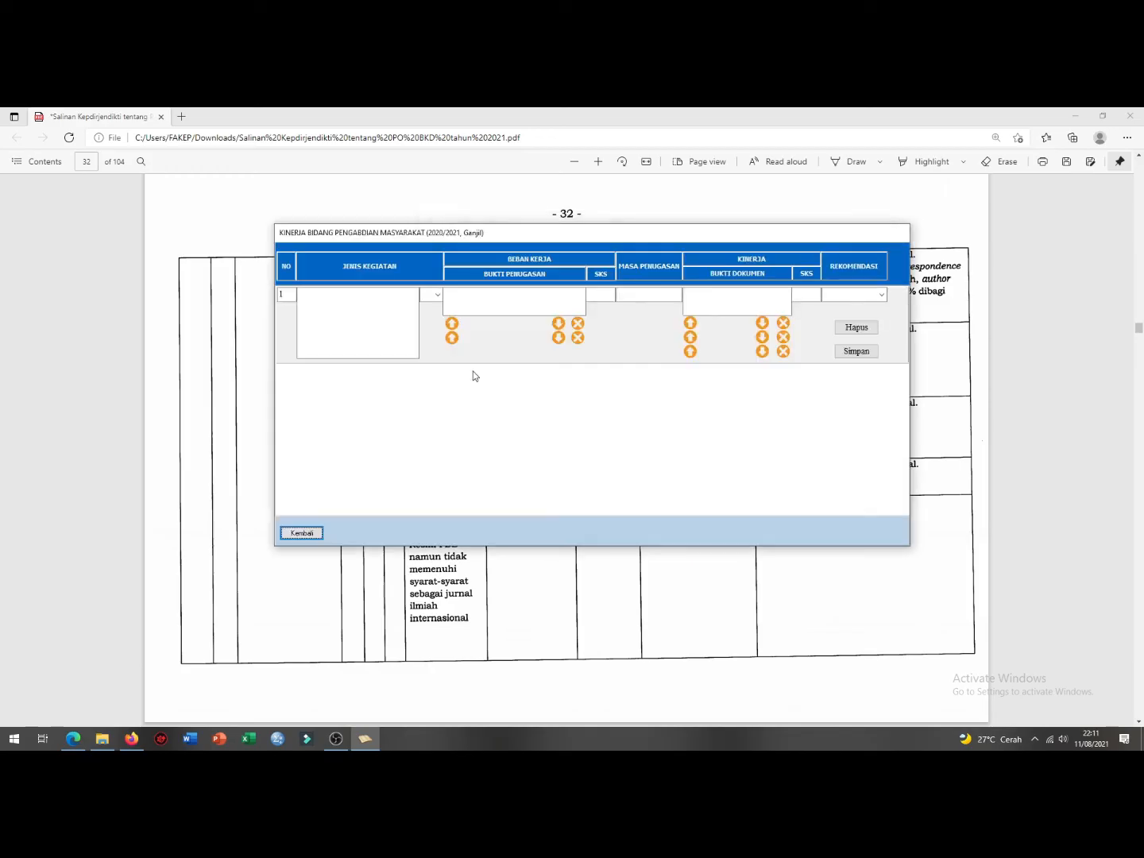
click(436, 296)
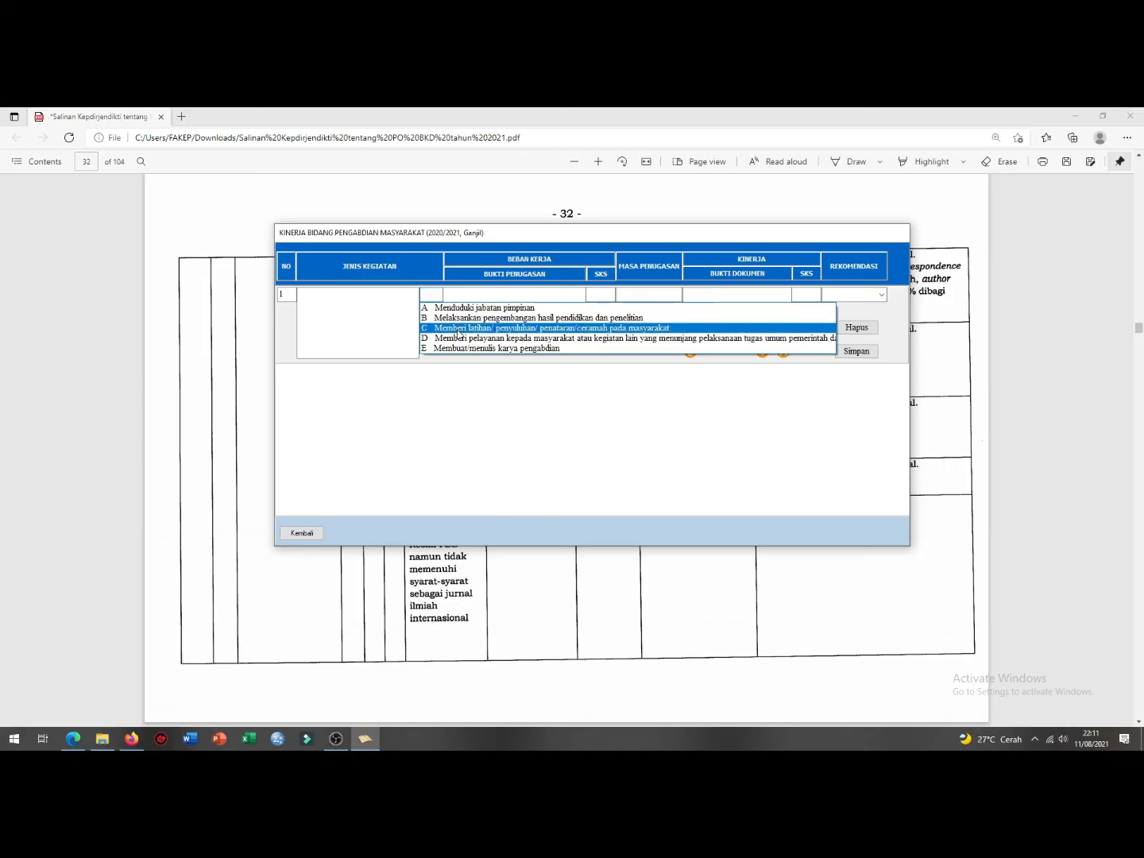
click(458, 332)
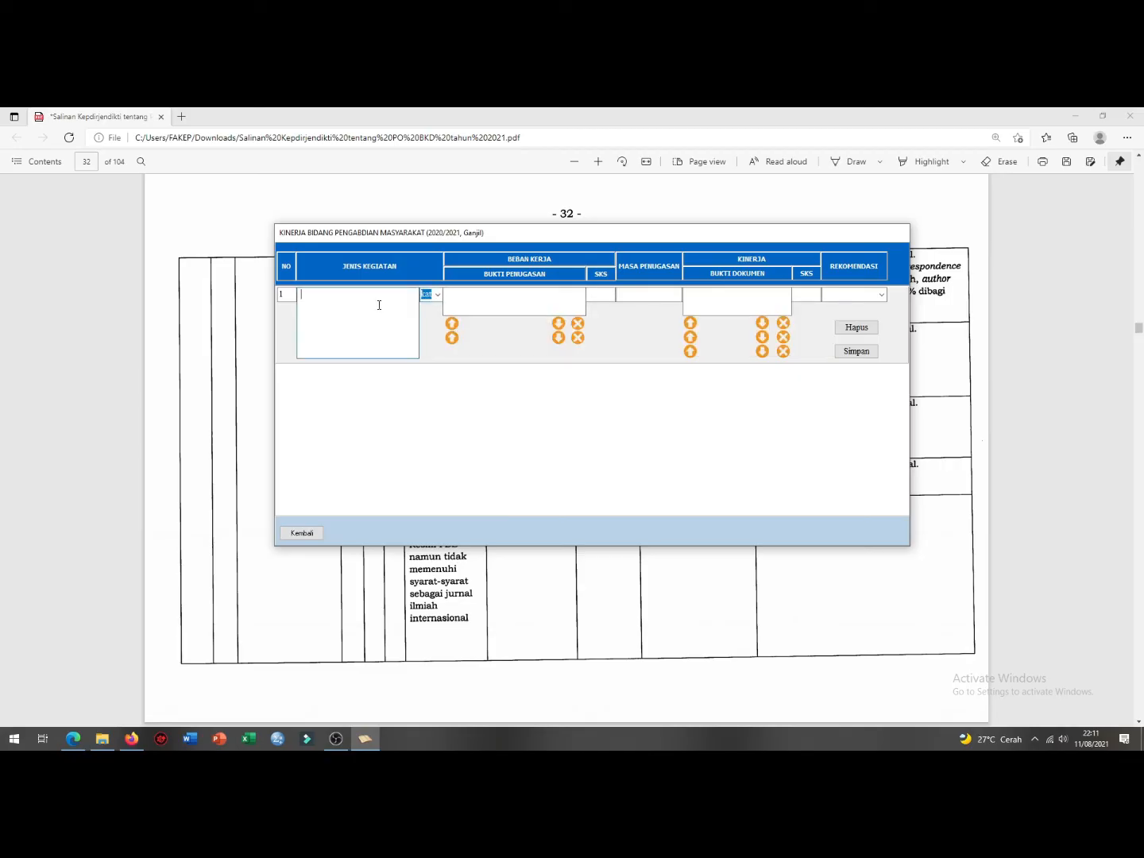
text(enuluhan ......................)
text(.)
Step: Enter 'no surat tugas' as row 1's assignment proof
click(496, 297)
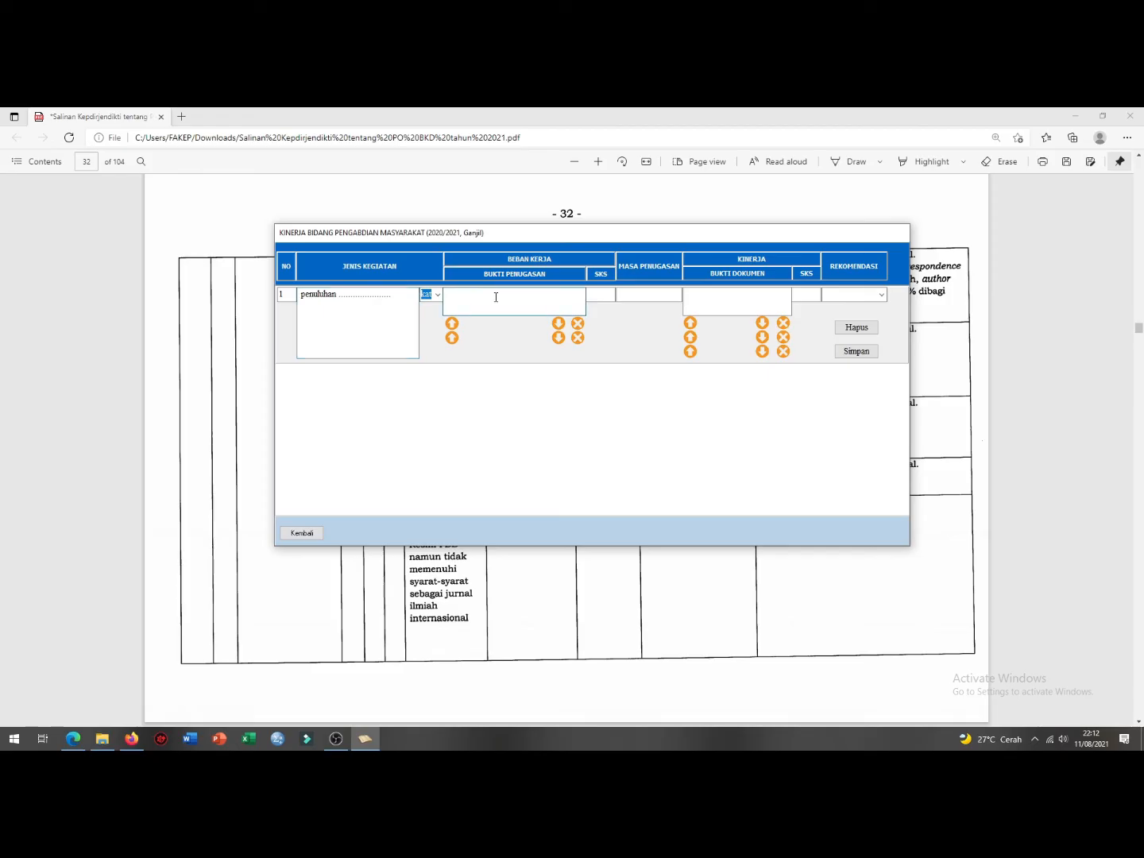
text(no sra)
key(BackSpace)
key(BackSpace)
text(urat tugas)
Step: Scroll the regulation PDF through pages 33–38 to check the community training and extension credits on page 37
click(544, 625)
scroll(556, 556, down, 3)
scroll(558, 544, down, 20)
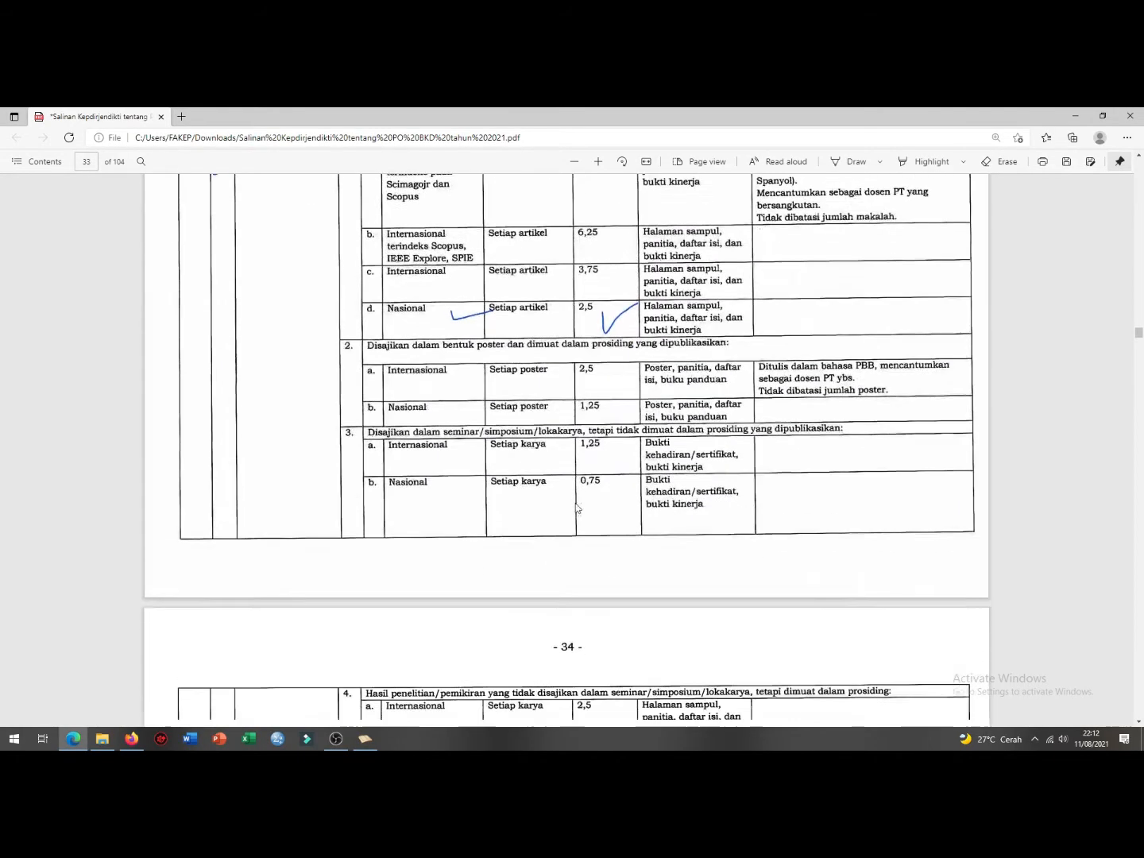
scroll(518, 387, down, 20)
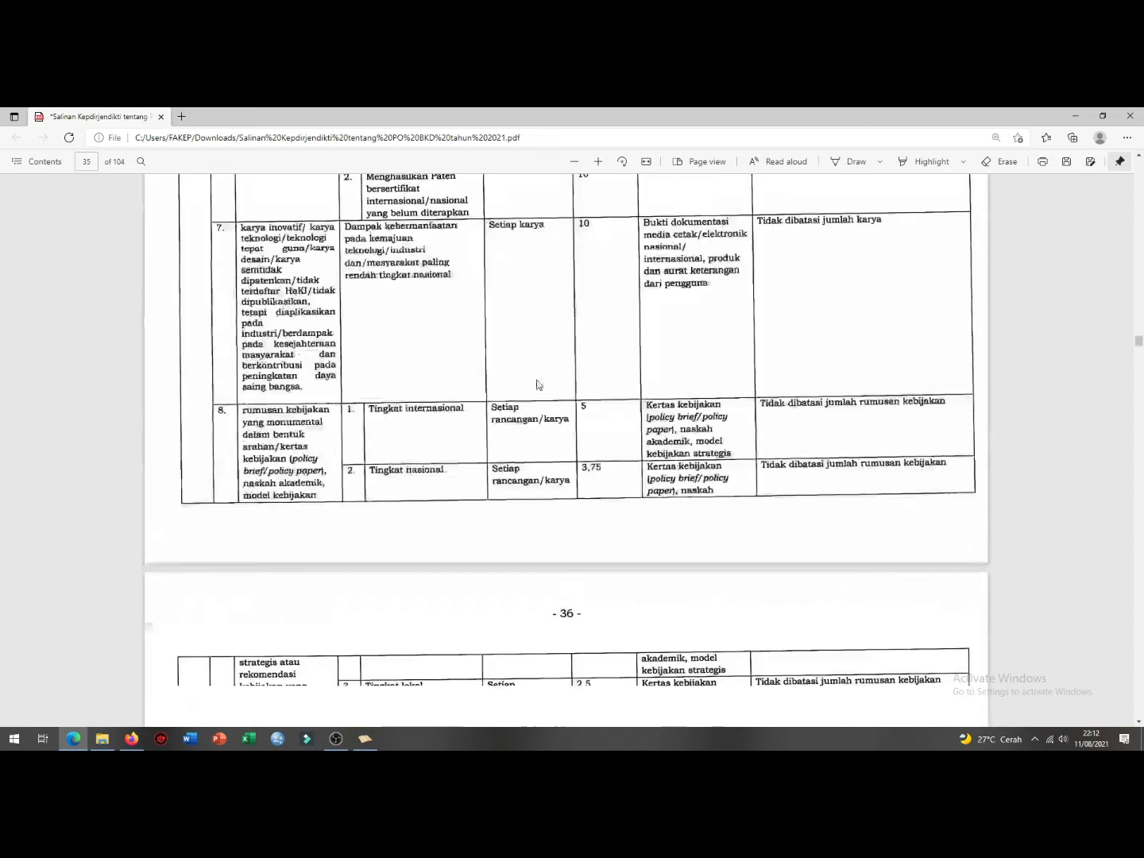
scroll(555, 367, up, 5)
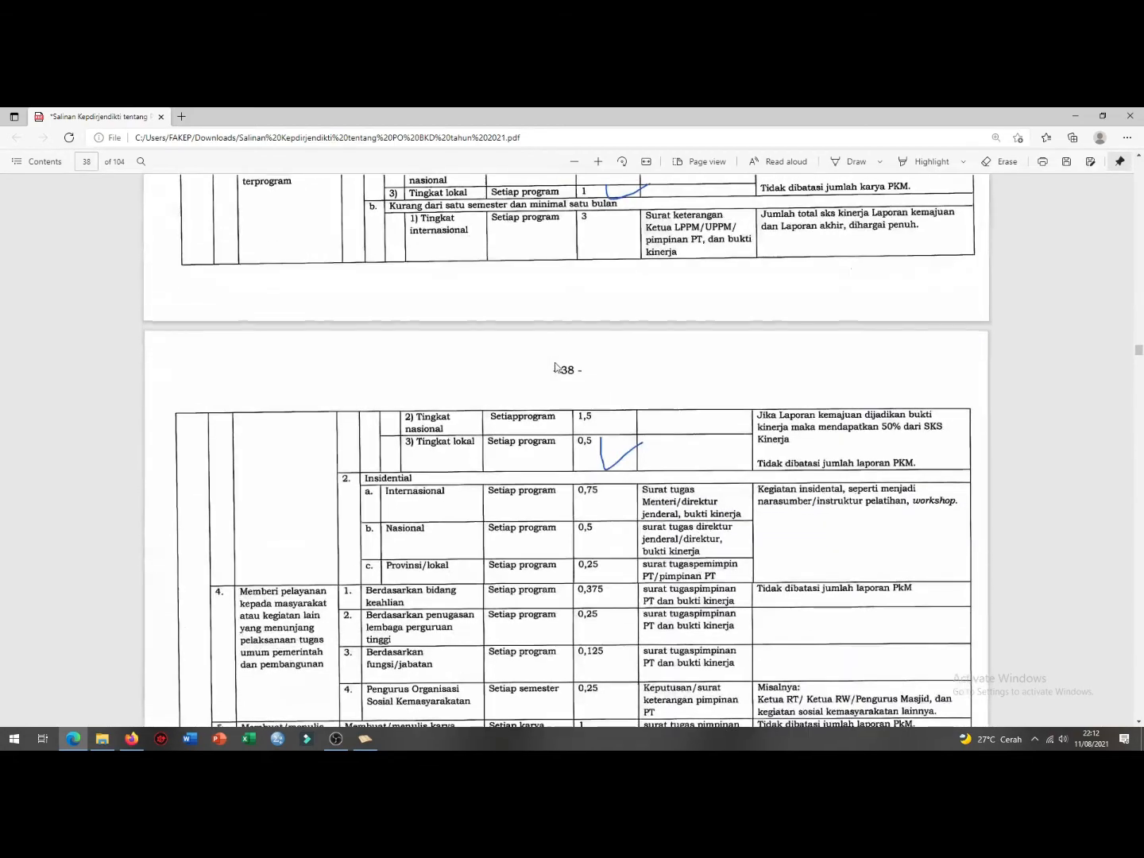
scroll(554, 367, up, 2)
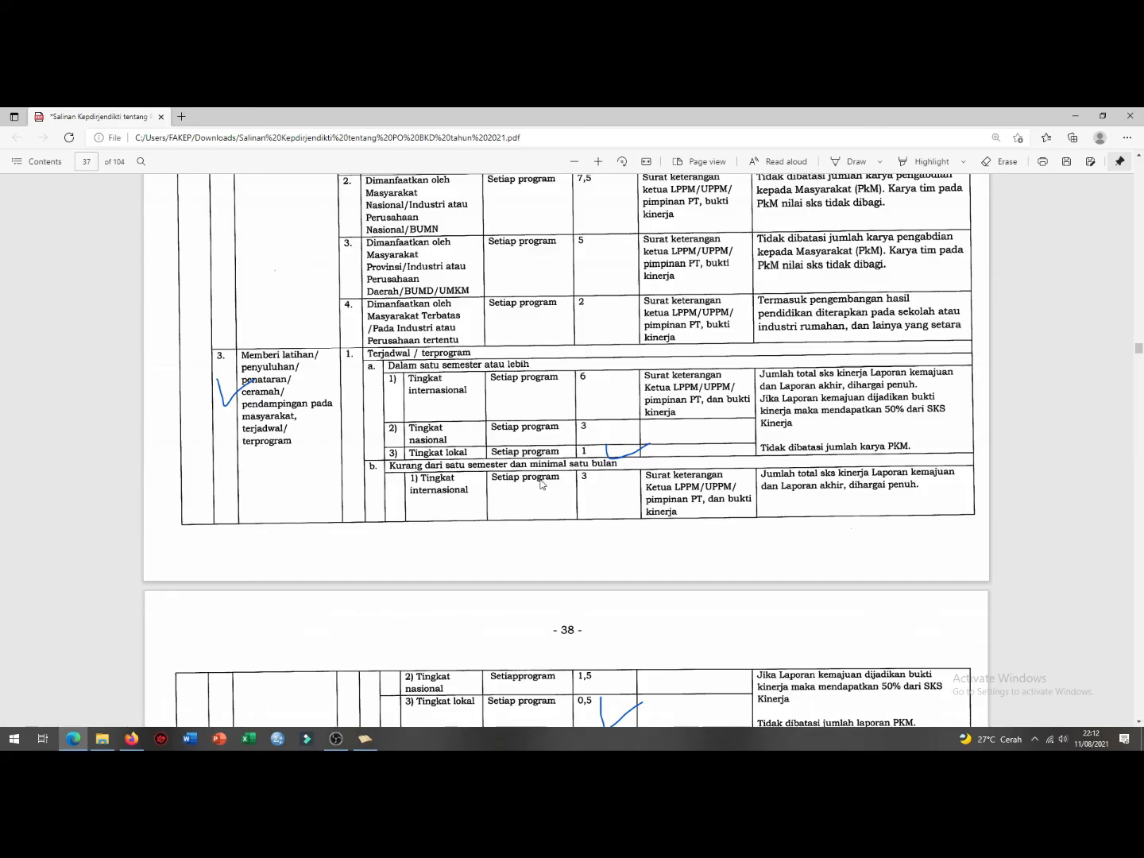
scroll(541, 484, down, 2)
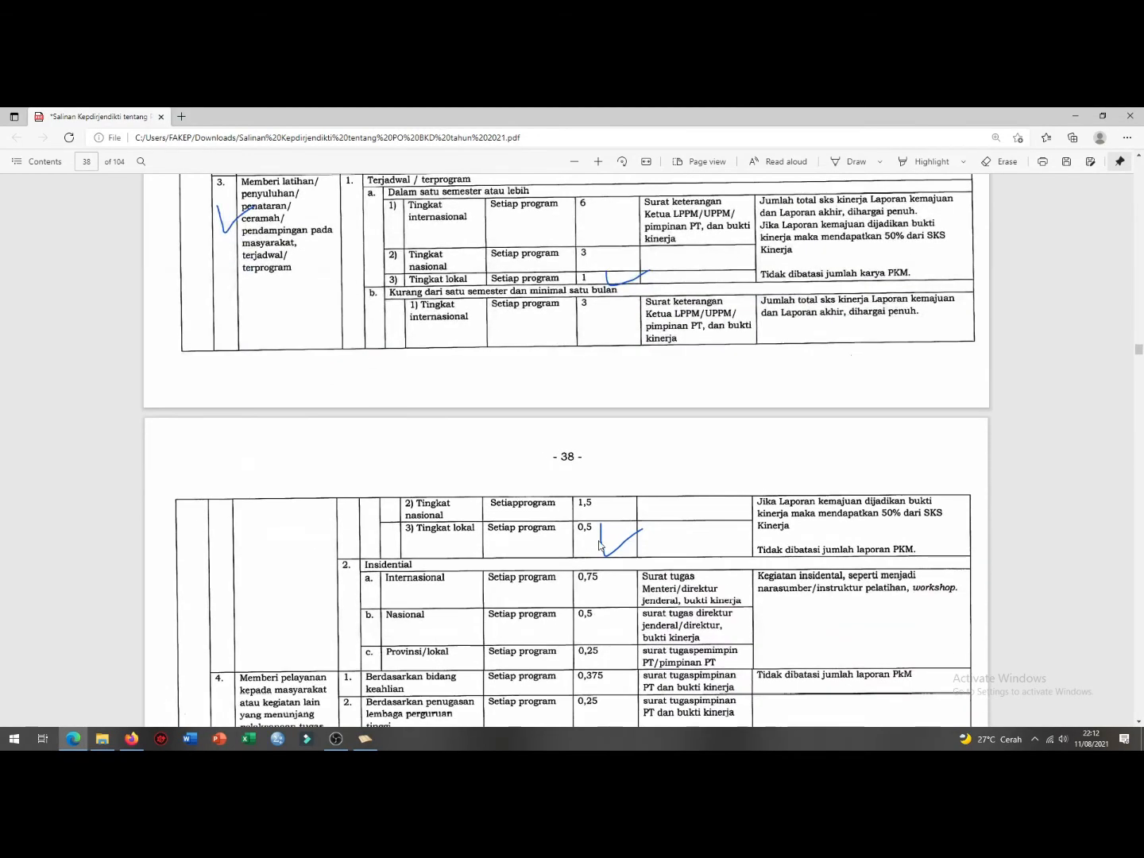
scroll(421, 580, down, 1)
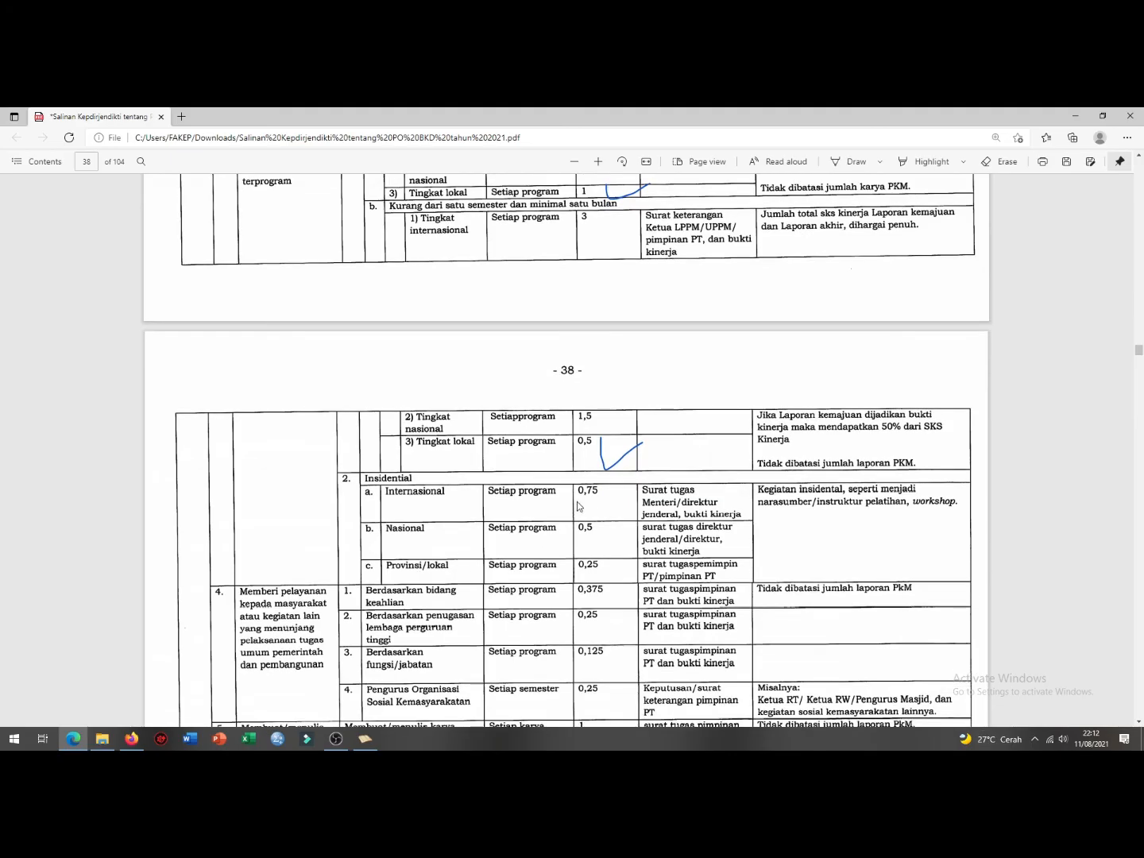
scroll(571, 421, up, 1)
scroll(569, 421, up, 3)
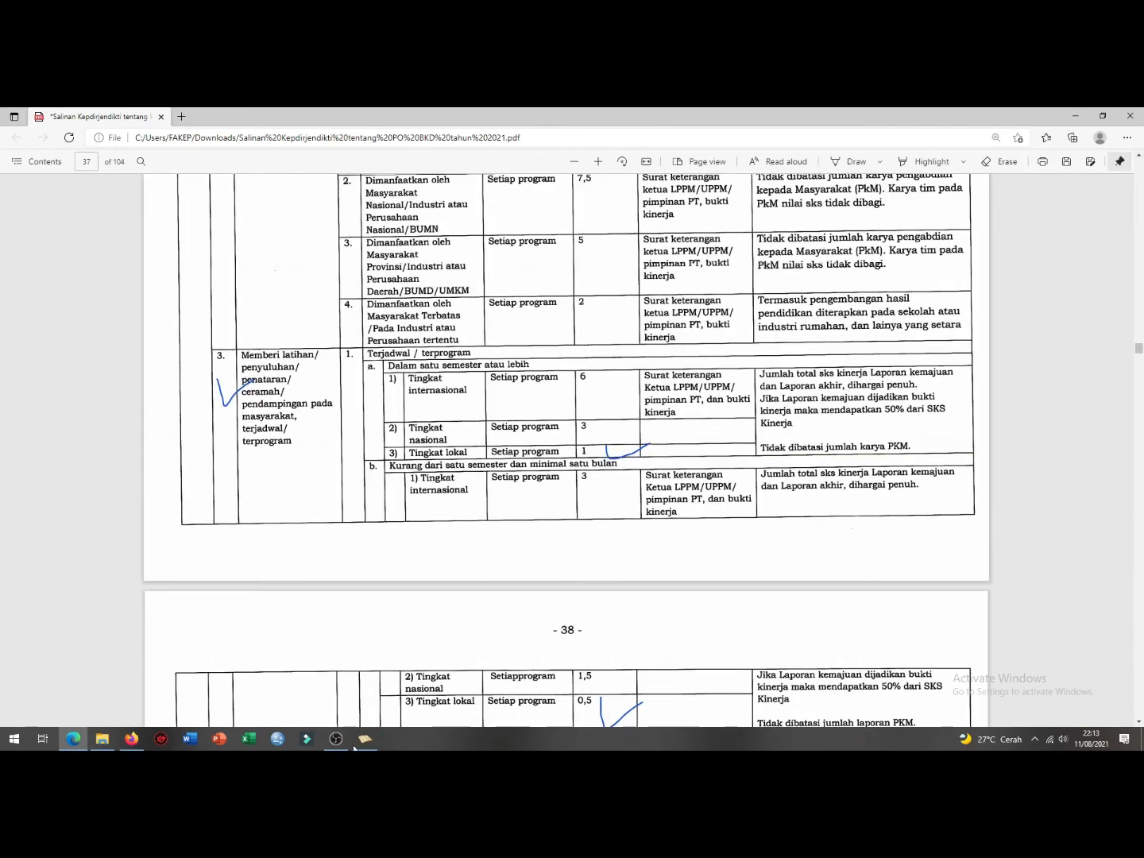
click(365, 737)
Step: Enter row 1's SKS 1, duration '6 bulan' and evidence 'laporan pengabdian'
click(611, 298)
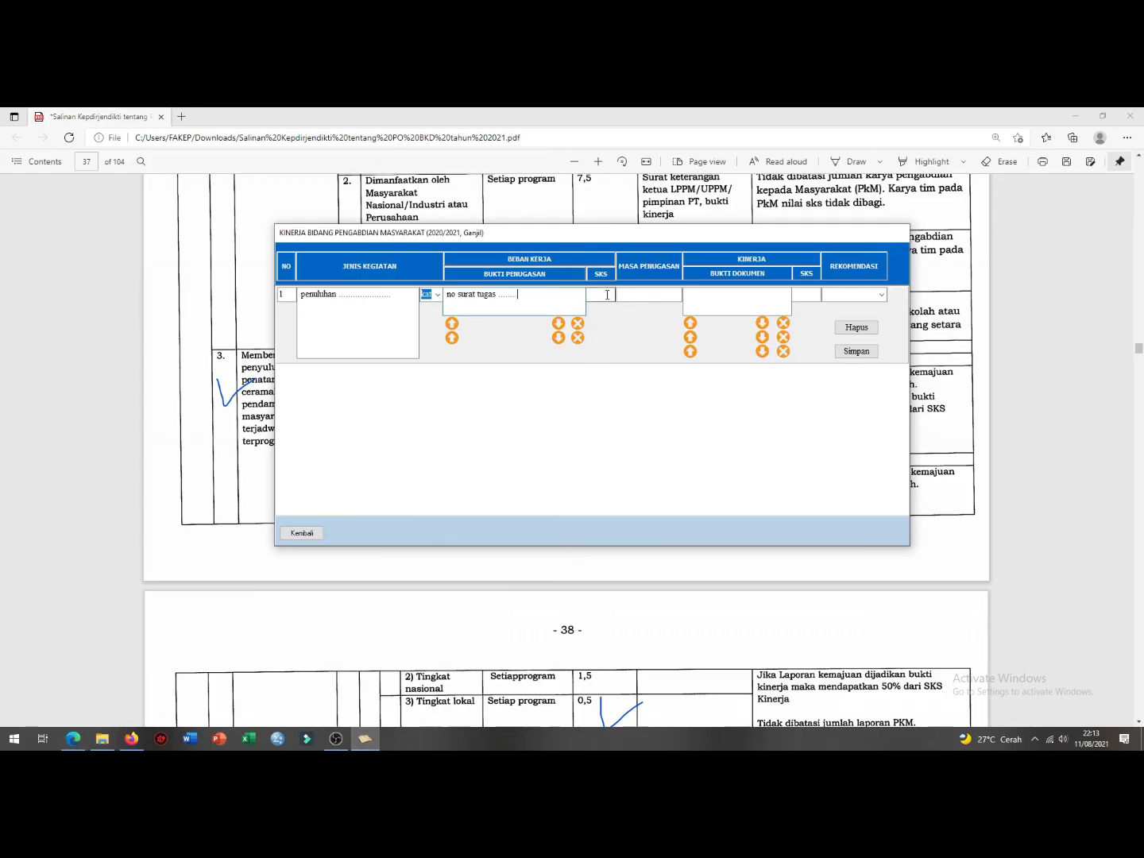
text(1)
click(654, 292)
text(6 bulan)
click(735, 306)
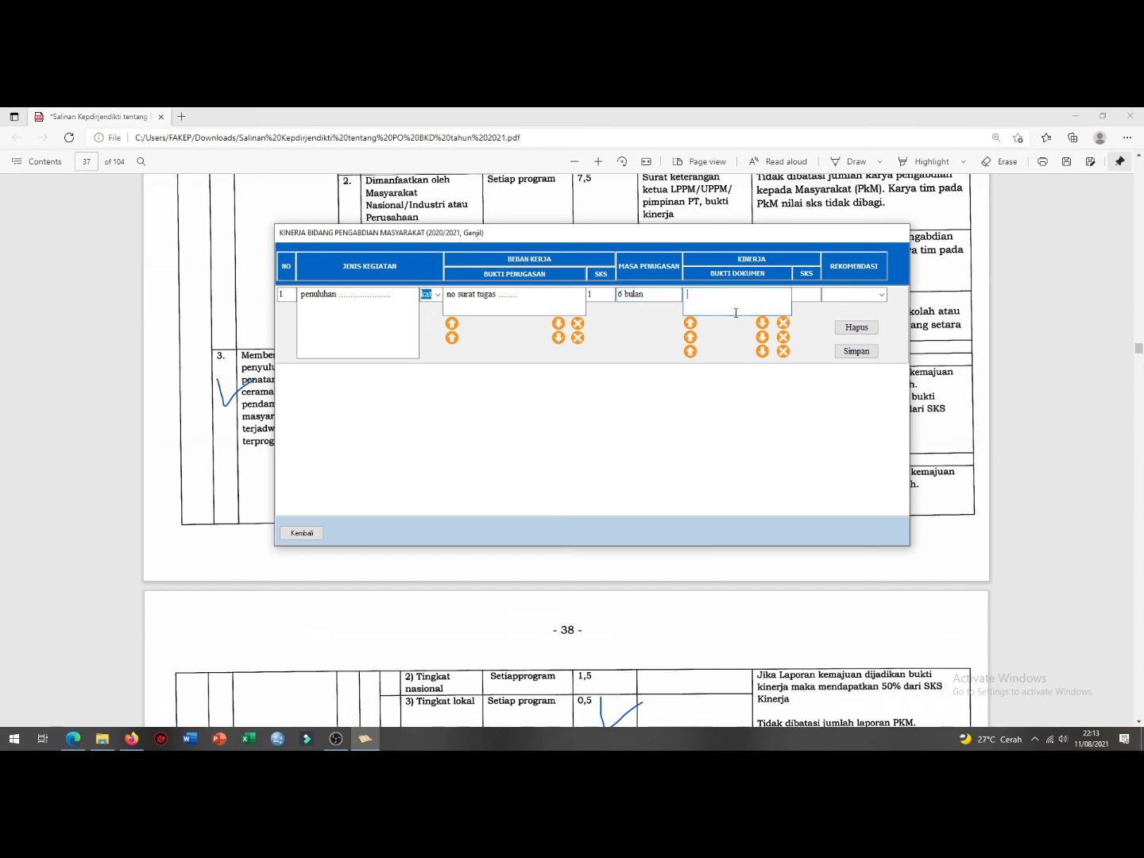
text(laporan pengabdian)
Step: Set performance SKS 1 and recommendation Selesai, then save row 1
click(801, 293)
text(1)
click(885, 296)
click(864, 311)
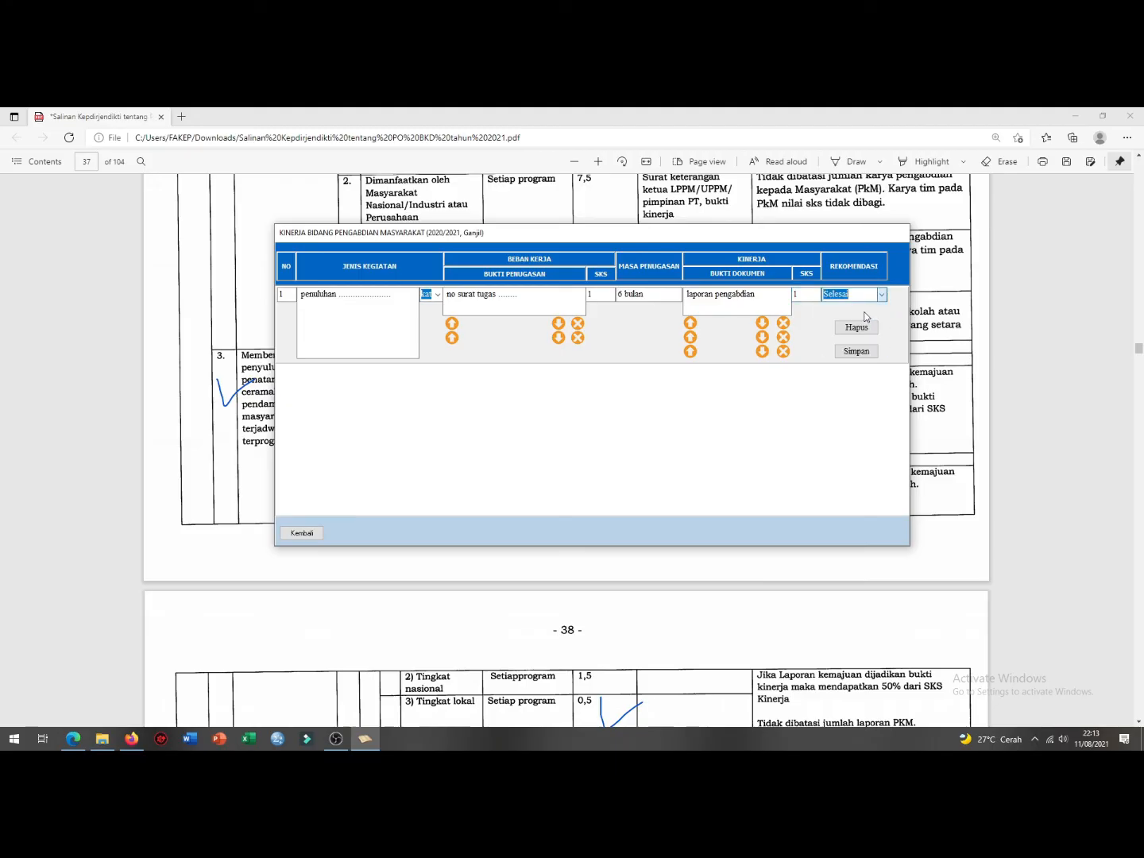
click(855, 351)
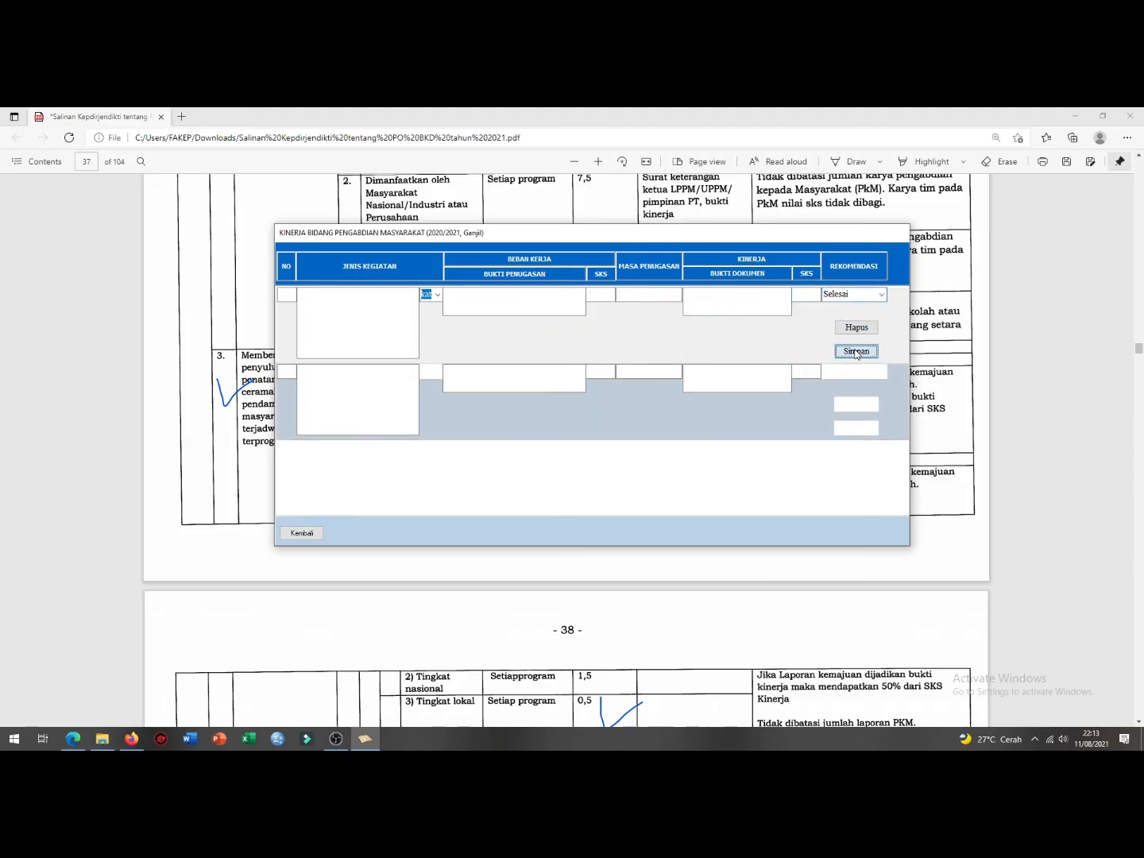
click(602, 462)
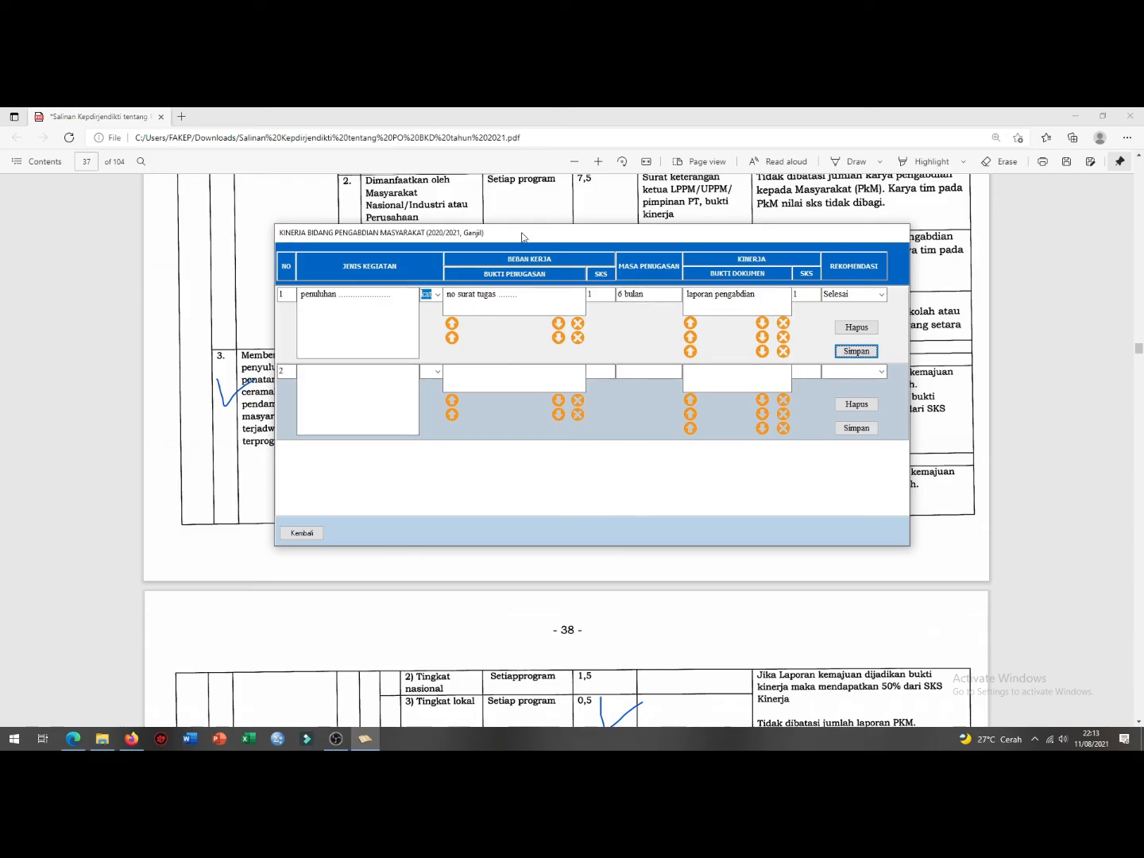
Step: Add row 2 with activity 'punyuluhan ...........' and save it
drag(478, 242, 472, 234)
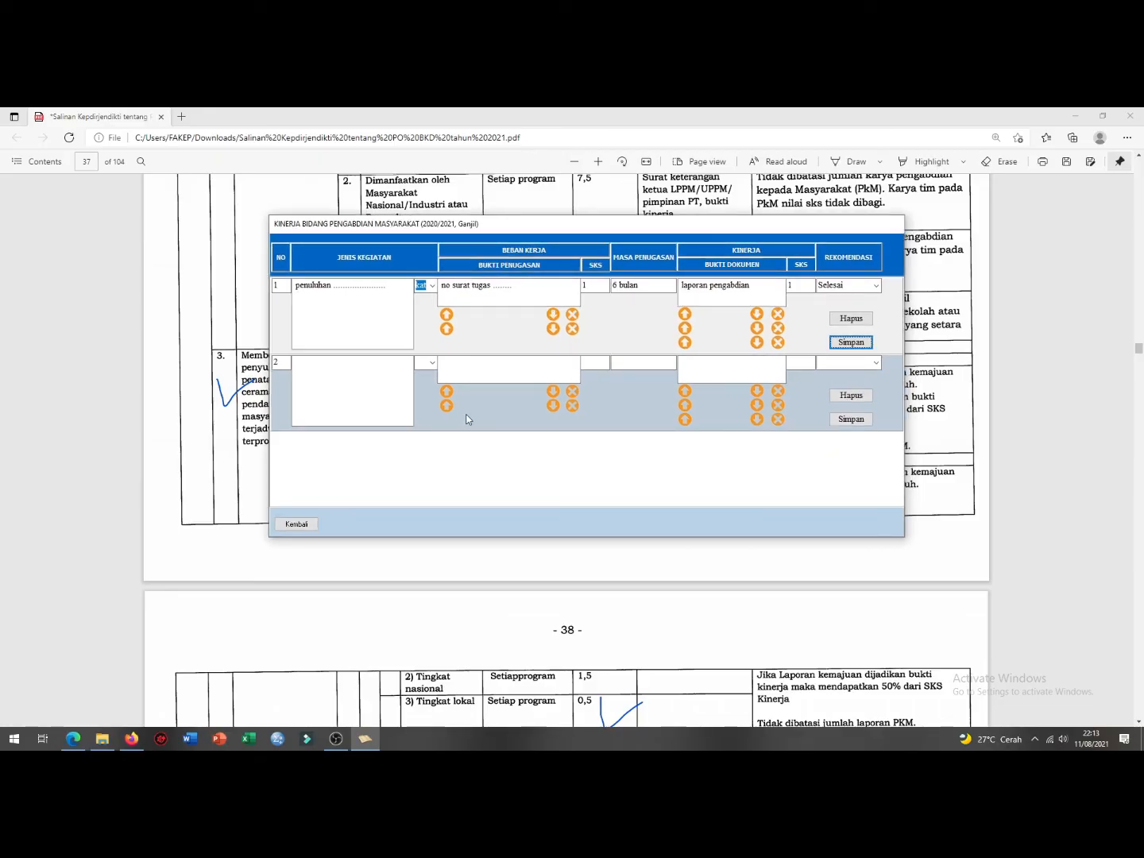
click(387, 385)
text(punyu)
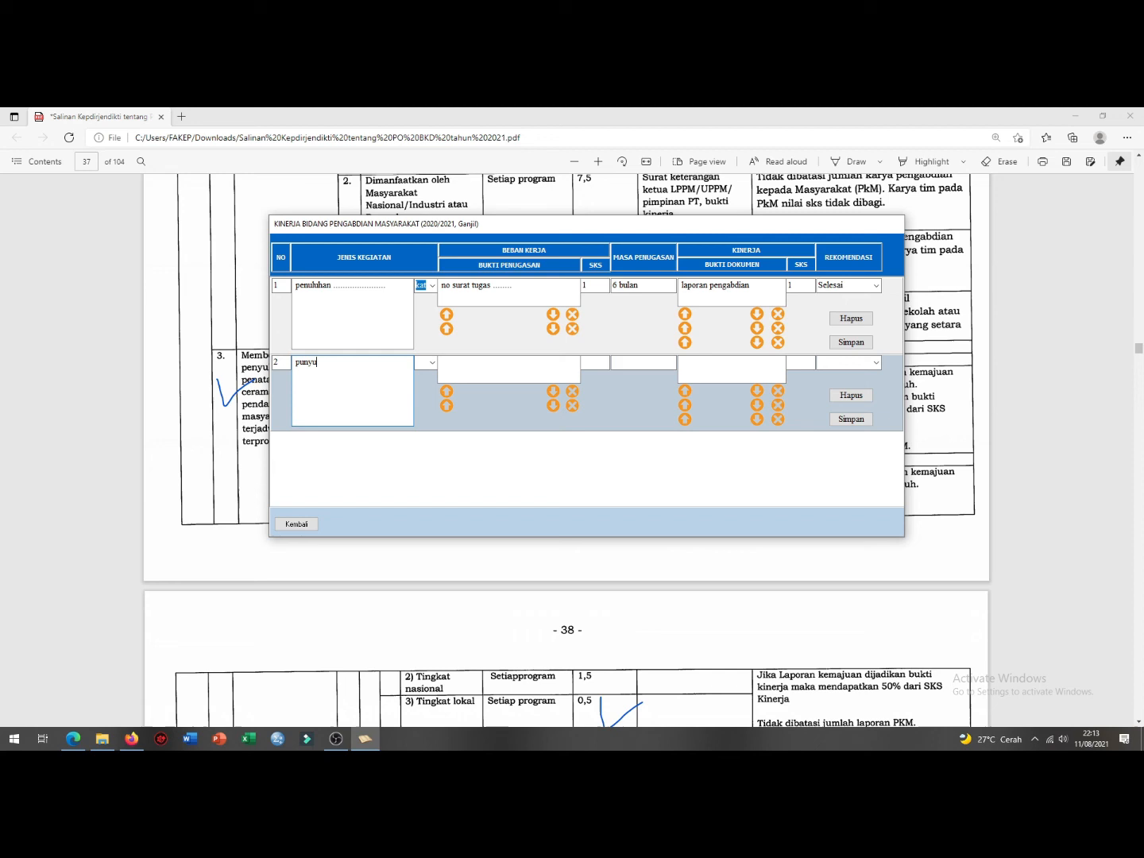
text(luhan ...........)
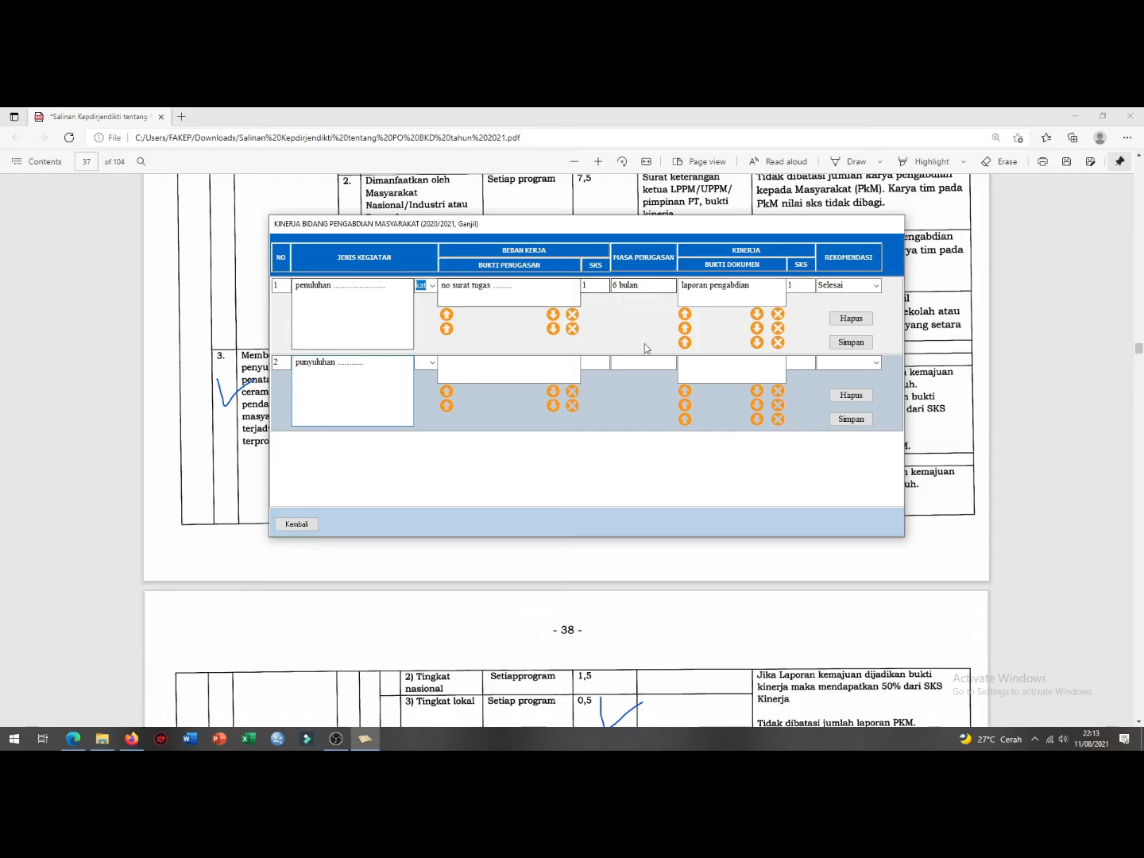
click(851, 418)
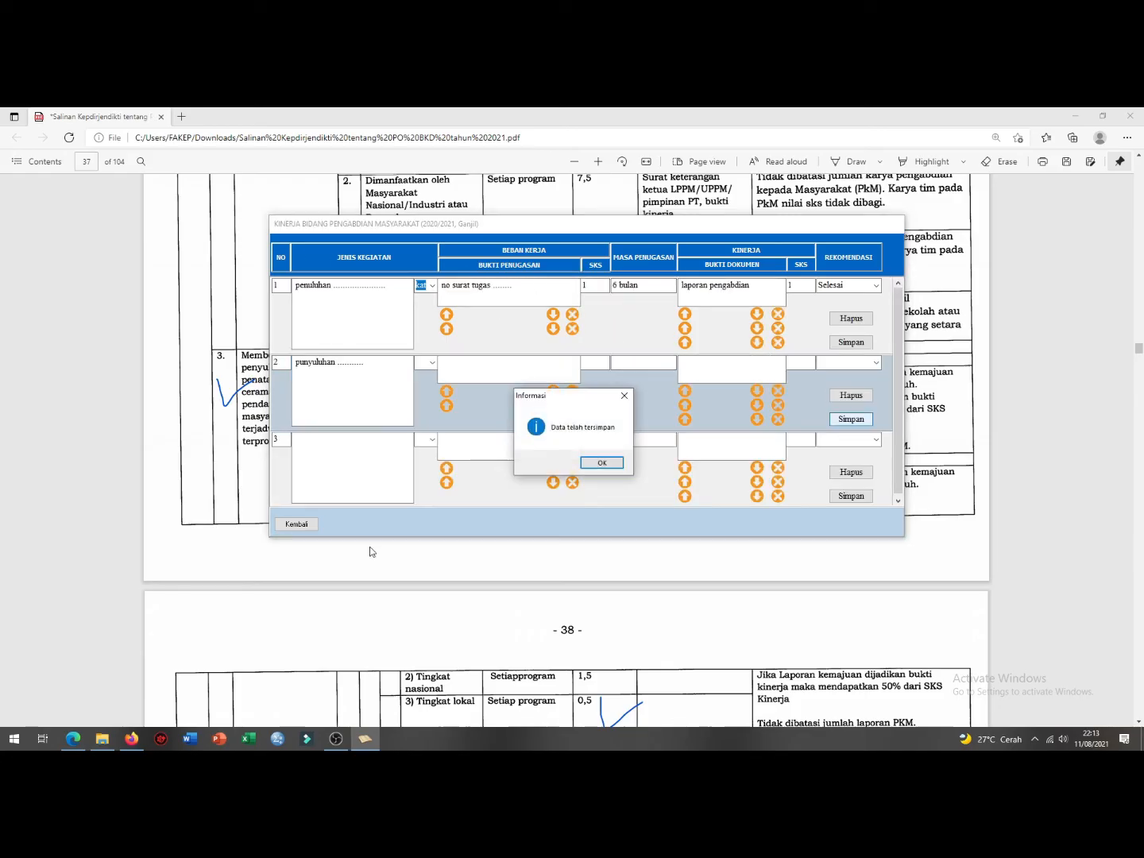
click(592, 463)
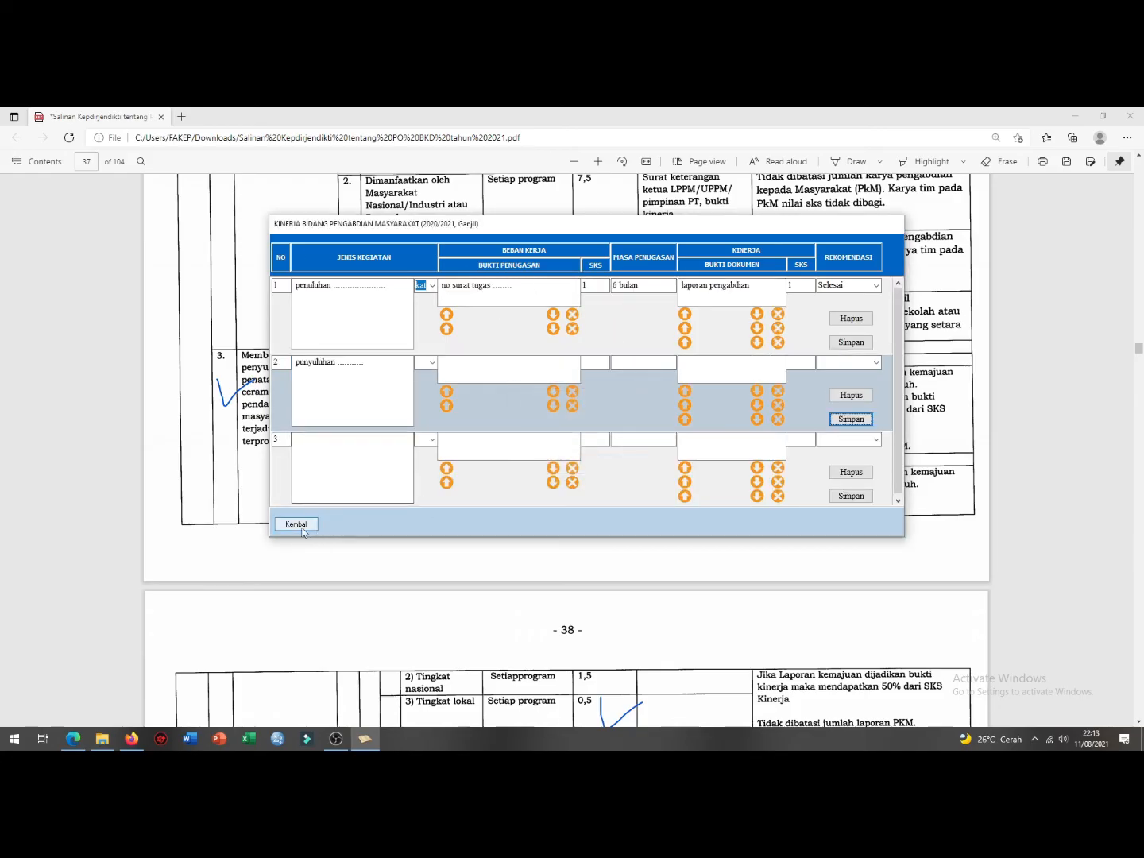
Step: Open the Kinerja Penunjang Lainnya form and set row 1 to category A, university committee membership
click(297, 526)
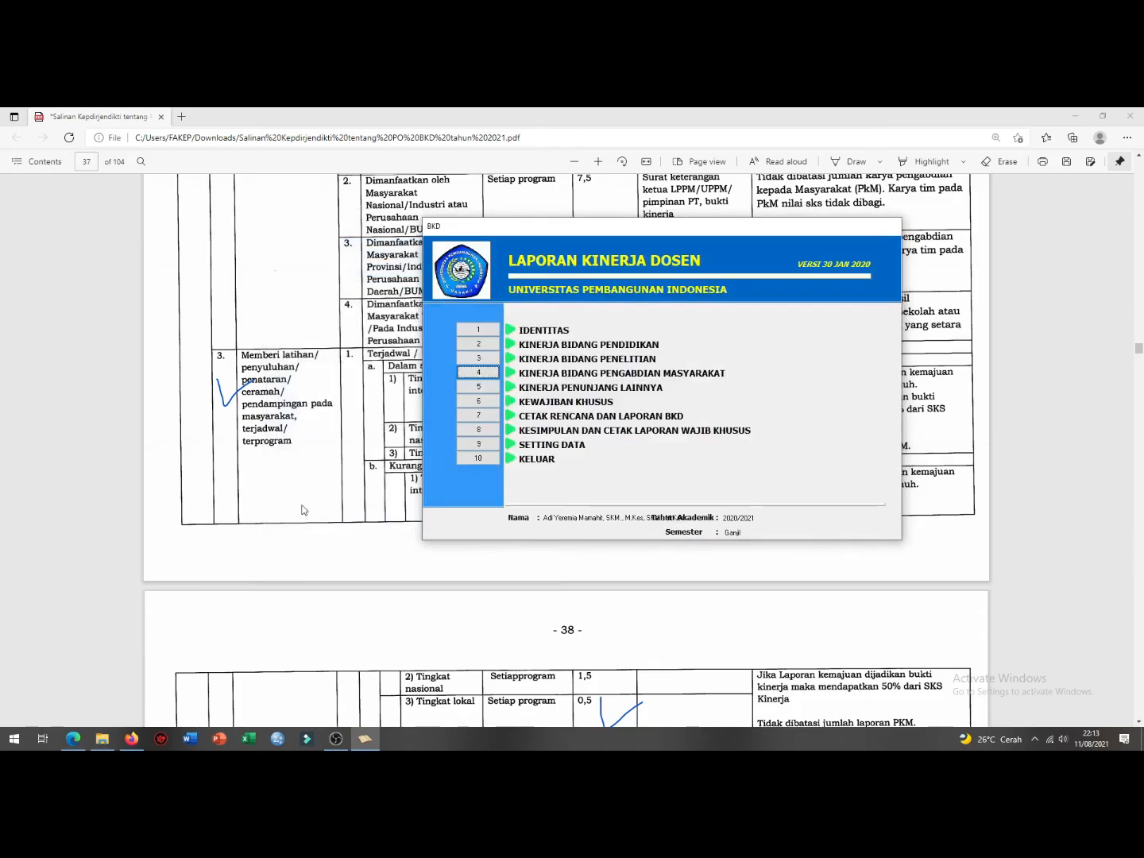
click(478, 386)
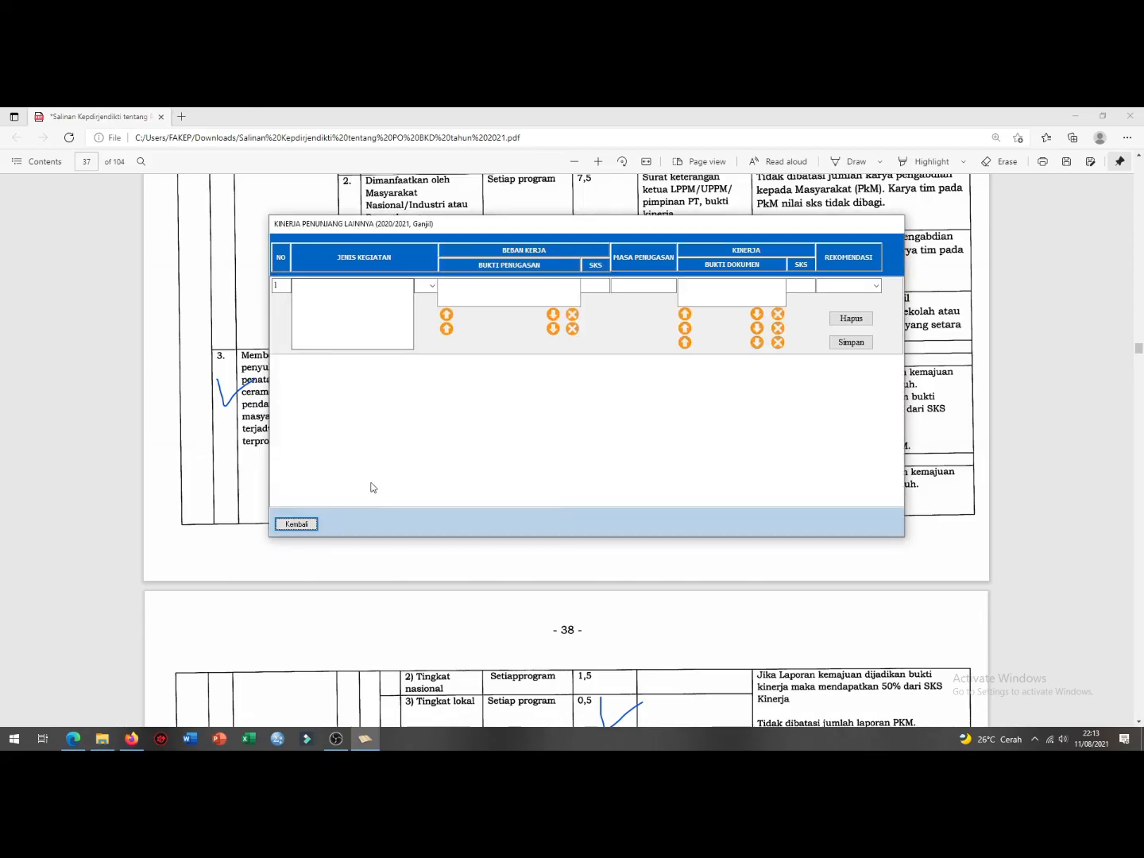
click(432, 285)
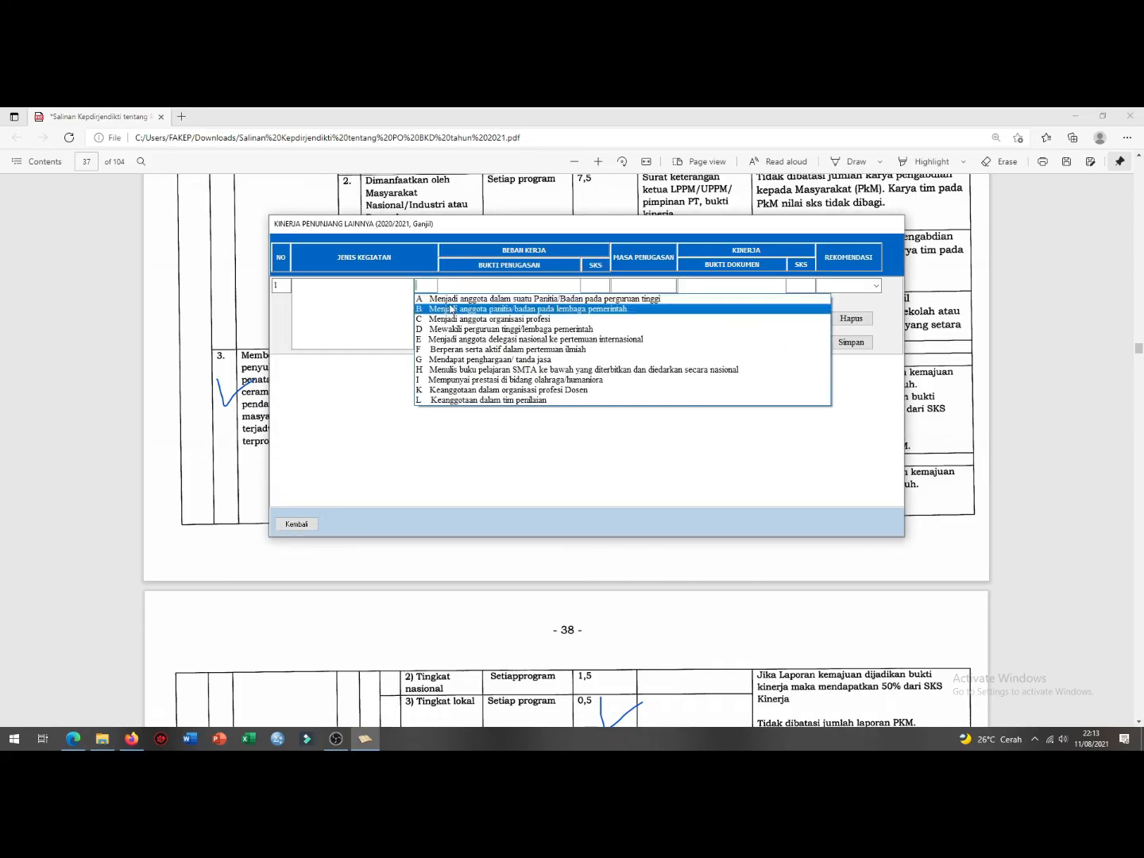
click(456, 301)
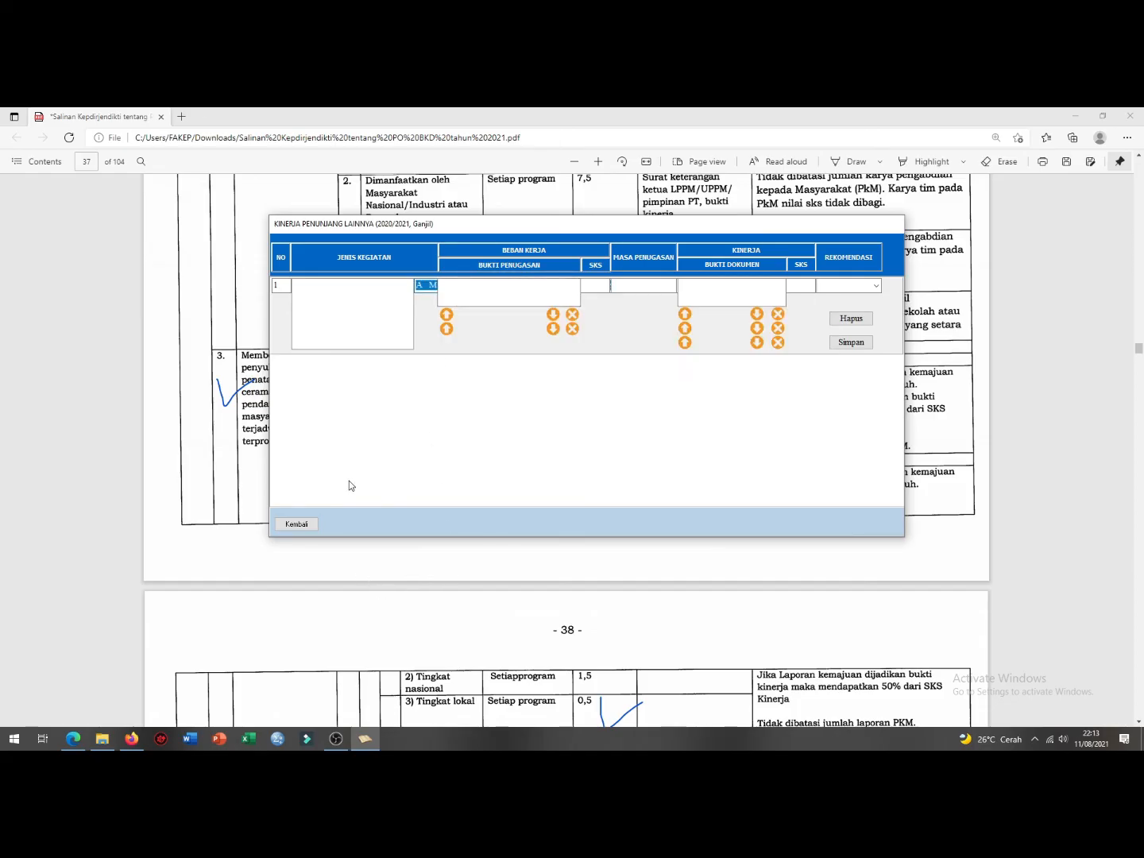
click(450, 644)
Step: Scroll the regulation PDF to page 39's committee-membership credits (6, 5, 4, 3 per semester)
scroll(475, 514, down, 15)
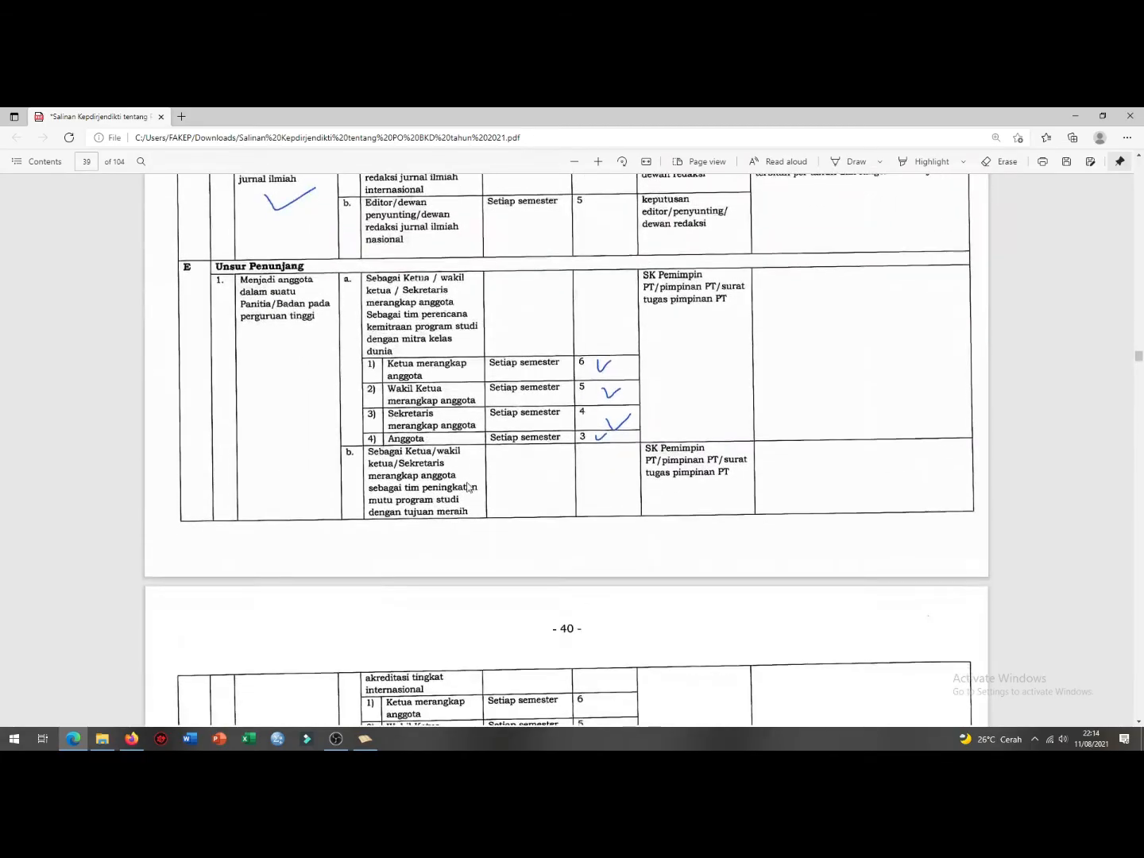
scroll(468, 486, up, 1)
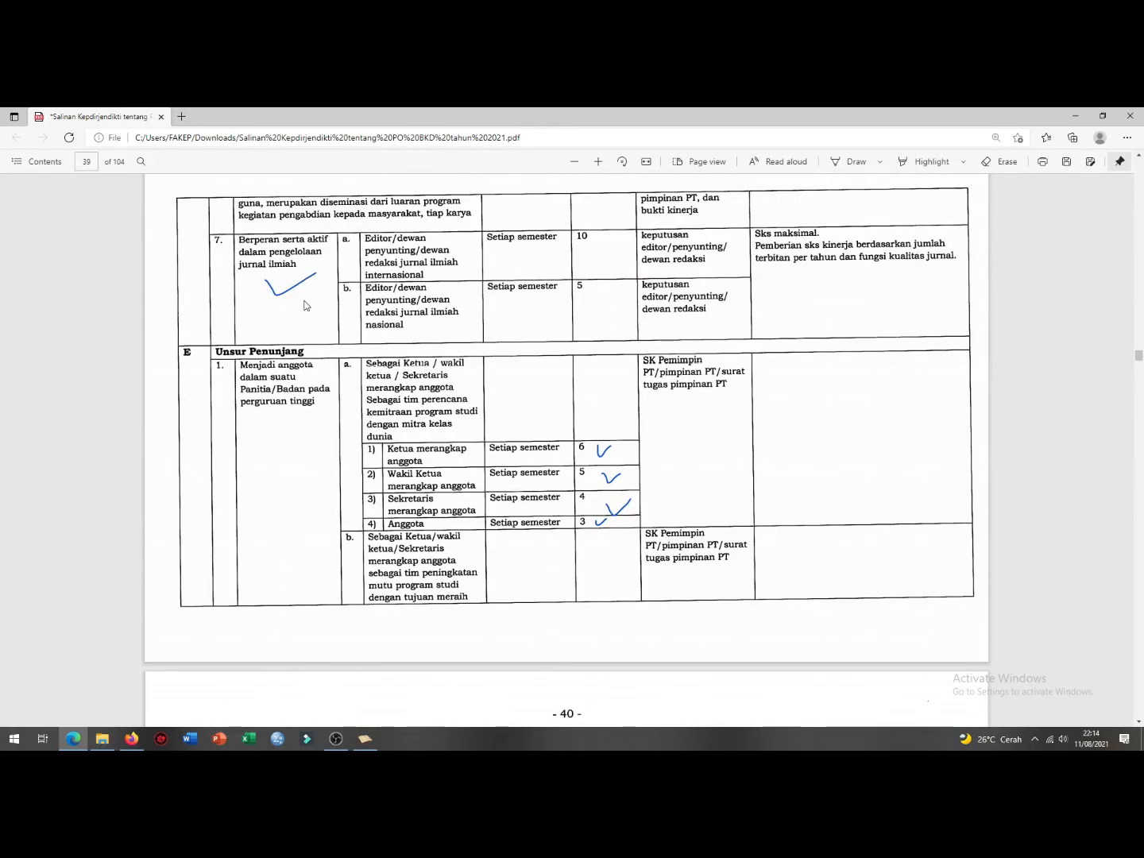
scroll(303, 284, up, 1)
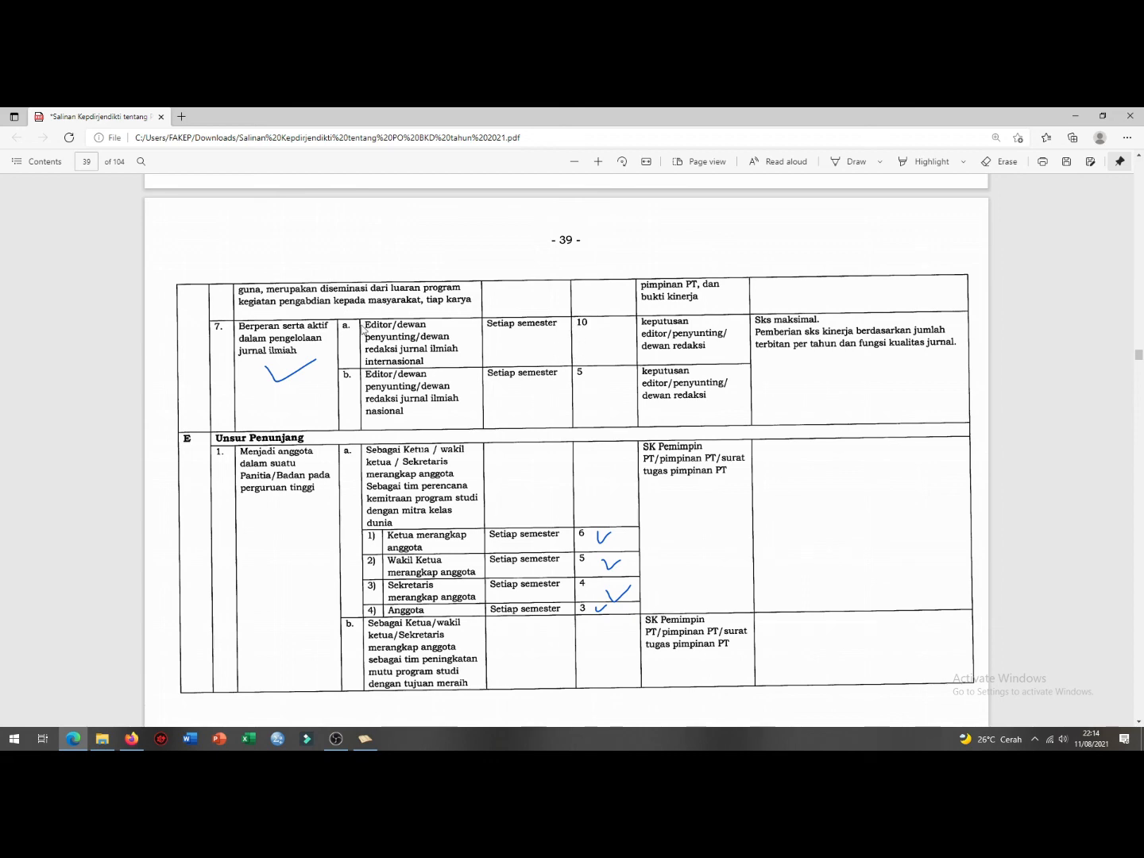
scroll(329, 328, down, 3)
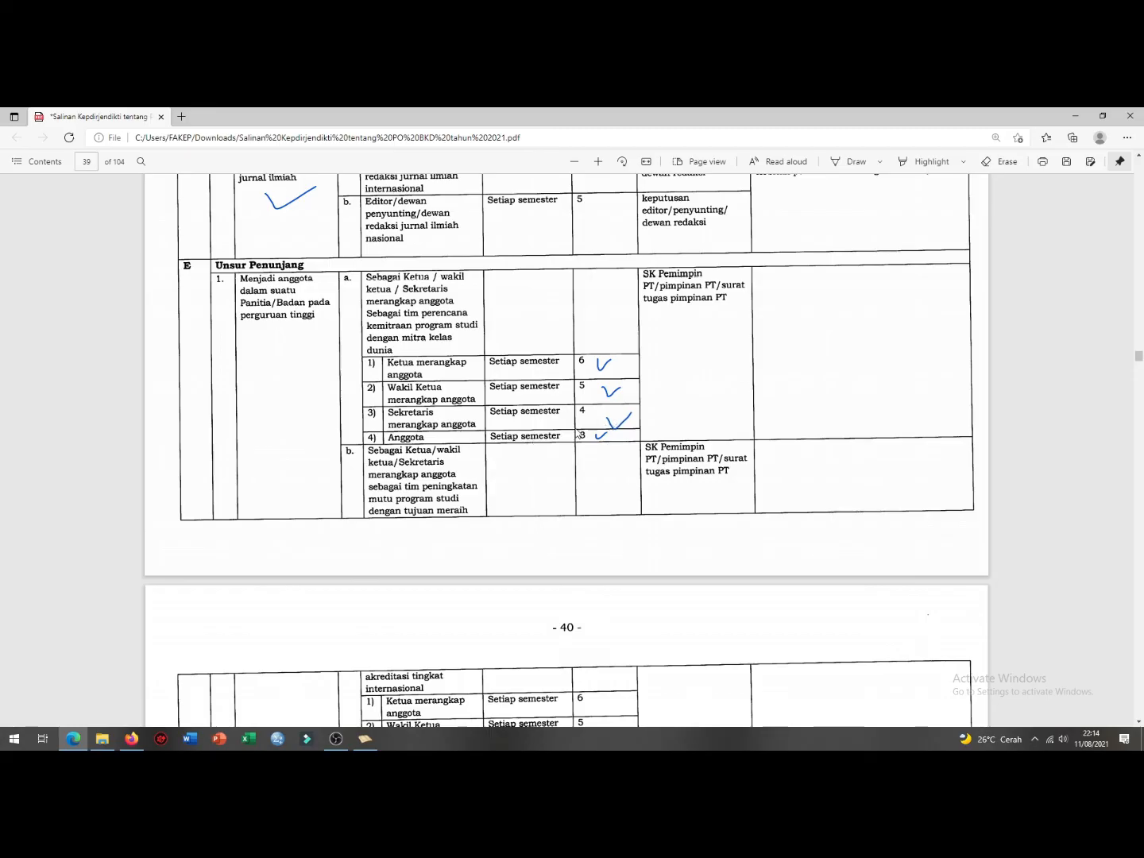
click(366, 738)
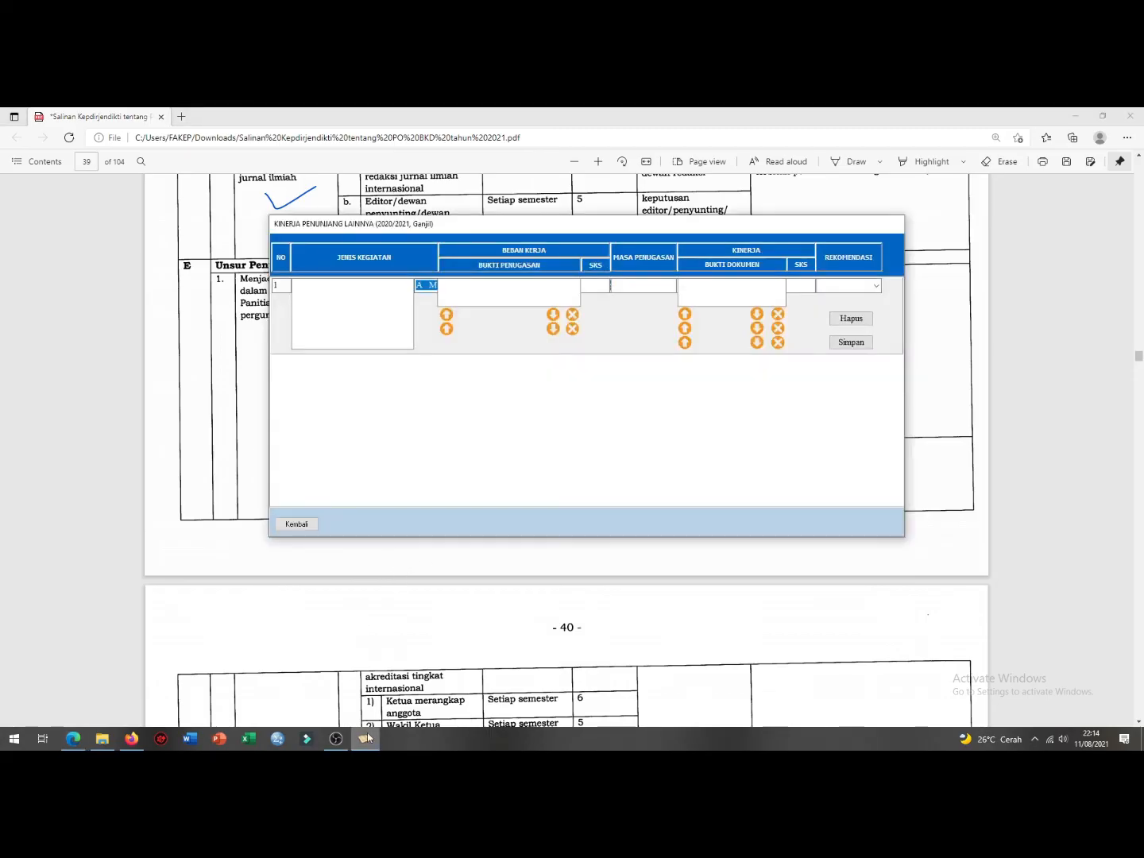
Step: Enter row 1's activity 'panitia dies natalis univer' and assignment proof 'sk kepanitaan'
click(361, 297)
text(panitia)
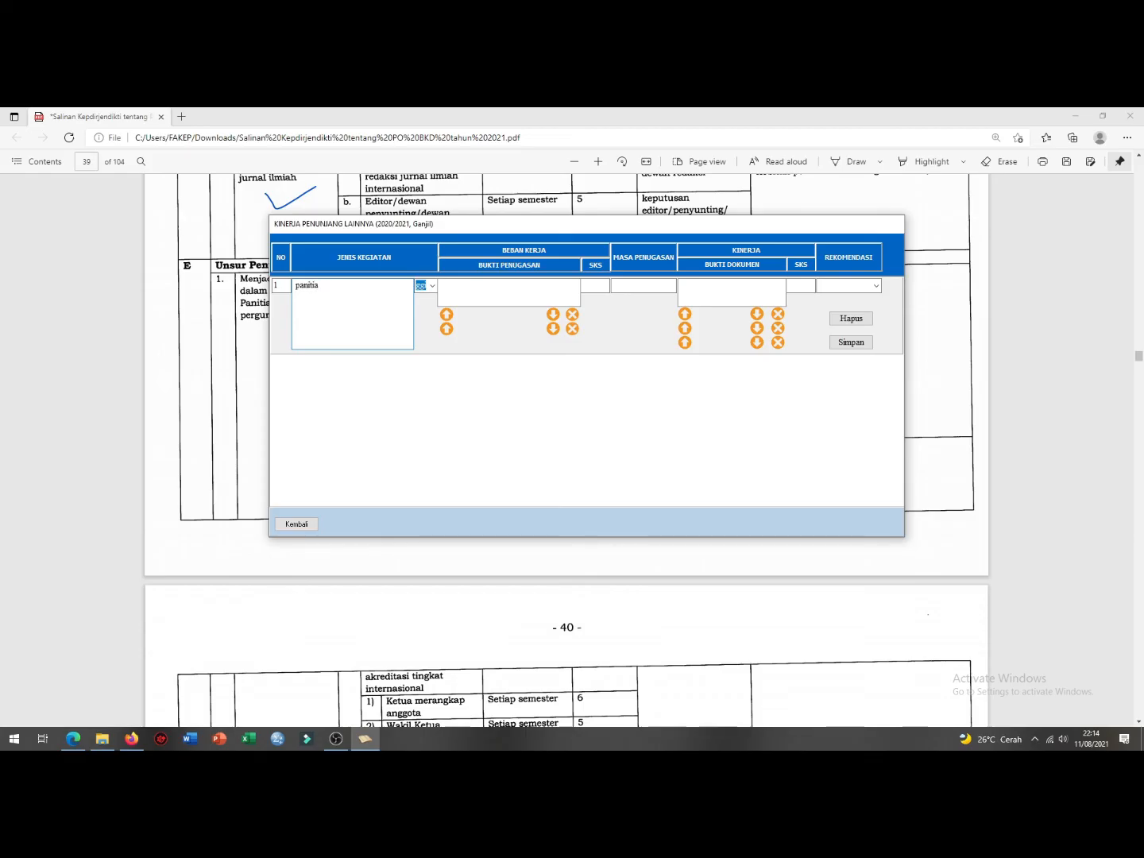
text( dies natalis universitas ke)
click(492, 297)
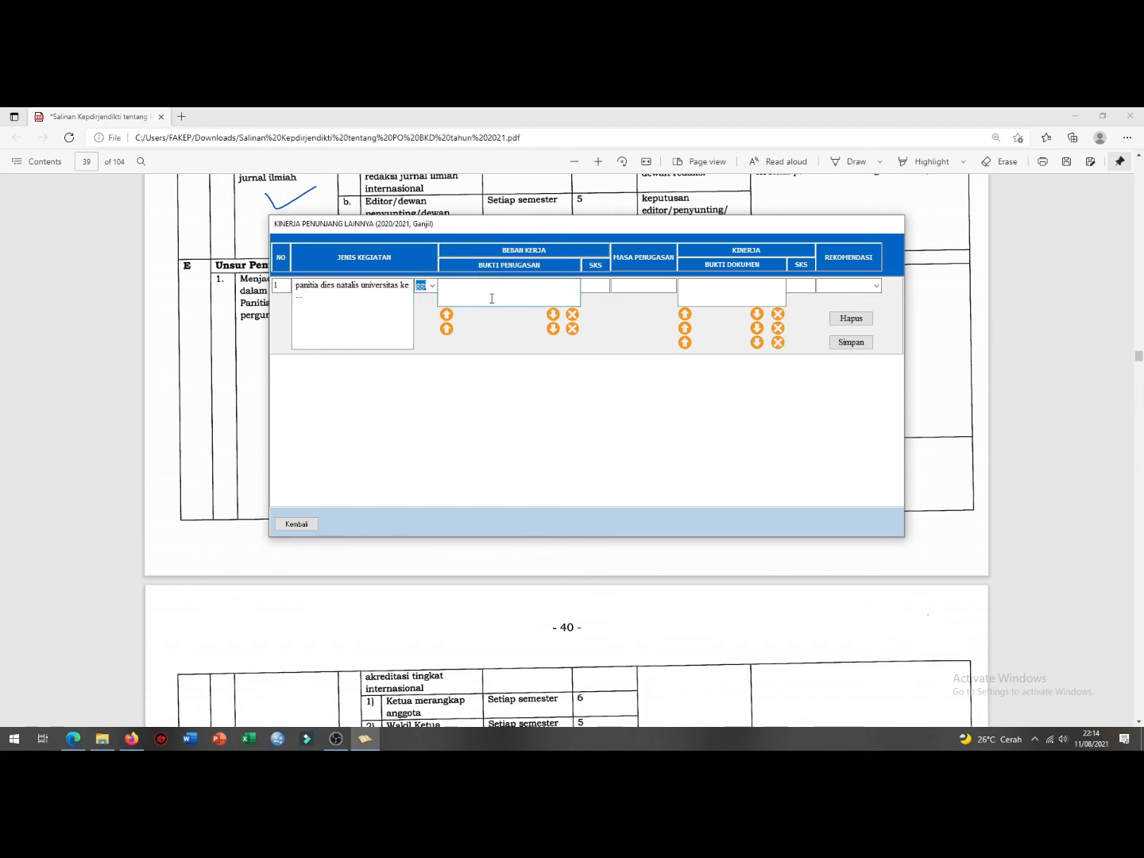
text(sk kepanitaan ...........)
click(226, 416)
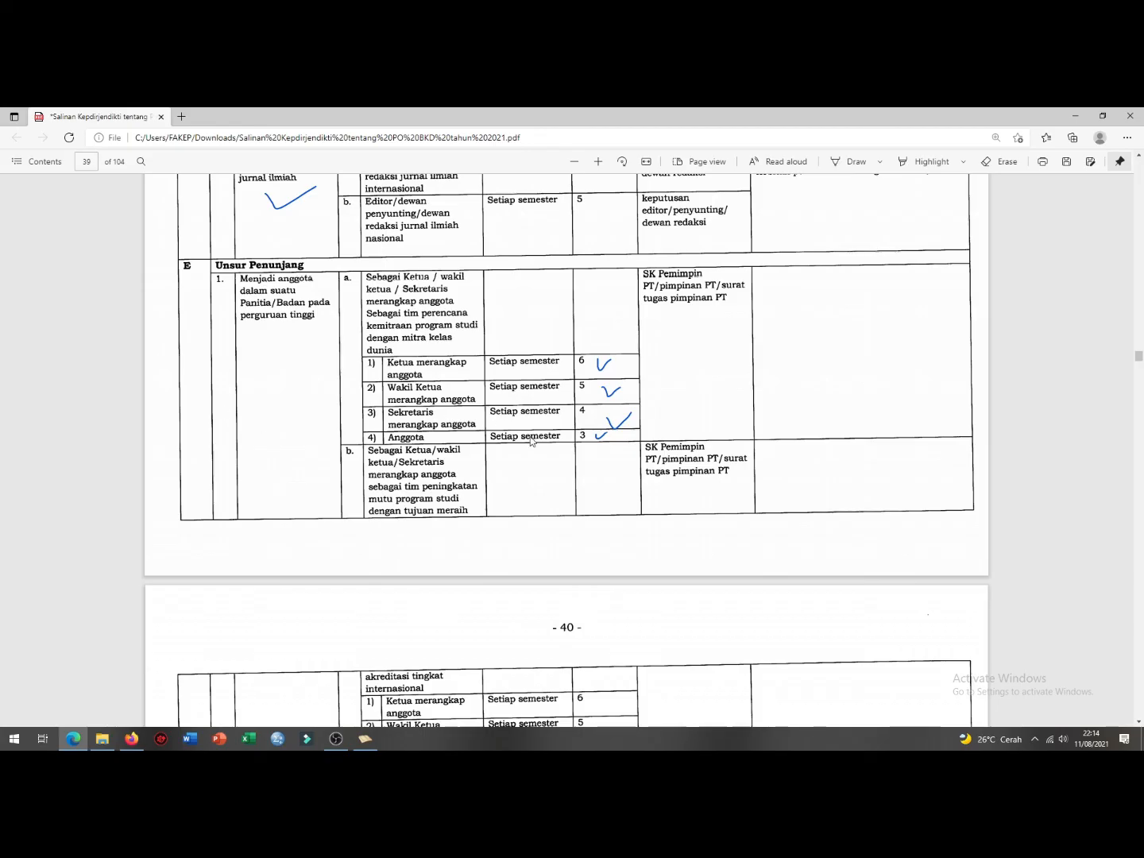
click(364, 739)
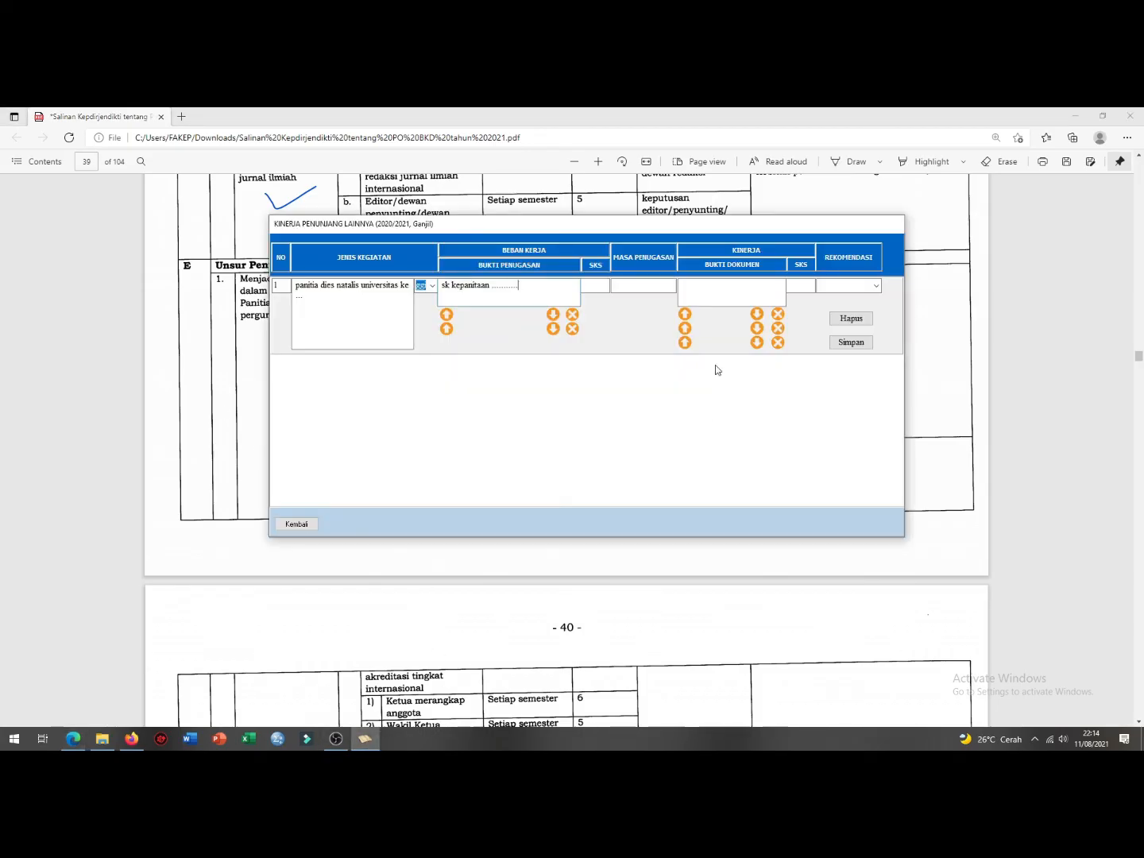
Step: Fill row 1 with SKS 3, duration 6 bulan, evidence 'laporan kegiatan' and performance SKS 3
click(596, 283)
text(3)
click(660, 283)
click(702, 293)
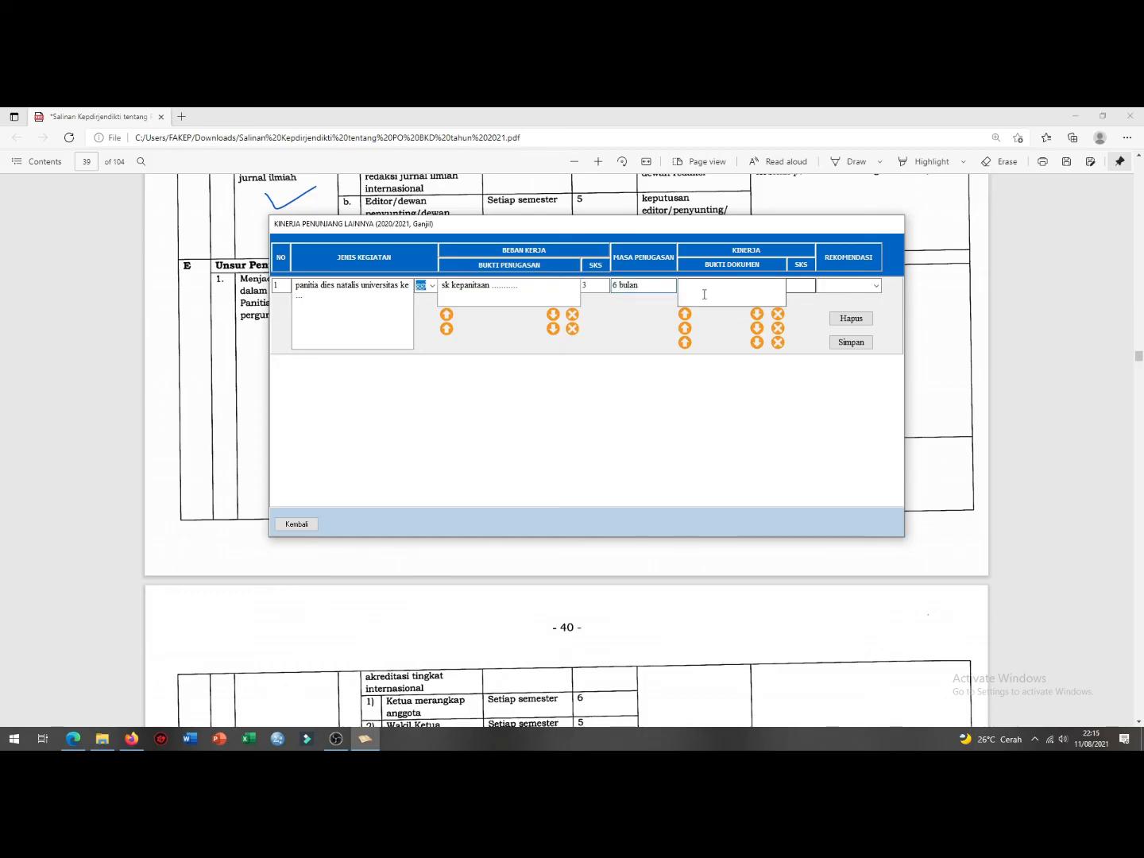
text(laporan kegiatan)
click(799, 287)
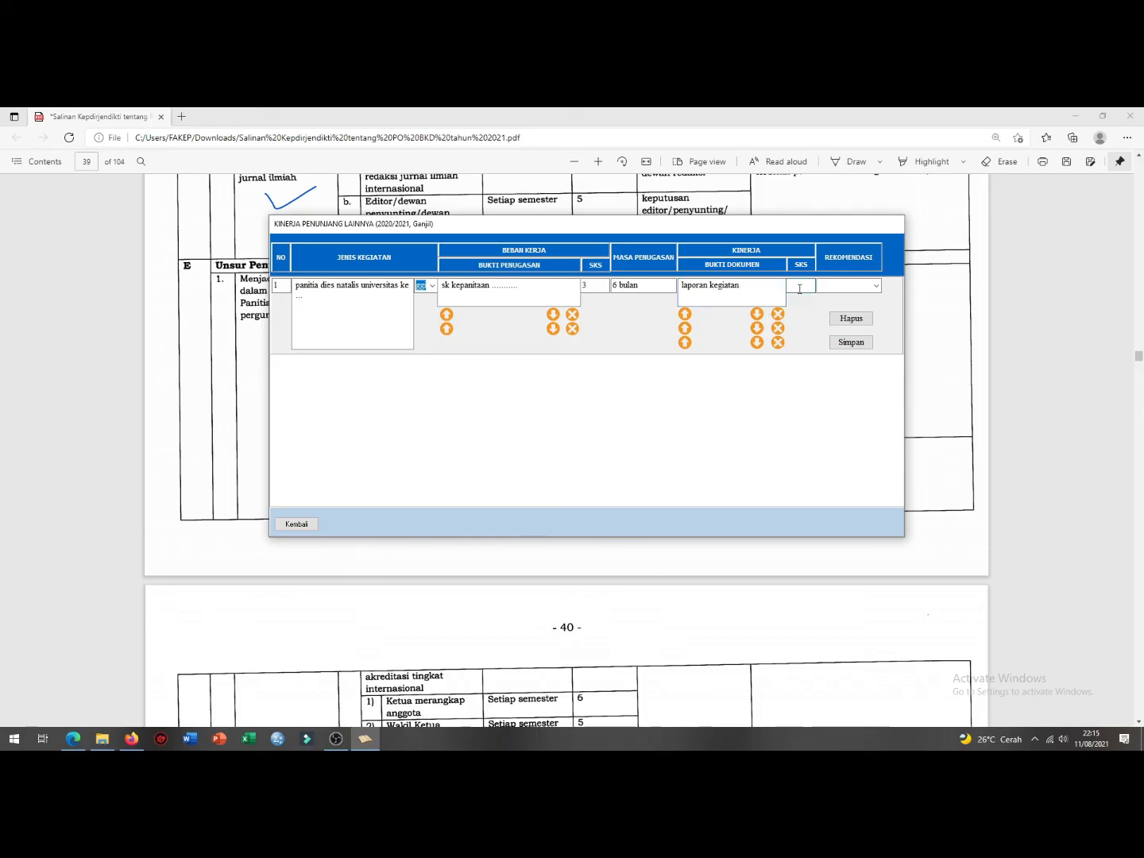
text(3)
Step: Set row 1's recommendation to Selesai and save the row
click(850, 285)
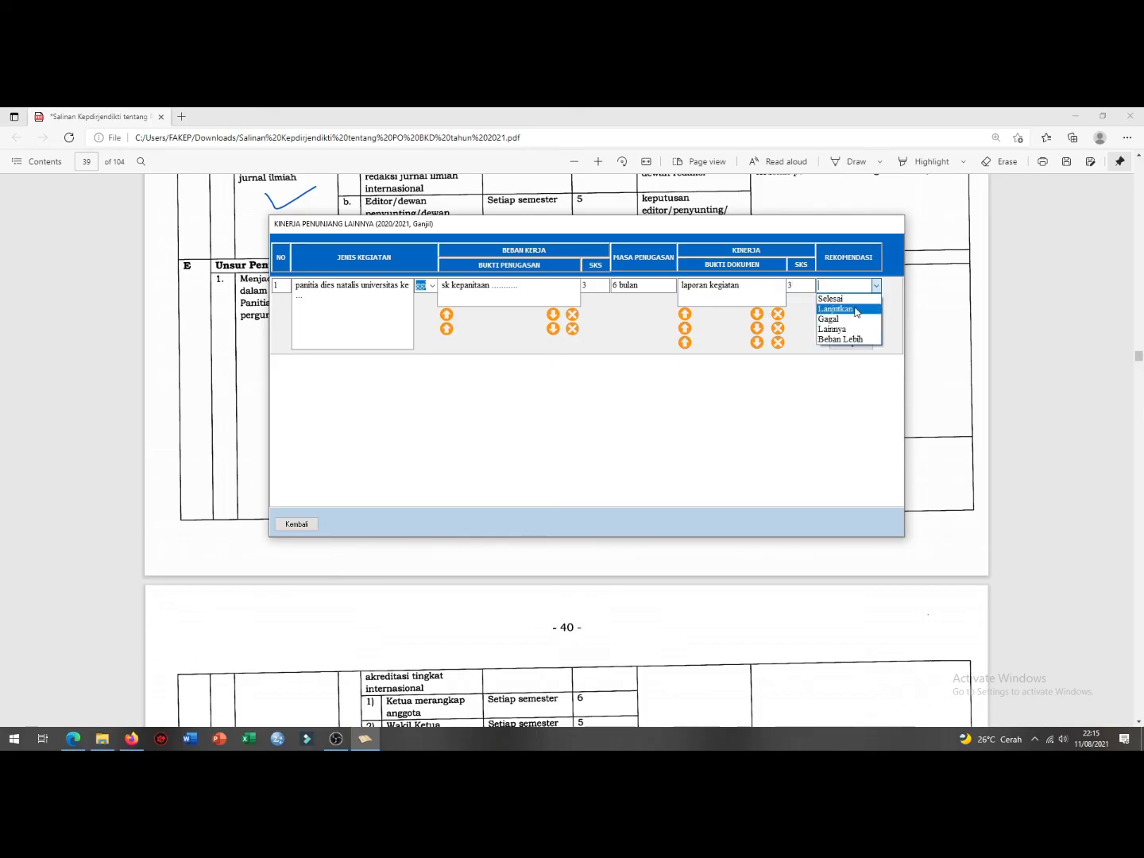
click(849, 299)
click(850, 341)
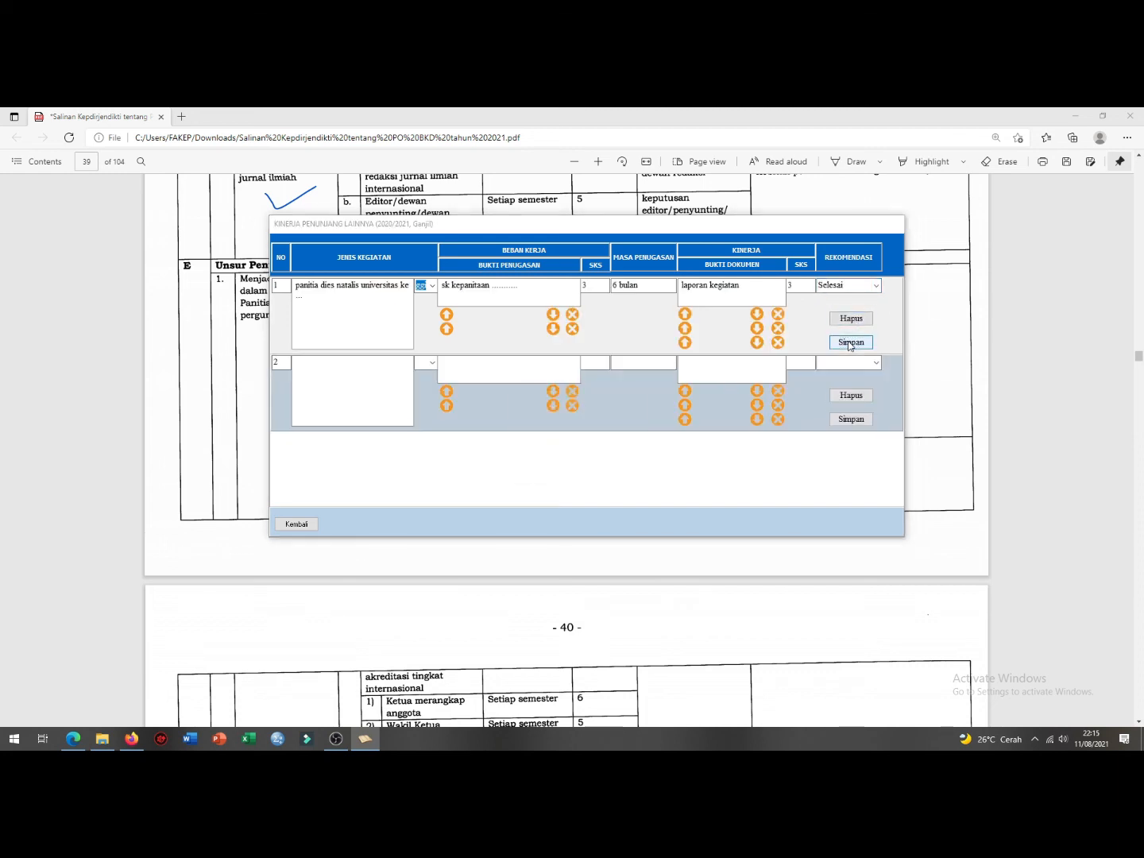
click(601, 462)
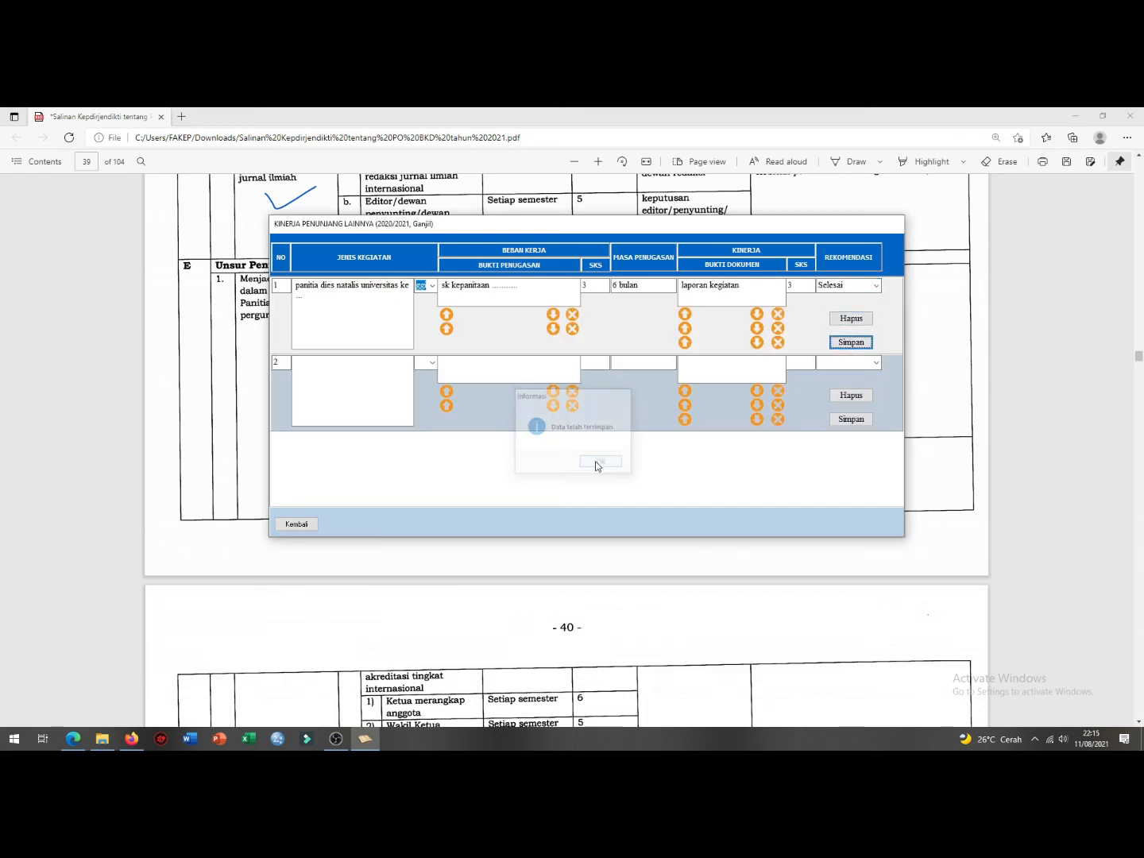
click(432, 363)
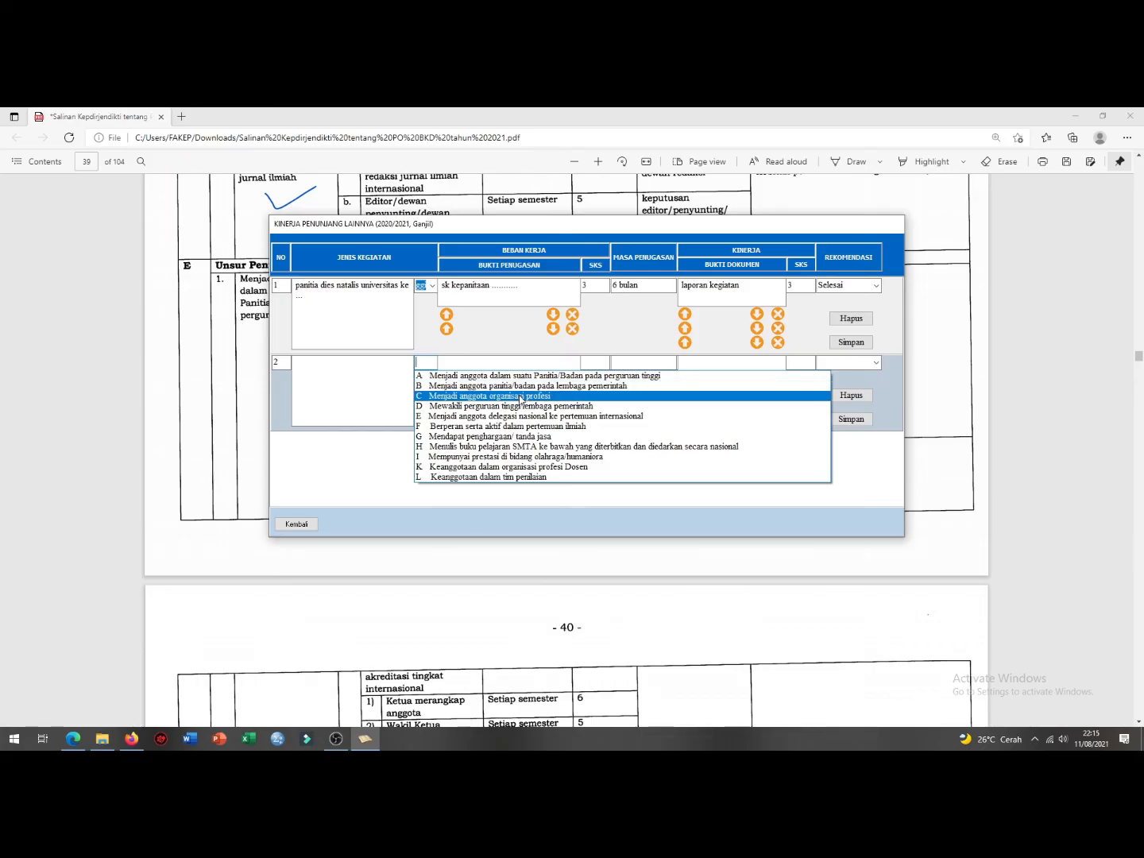
click(187, 410)
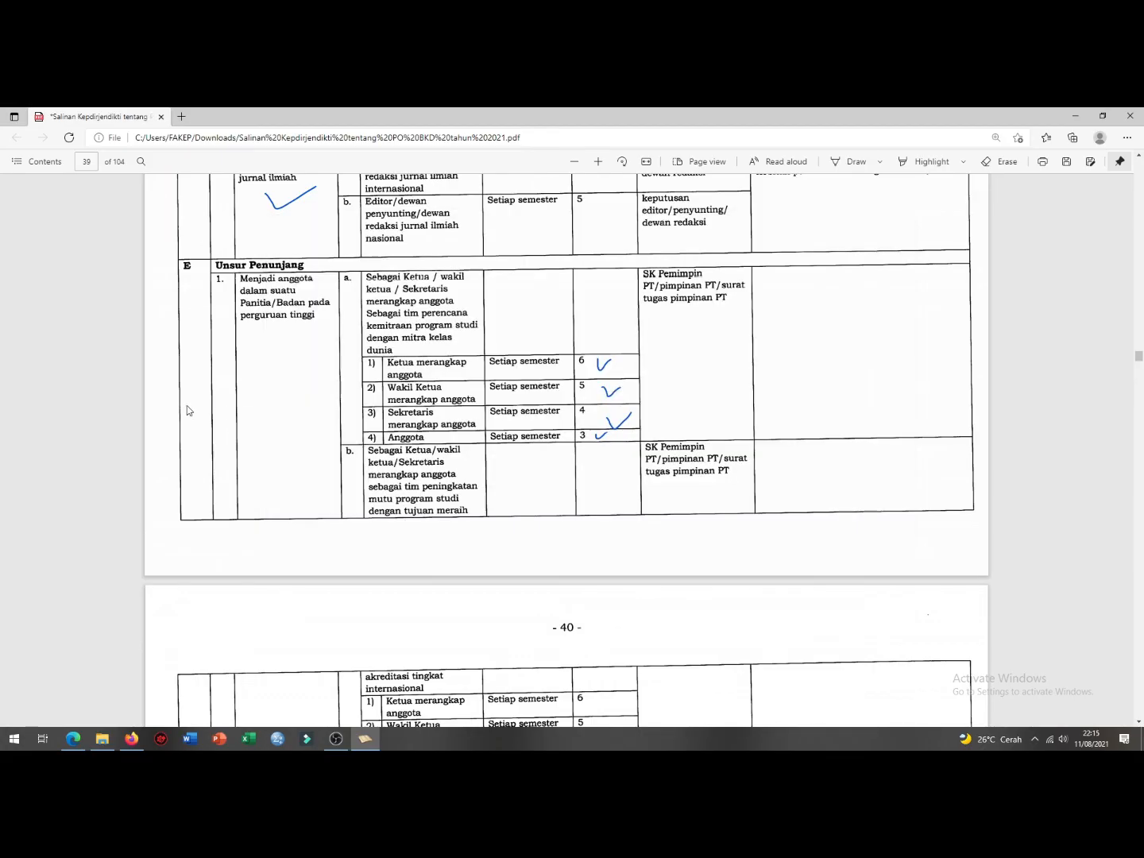
Step: Check the professional-organisation membership credits on page 41 of the regulation PDF
scroll(340, 510, down, 15)
scroll(238, 318, up, 3)
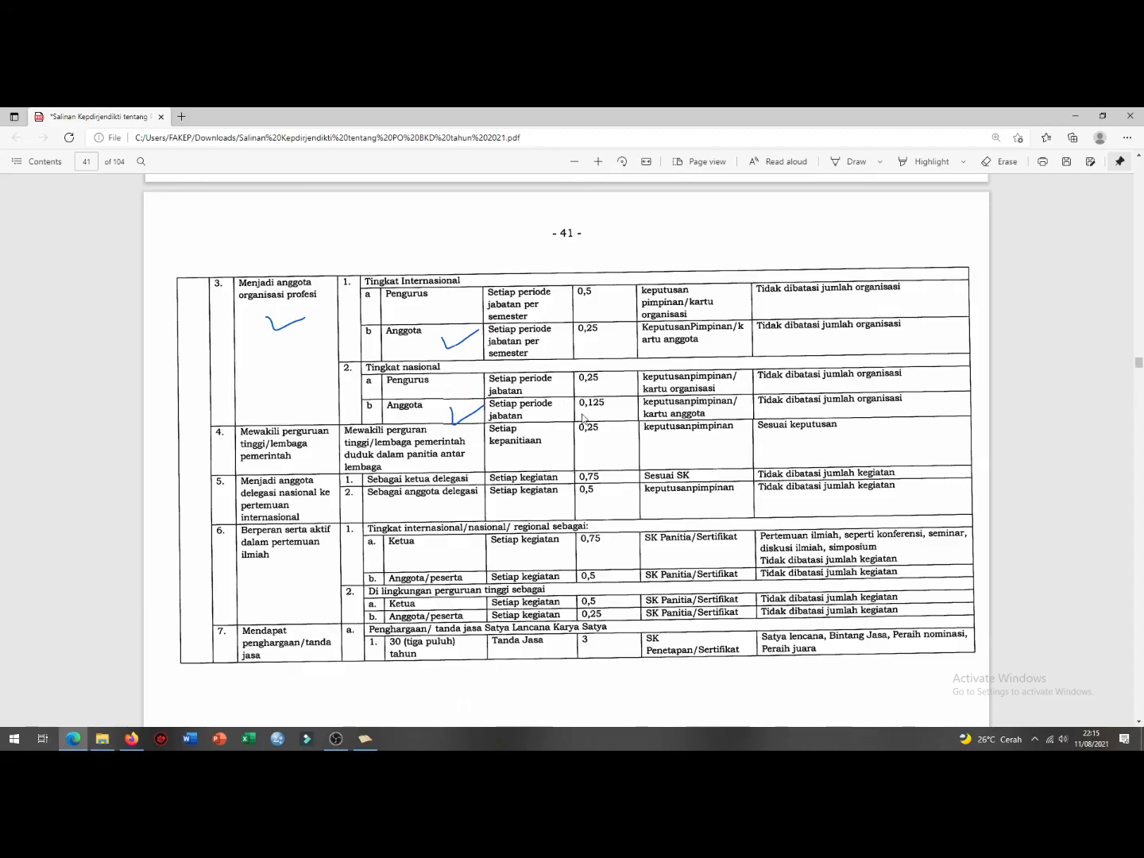
click(365, 738)
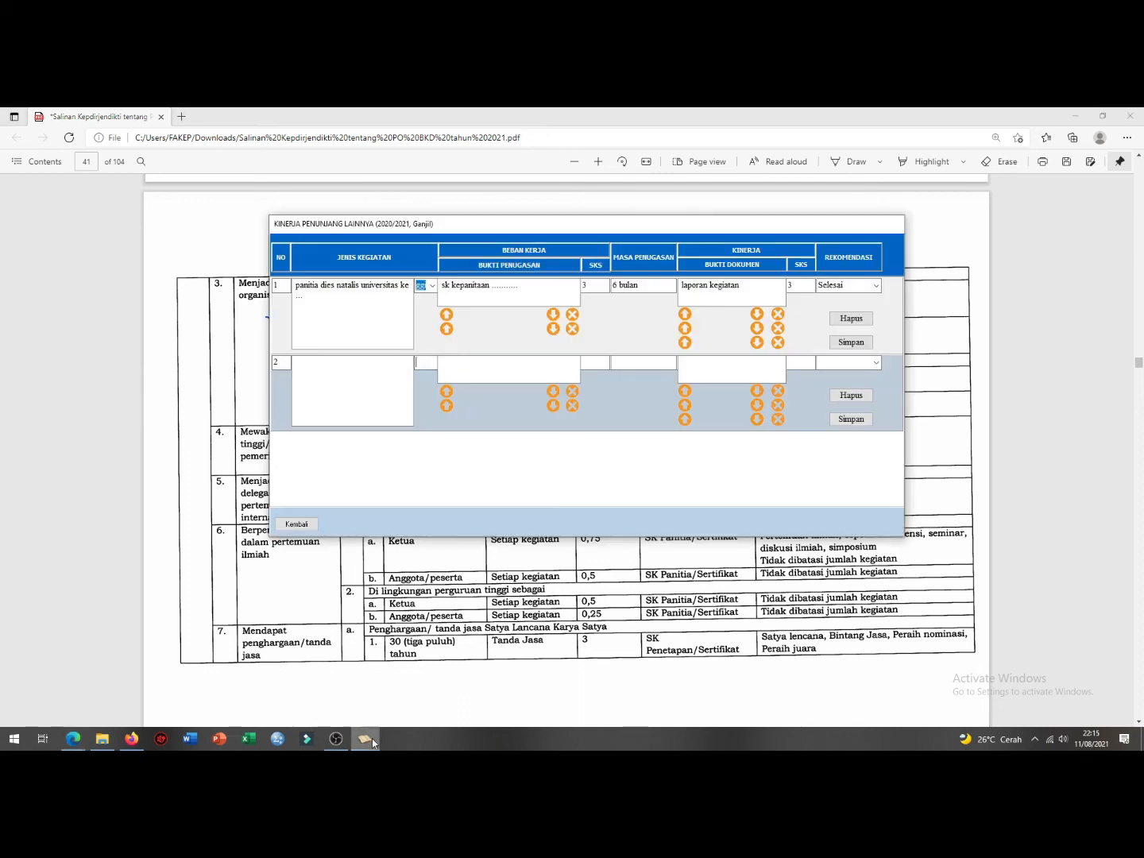
Step: Save row 2 as category A with activity 'panitia .....' and return to the main menu
click(430, 363)
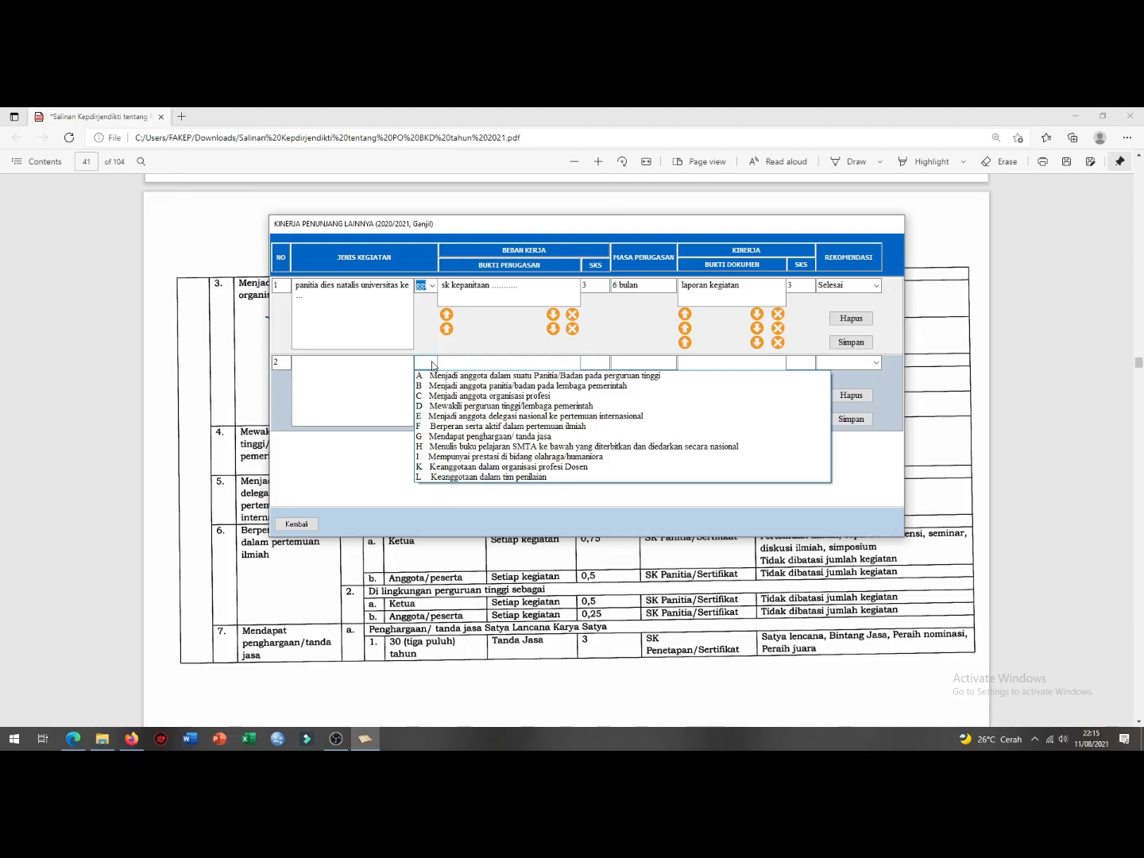
click(480, 374)
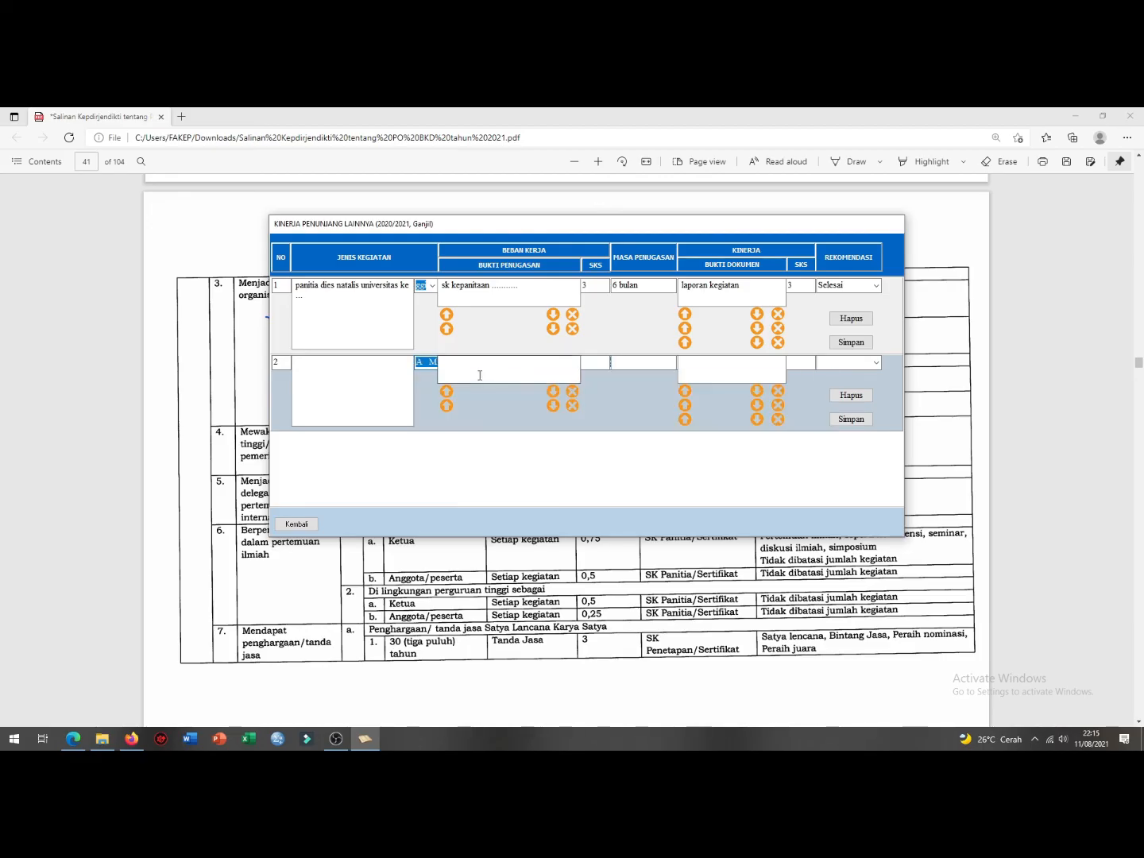
click(387, 374)
text(panitia)
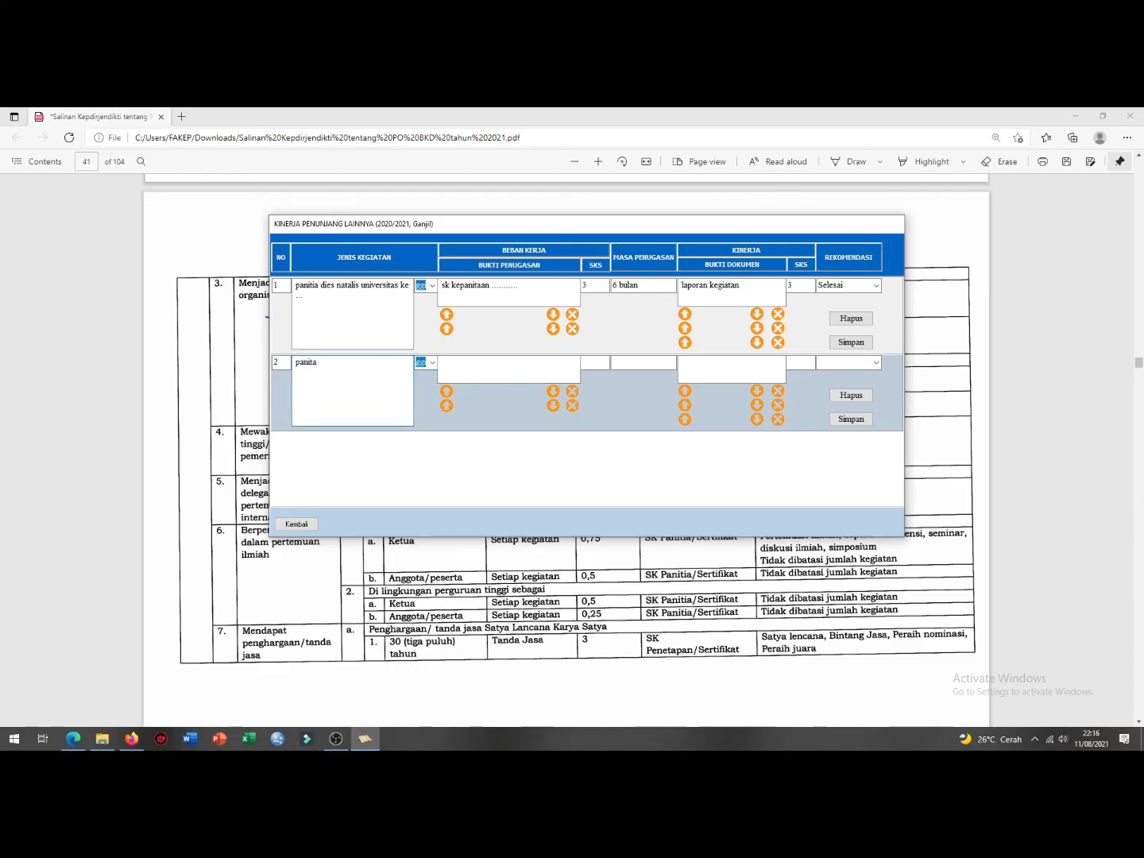
text( .....)
click(843, 419)
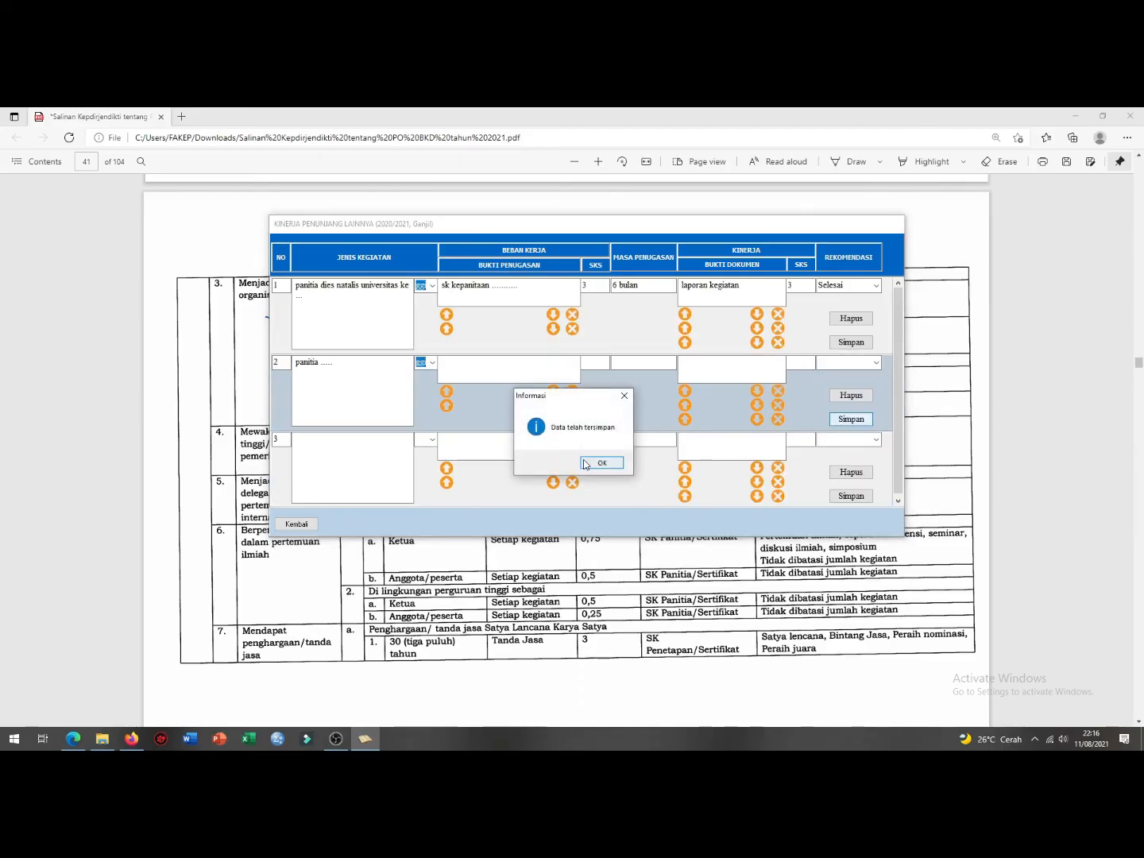
click(601, 462)
click(297, 523)
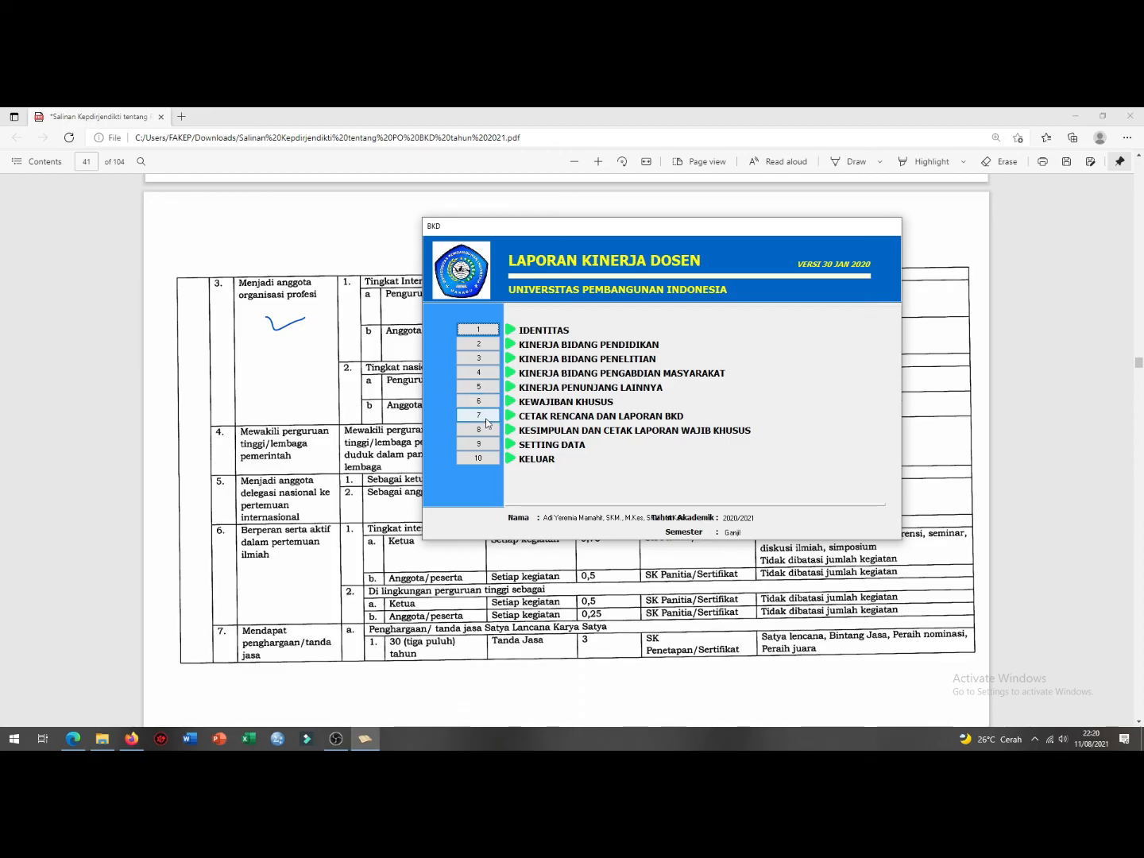
Step: Generate the Kesimpulan Kinerja Dosen summary showing 17.75 SKS total, marked 'Tidak memenuhi'
click(483, 431)
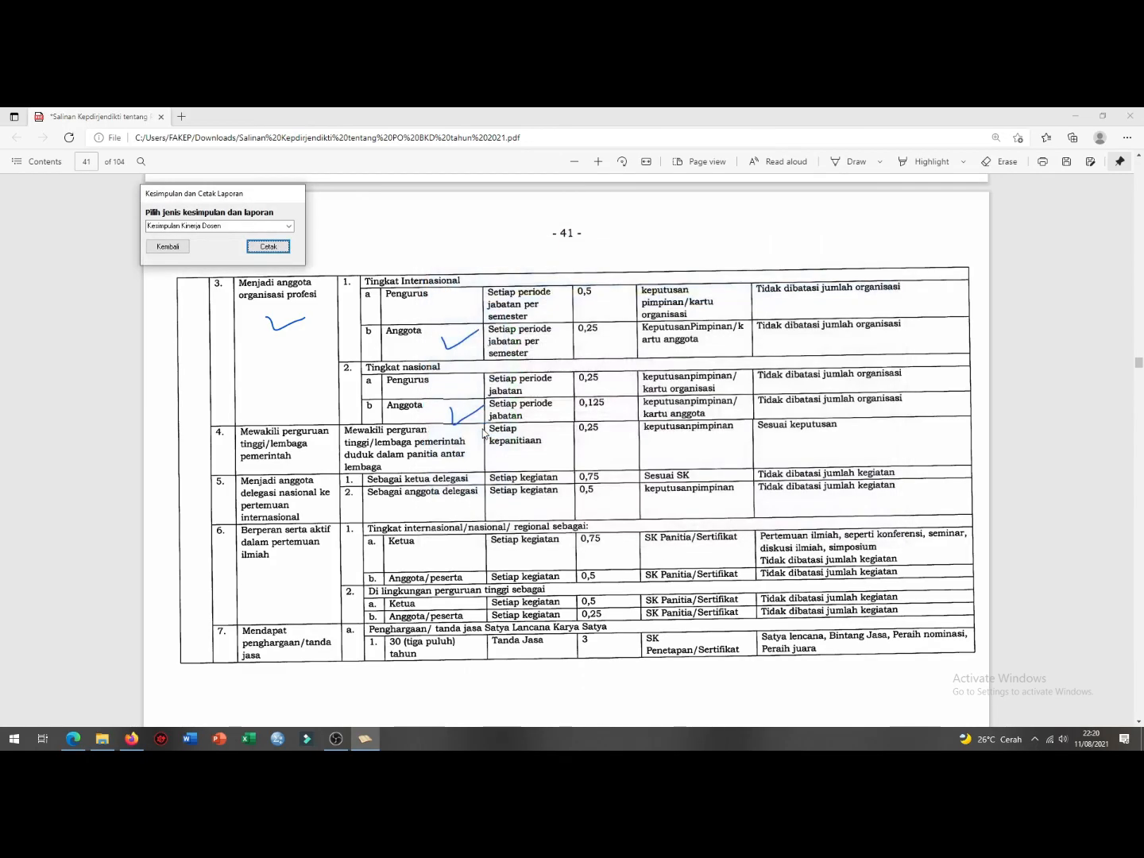
click(267, 247)
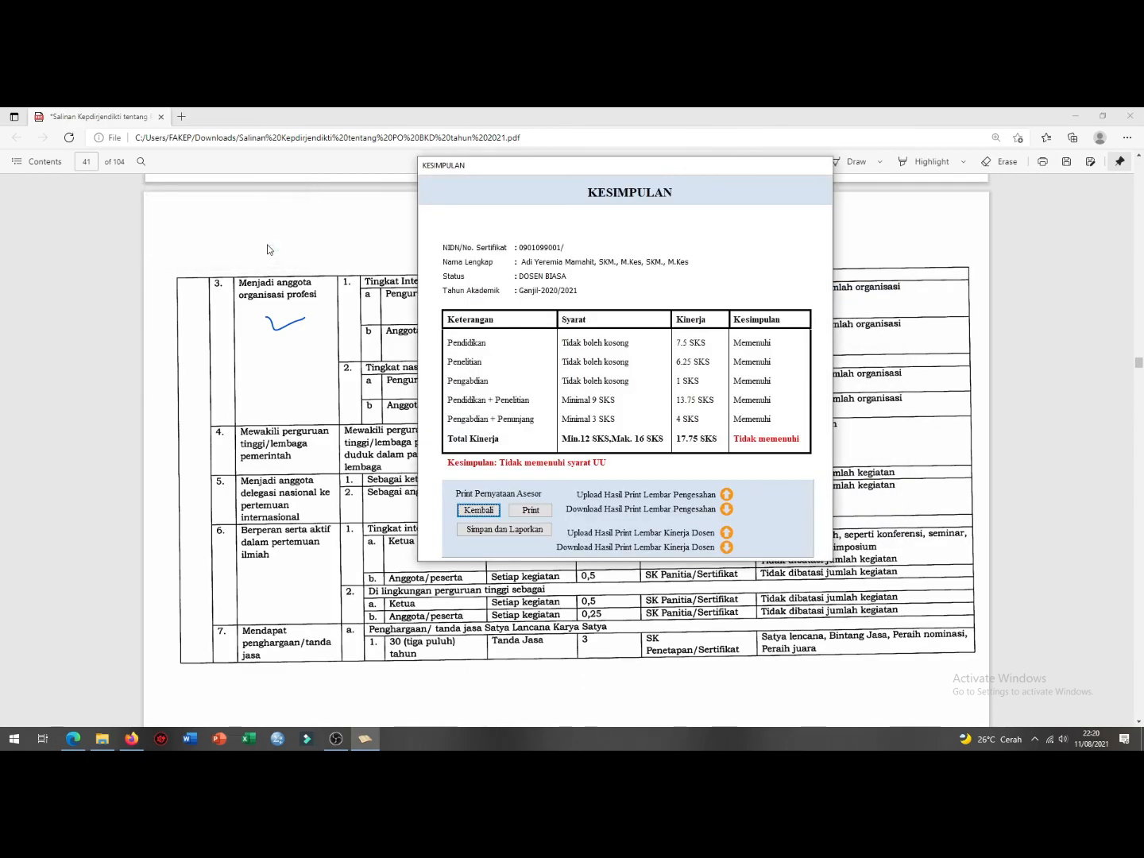
key(Return)
Step: Save and report the performance summary, confirm it, and return to the main menu
click(511, 530)
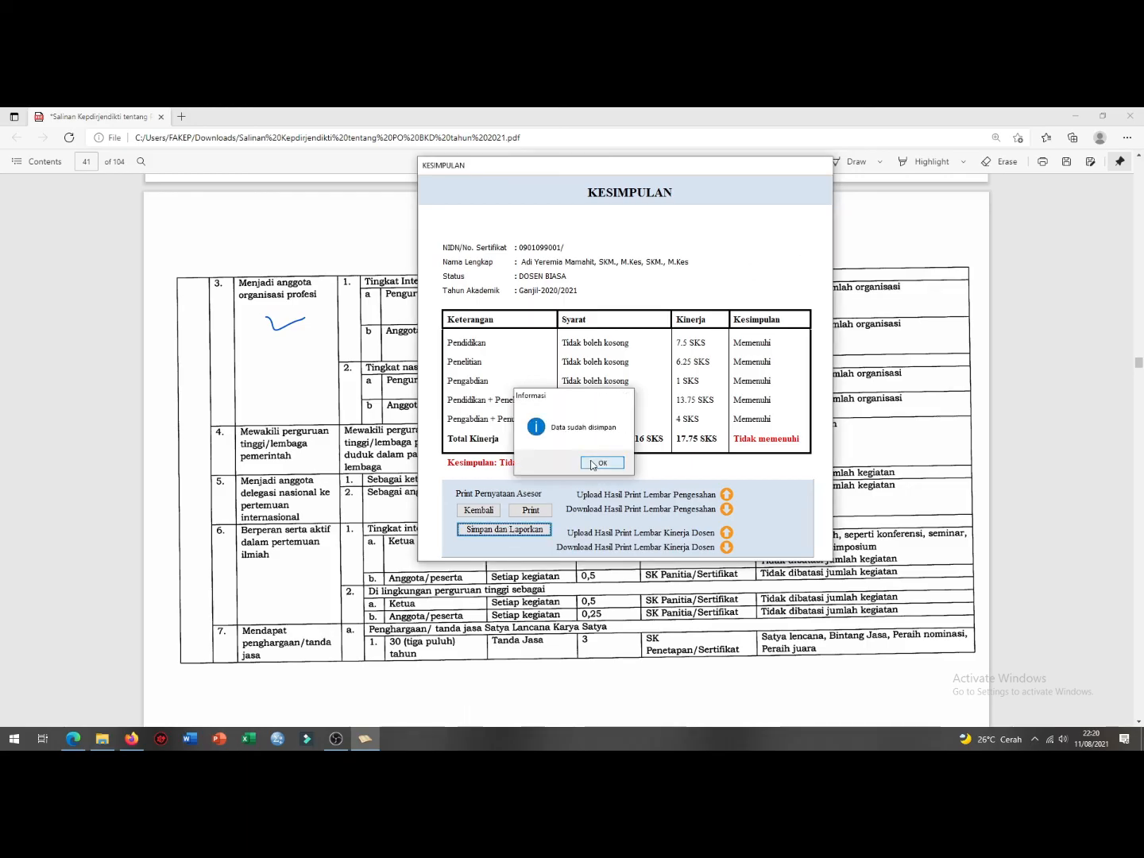
click(601, 462)
click(483, 510)
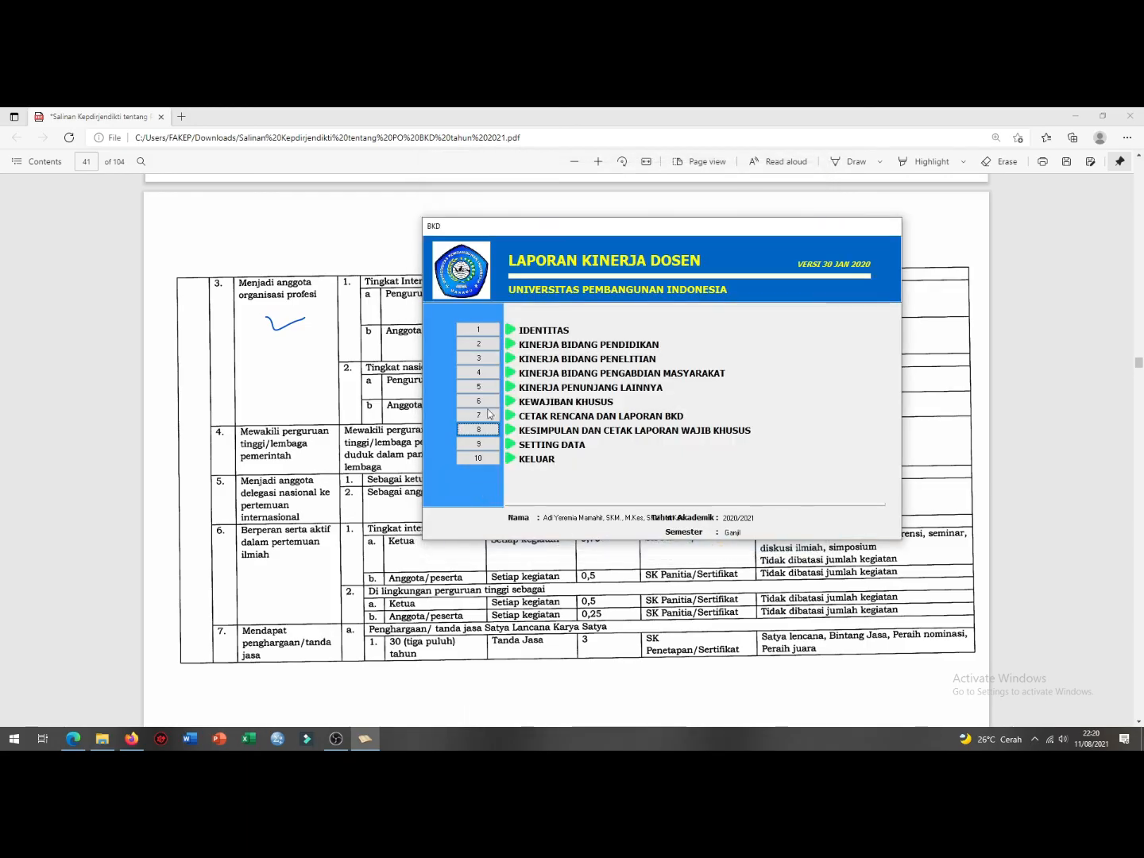
click(496, 343)
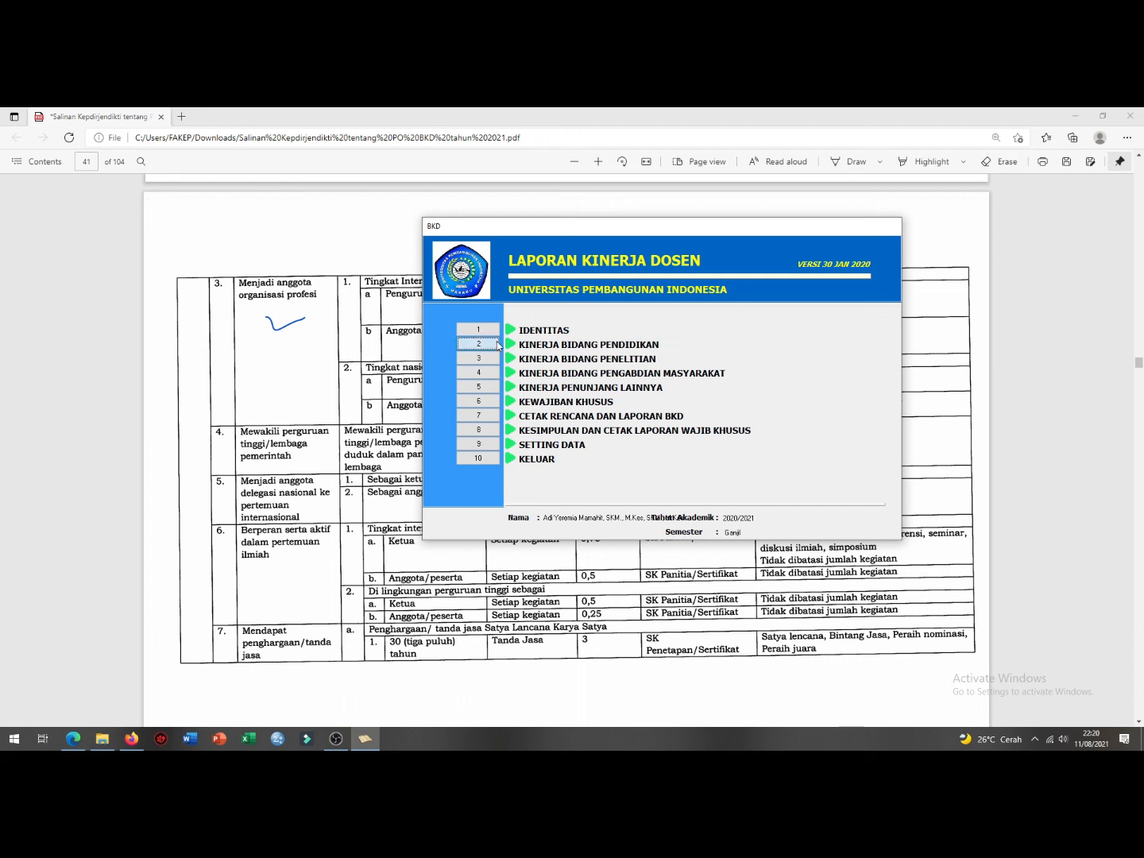
click(876, 362)
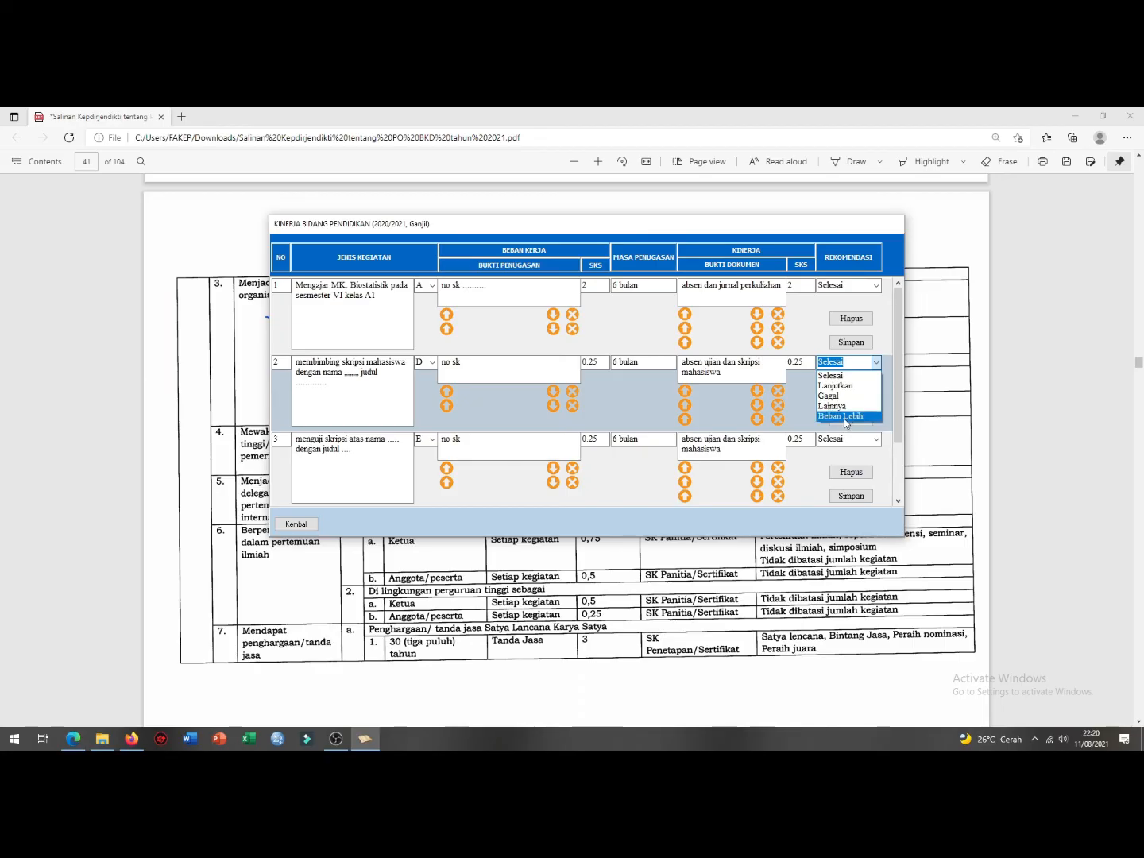
click(304, 525)
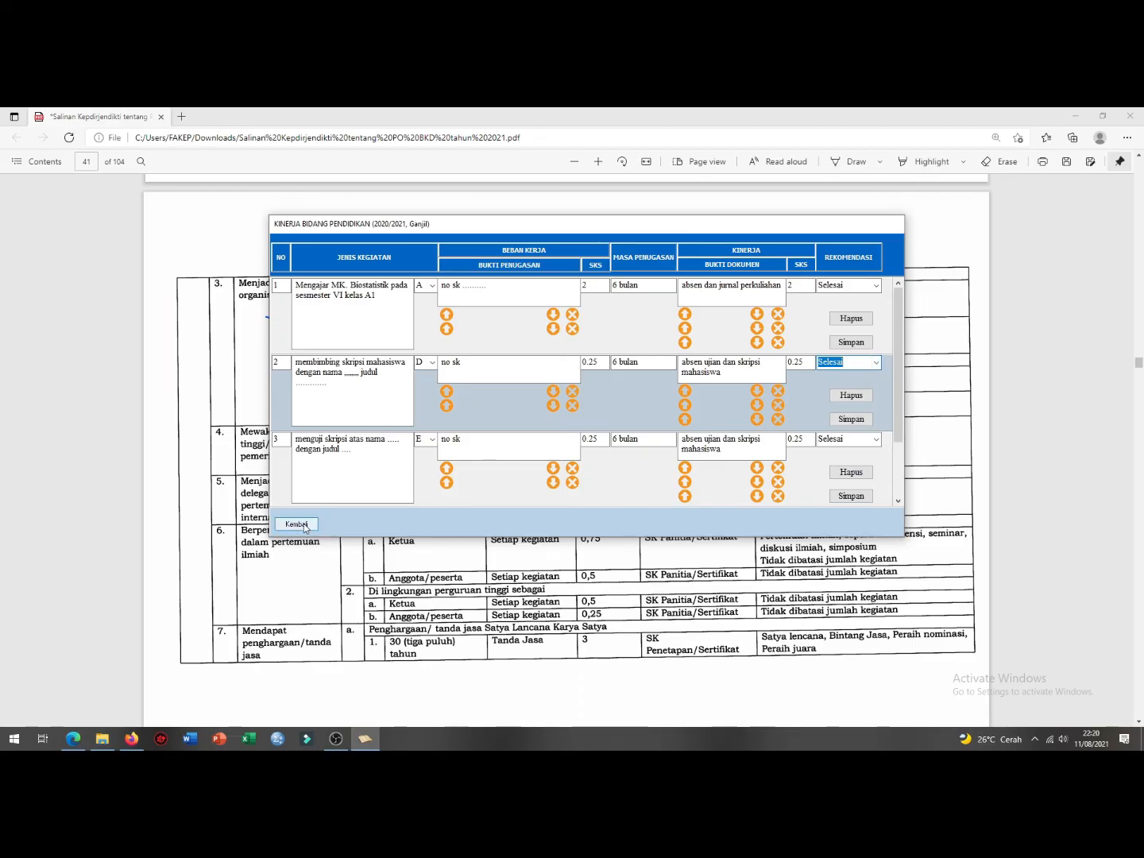
click(296, 524)
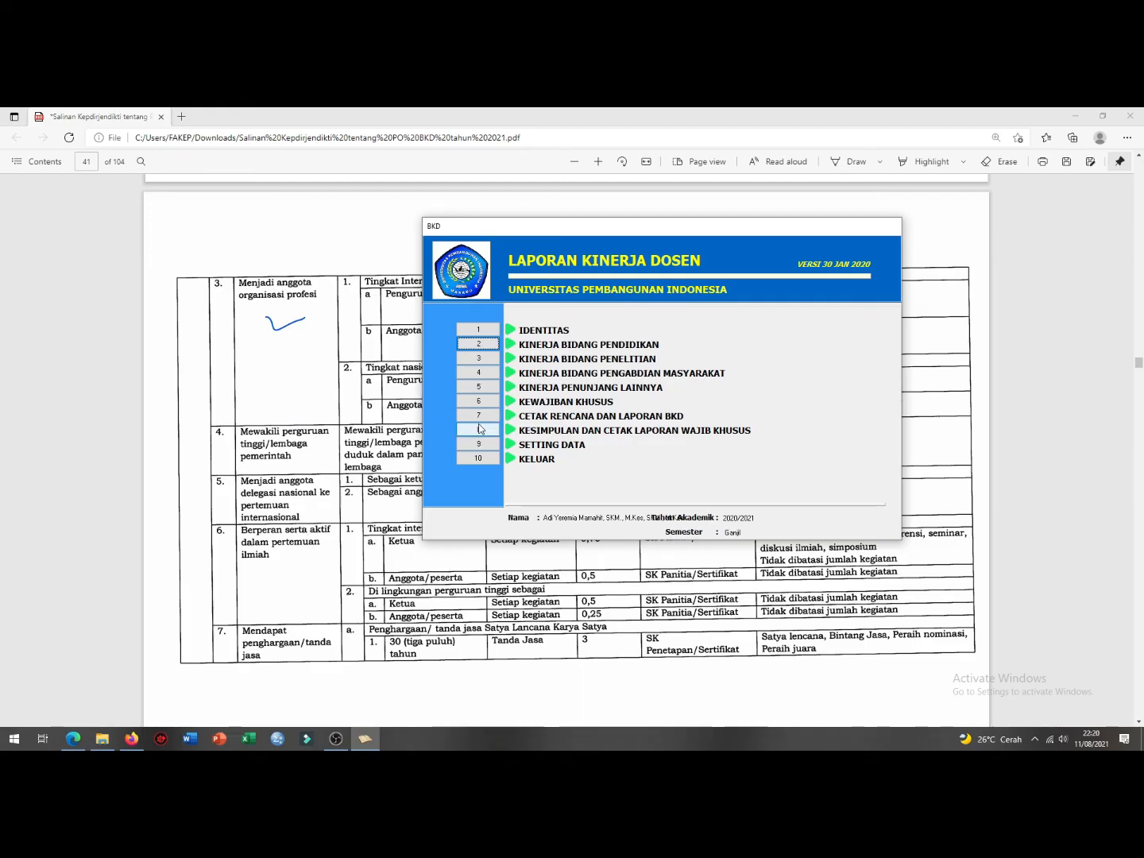